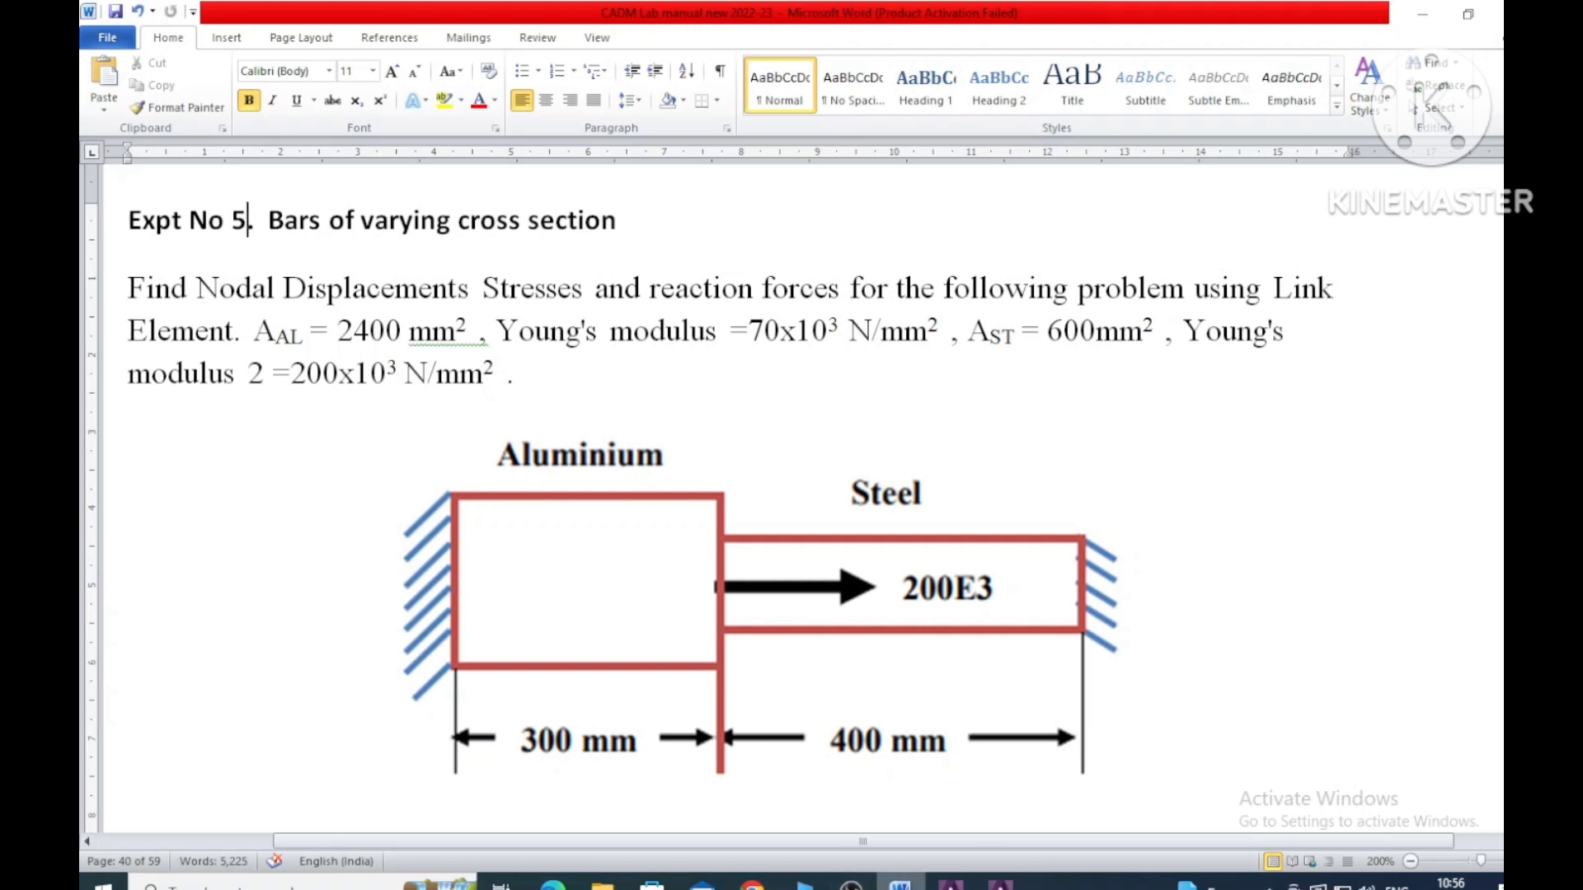
- Switch to ANSYS and restrict the GUI preferences to the Structural discipline
{"action": "left_click", "coordinate": [1000, 882]}
{"action": "left_click", "coordinate": [116, 207]}
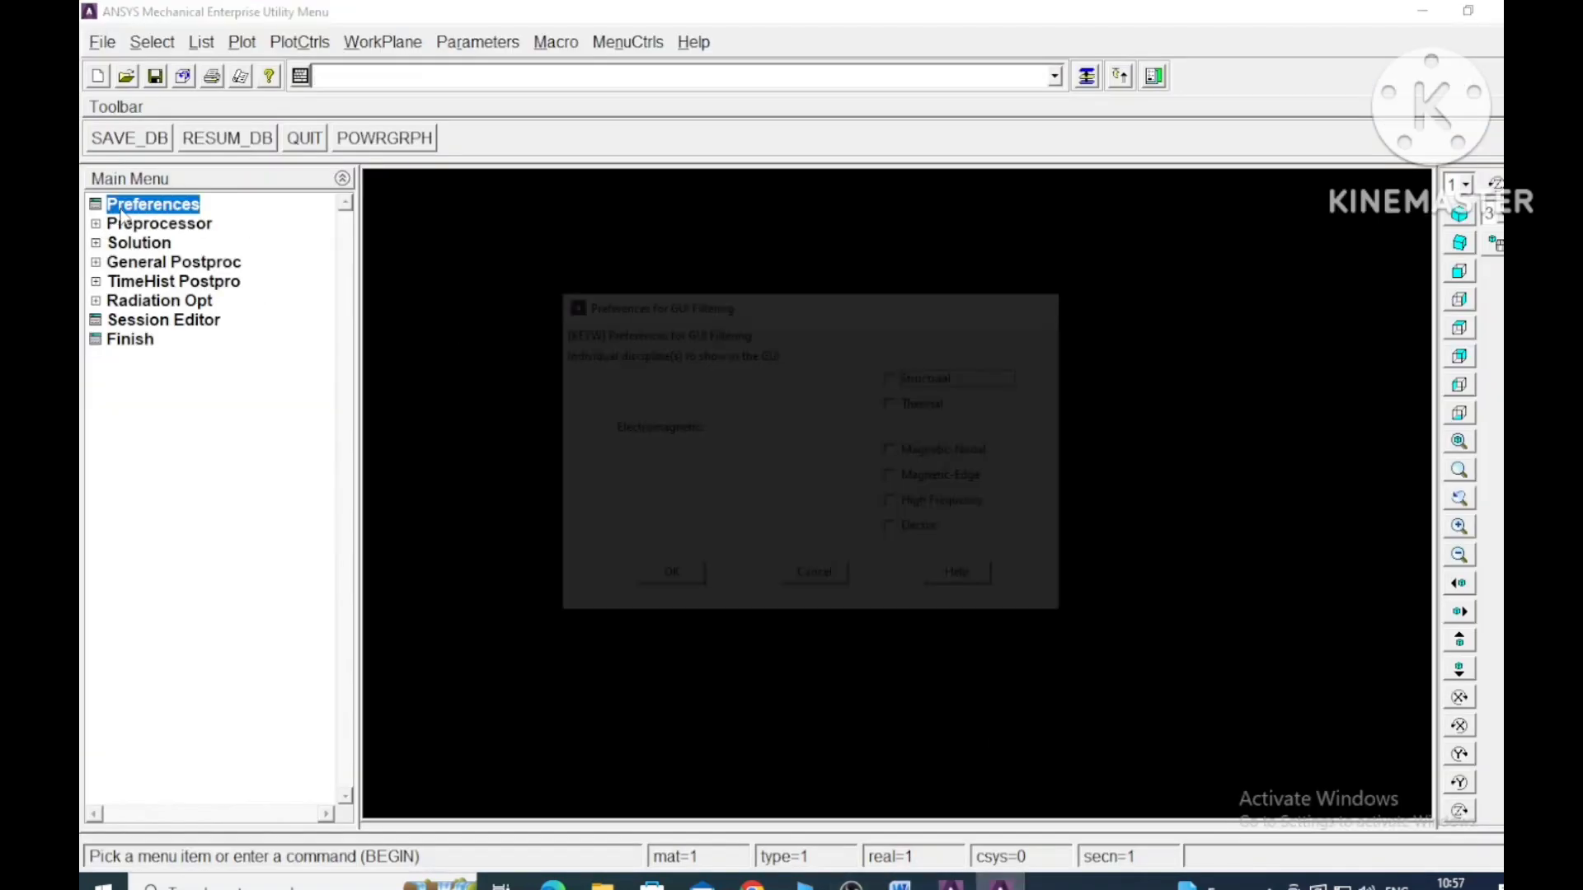
{"action": "left_click", "coordinate": [679, 578]}
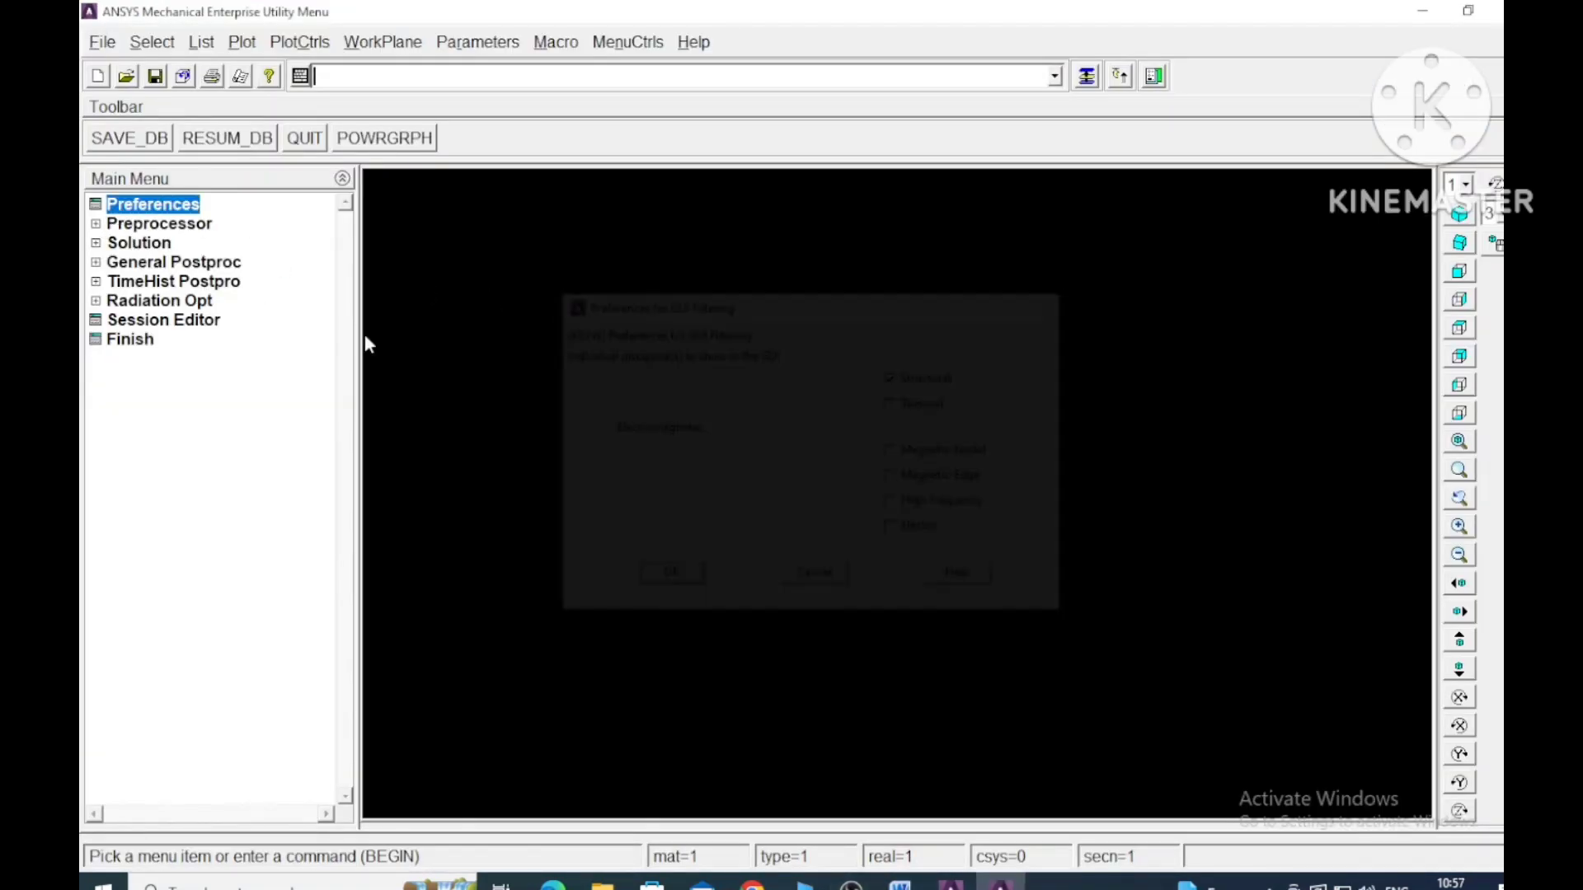
- Define element type 1 as the structural Link element 3D finit stn 180
{"action": "left_click", "coordinate": [97, 223]}
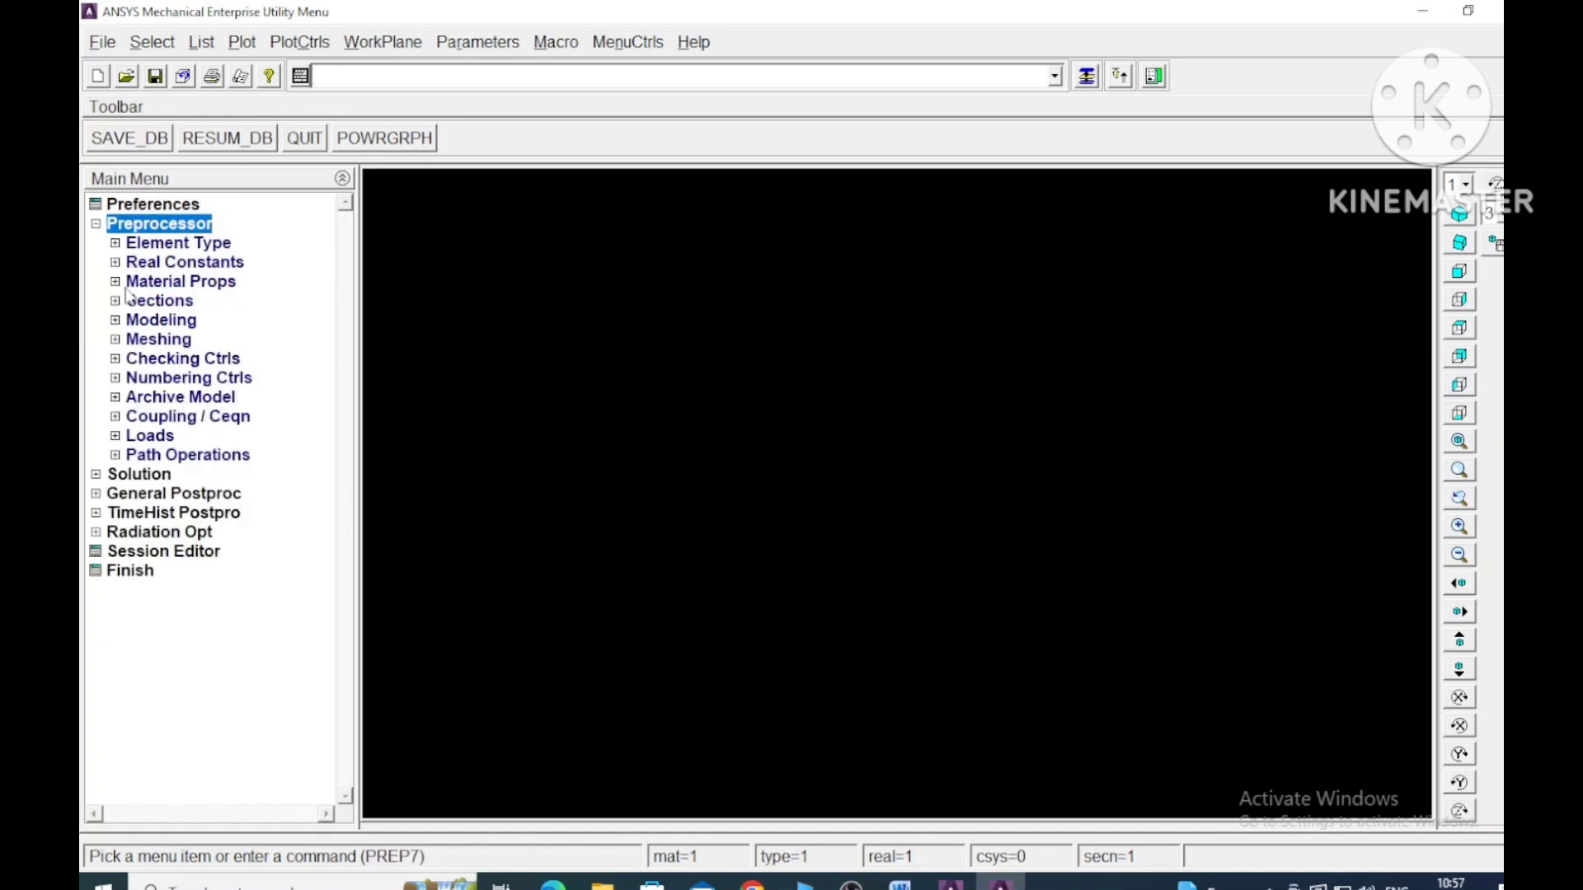
{"action": "left_click", "coordinate": [117, 244]}
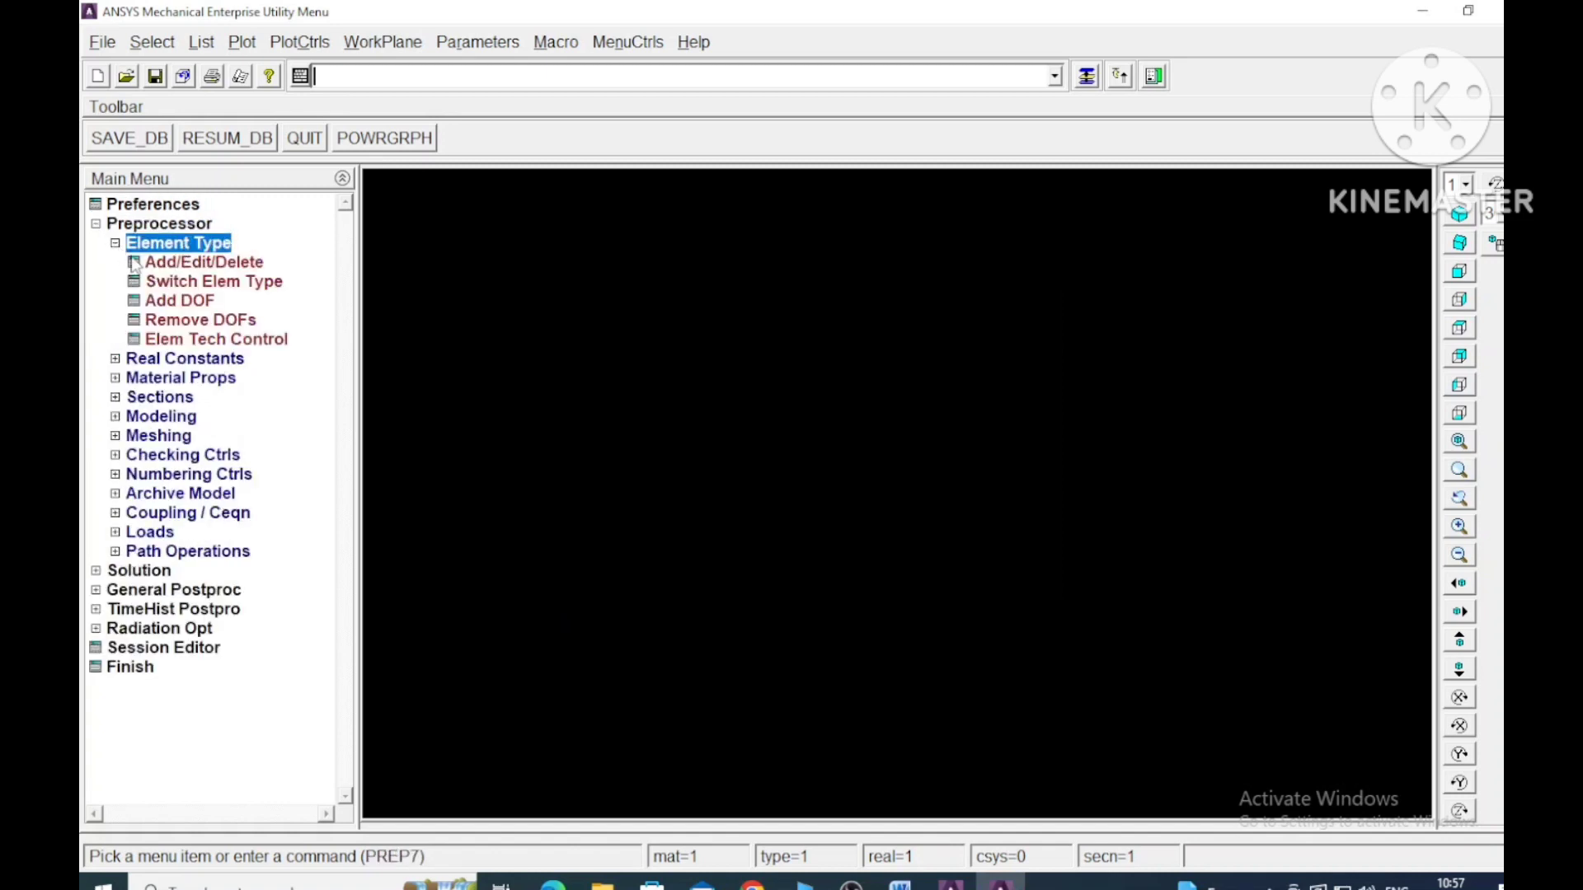
{"action": "left_click", "coordinate": [203, 264]}
{"action": "left_click", "coordinate": [255, 522]}
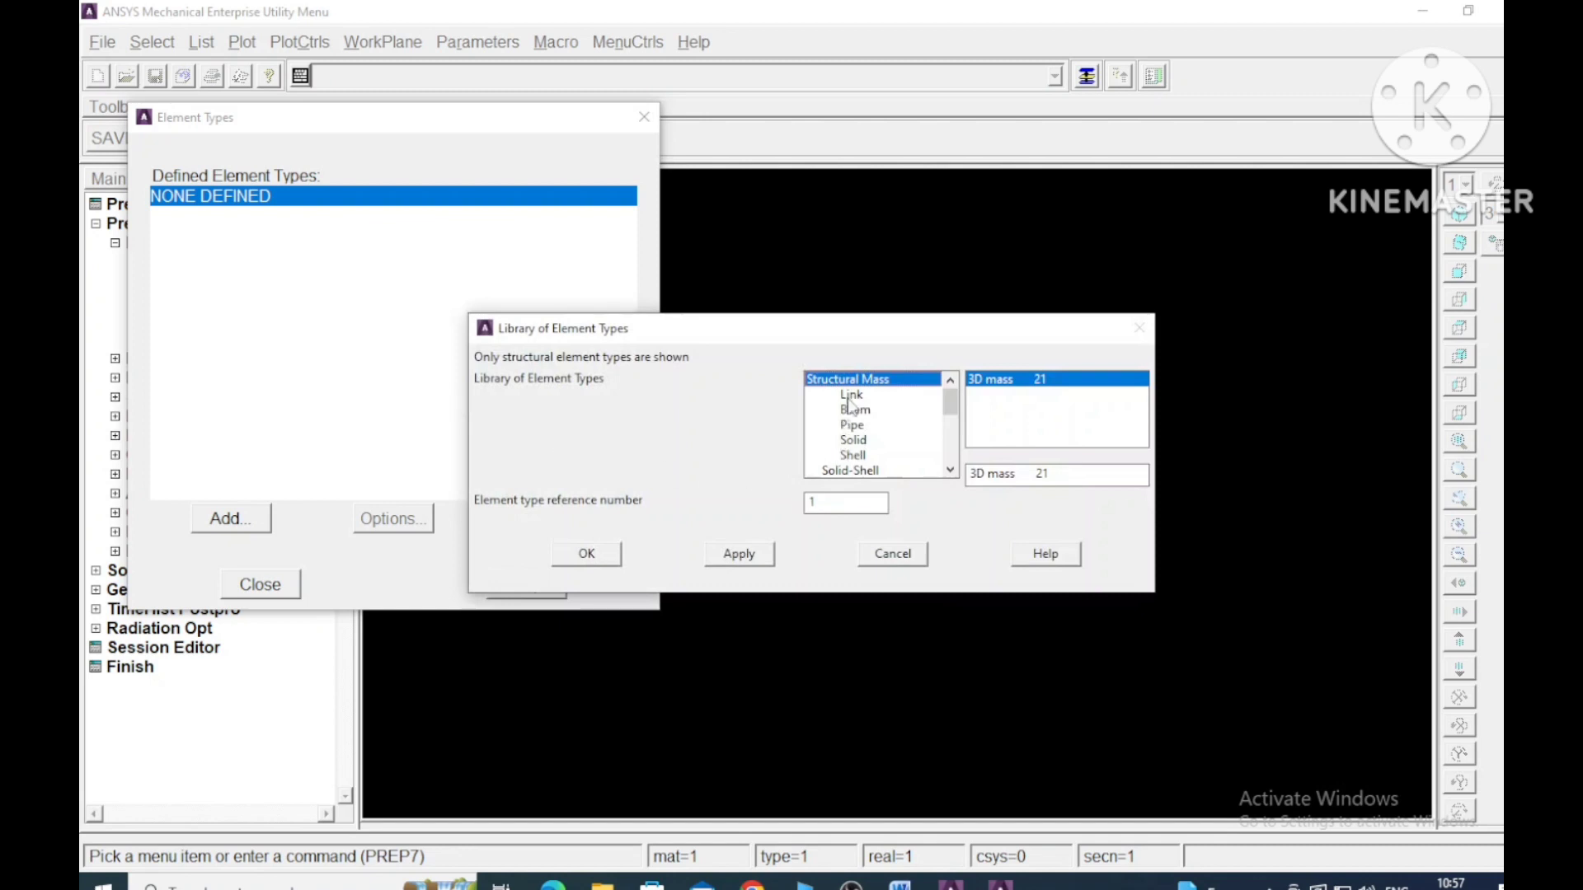
{"action": "left_click", "coordinate": [873, 397]}
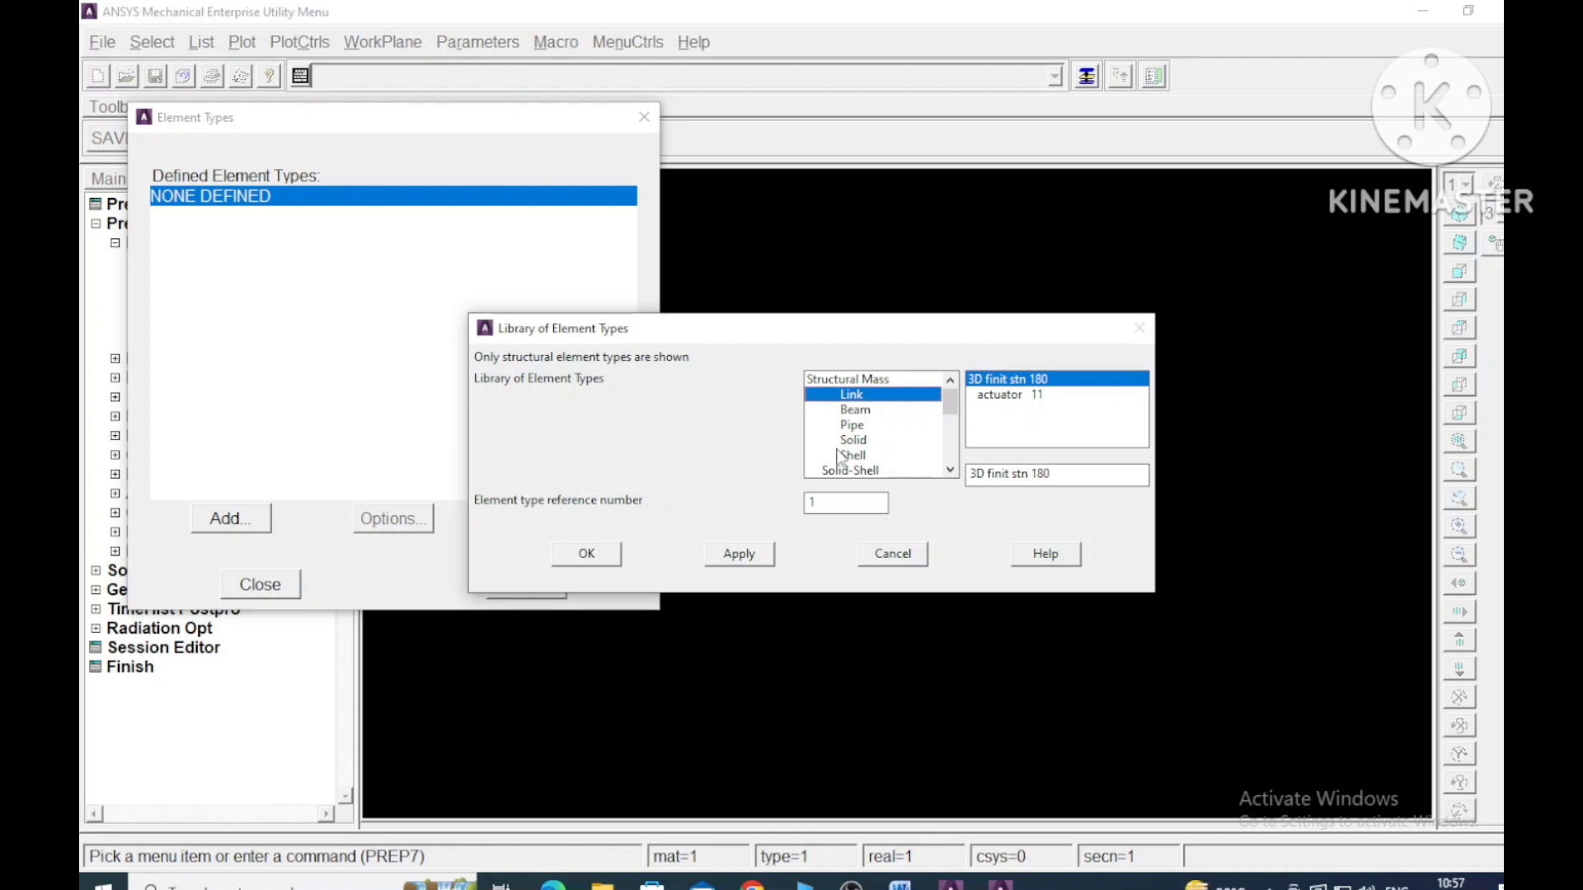
{"action": "left_click", "coordinate": [610, 564]}
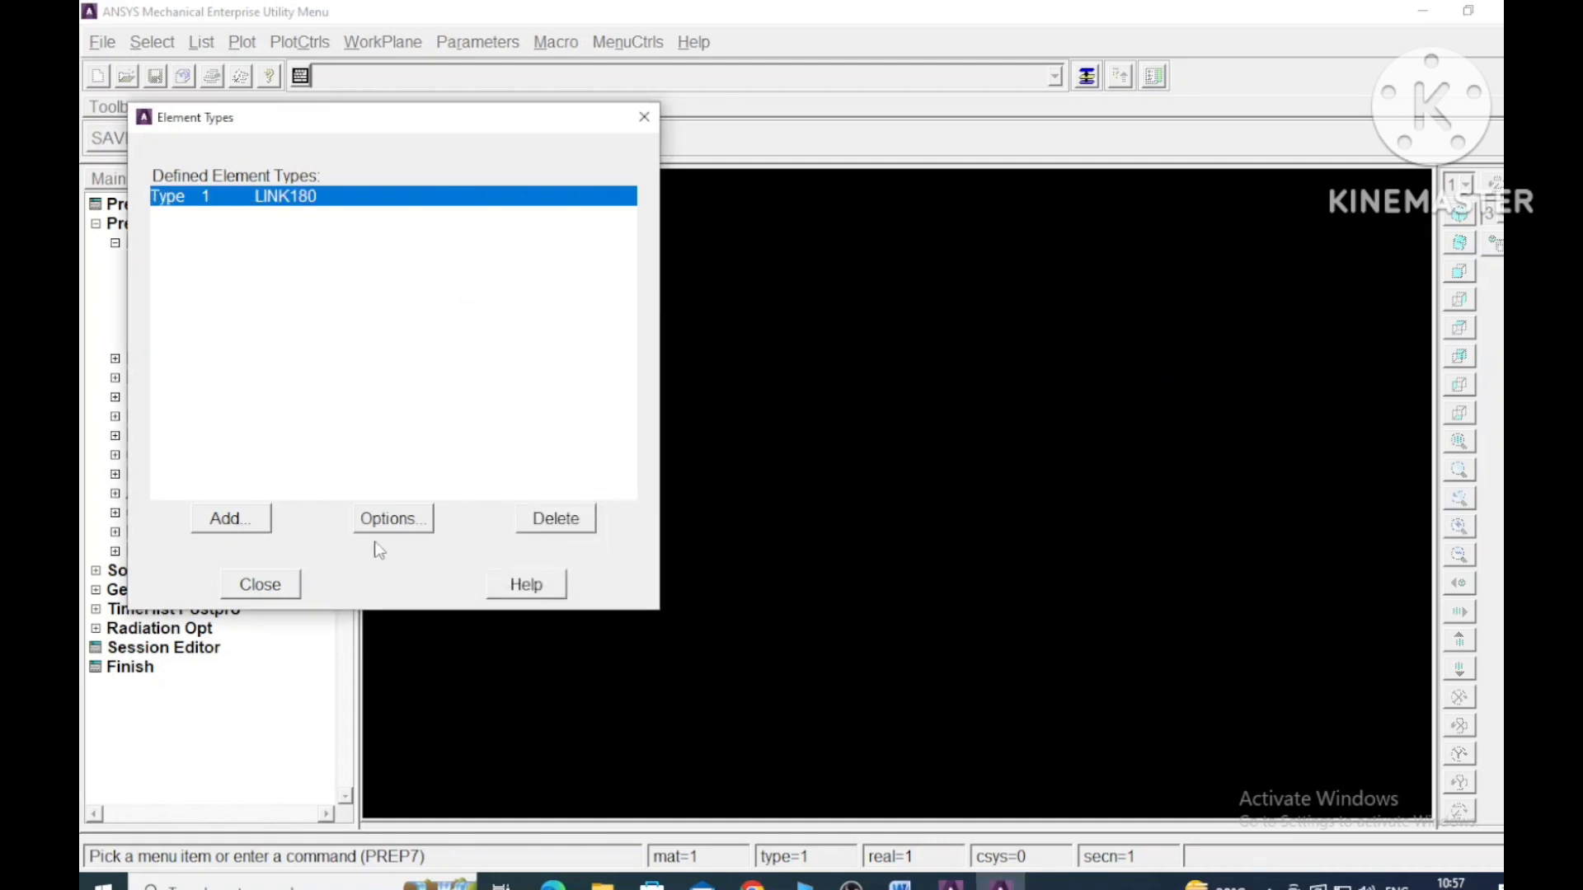
- Add a second Link 3D finit stn 180 element as type 2 and finish the element type definition
{"action": "left_click", "coordinate": [246, 519]}
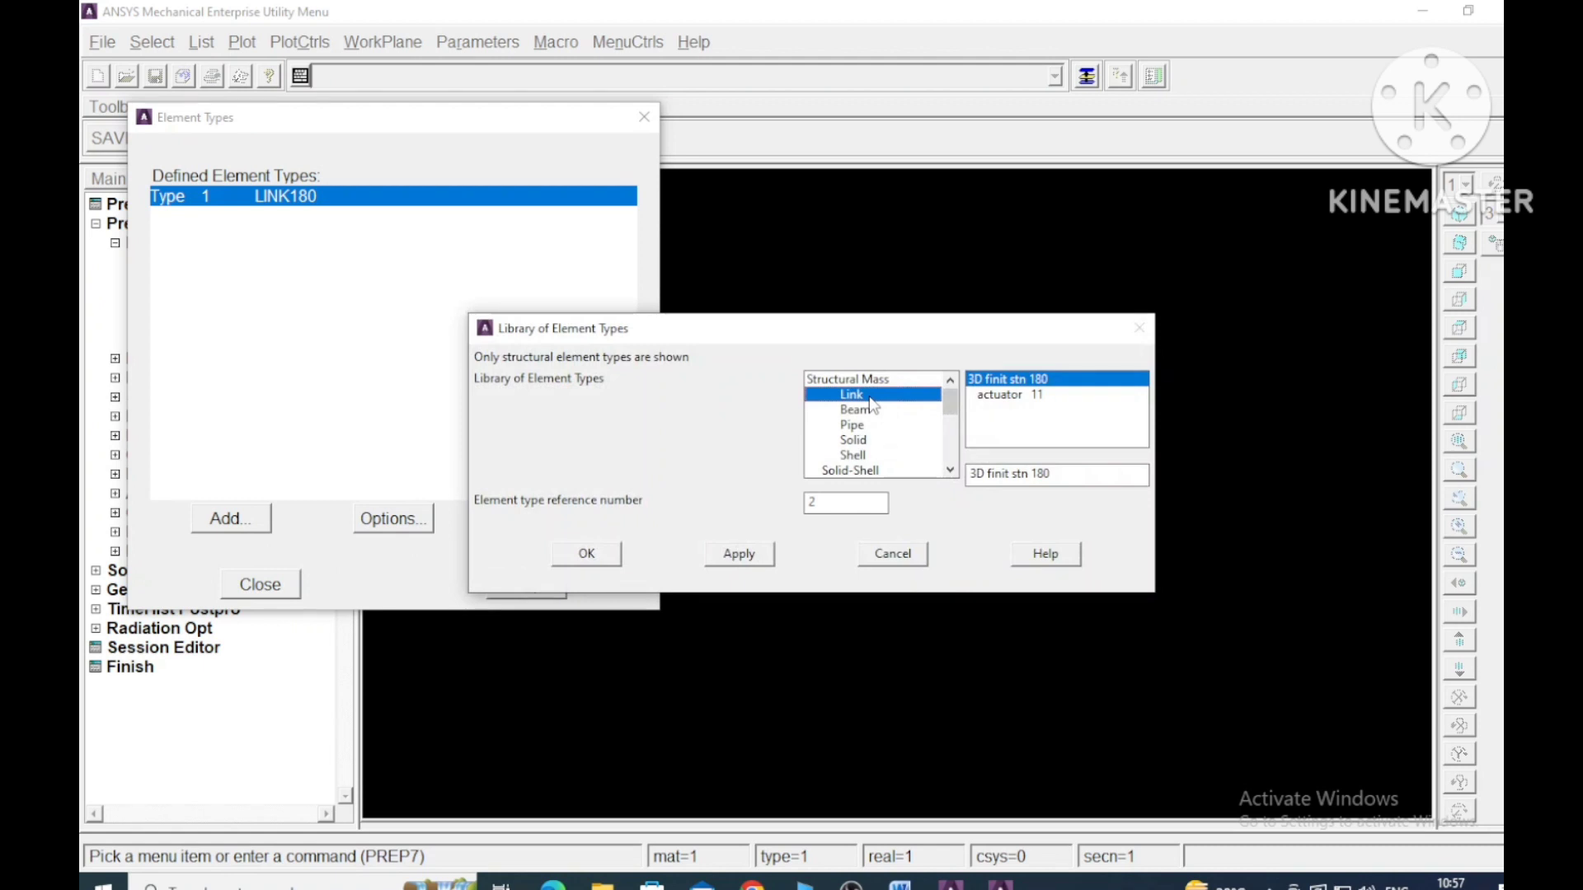
{"action": "left_click", "coordinate": [594, 557]}
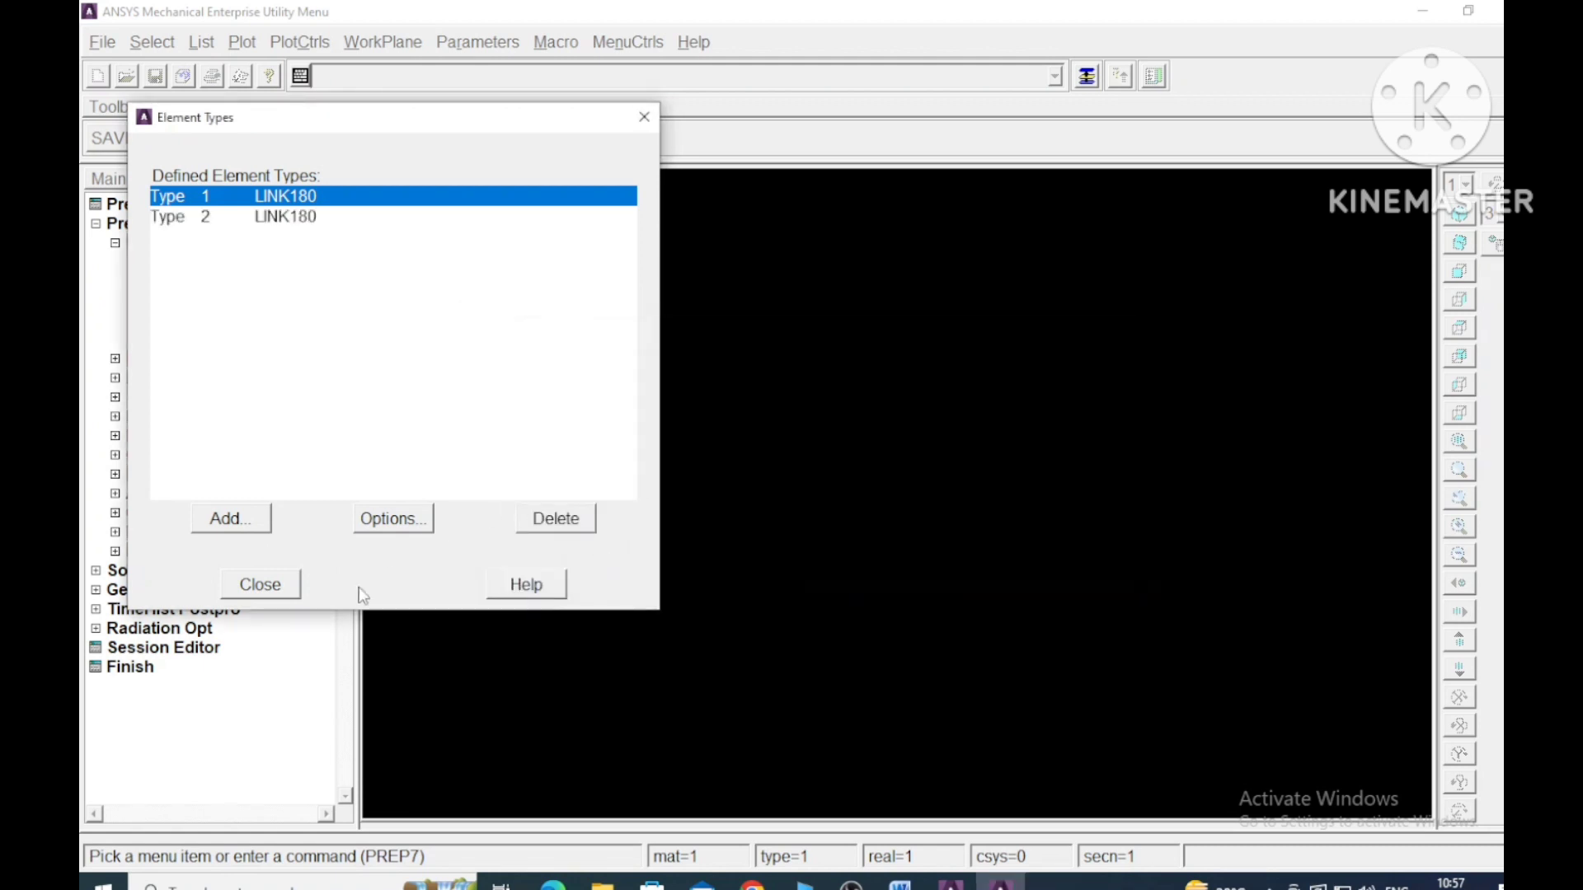
{"action": "left_click", "coordinate": [275, 589]}
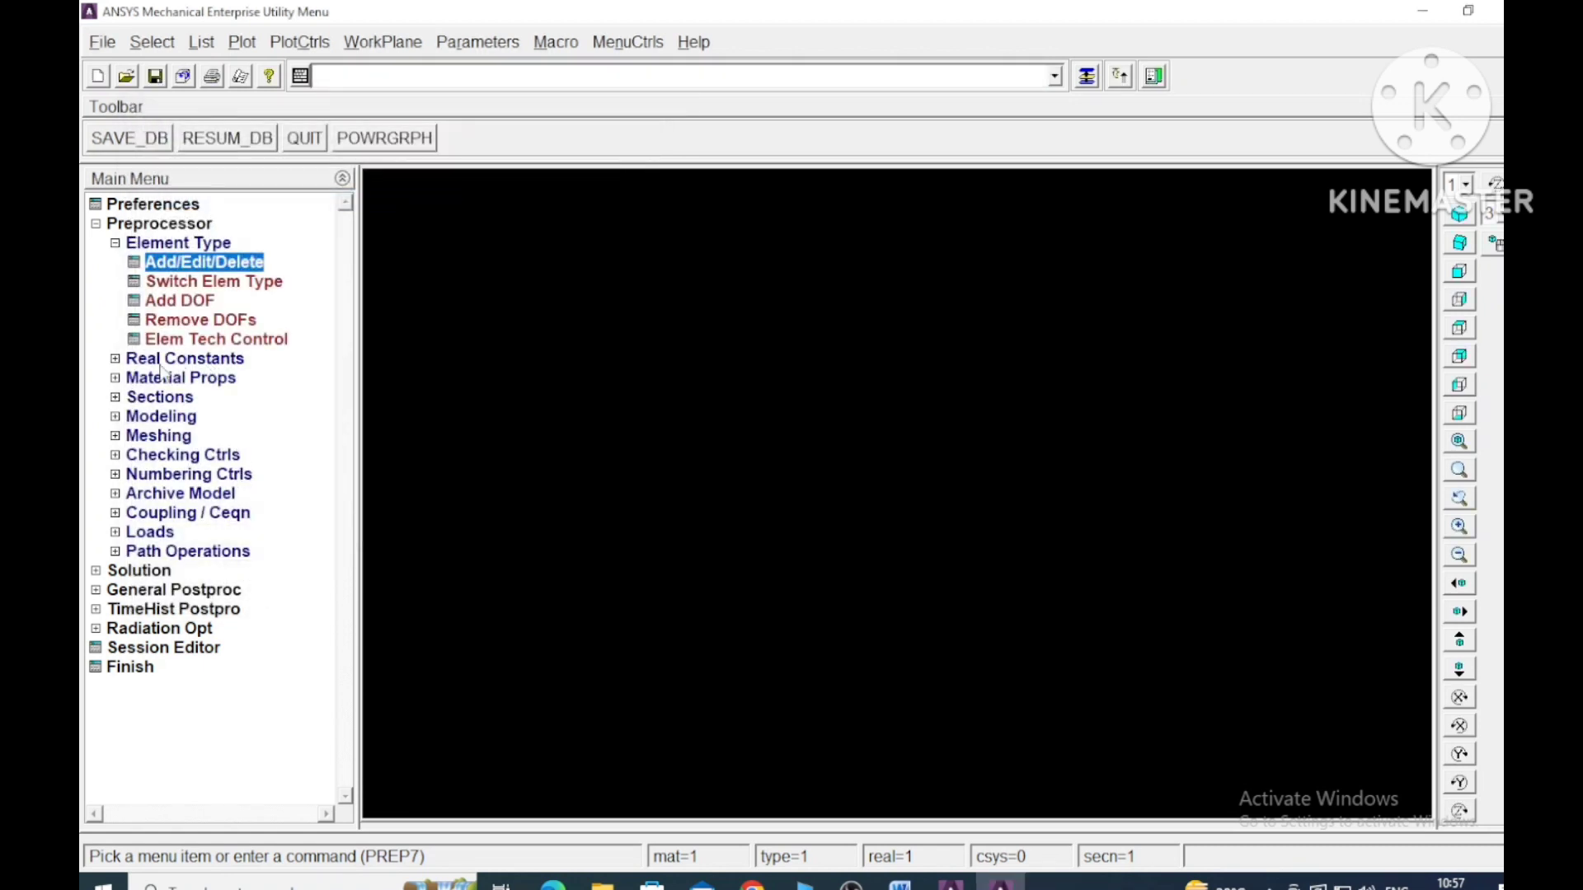
- Open the structural linear elastic isotropic properties for material model number 1
{"action": "left_click", "coordinate": [115, 360]}
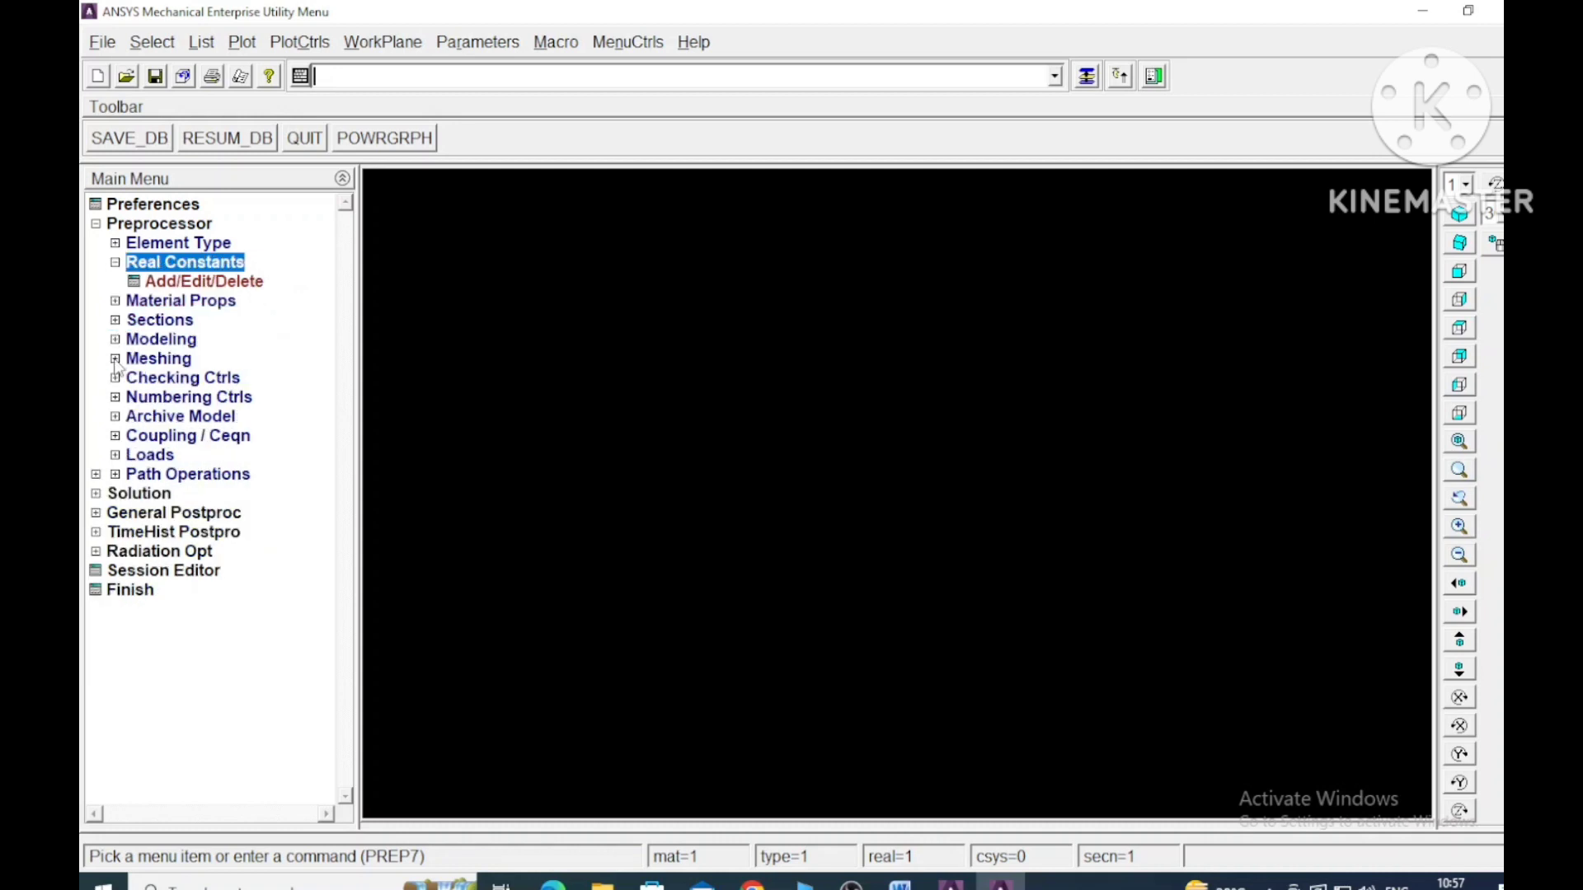
{"action": "left_click", "coordinate": [115, 301]}
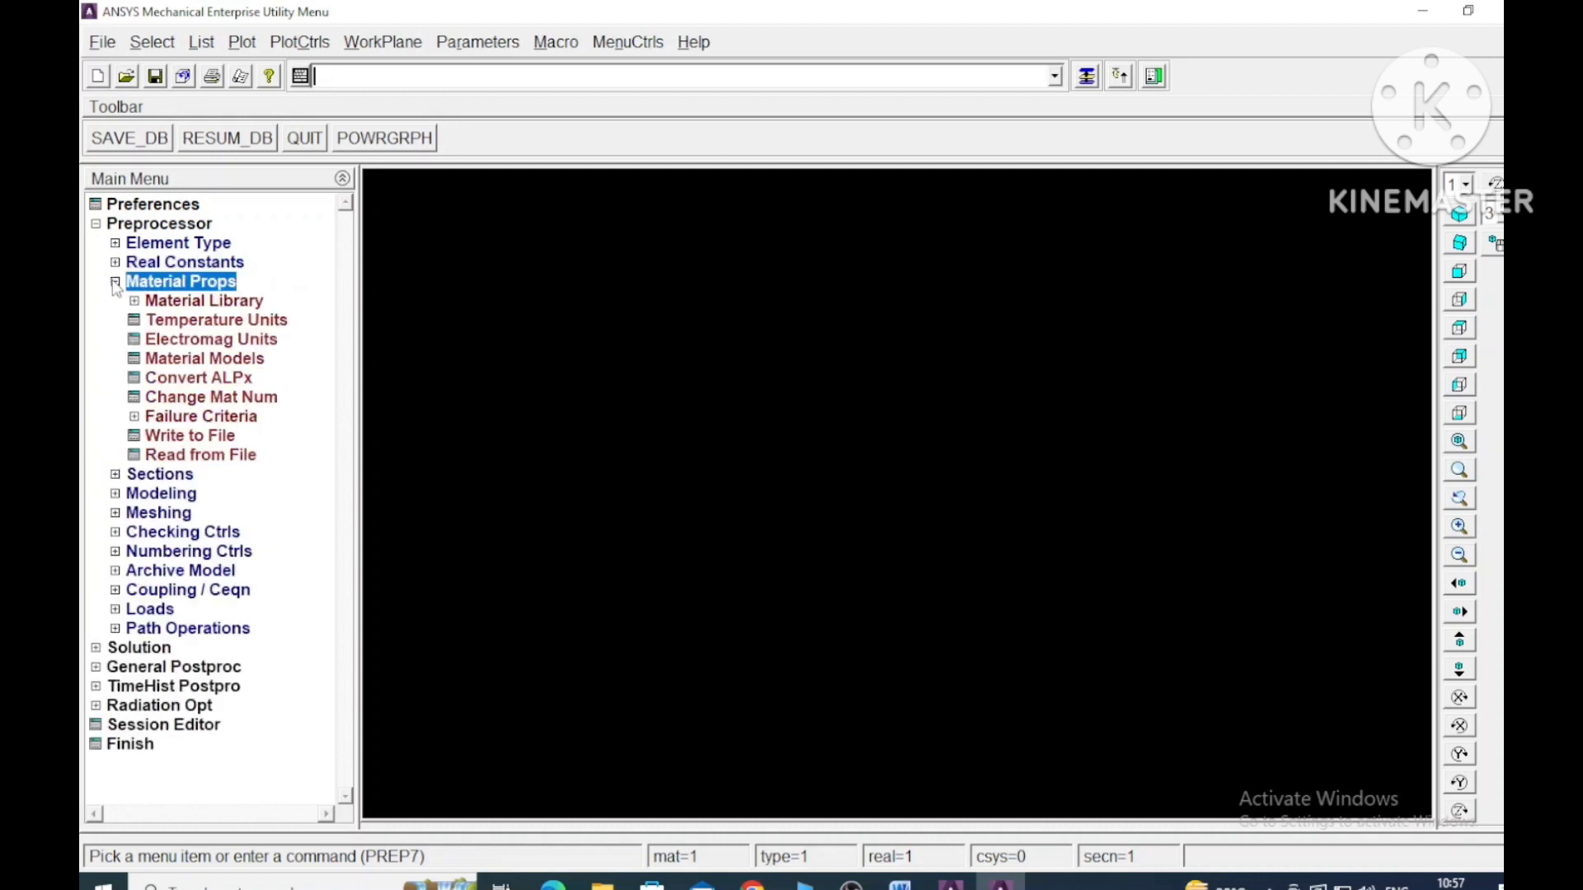
{"action": "double_click", "coordinate": [204, 358]}
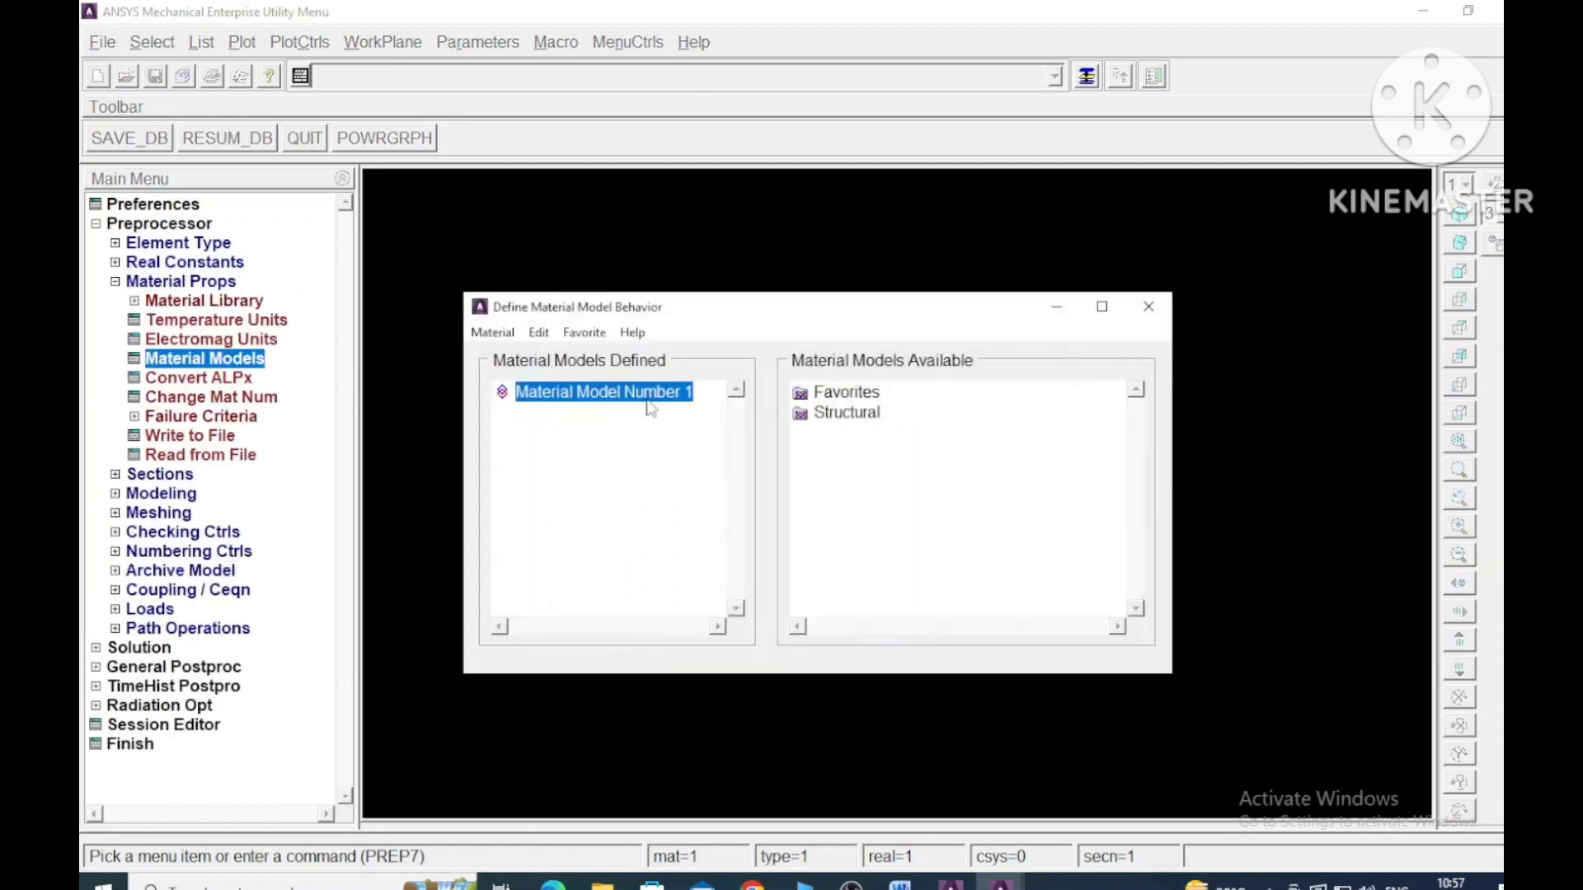
{"action": "double_click", "coordinate": [856, 414]}
{"action": "double_click", "coordinate": [864, 434]}
{"action": "left_click", "coordinate": [905, 458]}
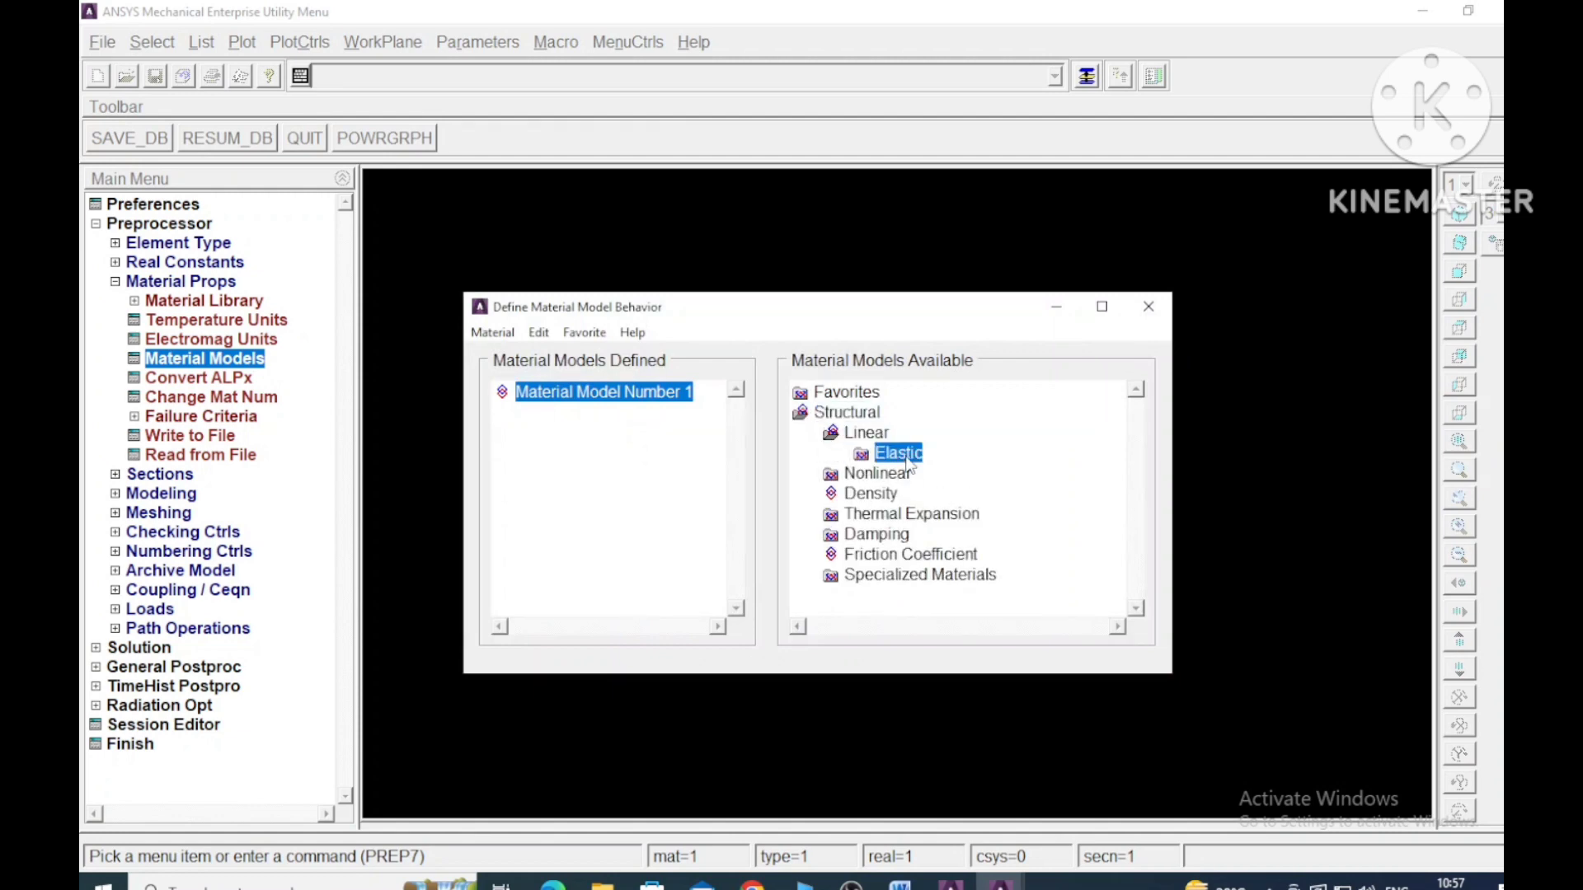
{"action": "double_click", "coordinate": [905, 459]}
{"action": "double_click", "coordinate": [923, 473]}
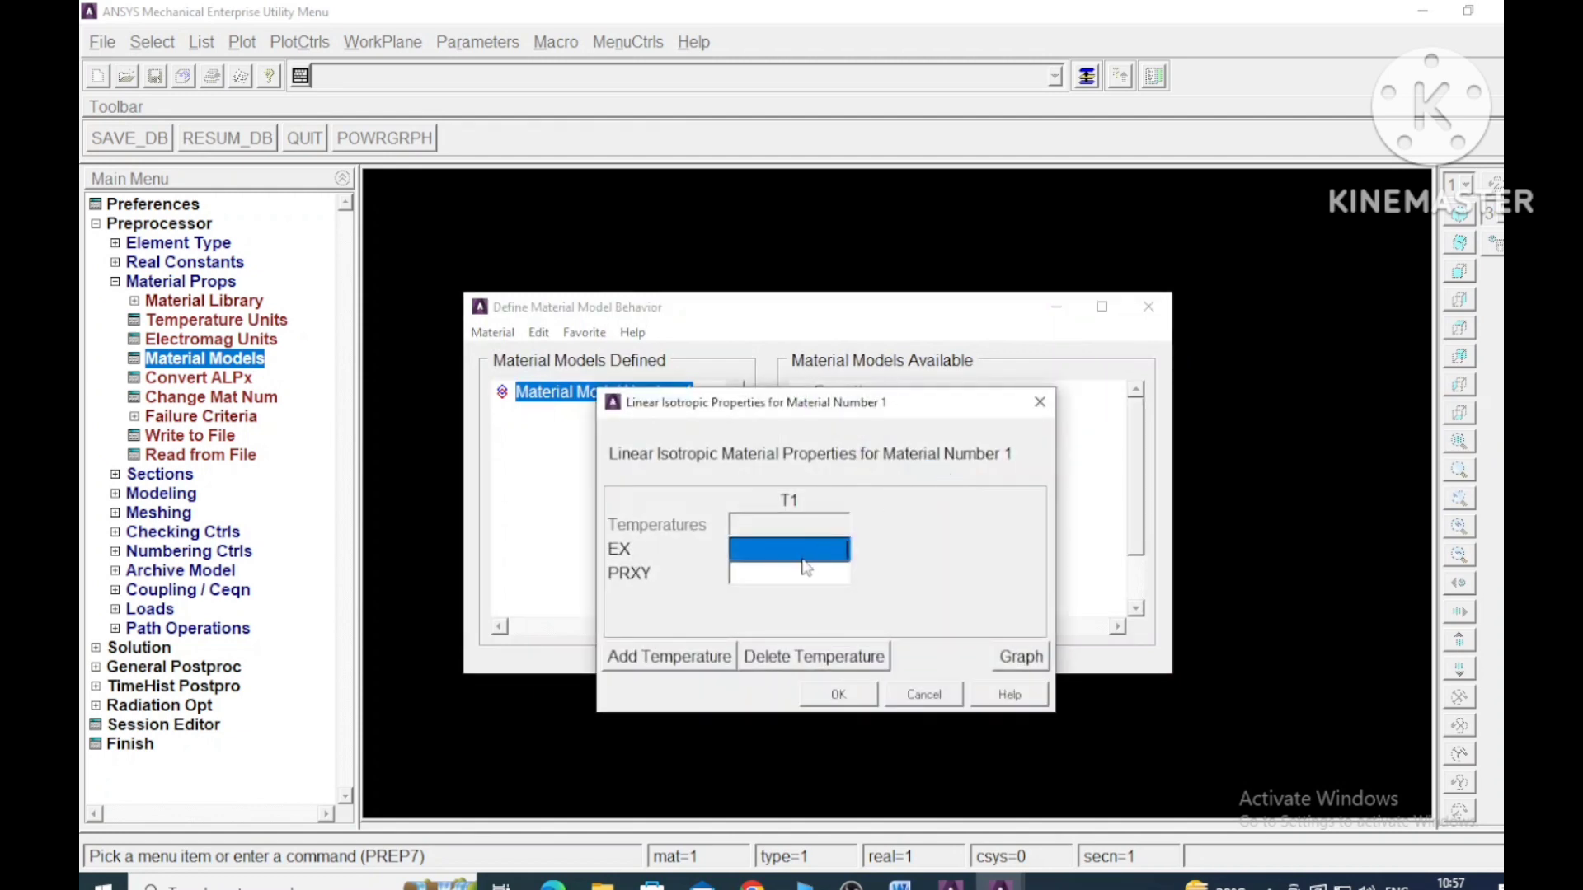
- Set material 1's Young's modulus EX to 70E3 and Poisson's ratio PRXY to 0.3
{"action": "left_click", "coordinate": [900, 884]}
{"action": "type", "text": "70"}
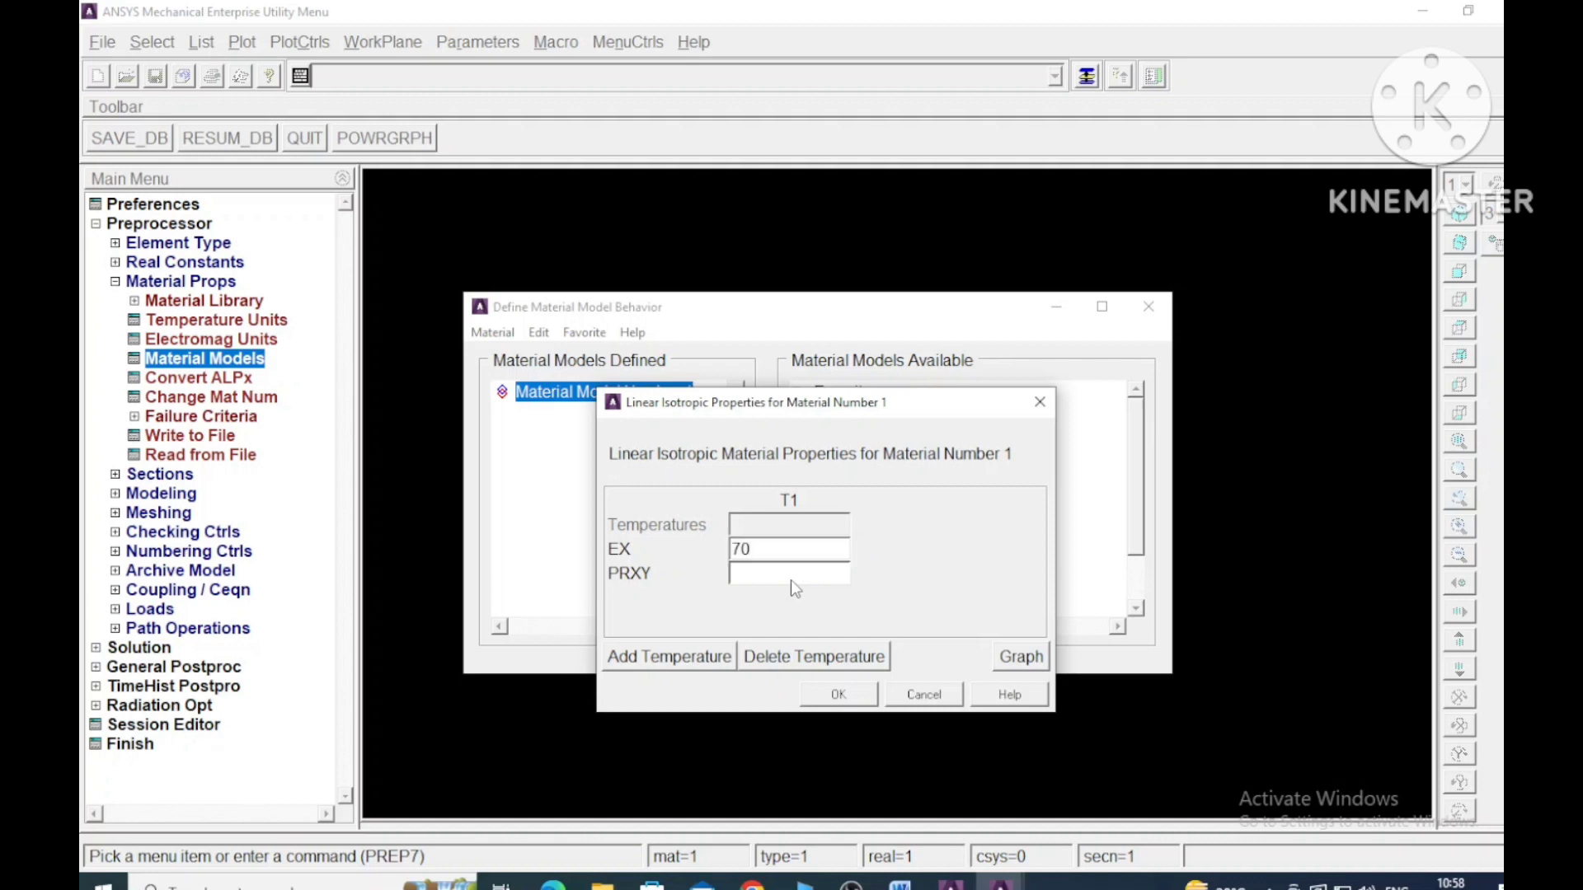
{"action": "type", "text": "E3"}
{"action": "key", "text": "Tab"}
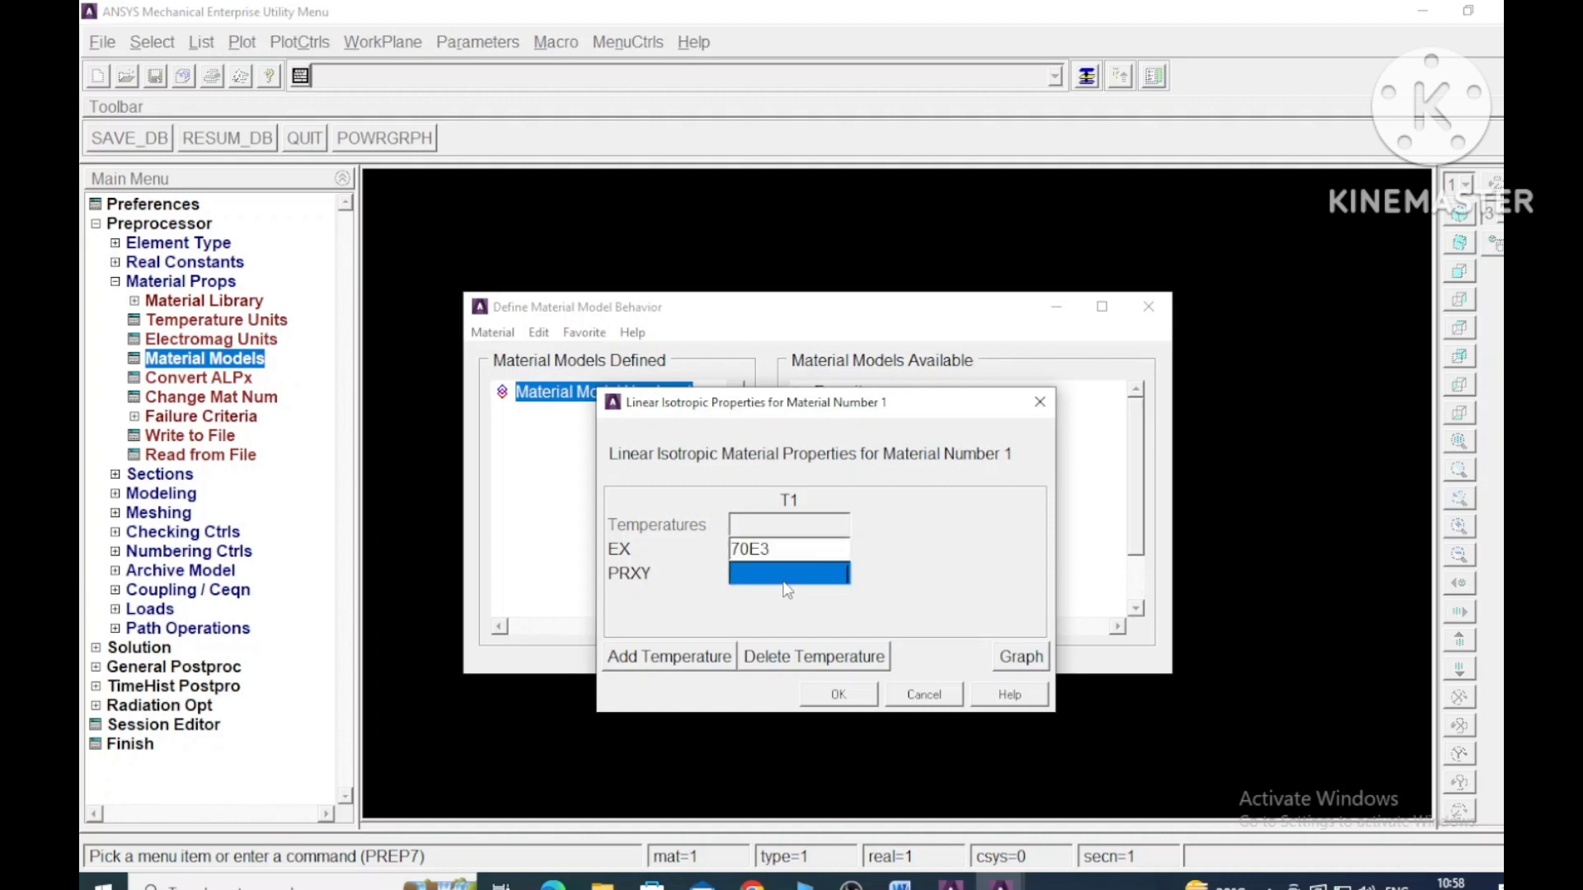
{"action": "type", "text": "0.3"}
{"action": "left_click", "coordinate": [839, 694]}
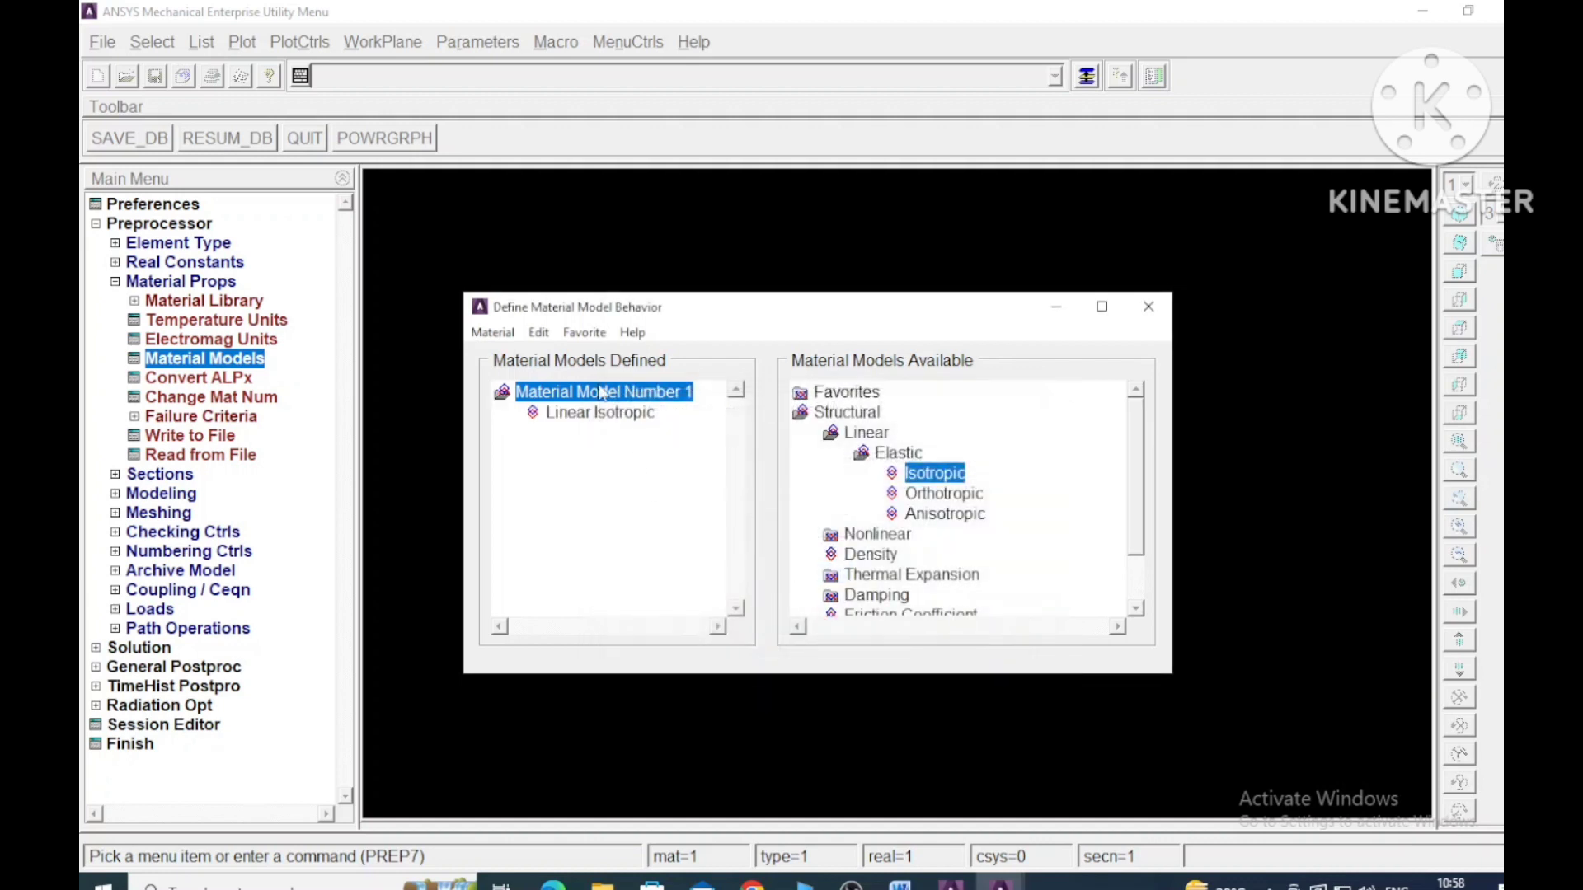
- Create a new material model with ID 2 and assign it the linear elastic isotropic model
{"action": "left_click", "coordinate": [492, 332]}
{"action": "left_click", "coordinate": [505, 351]}
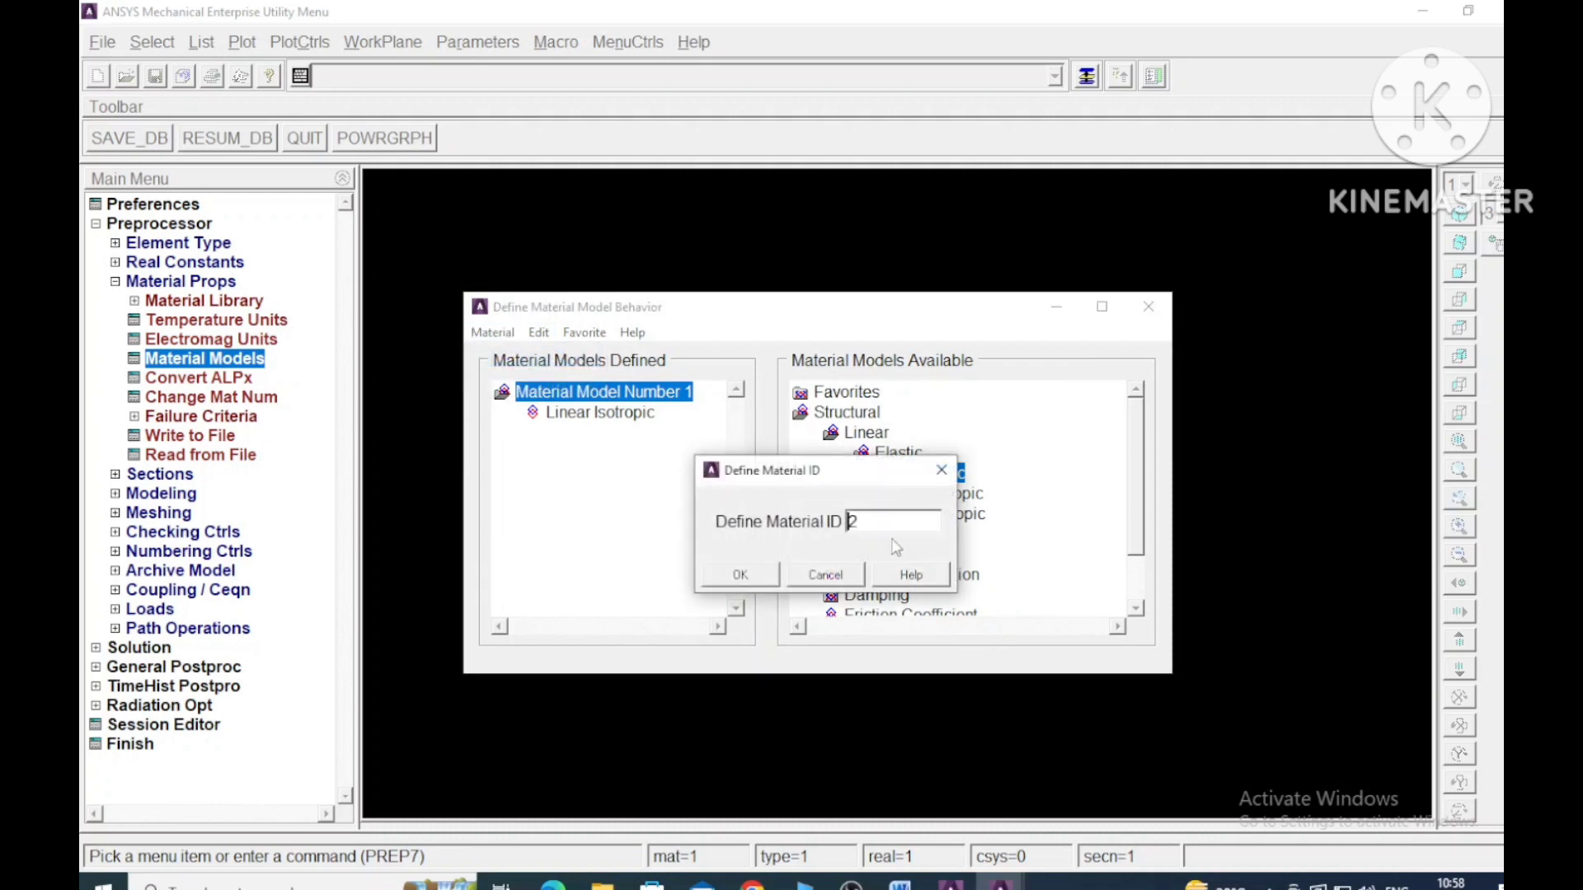
{"action": "left_click", "coordinate": [742, 574]}
{"action": "double_click", "coordinate": [930, 473]}
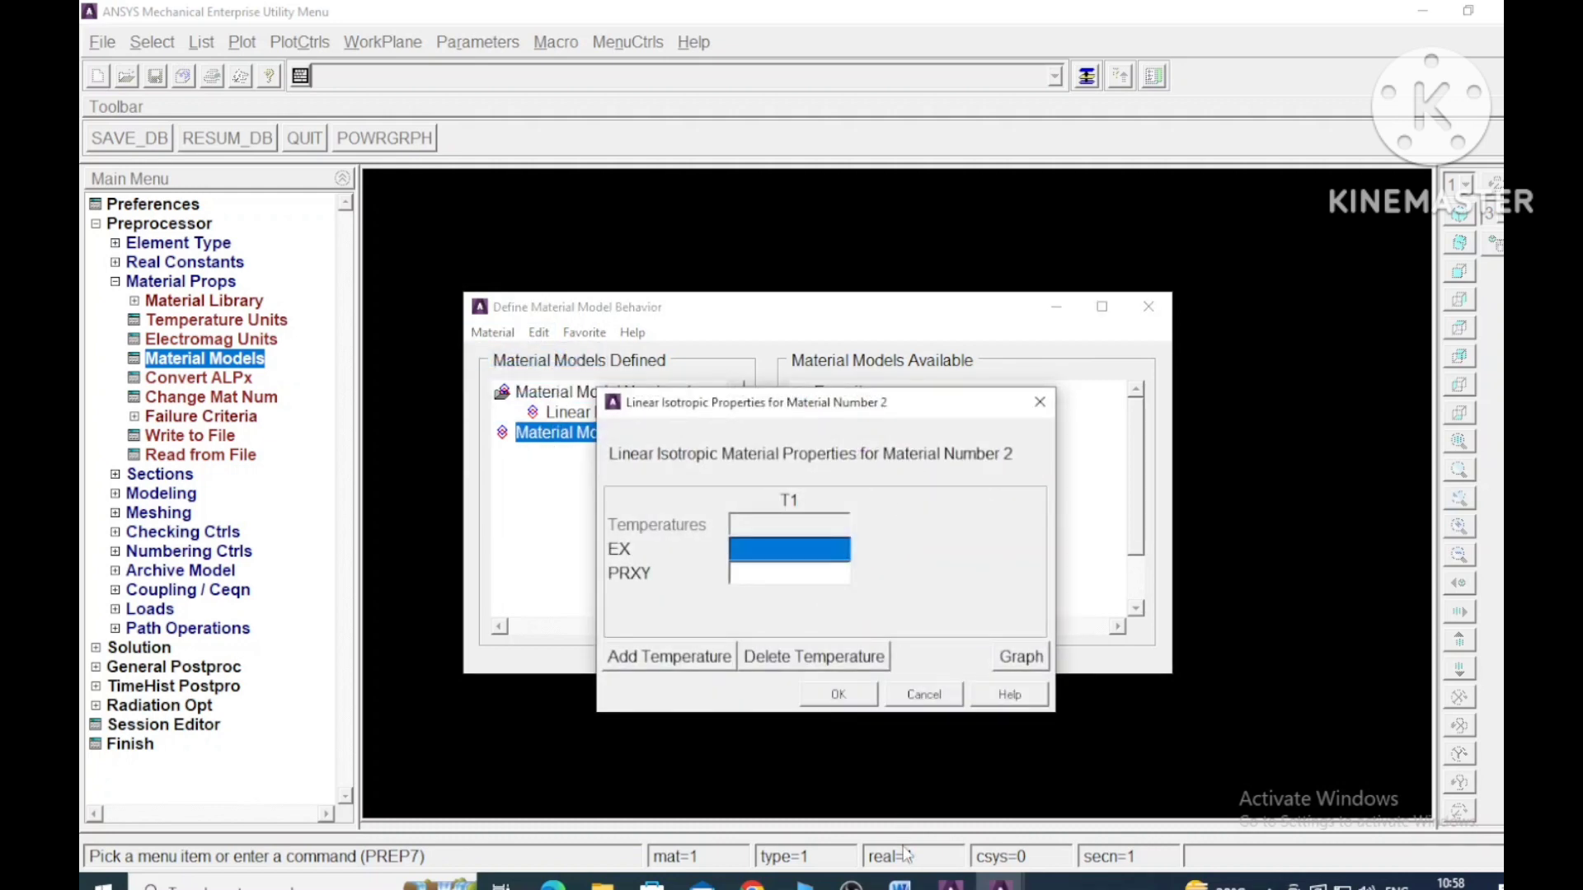
- Set material 2's EX to 200E3 and PRXY to 0.3, and close the material model definition
{"action": "left_click", "coordinate": [900, 884]}
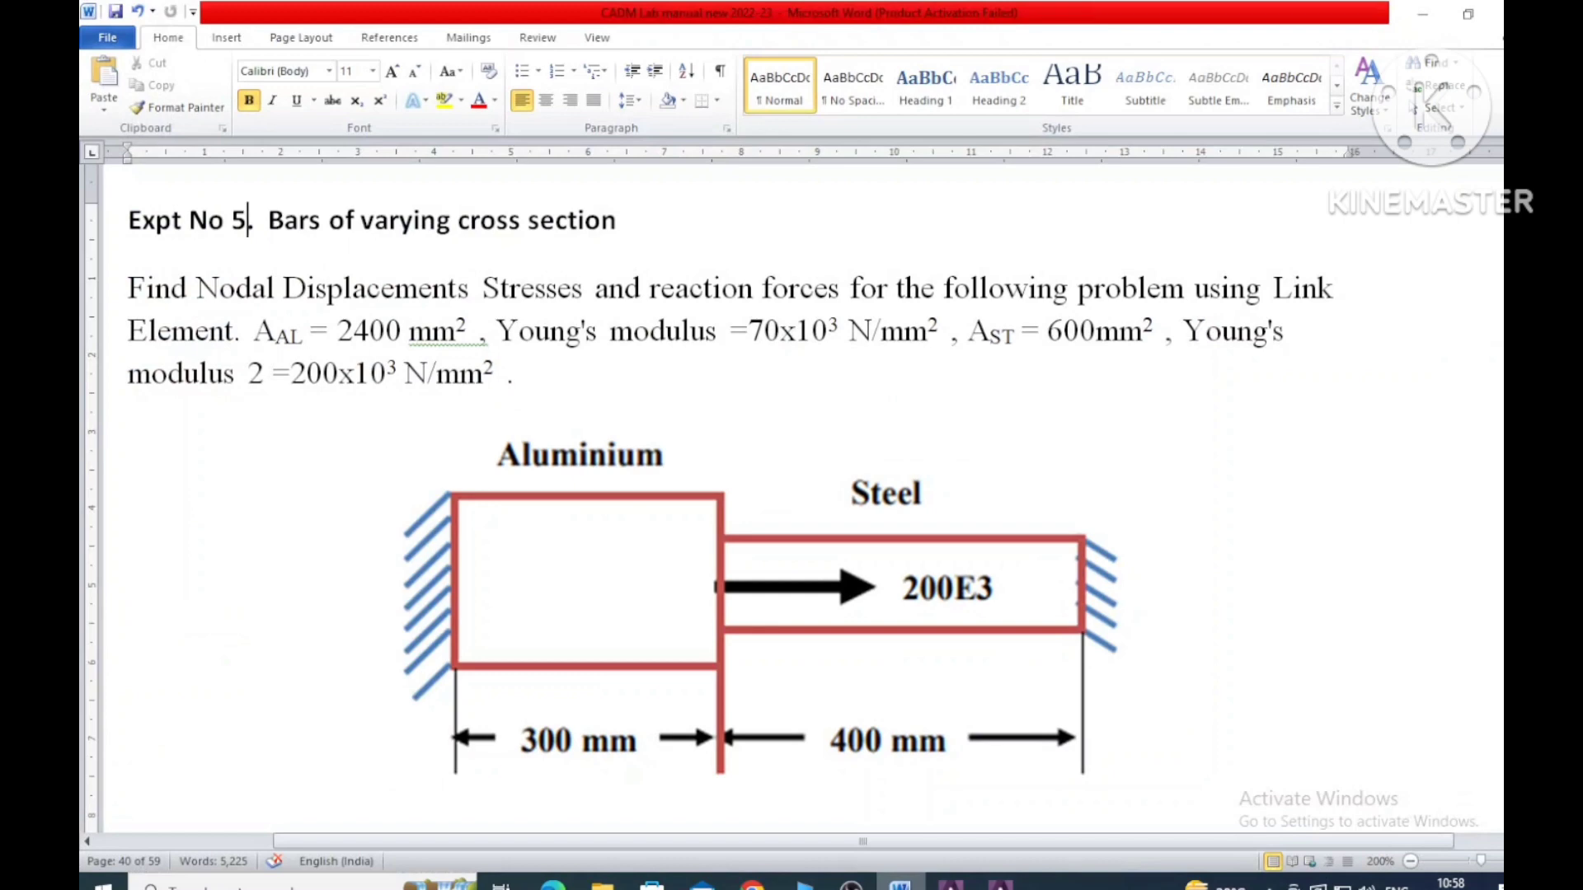
{"action": "key", "text": "alt+Tab"}
{"action": "type", "text": "200"}
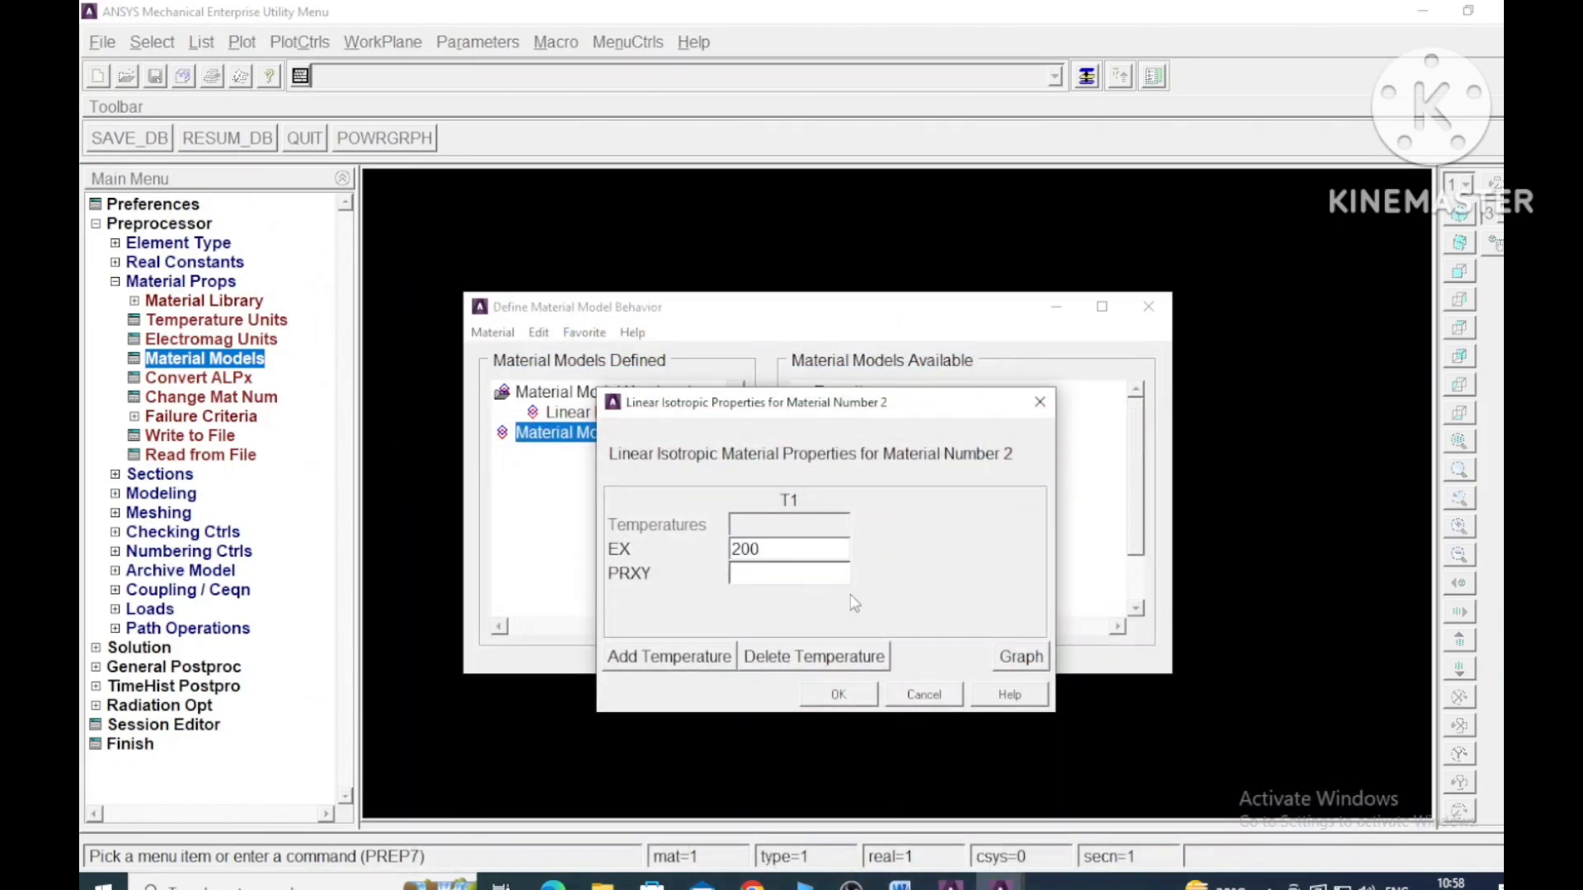
{"action": "type", "text": "E3"}
{"action": "left_click", "coordinate": [812, 577]}
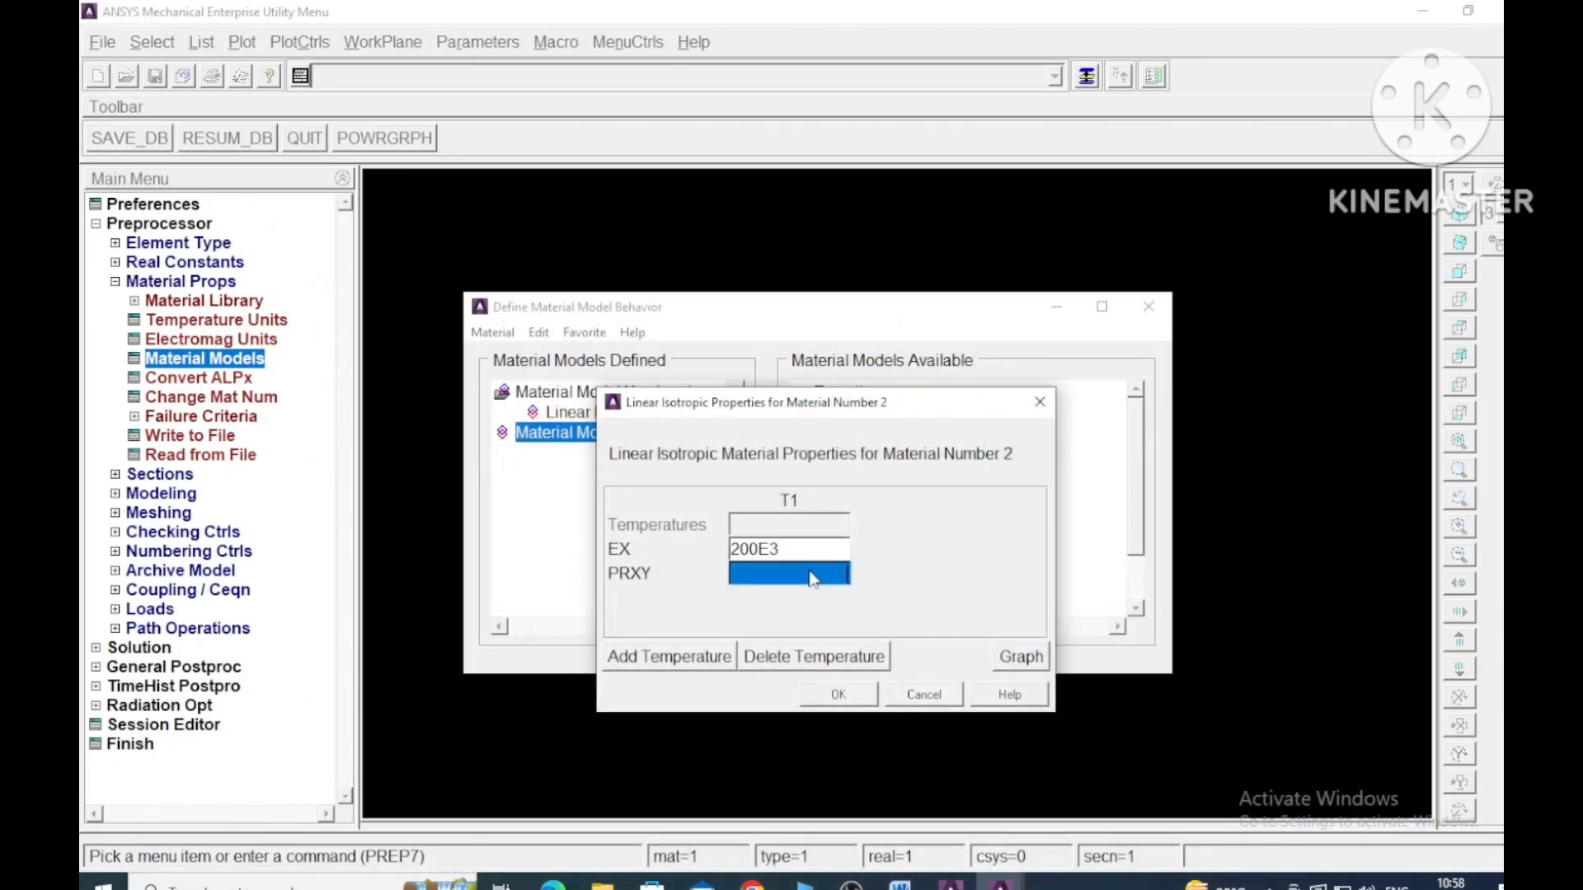
{"action": "type", "text": "0.3"}
{"action": "left_click", "coordinate": [849, 696]}
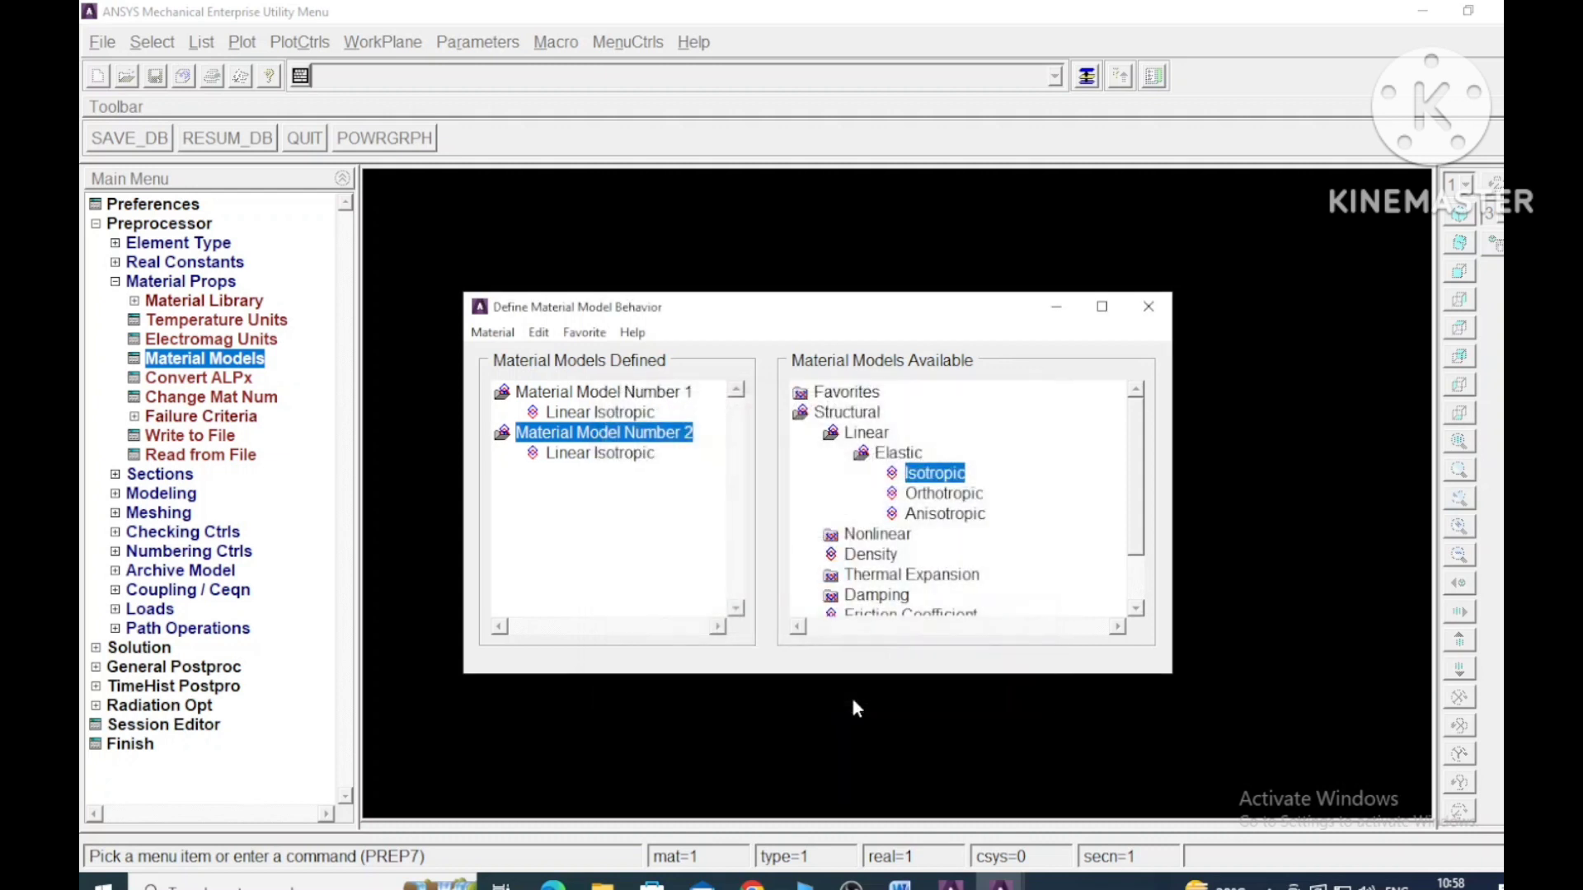
{"action": "left_click", "coordinate": [1152, 313]}
- Start a new link section with ID 1
{"action": "left_click", "coordinate": [116, 282]}
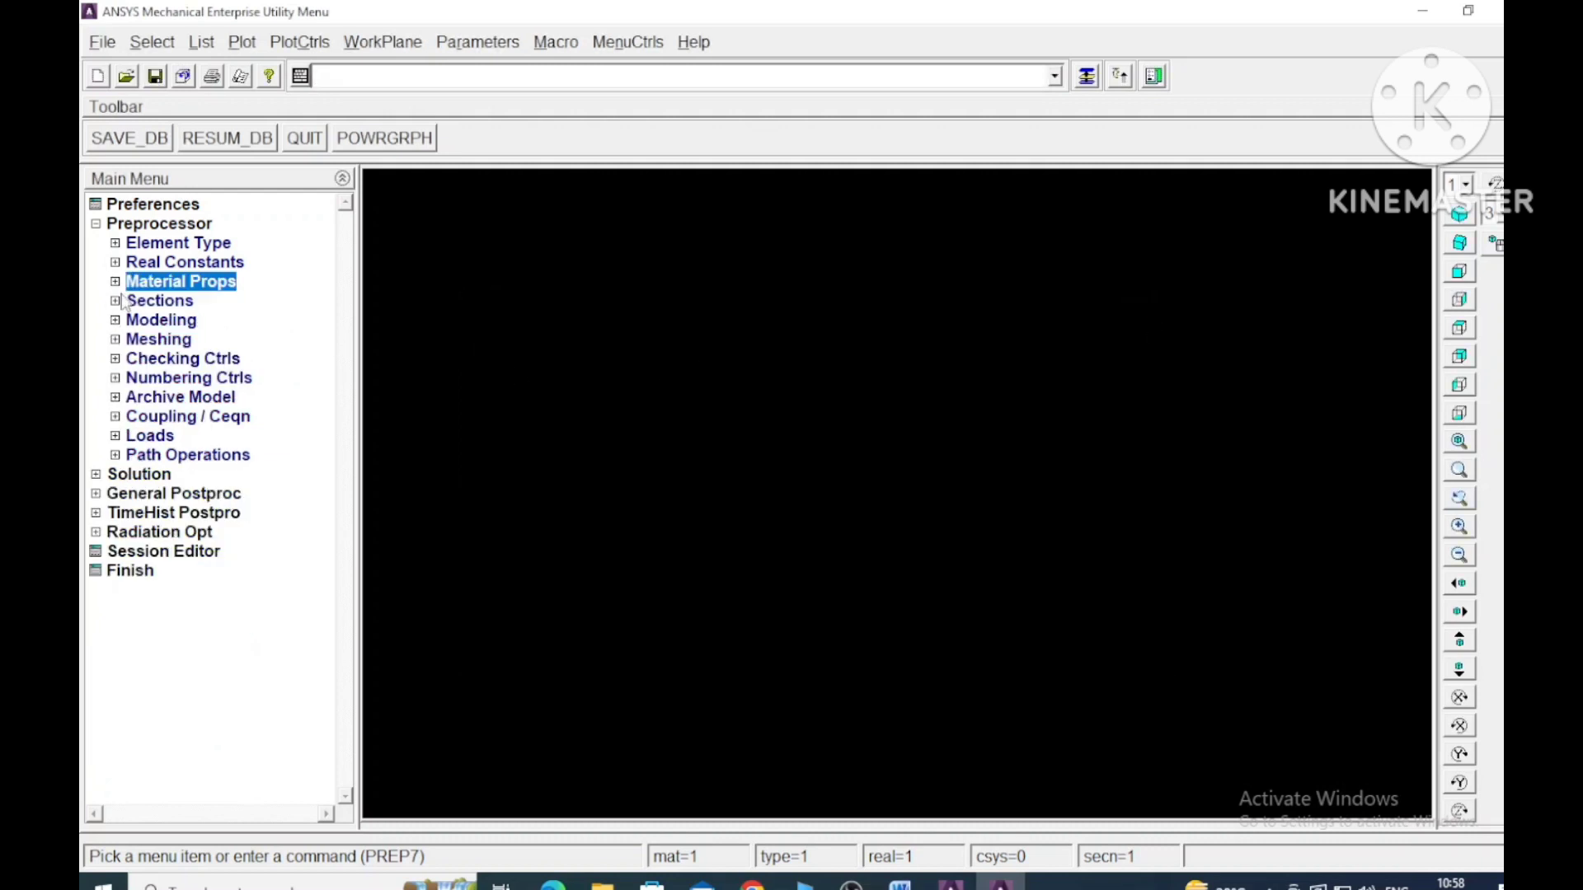
{"action": "left_click", "coordinate": [123, 302]}
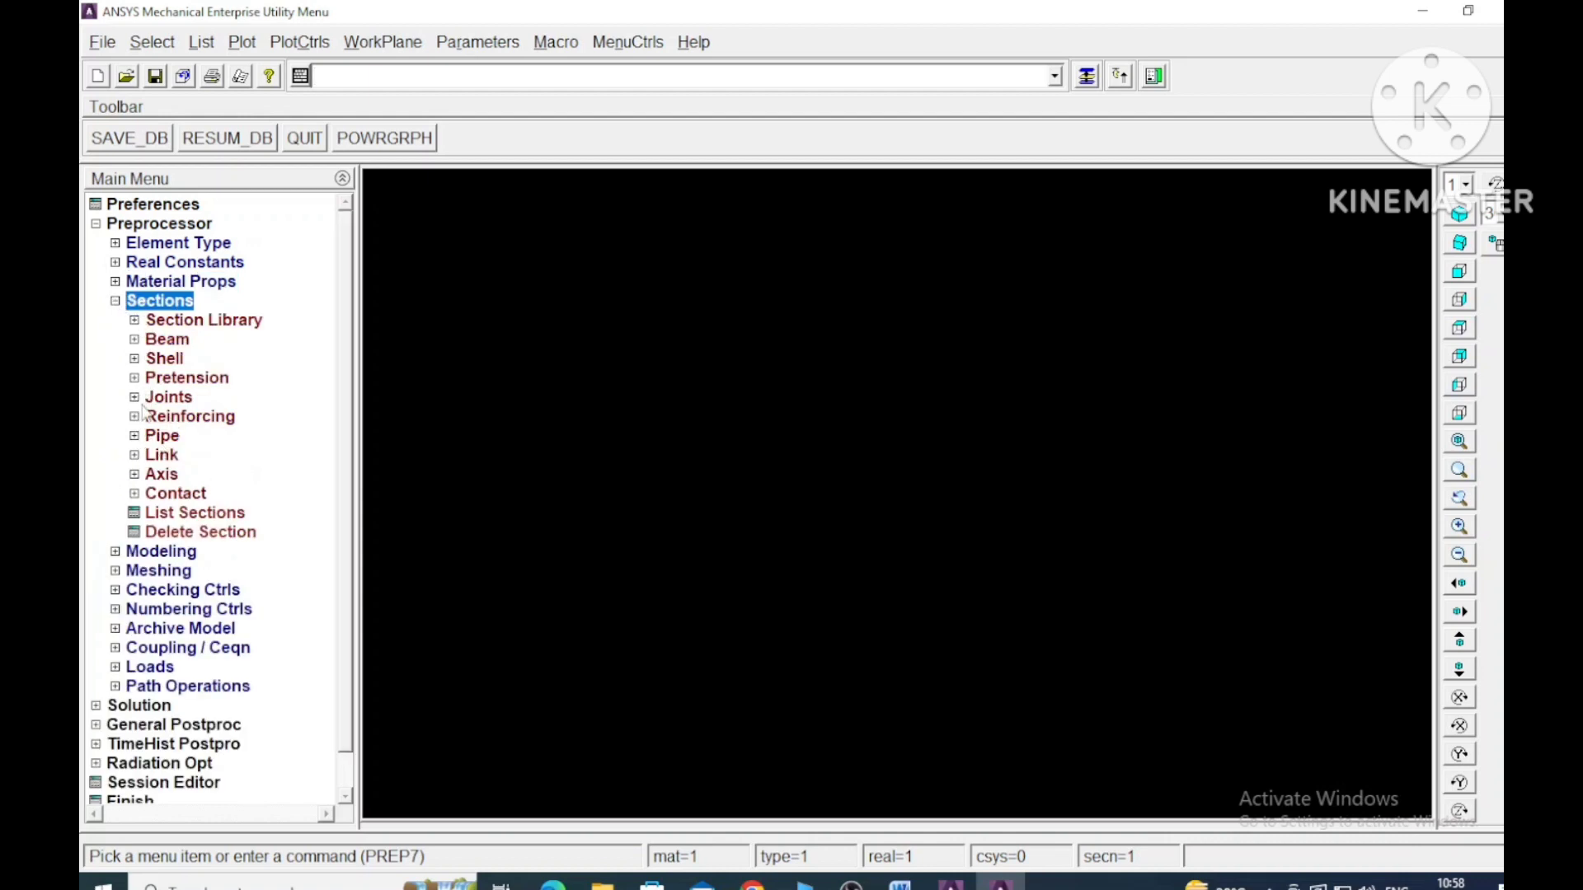
{"action": "left_click", "coordinate": [135, 456]}
{"action": "left_click", "coordinate": [180, 477]}
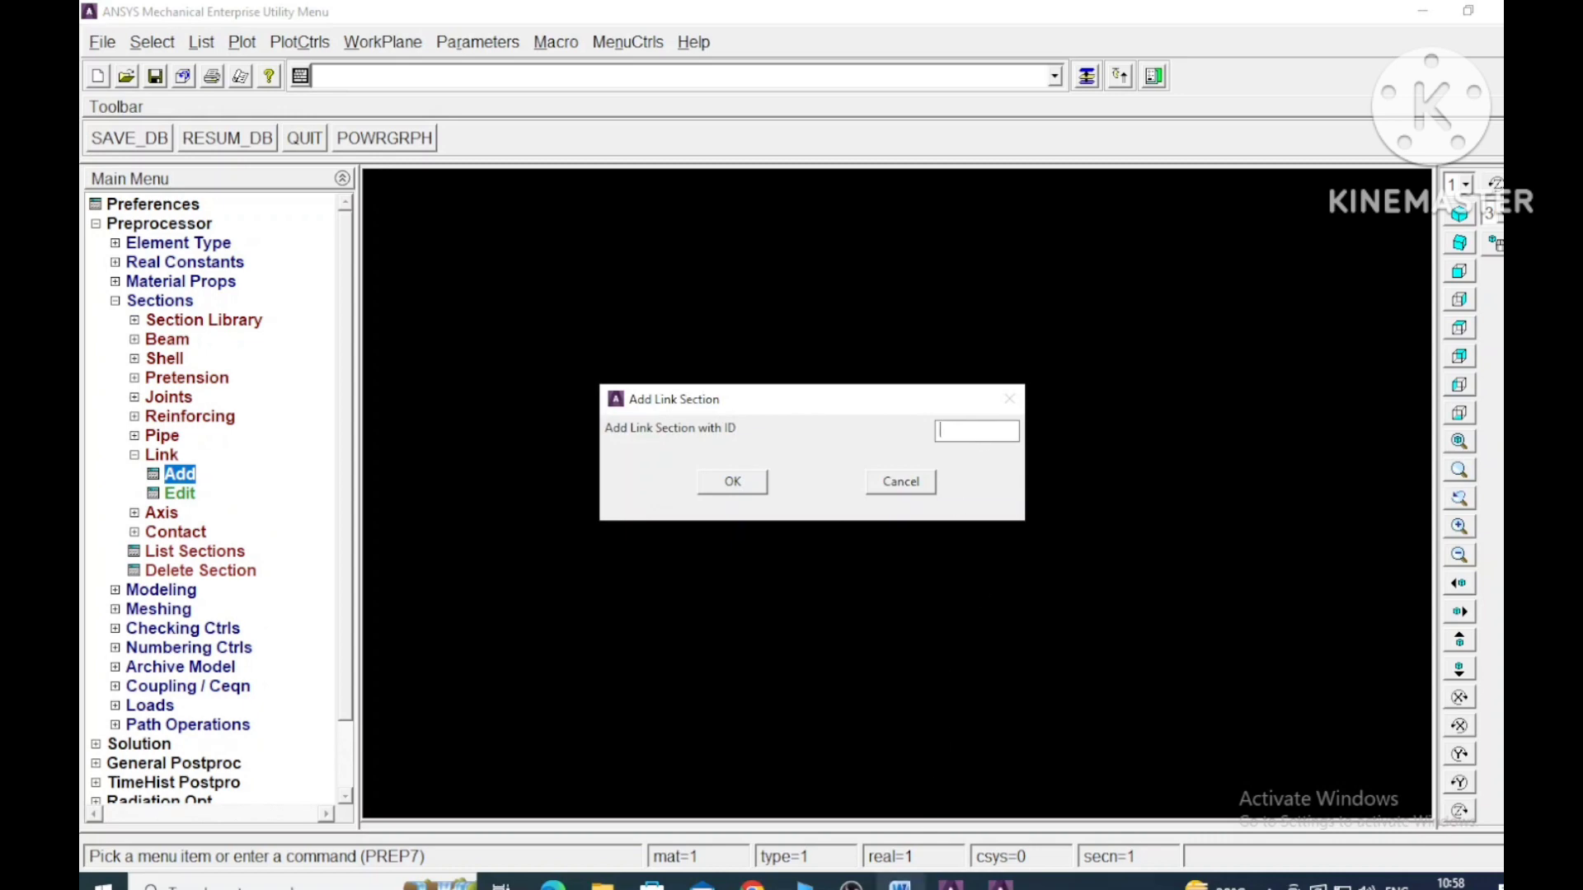
{"action": "left_click", "coordinate": [901, 884]}
{"action": "left_click", "coordinate": [901, 884]}
{"action": "left_click", "coordinate": [732, 482]}
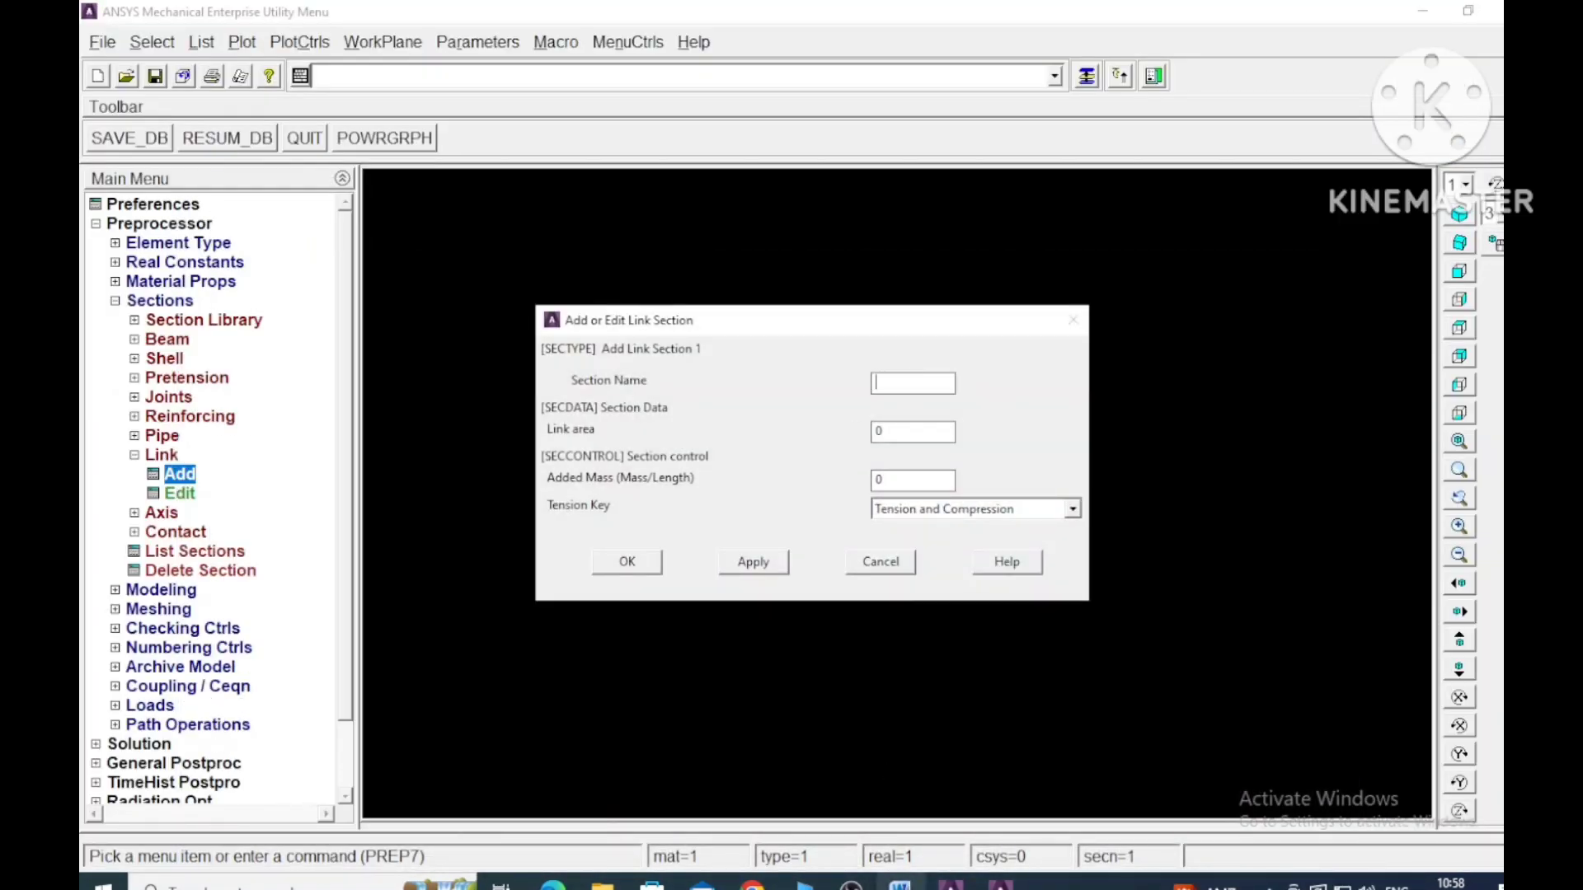
- Name link section 1 Aluminium, set its link area to 2400, and apply it
{"action": "type", "text": "Aluminium"}
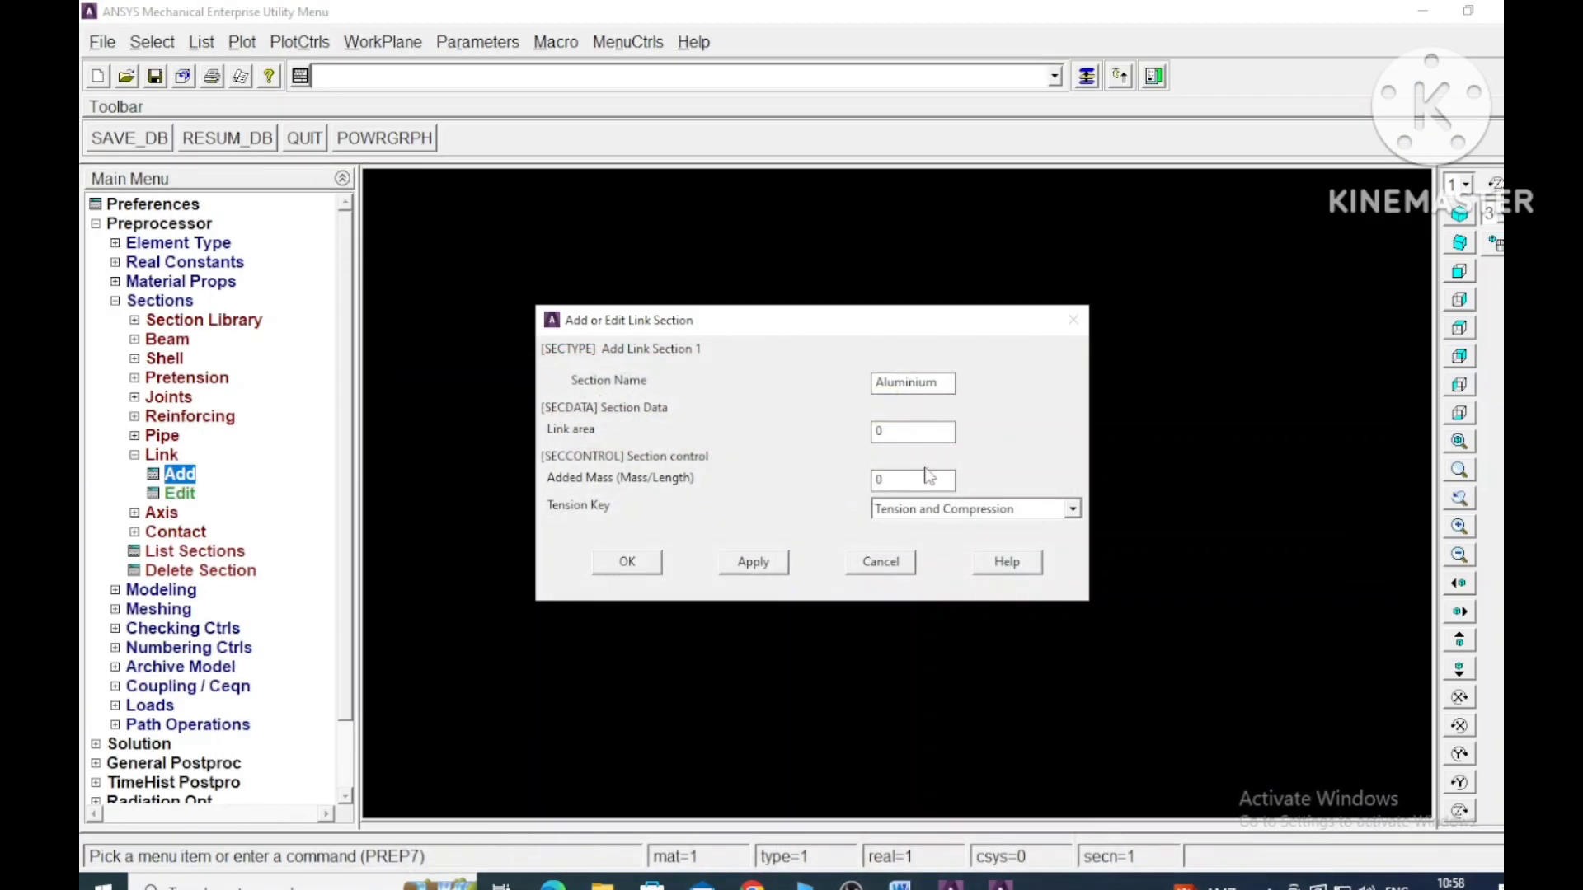
{"action": "left_click", "coordinate": [907, 431]}
{"action": "type", "text": "24"}
{"action": "type", "text": "00"}
{"action": "left_click", "coordinate": [746, 562]}
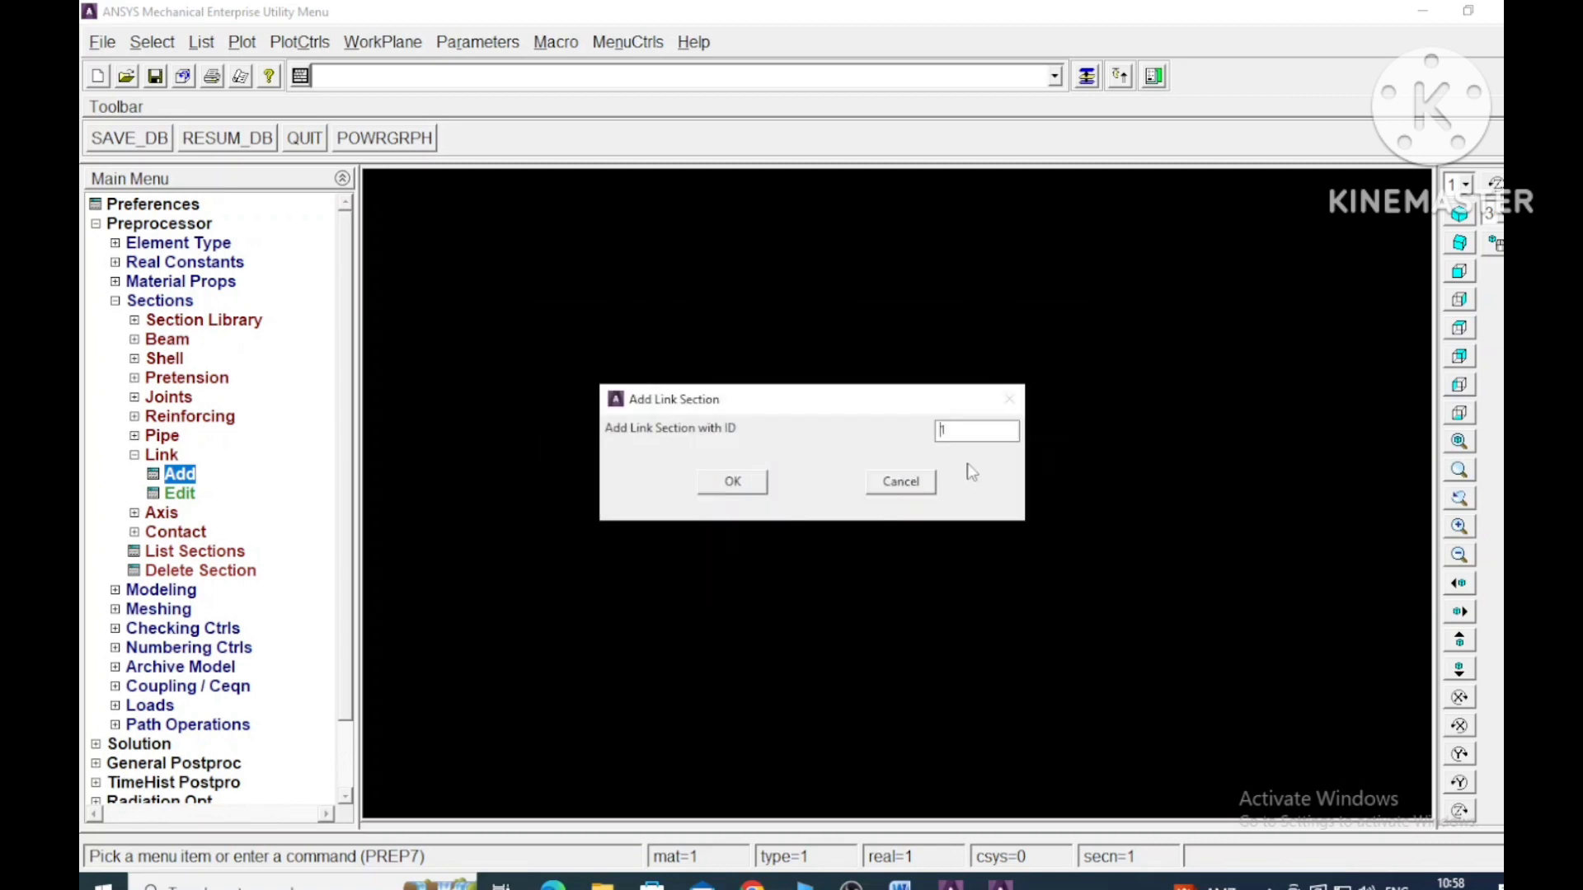
- Create link section 2 named Steel with a link area of 600, and finish the link section definition
{"action": "key", "text": "Delete"}
{"action": "type", "text": "2"}
{"action": "left_click", "coordinate": [734, 482]}
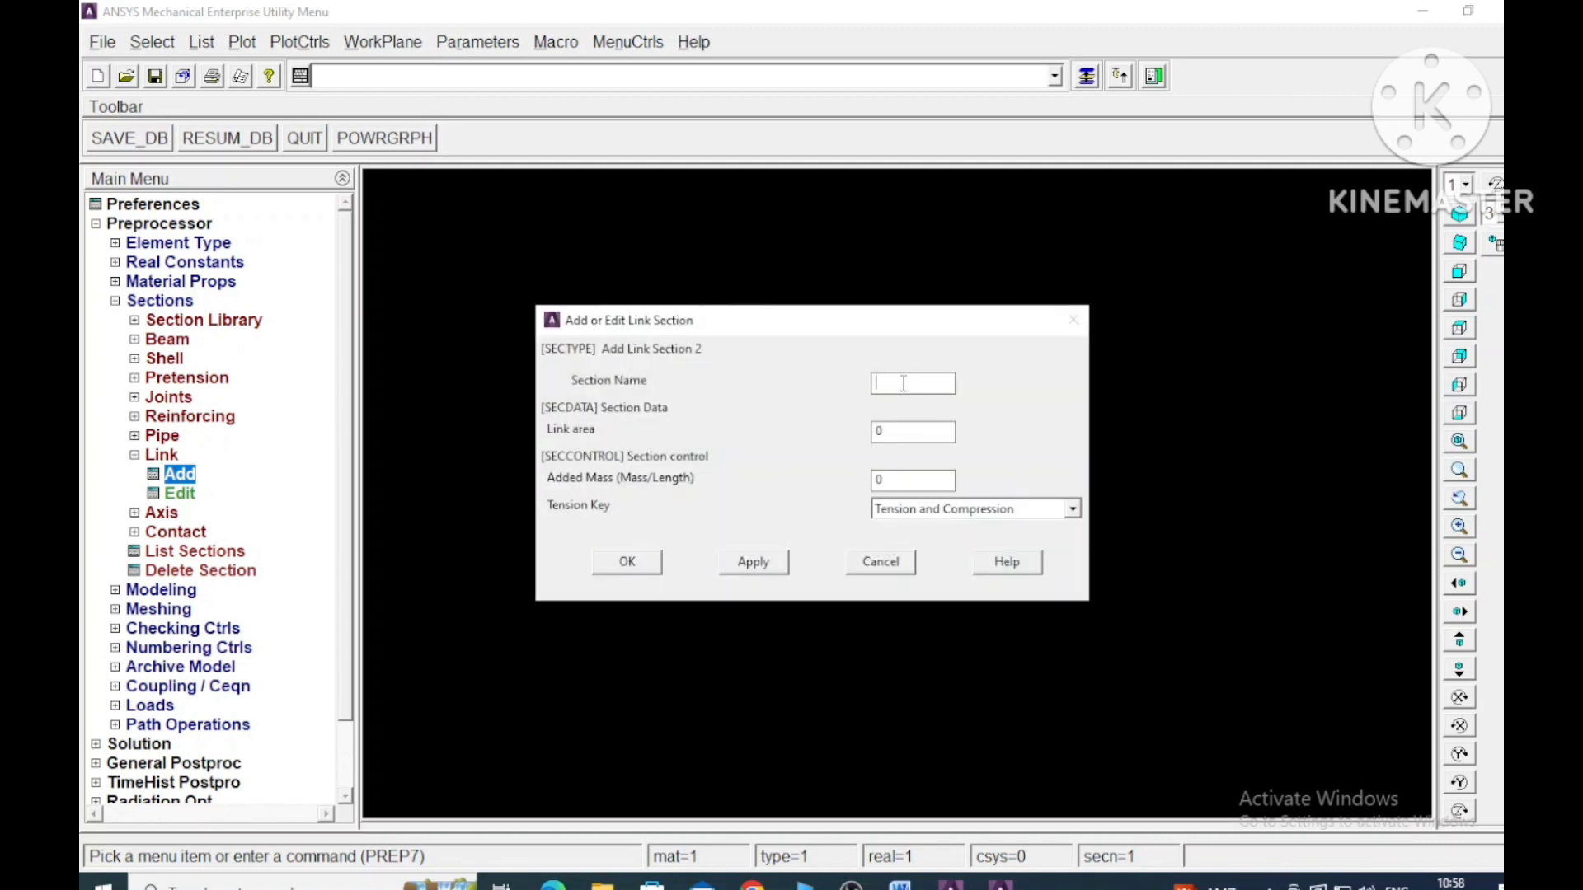
{"action": "type", "text": "Steel"}
{"action": "left_click", "coordinate": [901, 882]}
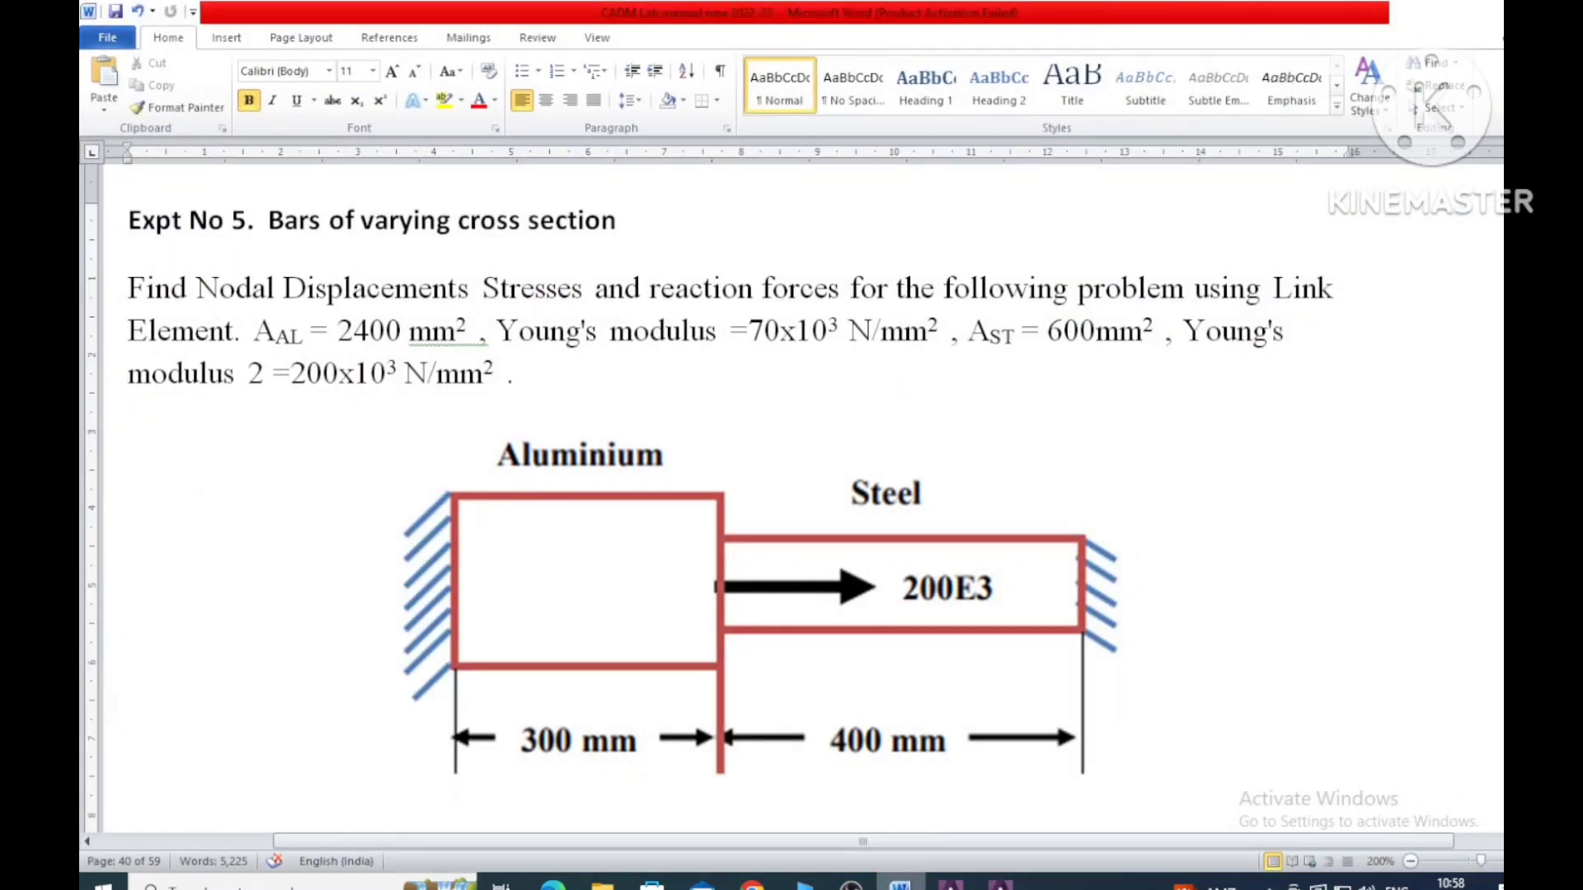
{"action": "left_click", "coordinate": [1000, 883]}
{"action": "left_click_drag", "start_coordinate": [902, 433], "coordinate": [695, 407]}
{"action": "type", "text": "600"}
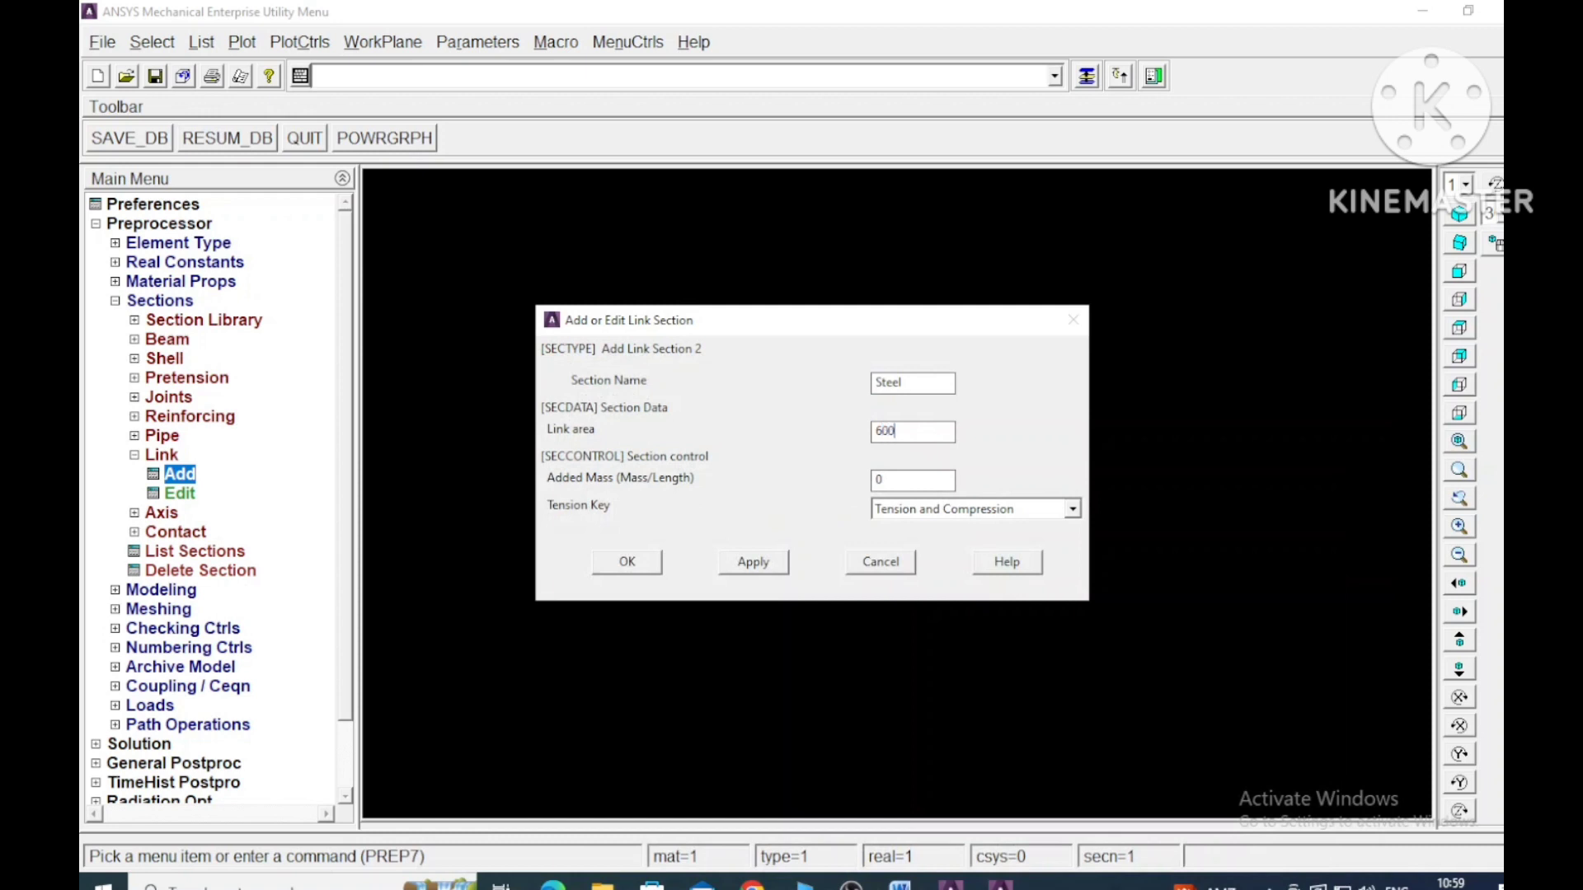
{"action": "left_click", "coordinate": [755, 561]}
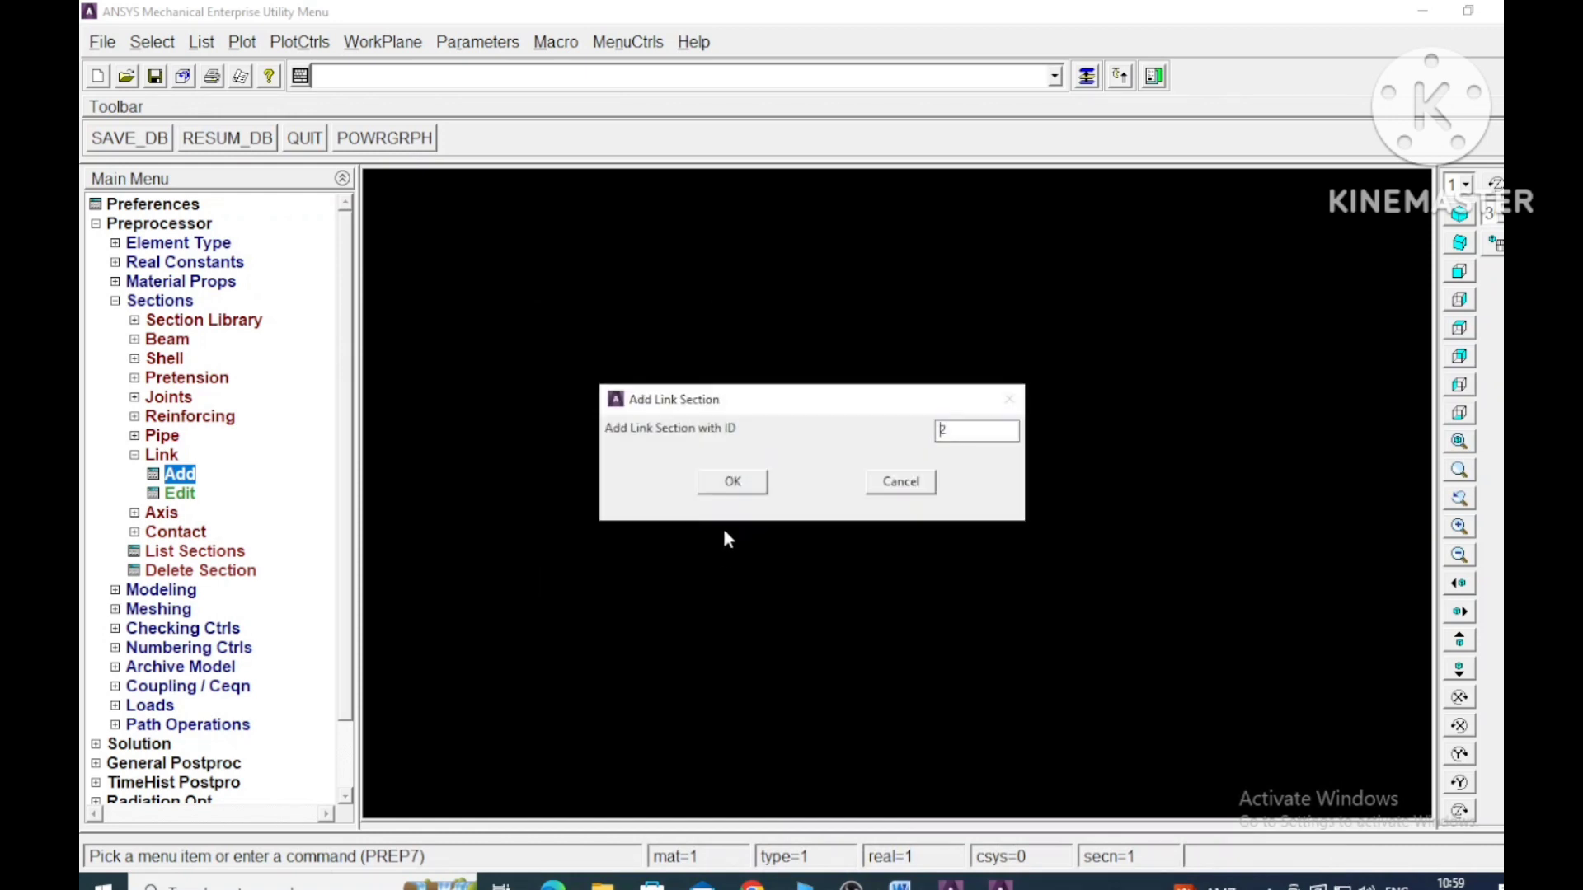
{"action": "left_click", "coordinate": [731, 481]}
{"action": "left_click", "coordinate": [626, 561]}
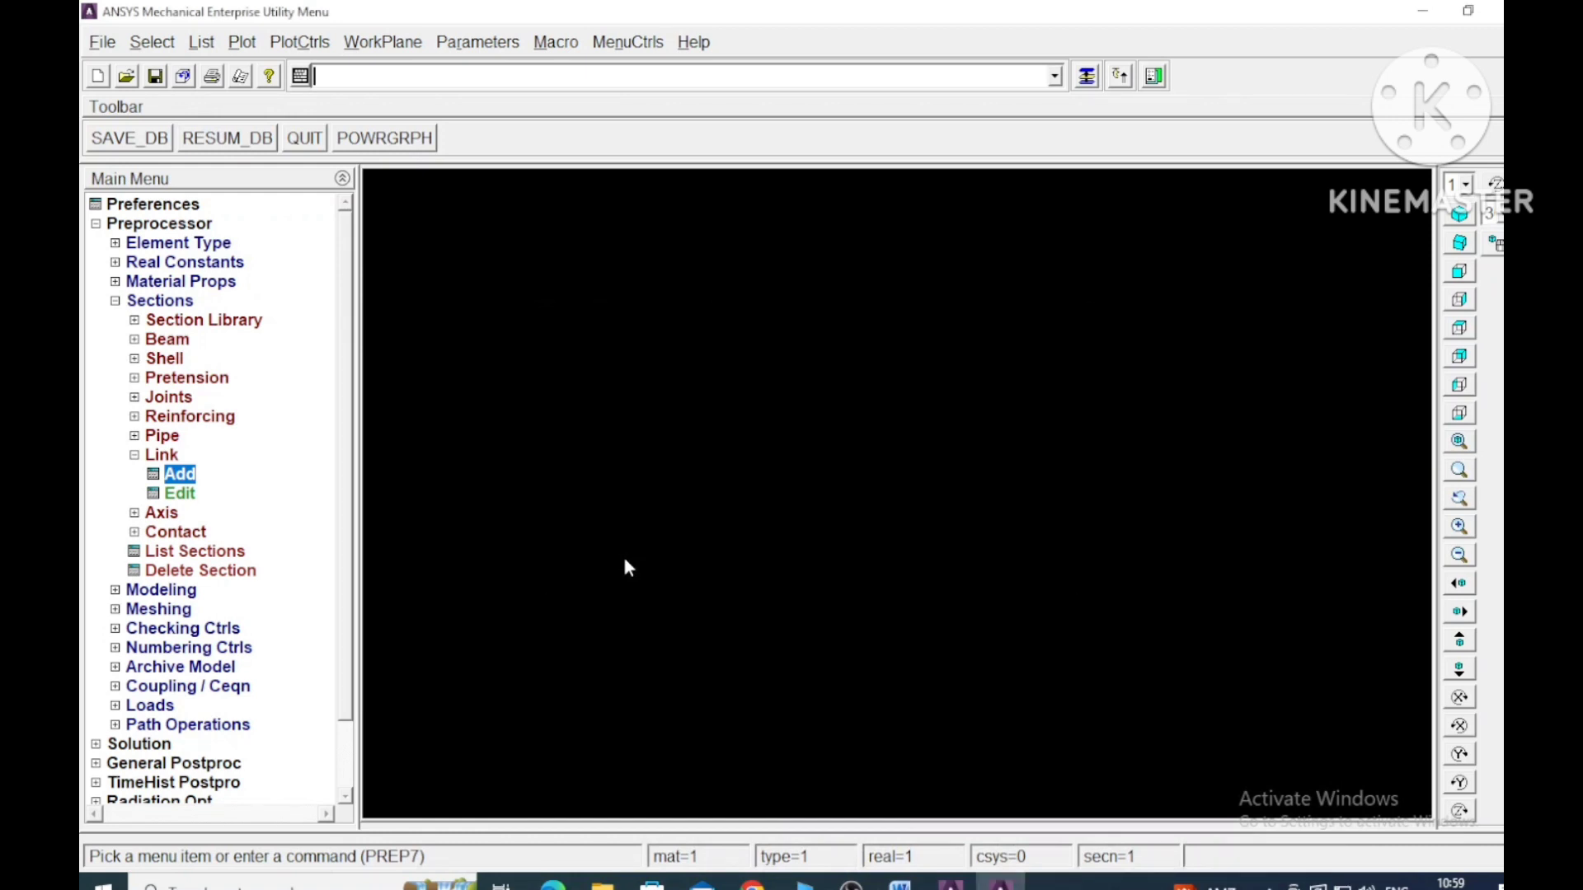
- Create keypoint 1 at the origin (0, 0, 0) in the active coordinate system
{"action": "left_click", "coordinate": [135, 456]}
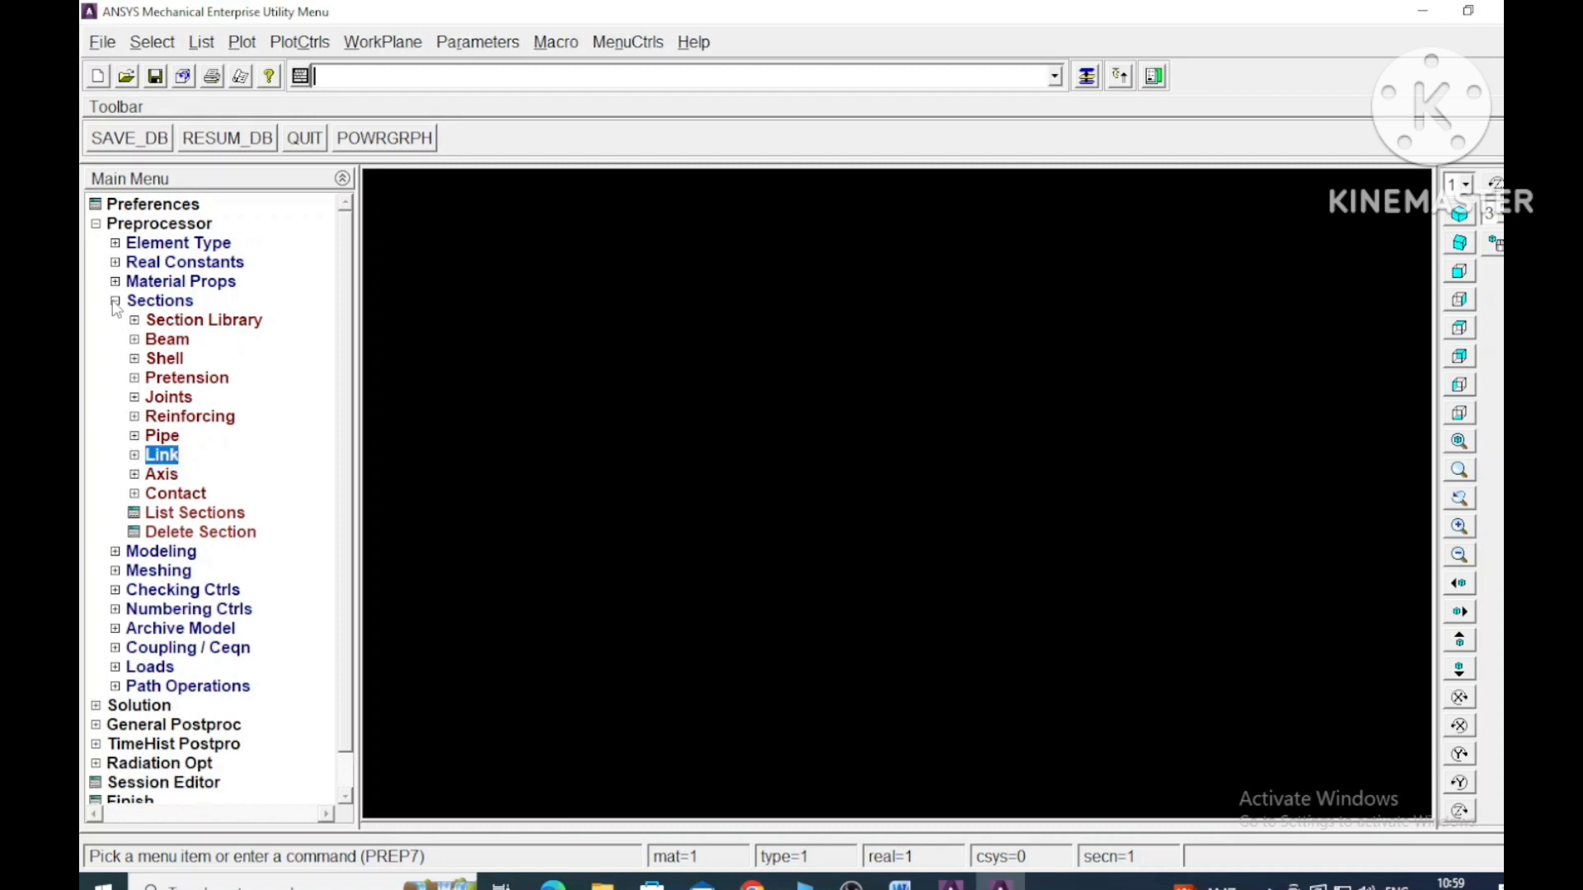
{"action": "left_click", "coordinate": [116, 301]}
{"action": "left_click", "coordinate": [116, 319]}
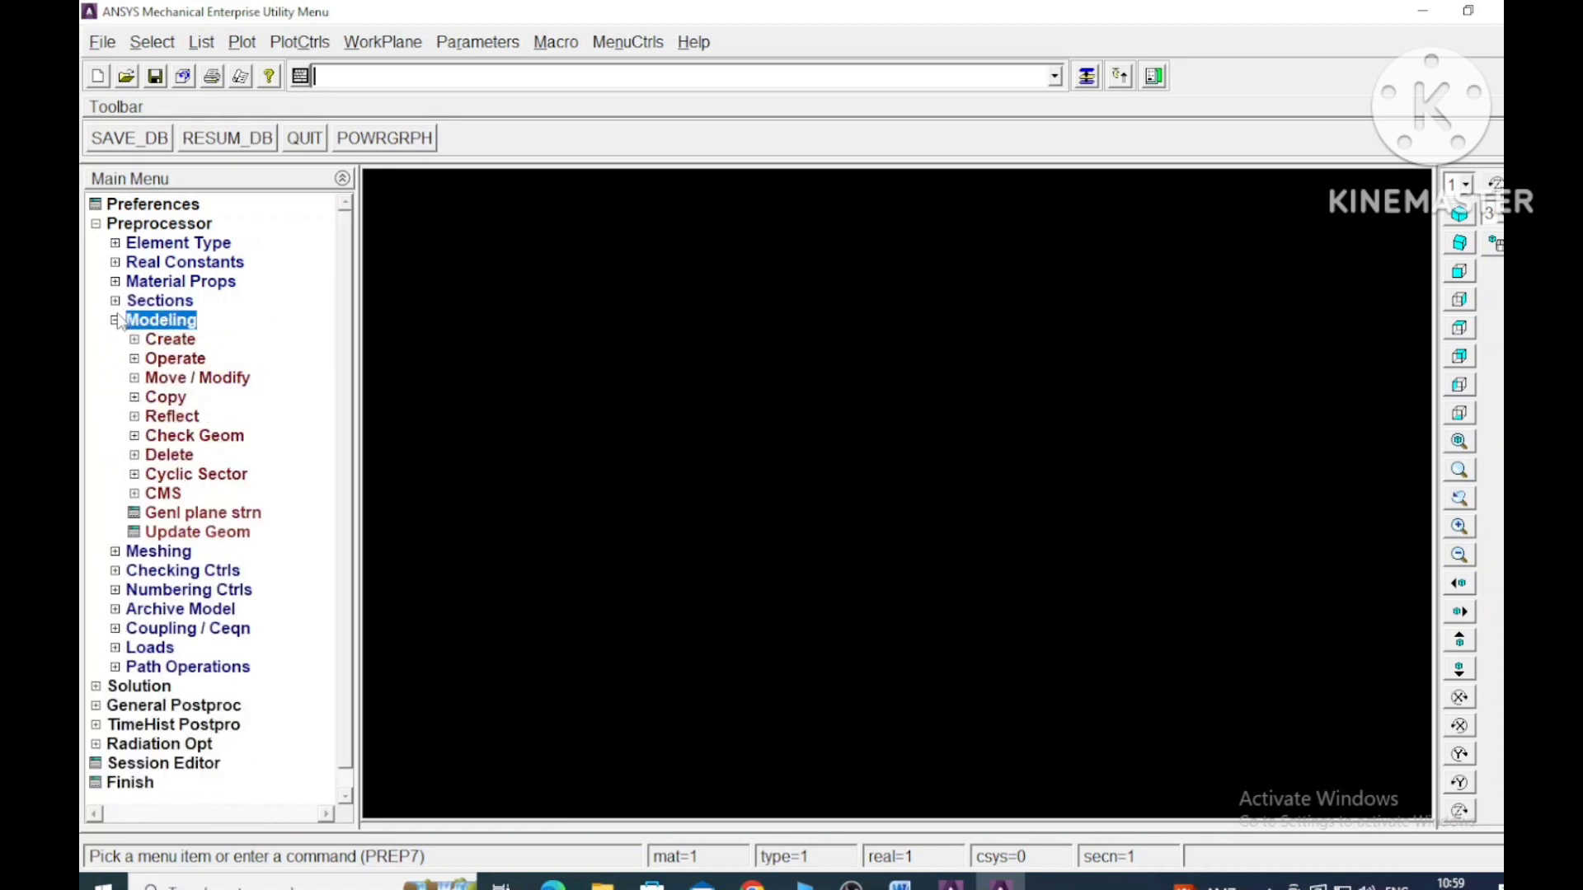
{"action": "left_click", "coordinate": [136, 341]}
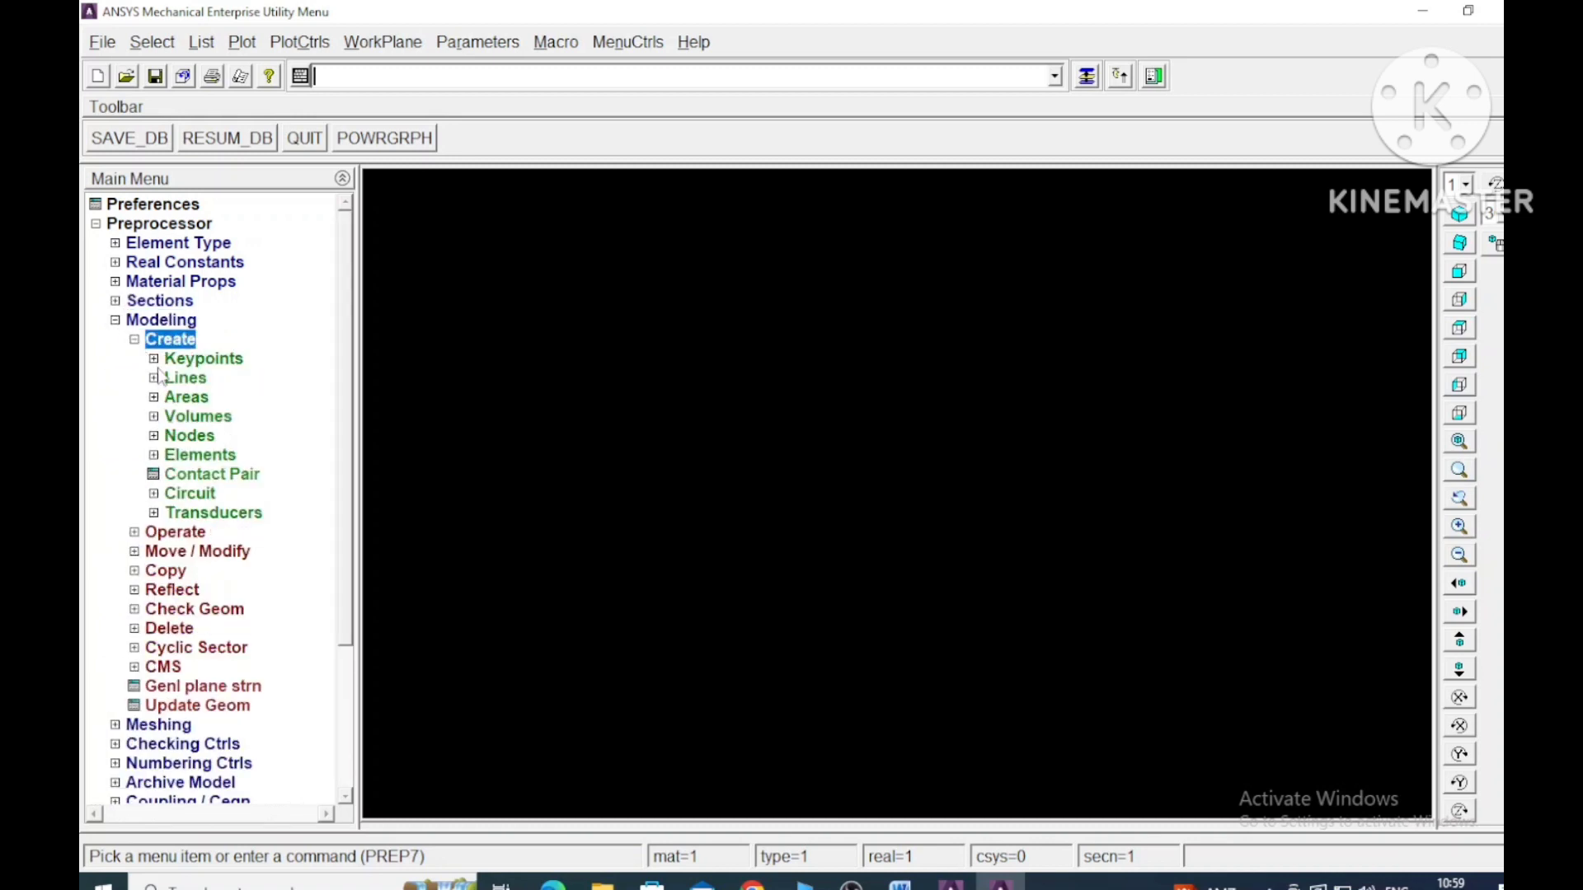
{"action": "left_click", "coordinate": [154, 360]}
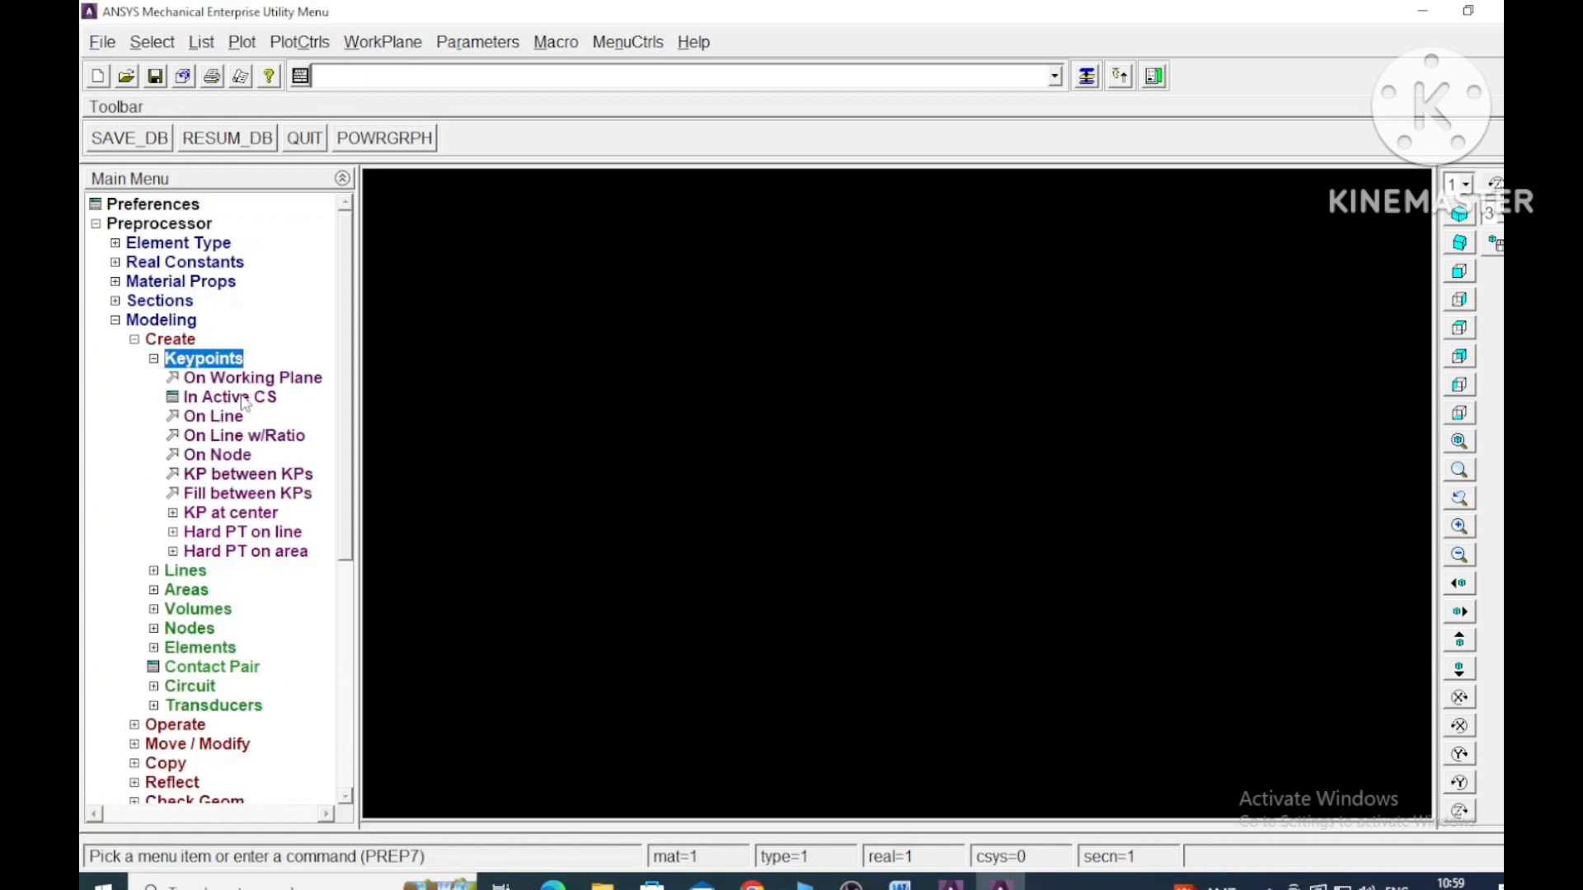
{"action": "left_click", "coordinate": [245, 404]}
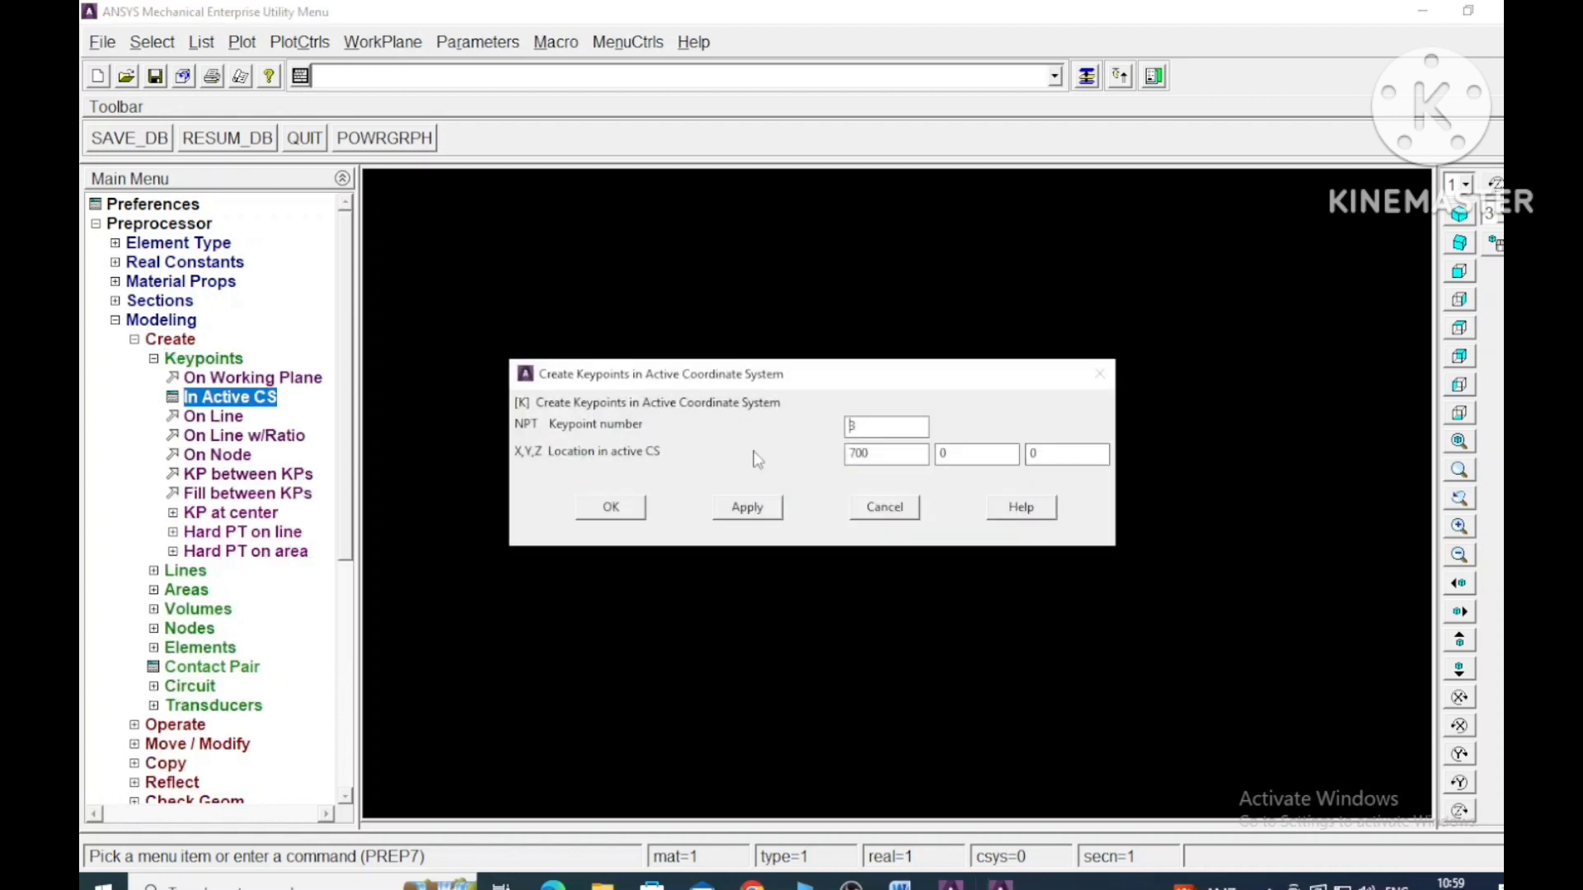
{"action": "type", "text": "1"}
{"action": "key", "text": "Tab"}
{"action": "type", "text": "0"}
{"action": "left_click", "coordinate": [747, 507]}
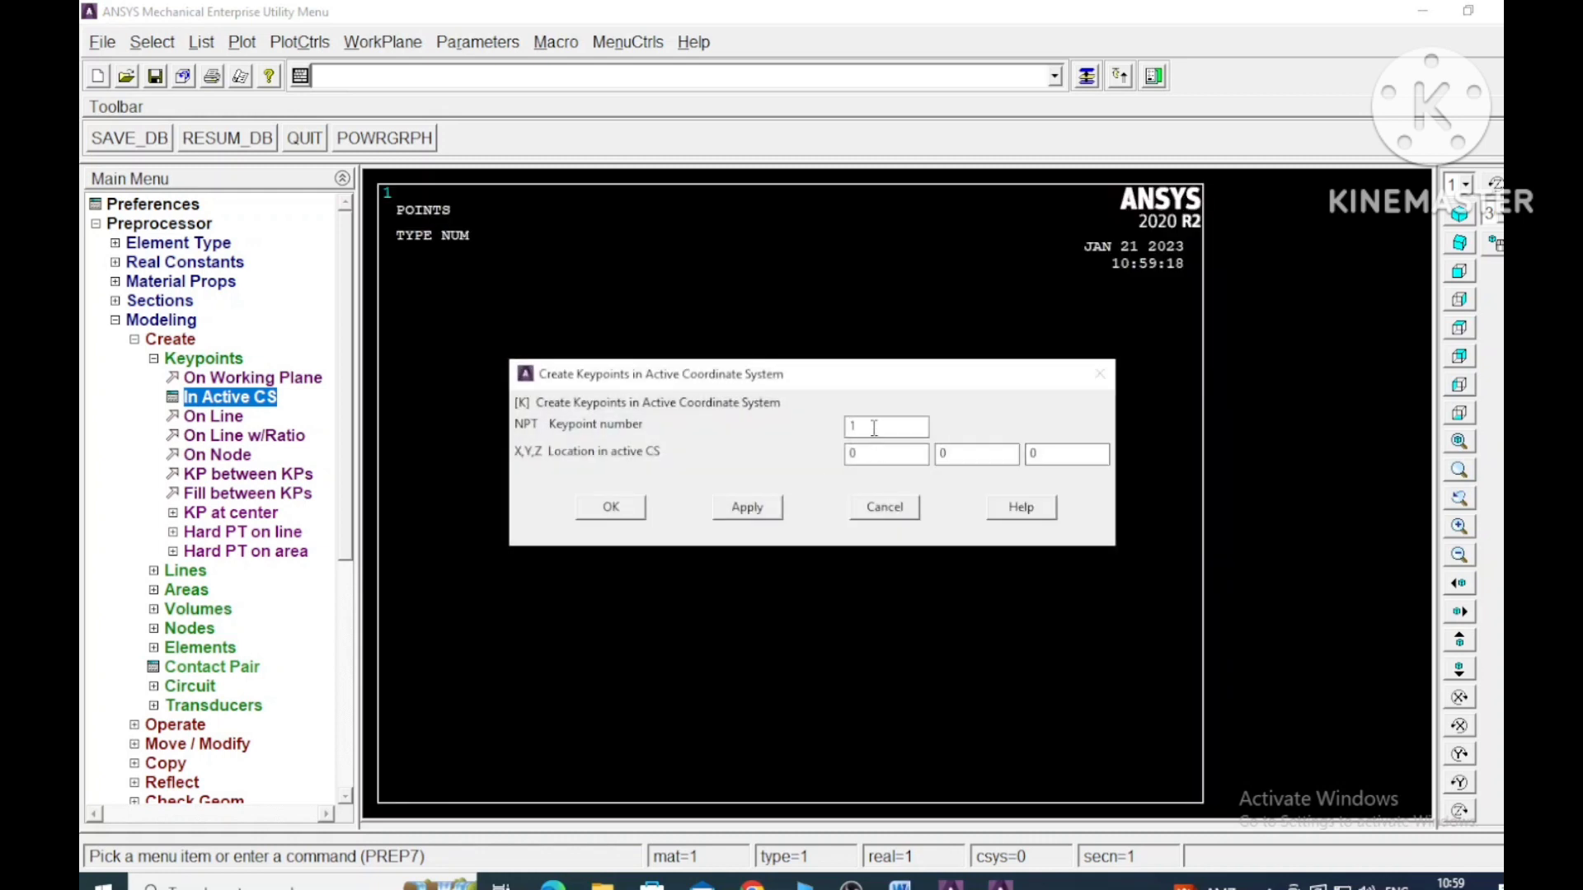
- Create keypoint 2 at X = 300, Y = 0, Z = 0, taking the aluminium length from the Word problem sheet
{"action": "type", "text": "2"}
{"action": "left_click_drag", "start_coordinate": [888, 456], "coordinate": [777, 455]}
{"action": "left_click", "coordinate": [900, 885]}
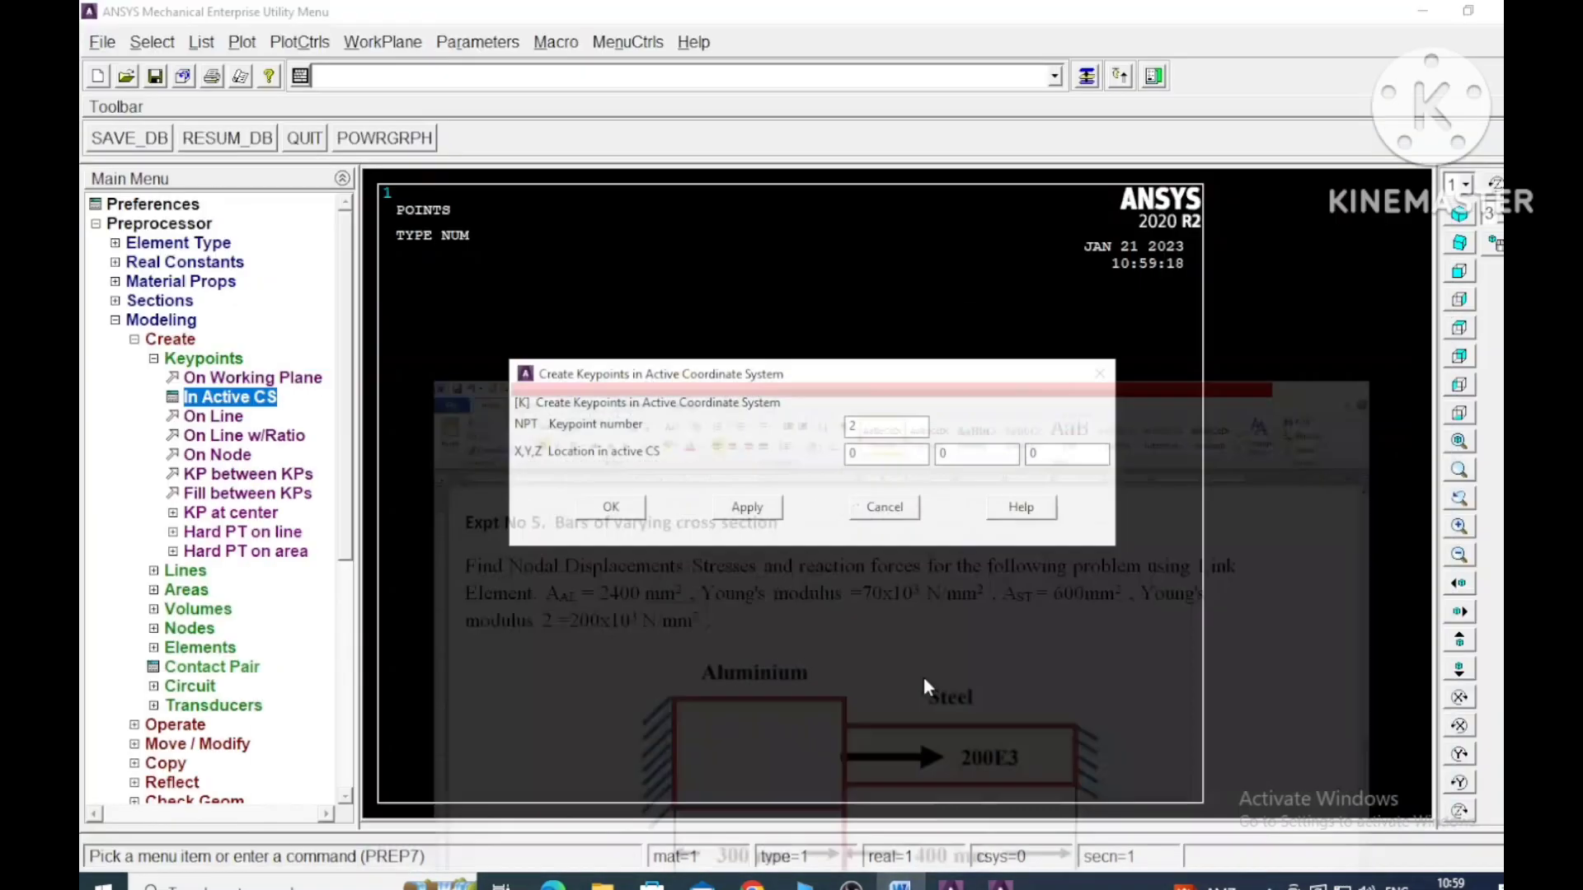
{"action": "type", "text": "3"}
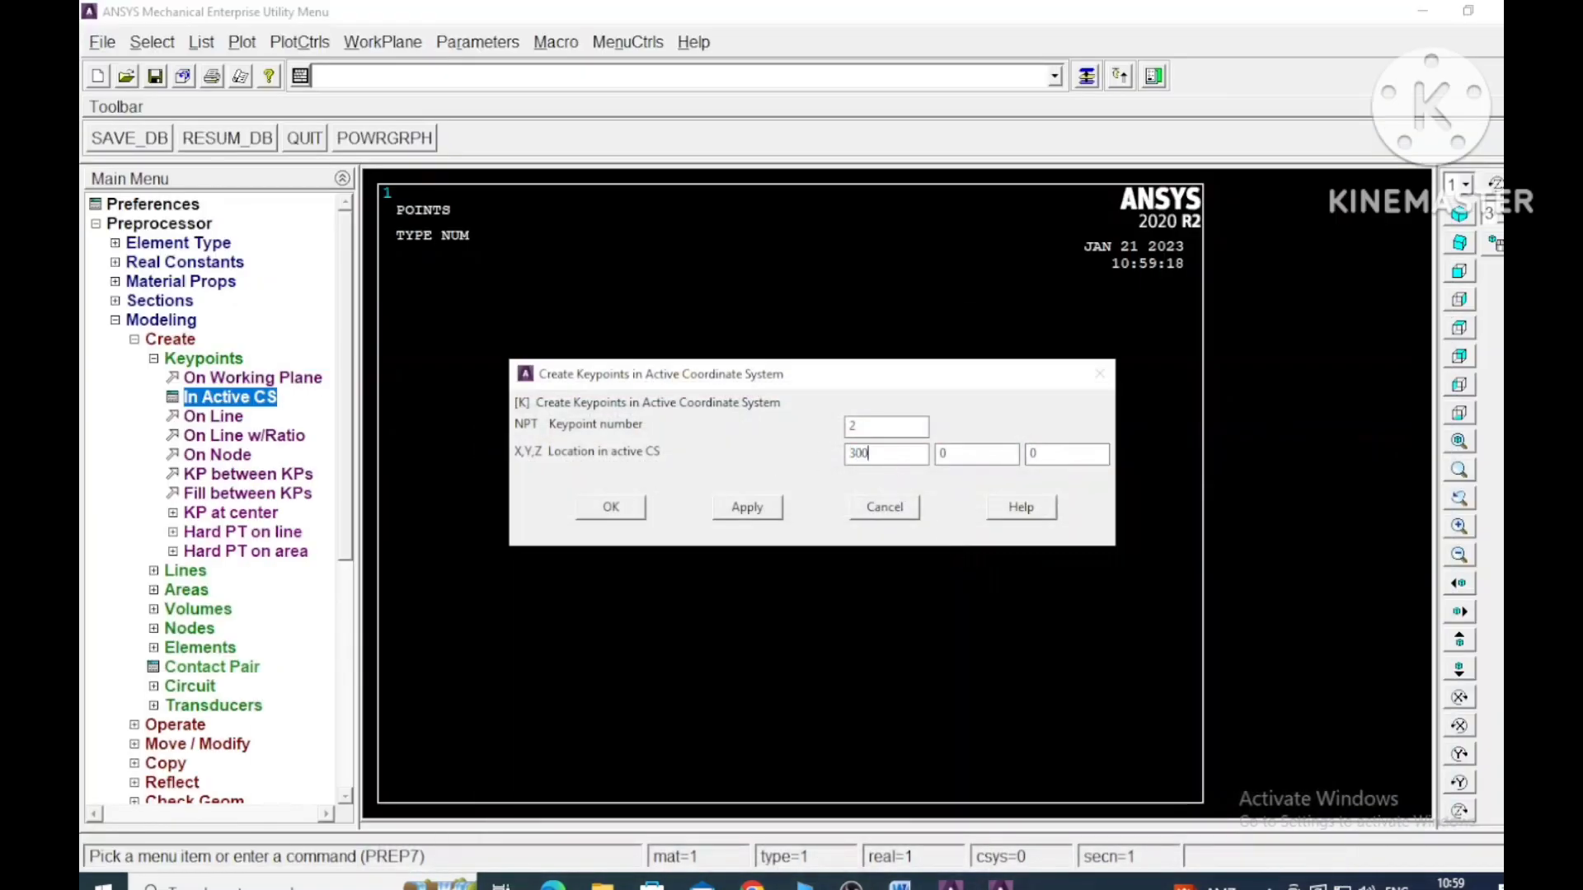
{"action": "type", "text": "00"}
{"action": "left_click", "coordinate": [765, 508]}
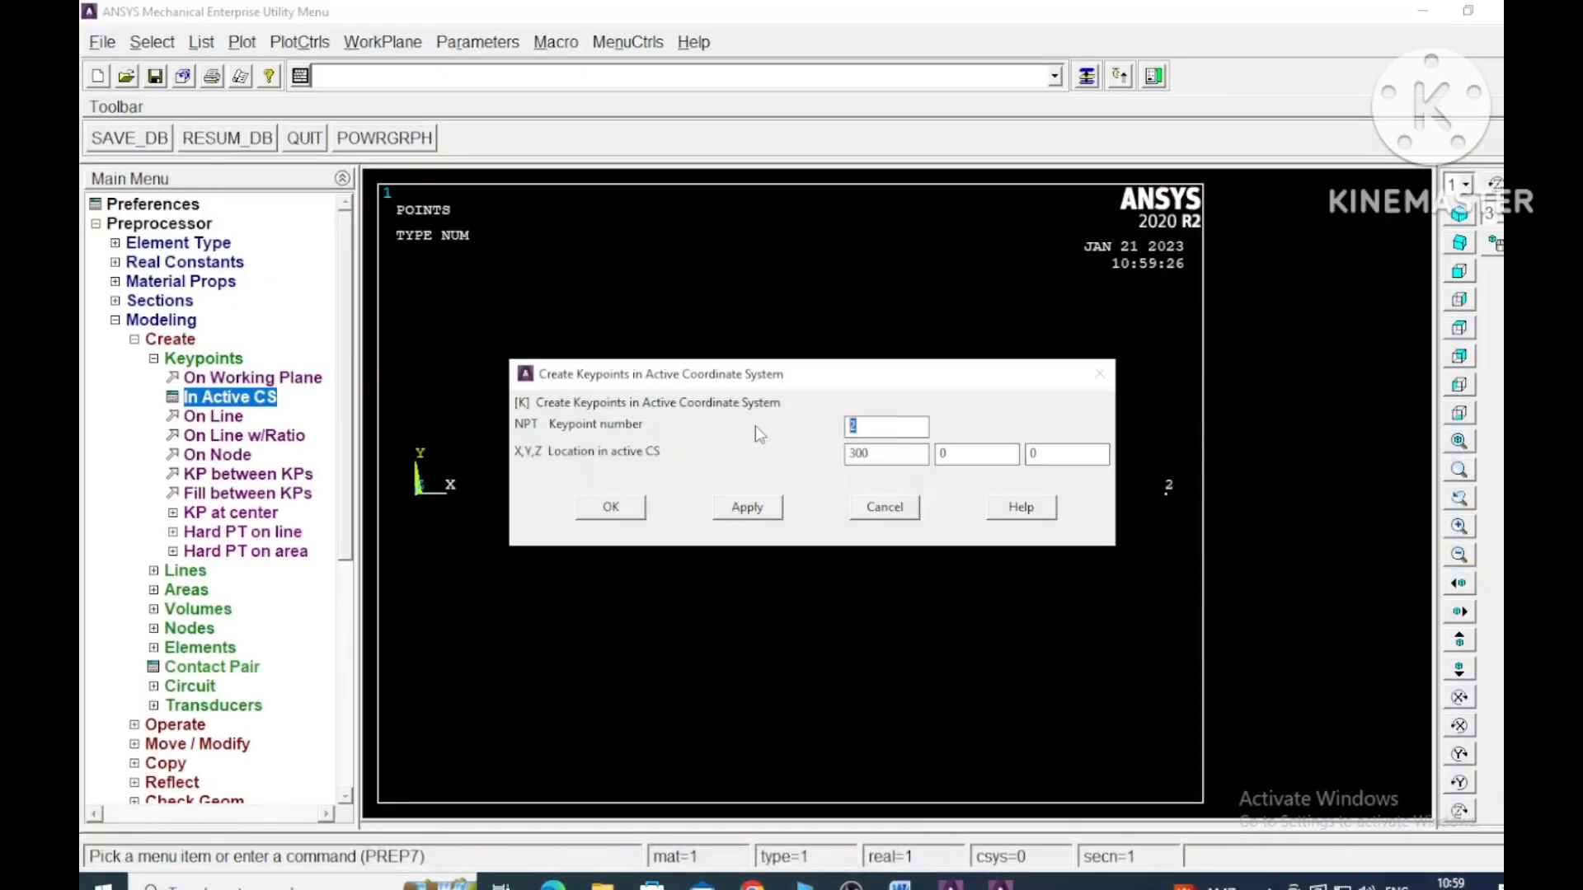
- Create keypoint 3 at X = 700, Y = 0, Z = 0 and finish creating keypoints
{"action": "type", "text": "3"}
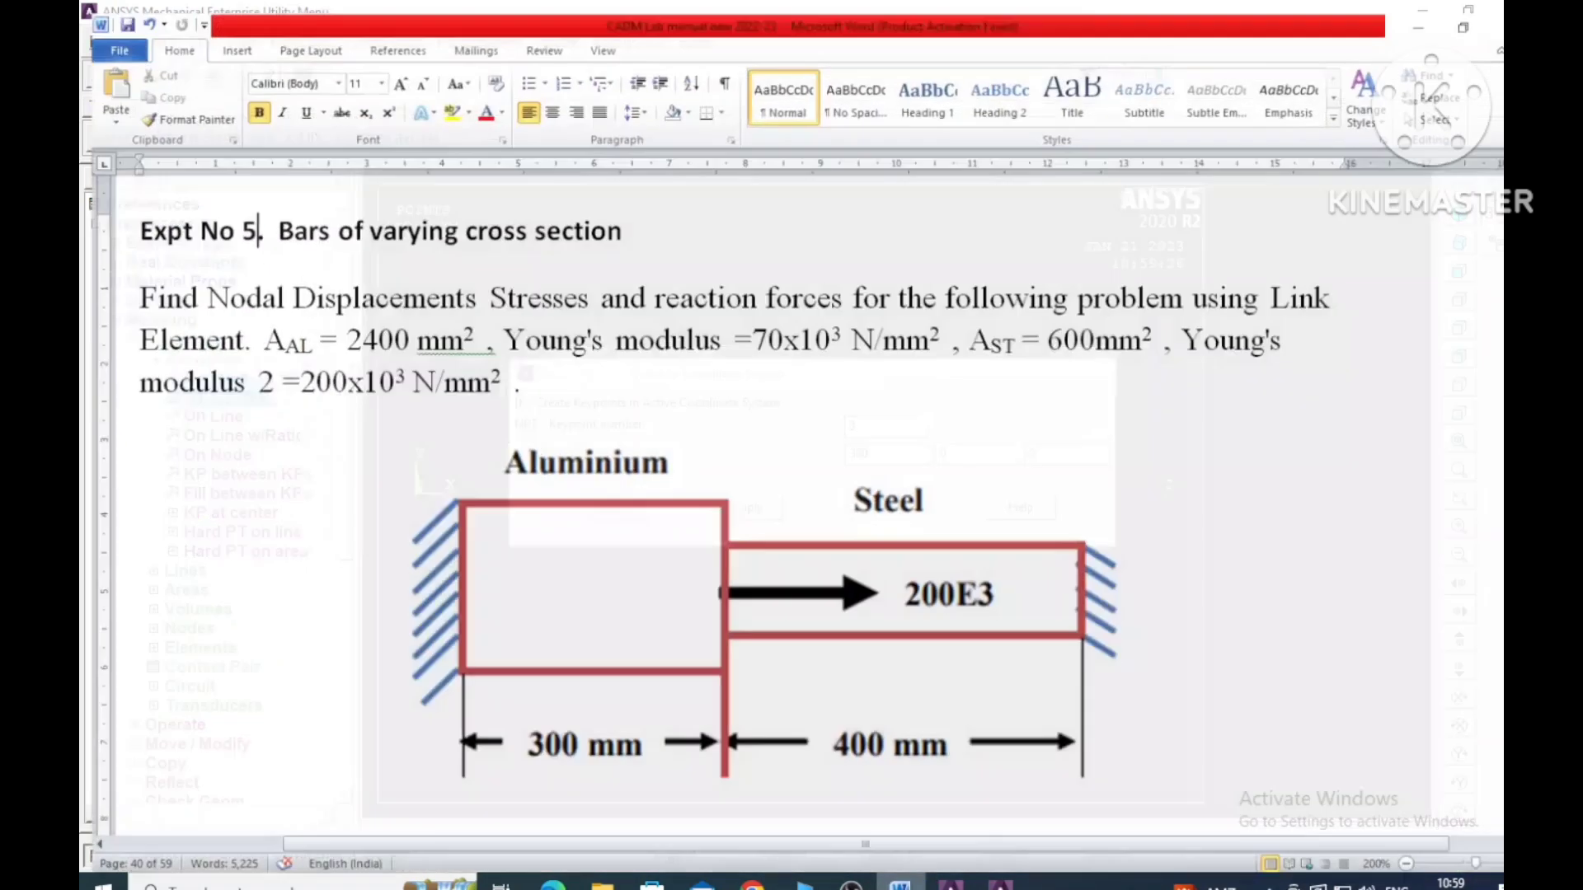
{"action": "left_click", "coordinate": [901, 883]}
{"action": "left_click", "coordinate": [901, 884]}
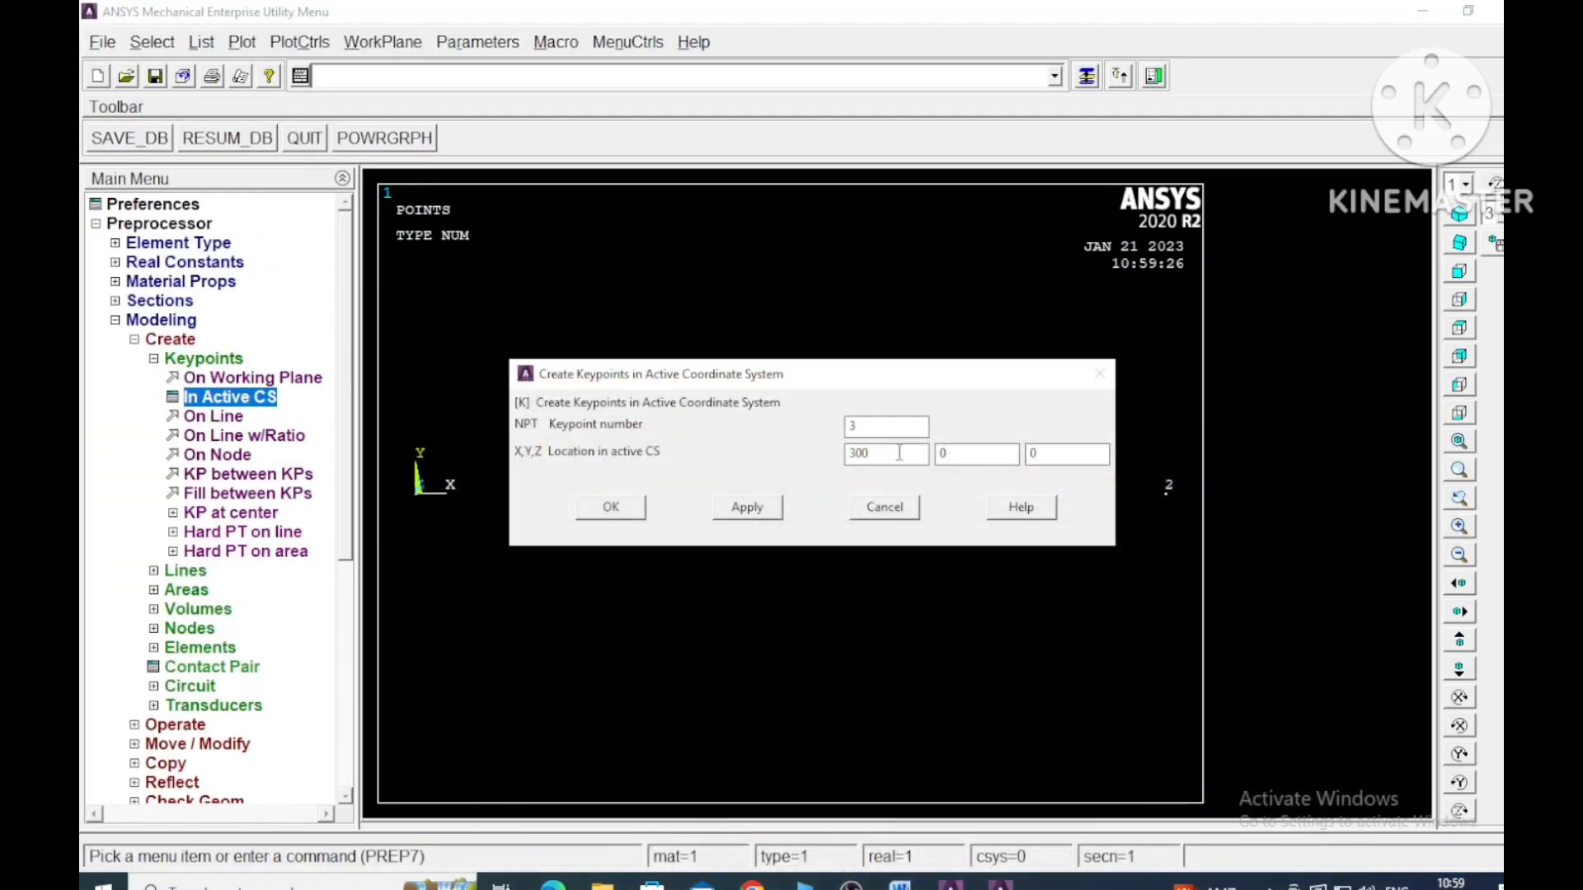
{"action": "left_click_drag", "start_coordinate": [898, 454], "coordinate": [658, 450]}
{"action": "type", "text": "700"}
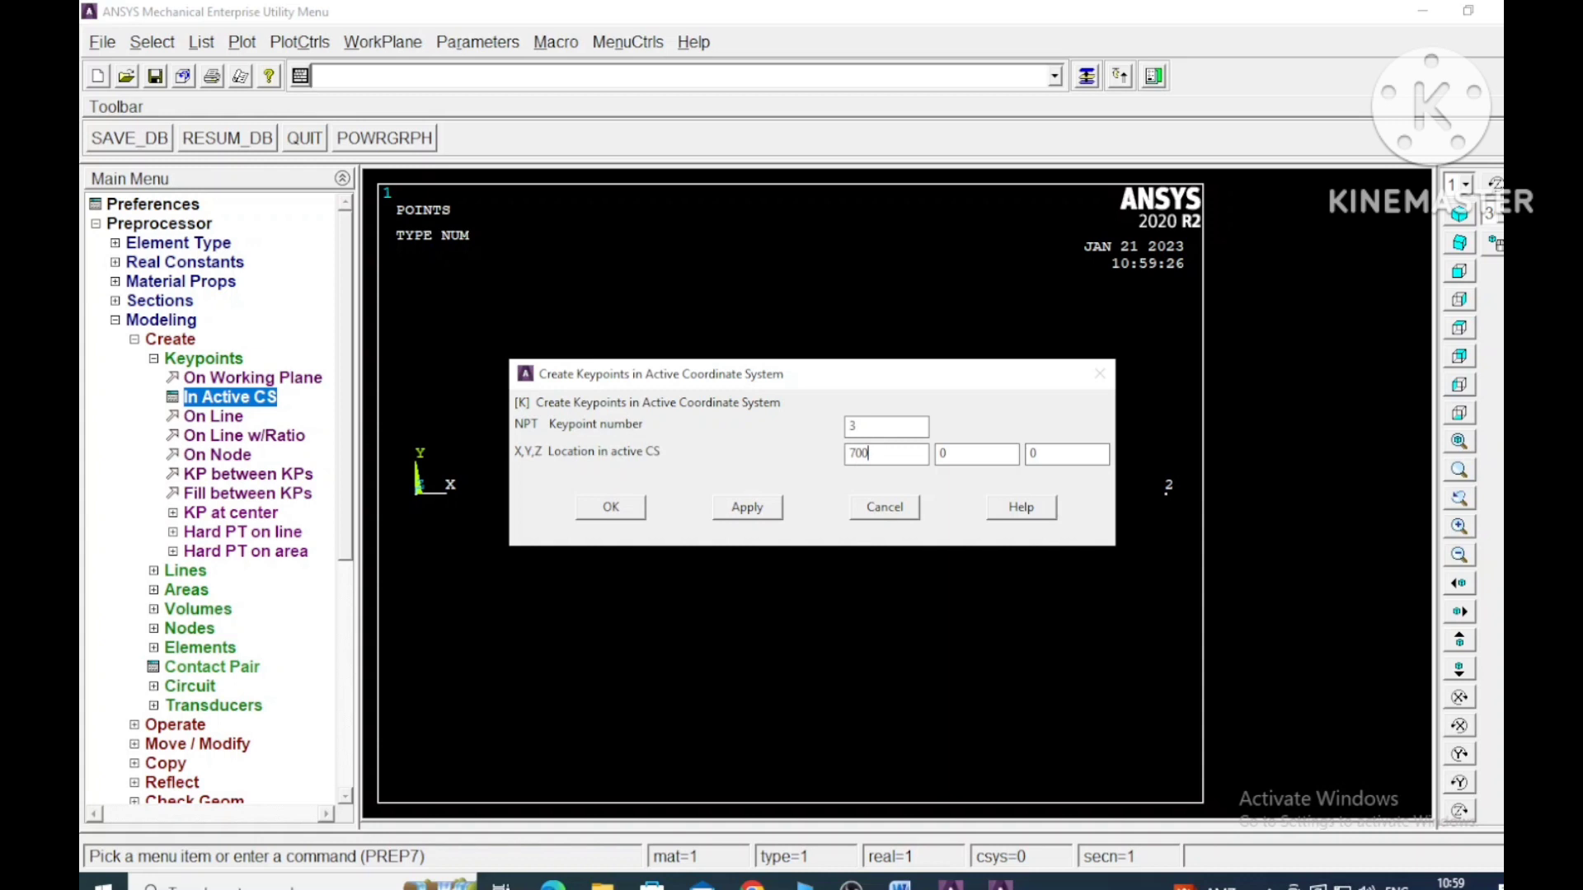
{"action": "left_click", "coordinate": [747, 507]}
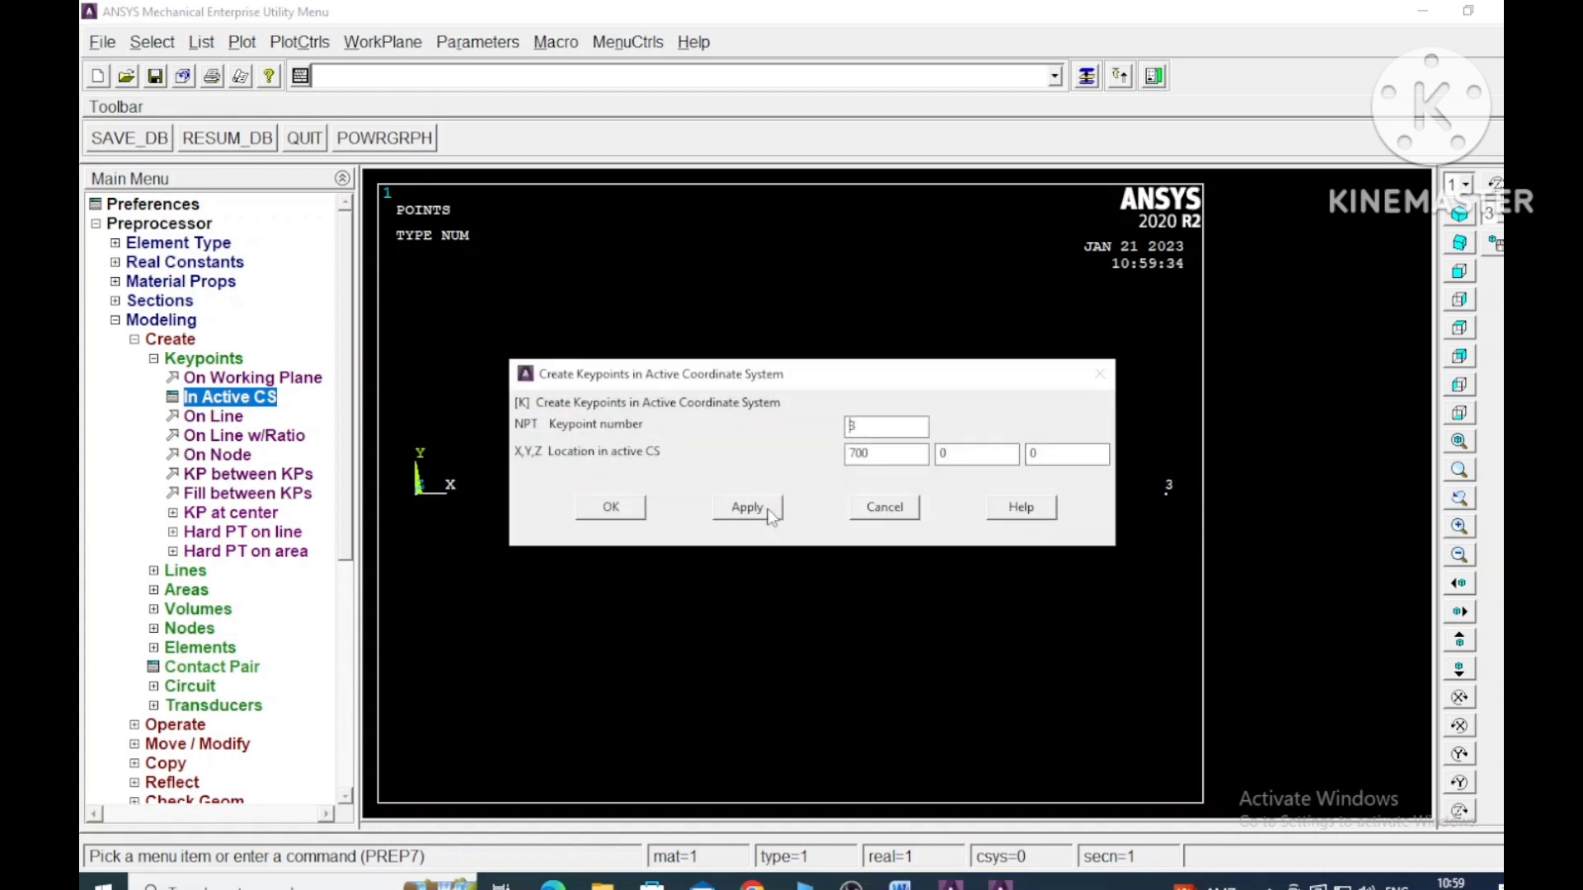
{"action": "left_click", "coordinate": [631, 509]}
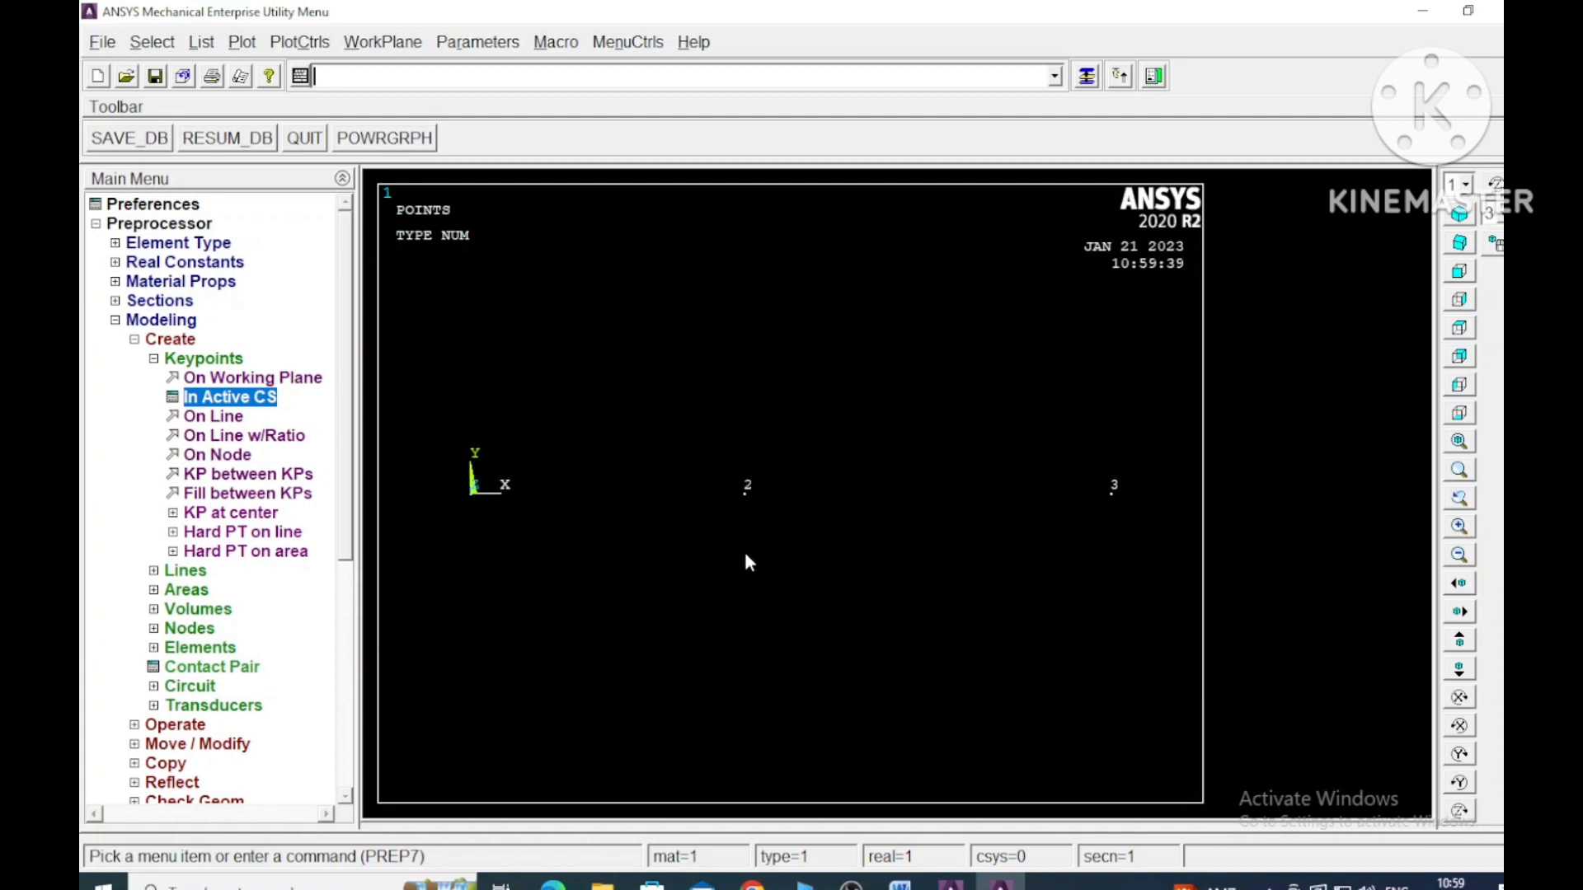
- Draw straight lines from keypoint 1 to keypoint 2 and from keypoint 2 to keypoint 3
{"action": "left_click", "coordinate": [154, 360]}
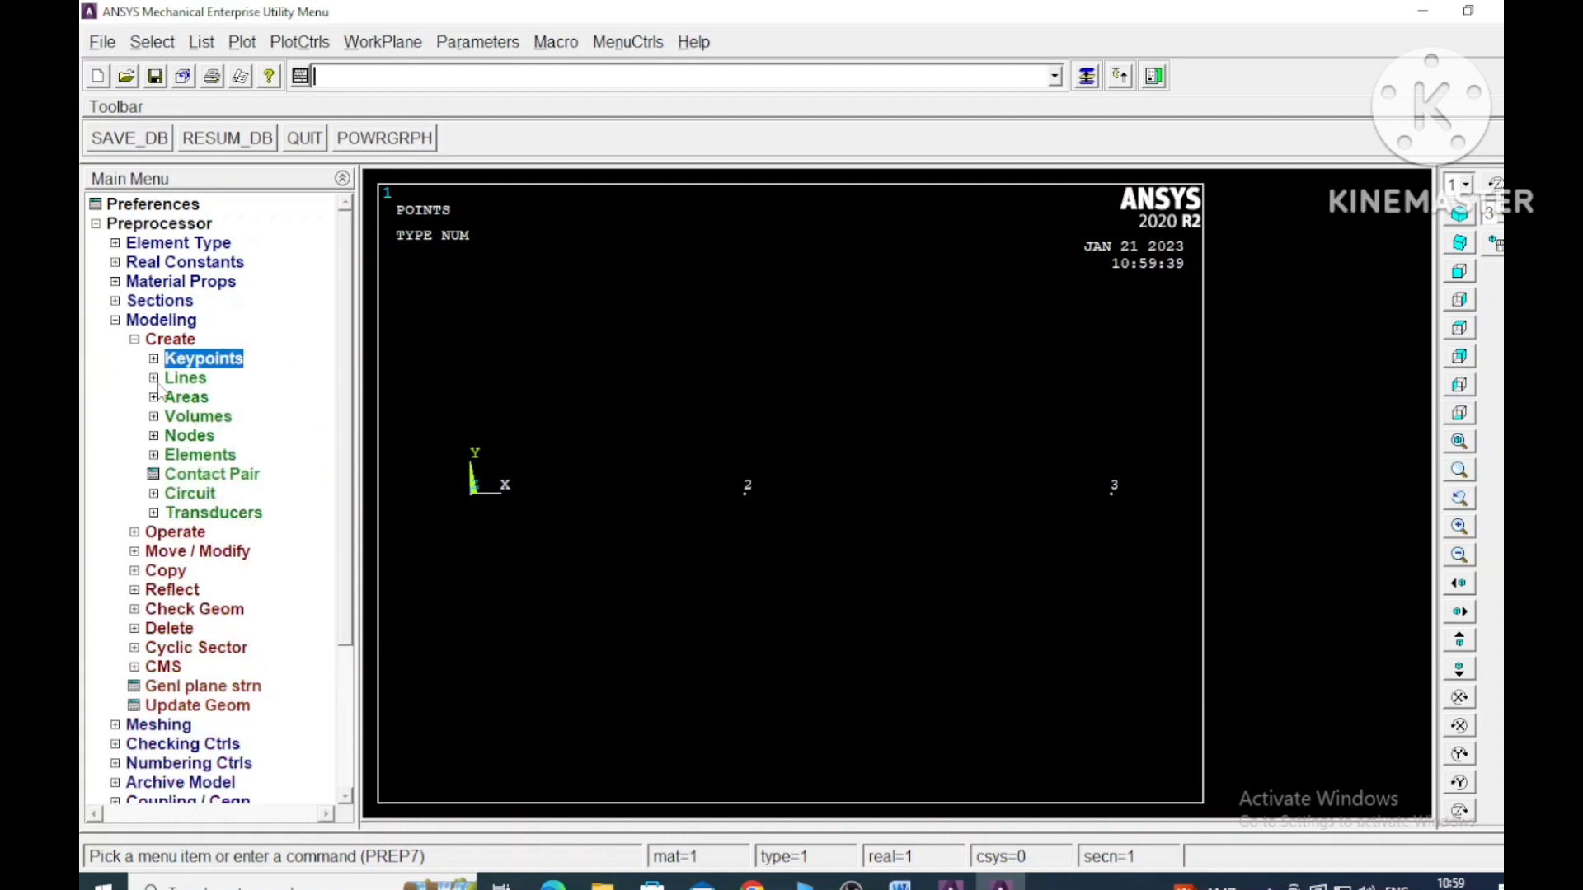
{"action": "left_click", "coordinate": [154, 379]}
{"action": "left_click", "coordinate": [243, 418]}
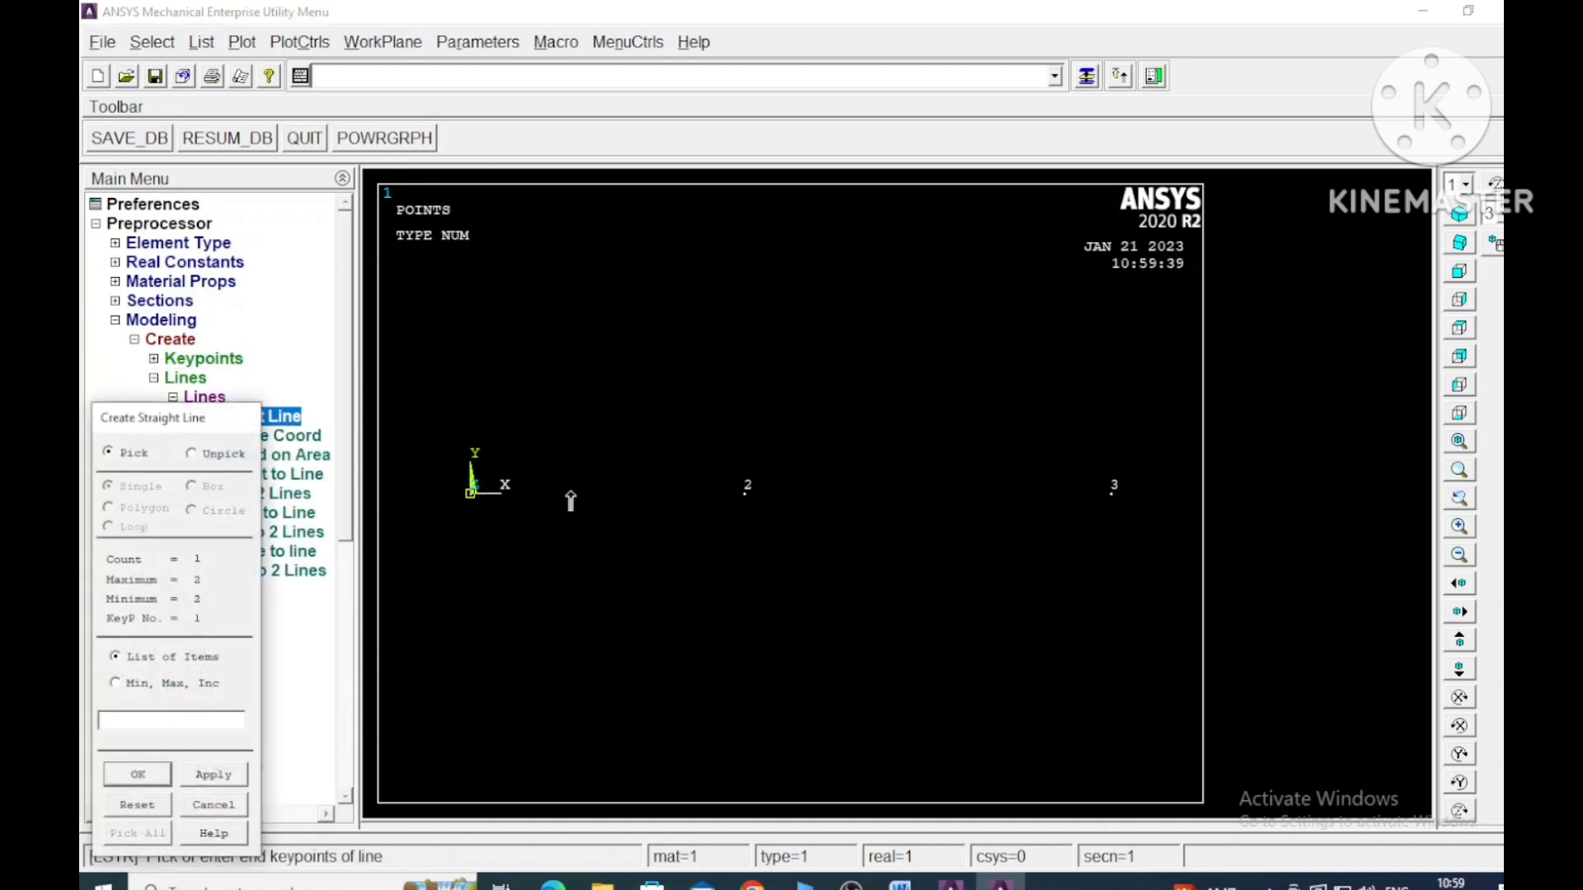
{"action": "left_click", "coordinate": [746, 492]}
{"action": "left_click", "coordinate": [747, 493]}
{"action": "left_click", "coordinate": [1113, 492]}
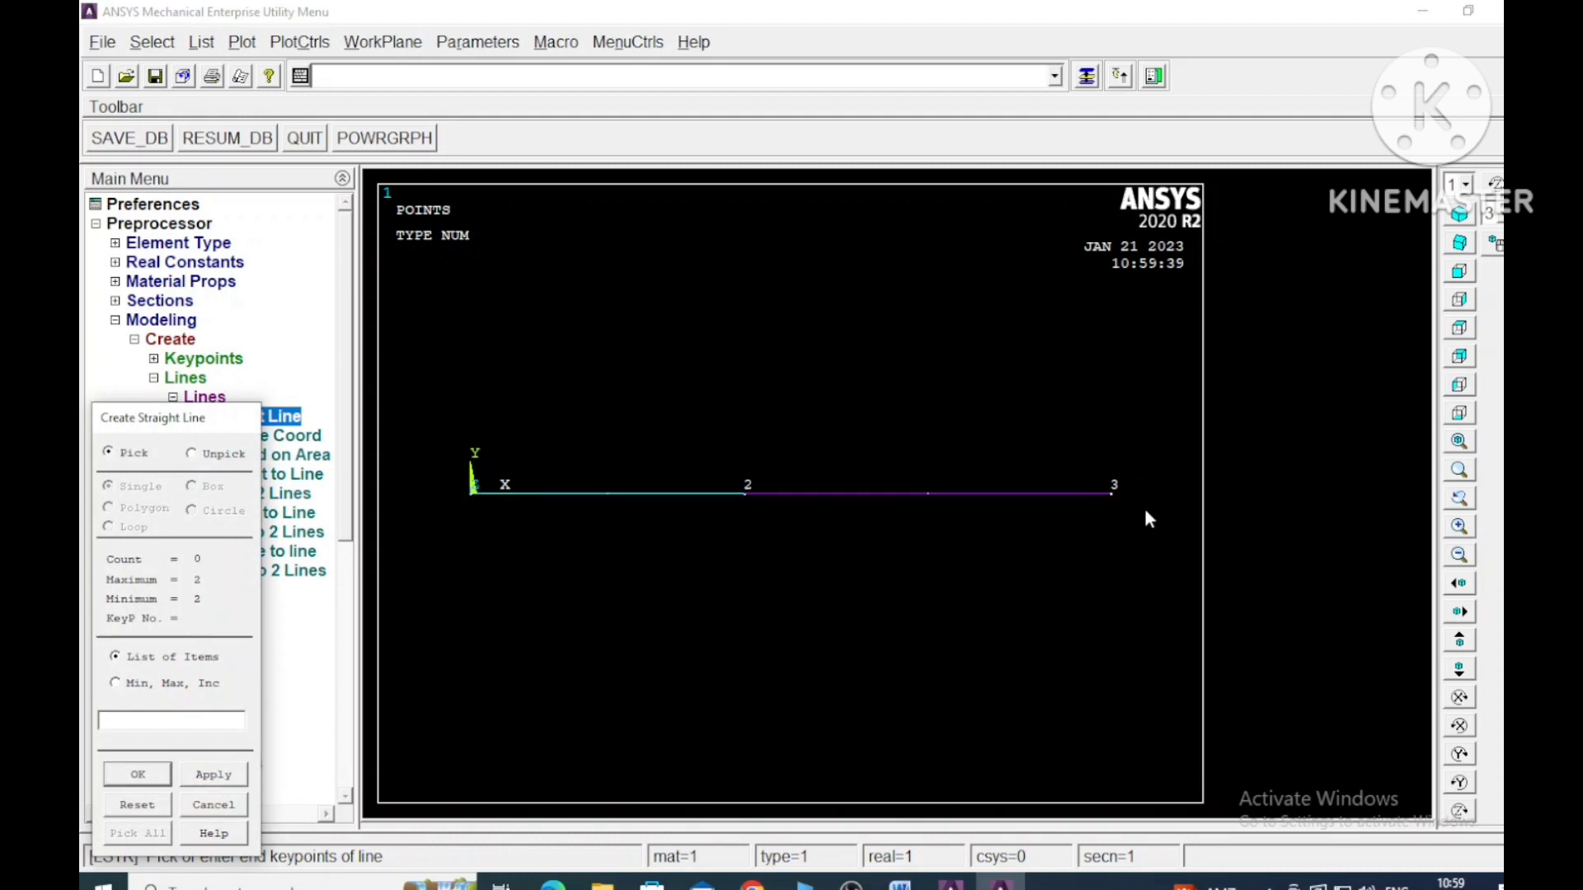
{"action": "left_click", "coordinate": [153, 777]}
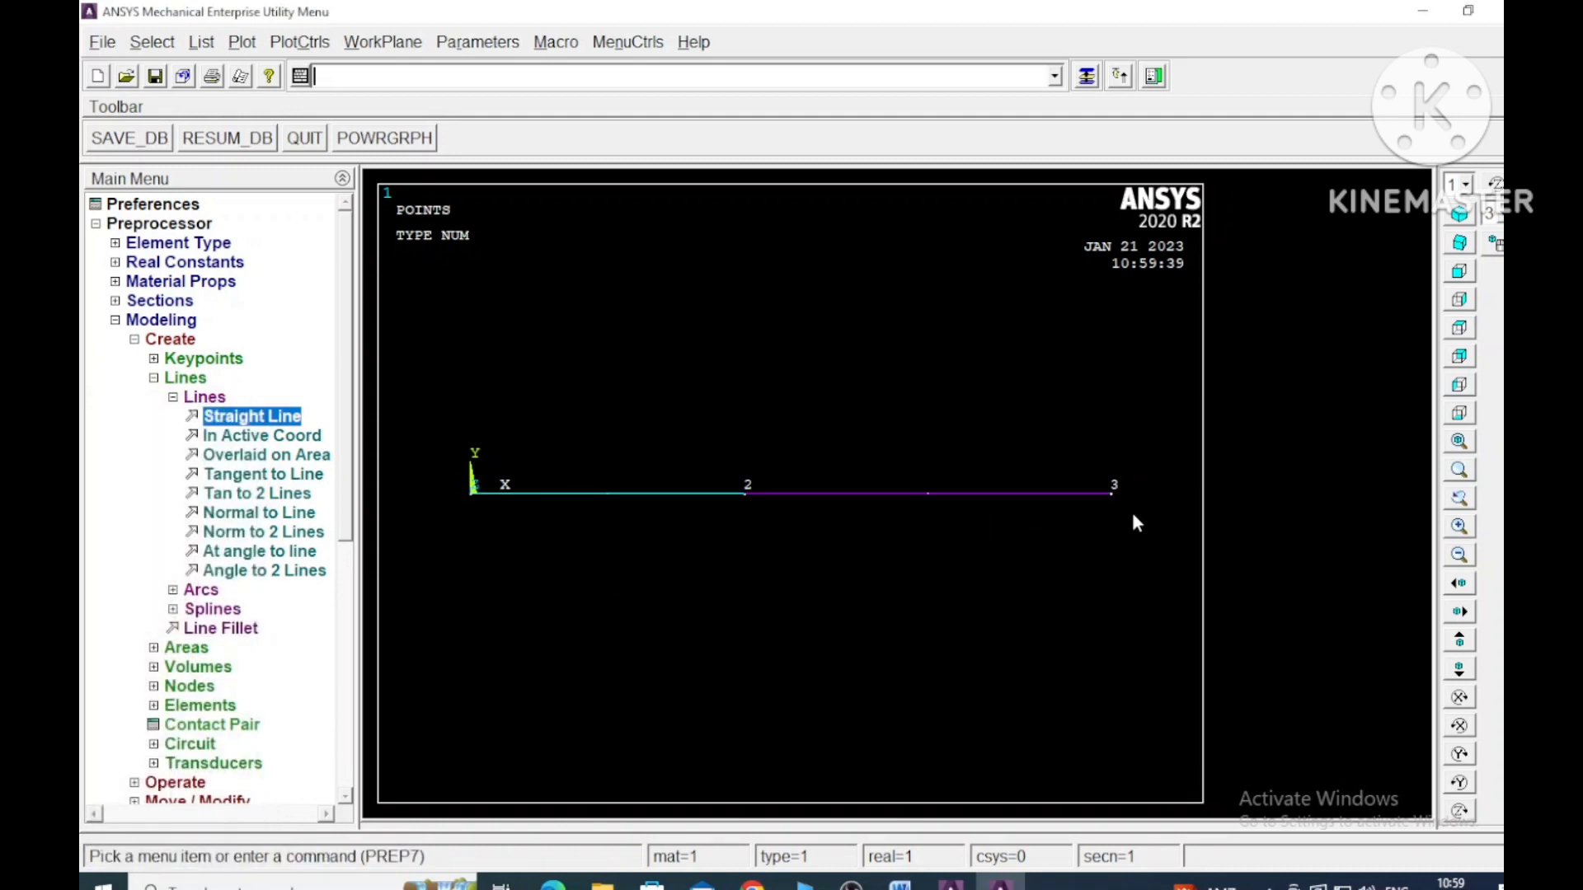
- Assign material 1, element type 1 LINK180 and section 1 Aluminium as mesh attributes to the line between keypoints 1 and 2
{"action": "left_click", "coordinate": [167, 395]}
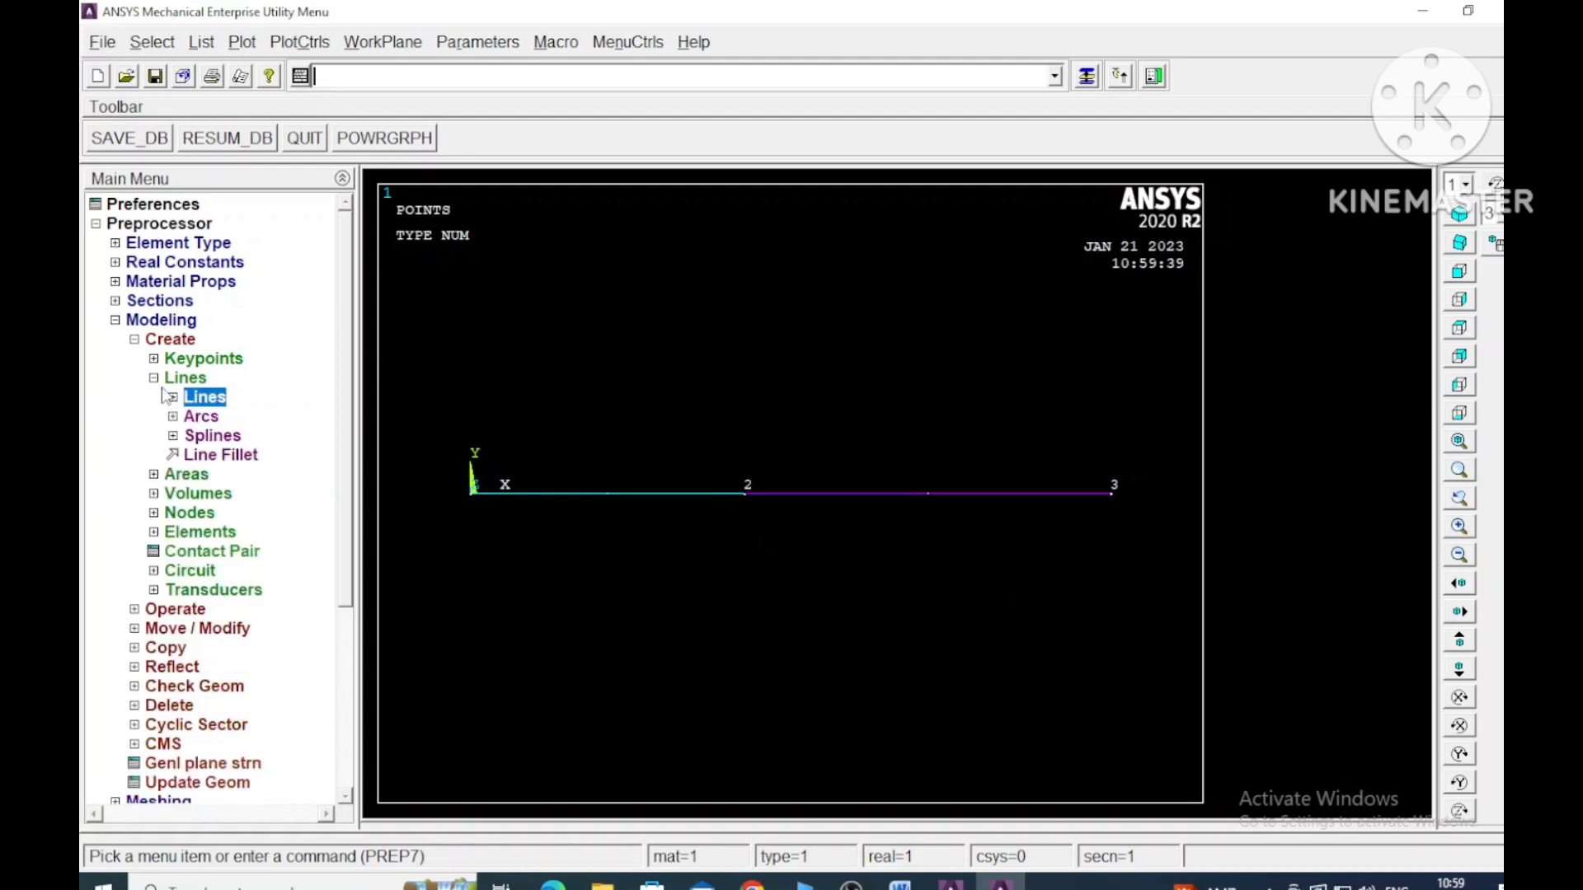
{"action": "left_click", "coordinate": [153, 378]}
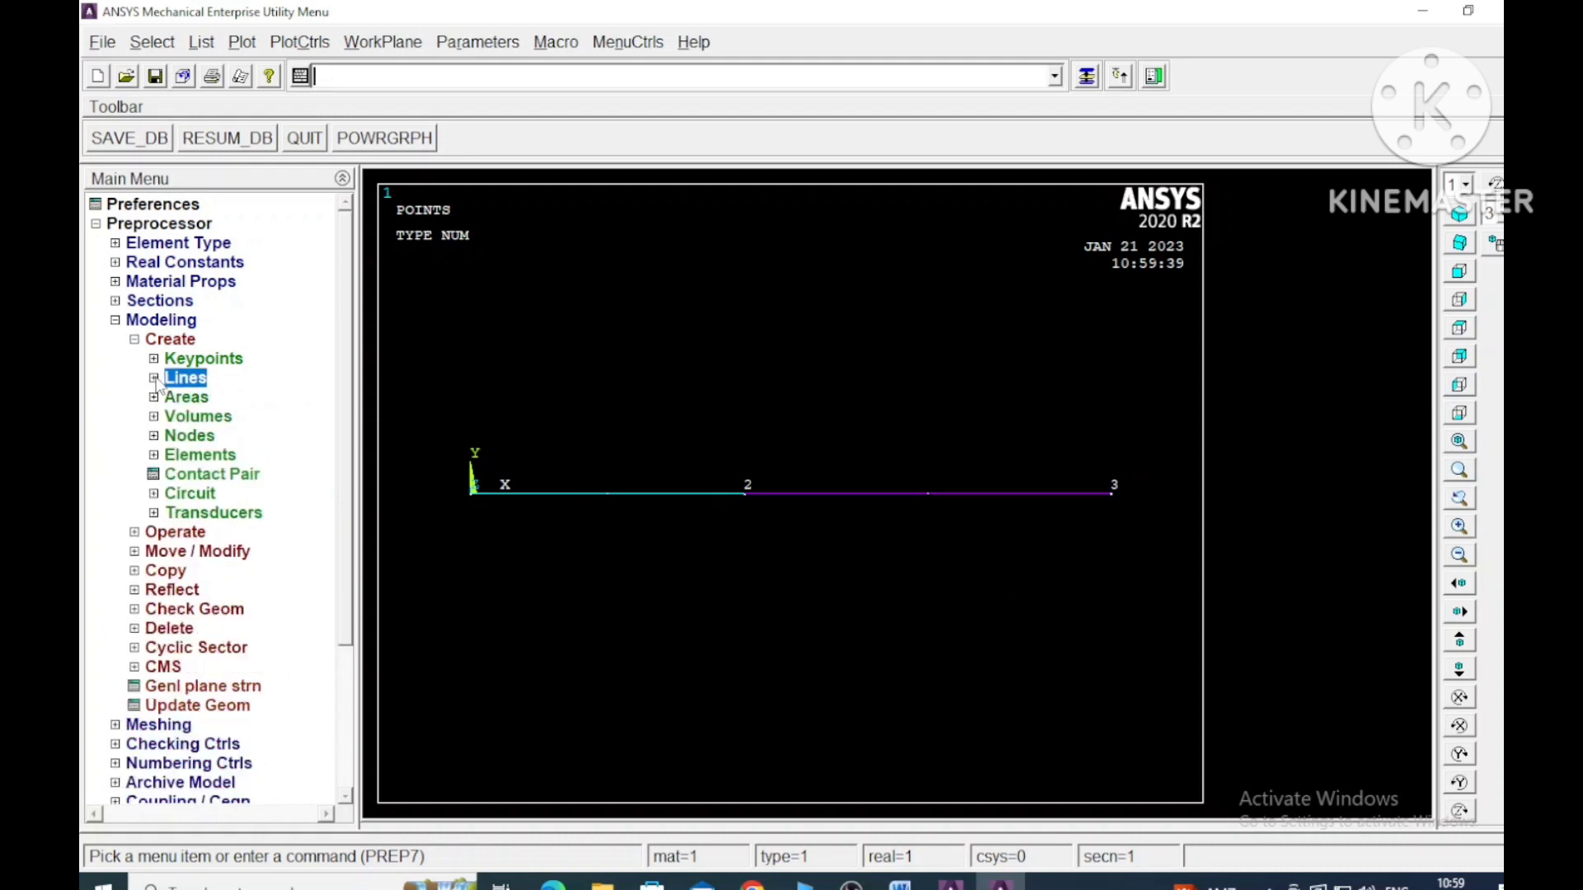
{"action": "left_click", "coordinate": [134, 340]}
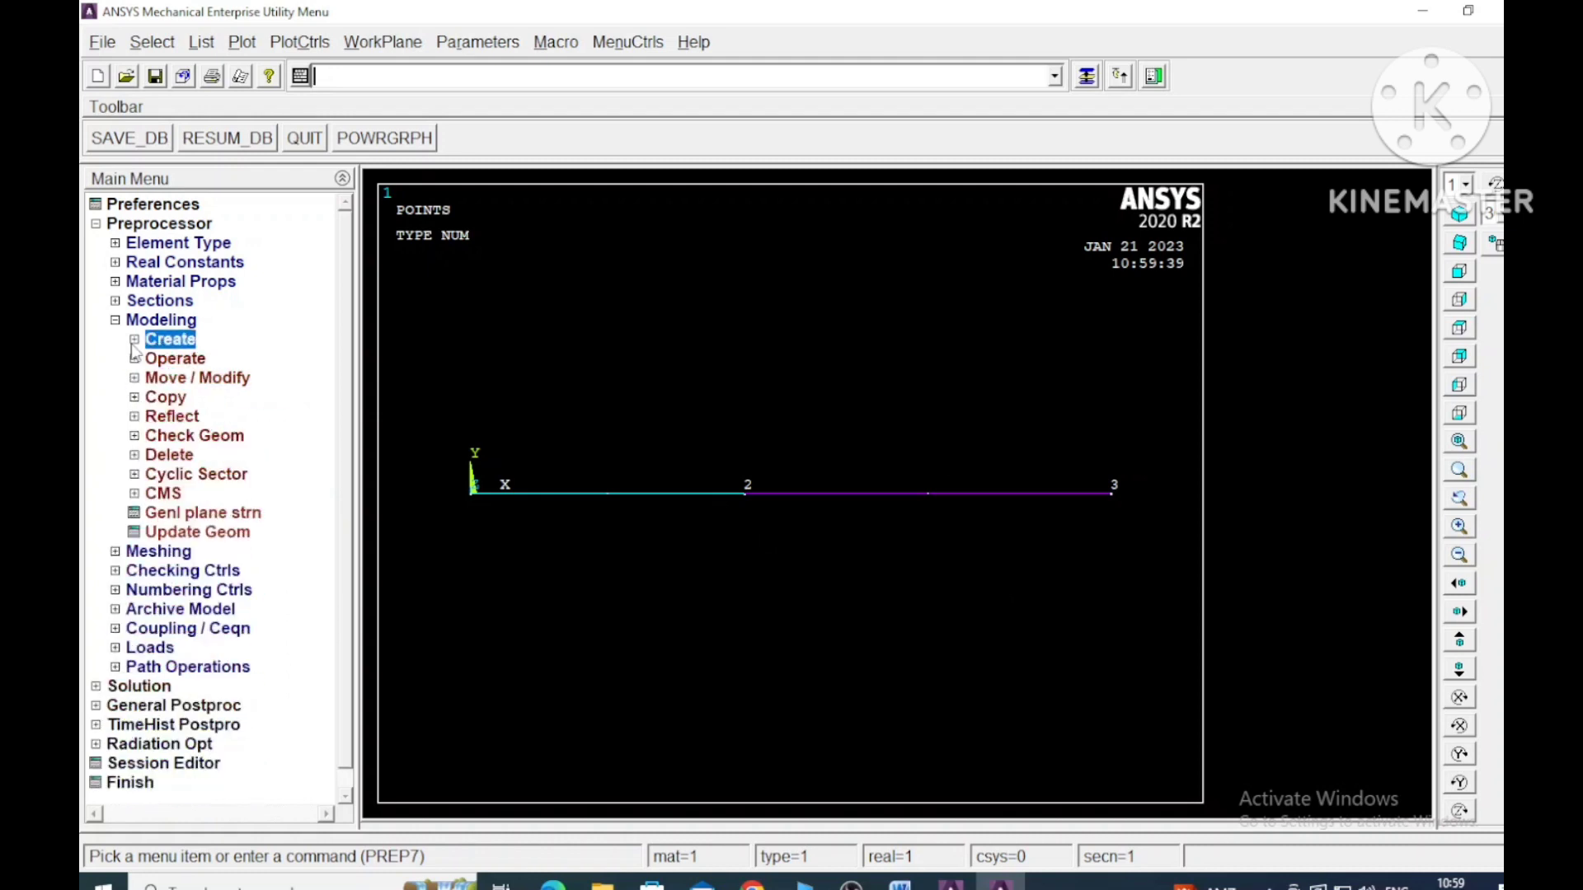
{"action": "left_click", "coordinate": [117, 552]}
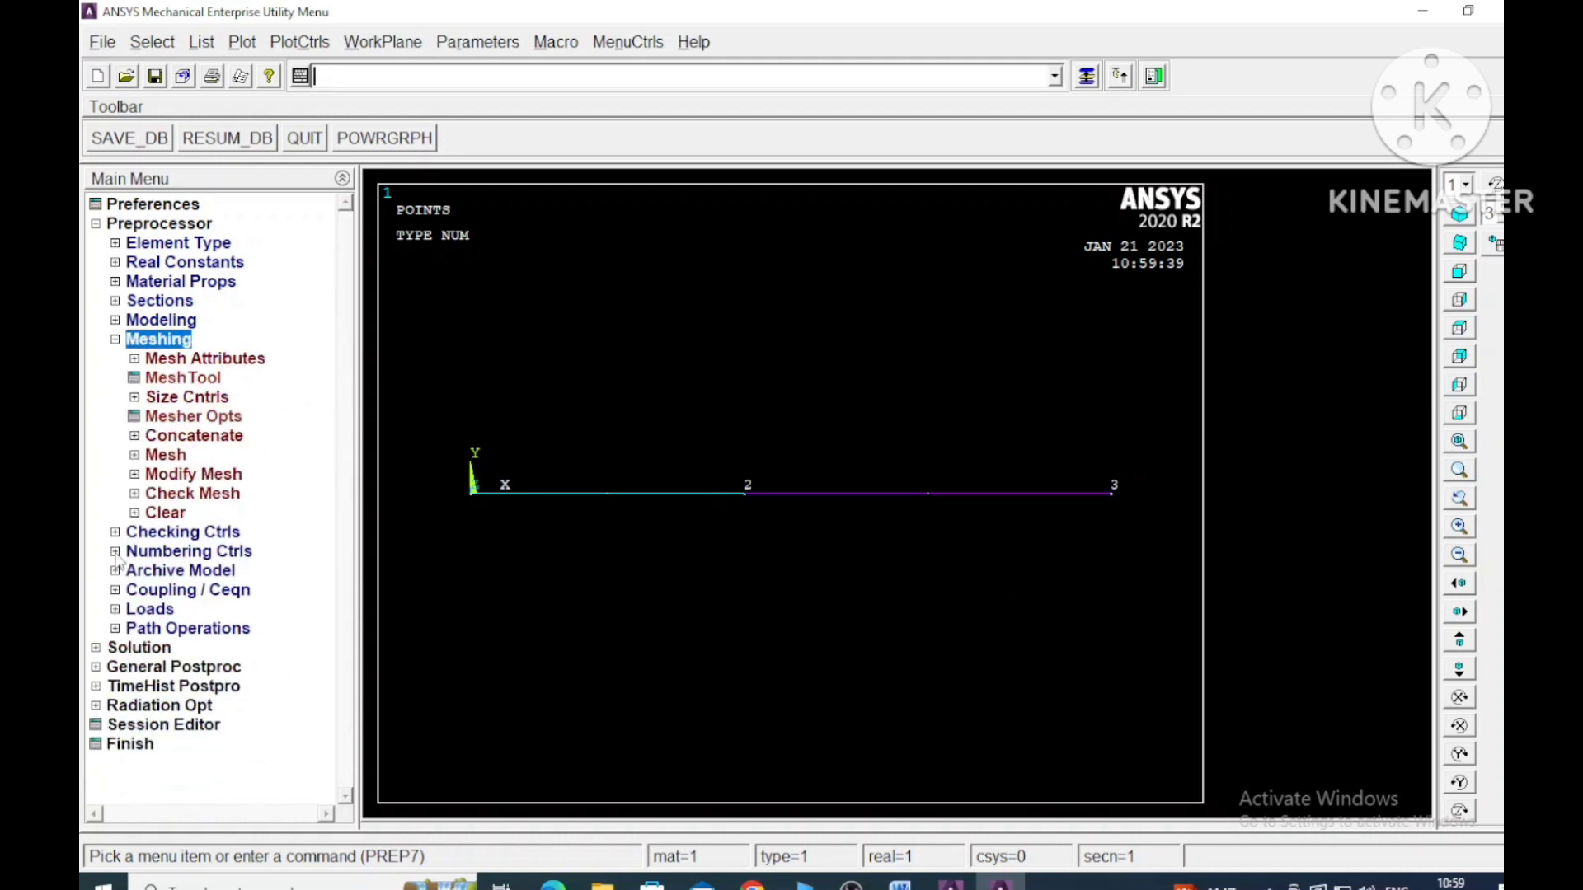
{"action": "left_click", "coordinate": [177, 363]}
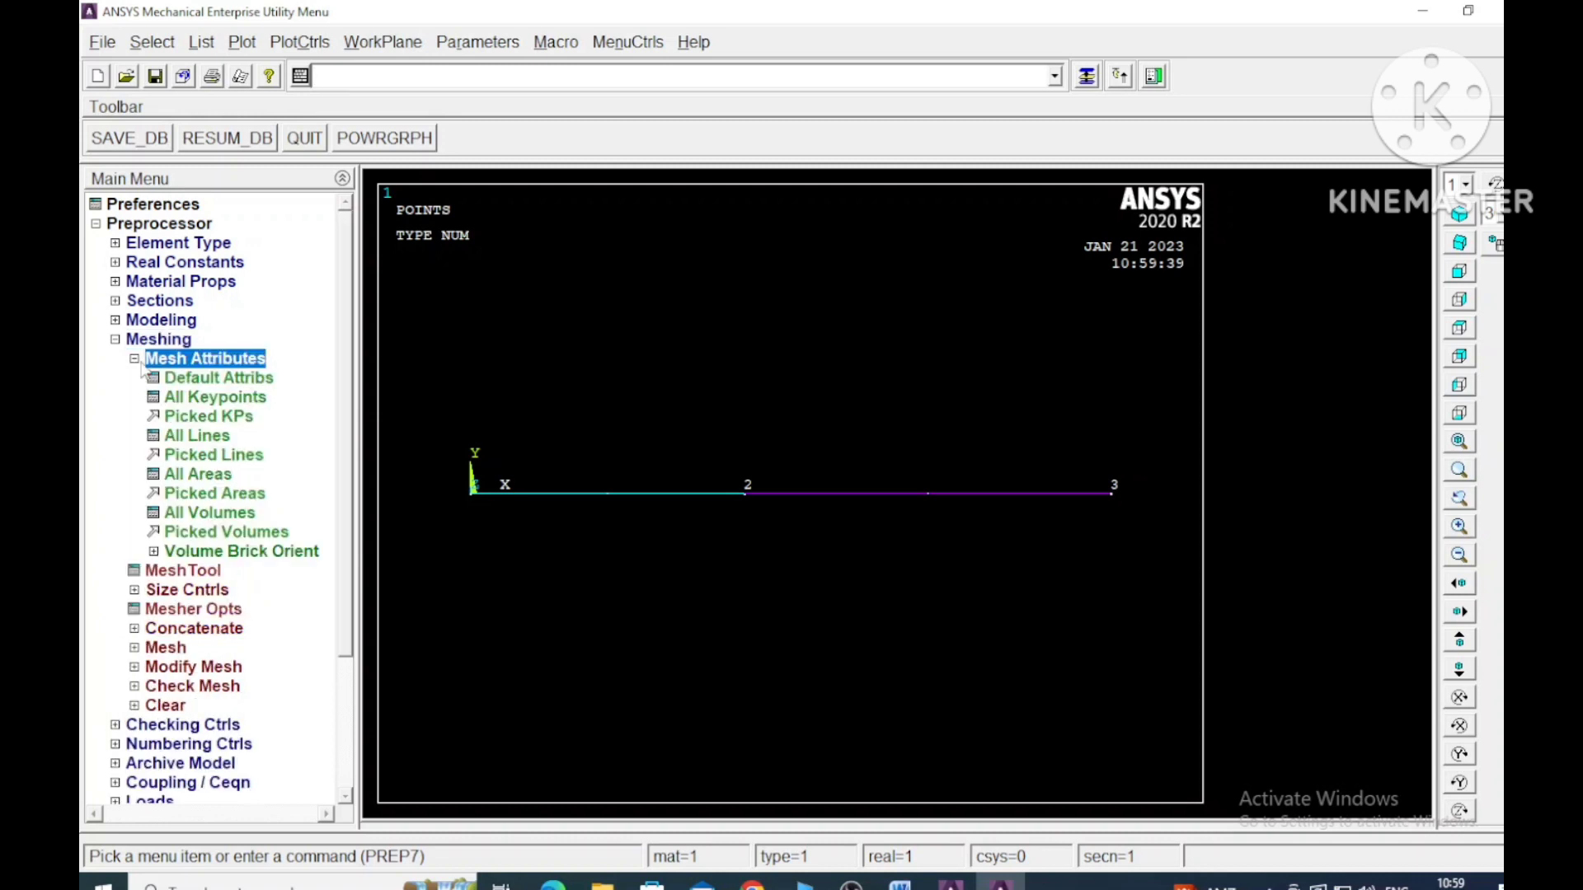
{"action": "left_click", "coordinate": [236, 456]}
{"action": "left_click", "coordinate": [576, 495]}
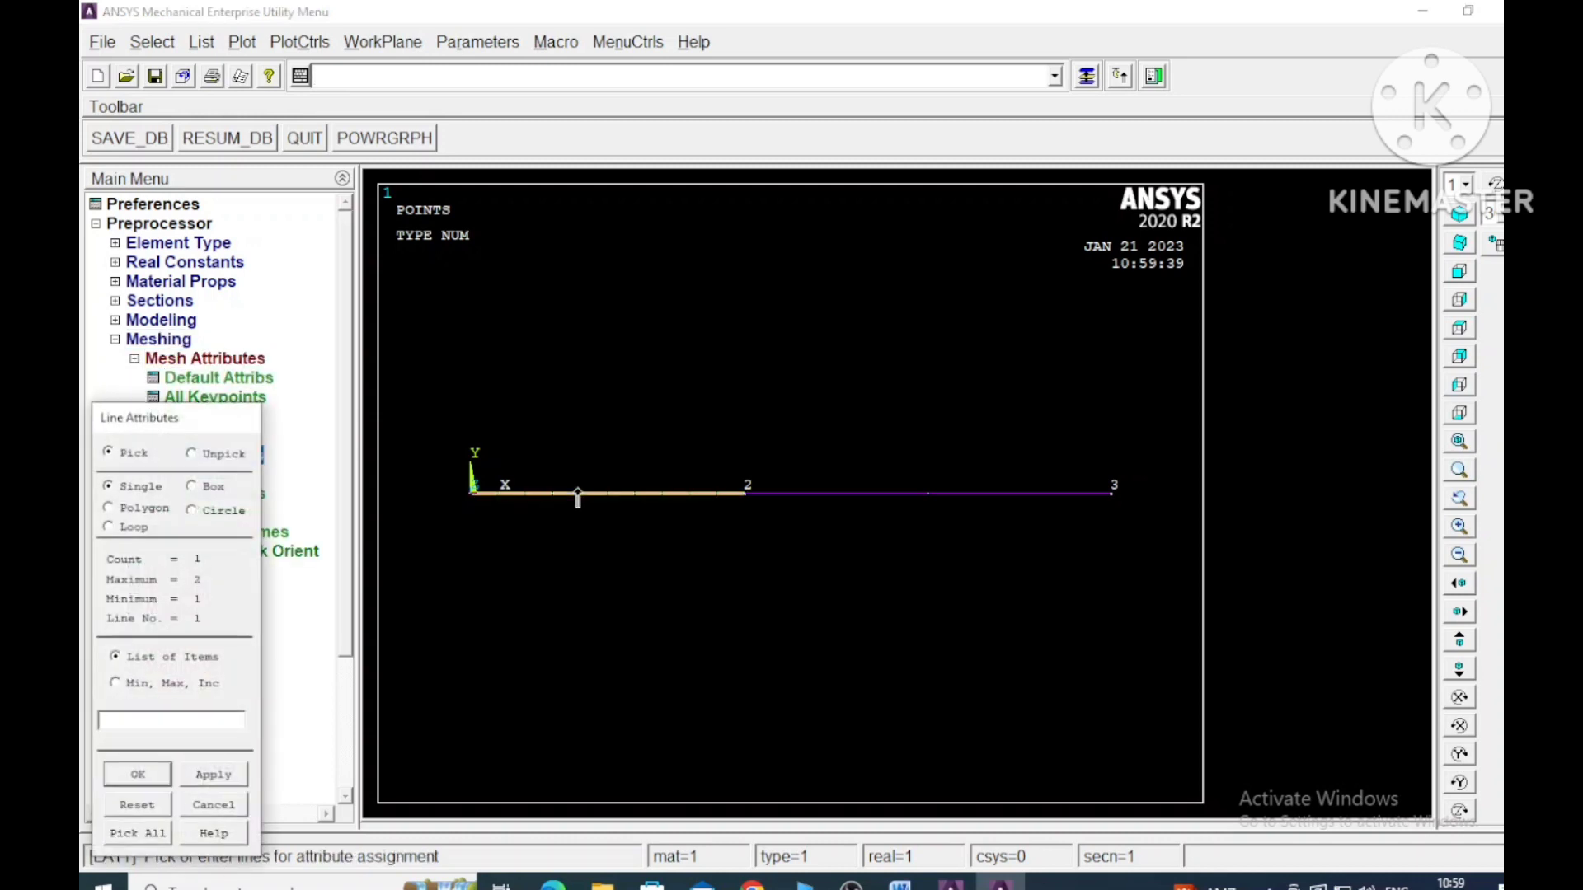
{"action": "left_click", "coordinate": [216, 774]}
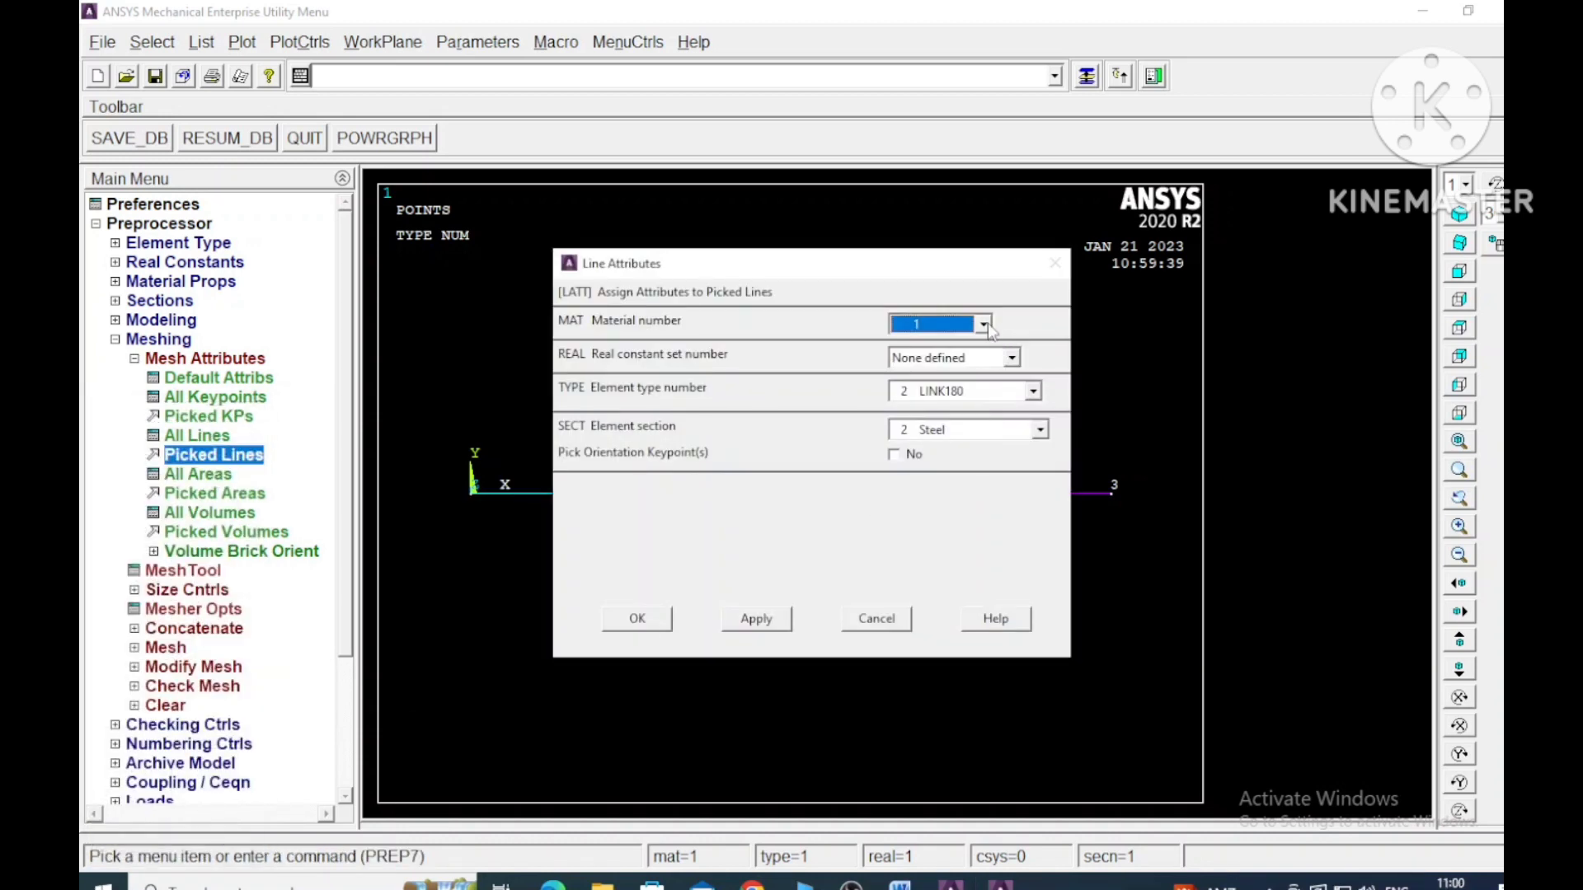
{"action": "left_click", "coordinate": [1032, 390]}
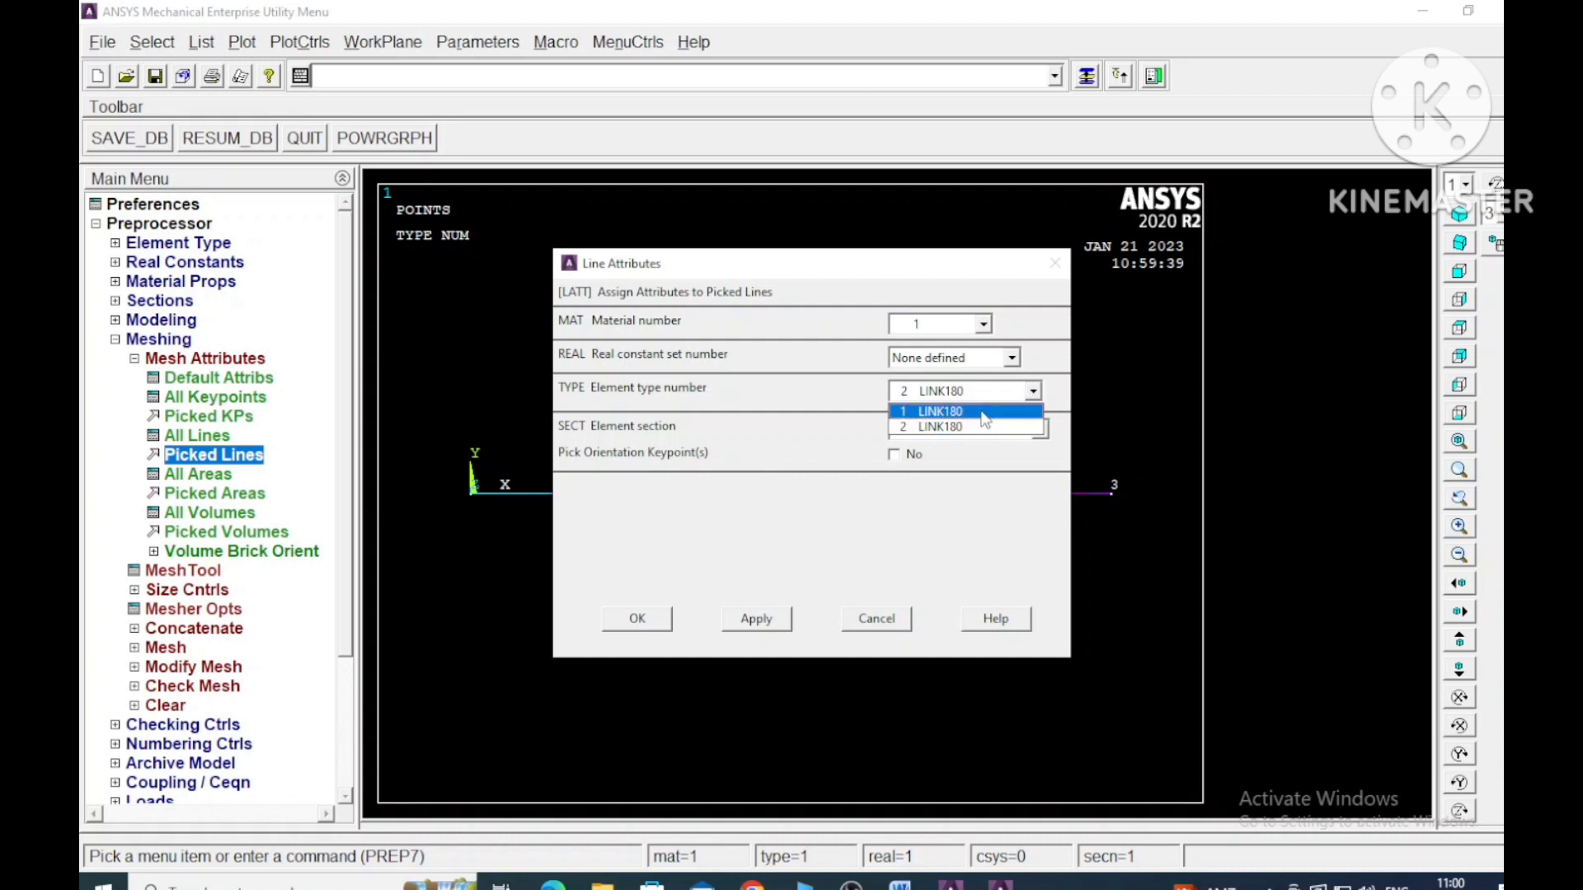
{"action": "left_click", "coordinate": [984, 412]}
{"action": "left_click", "coordinate": [1041, 430]}
{"action": "left_click", "coordinate": [979, 452]}
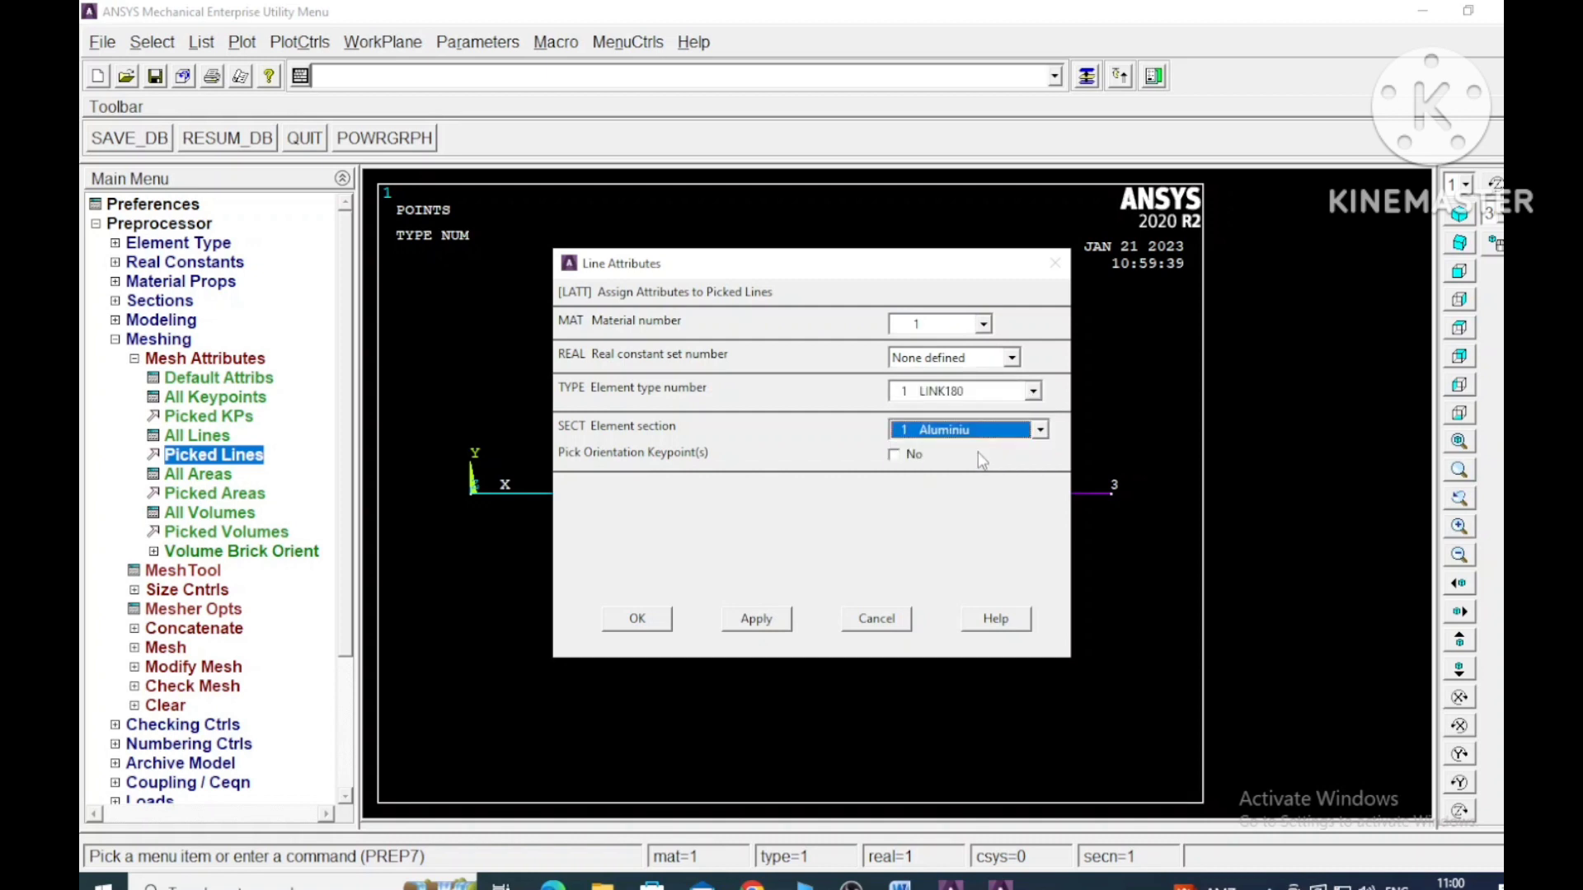
{"action": "left_click", "coordinate": [756, 618]}
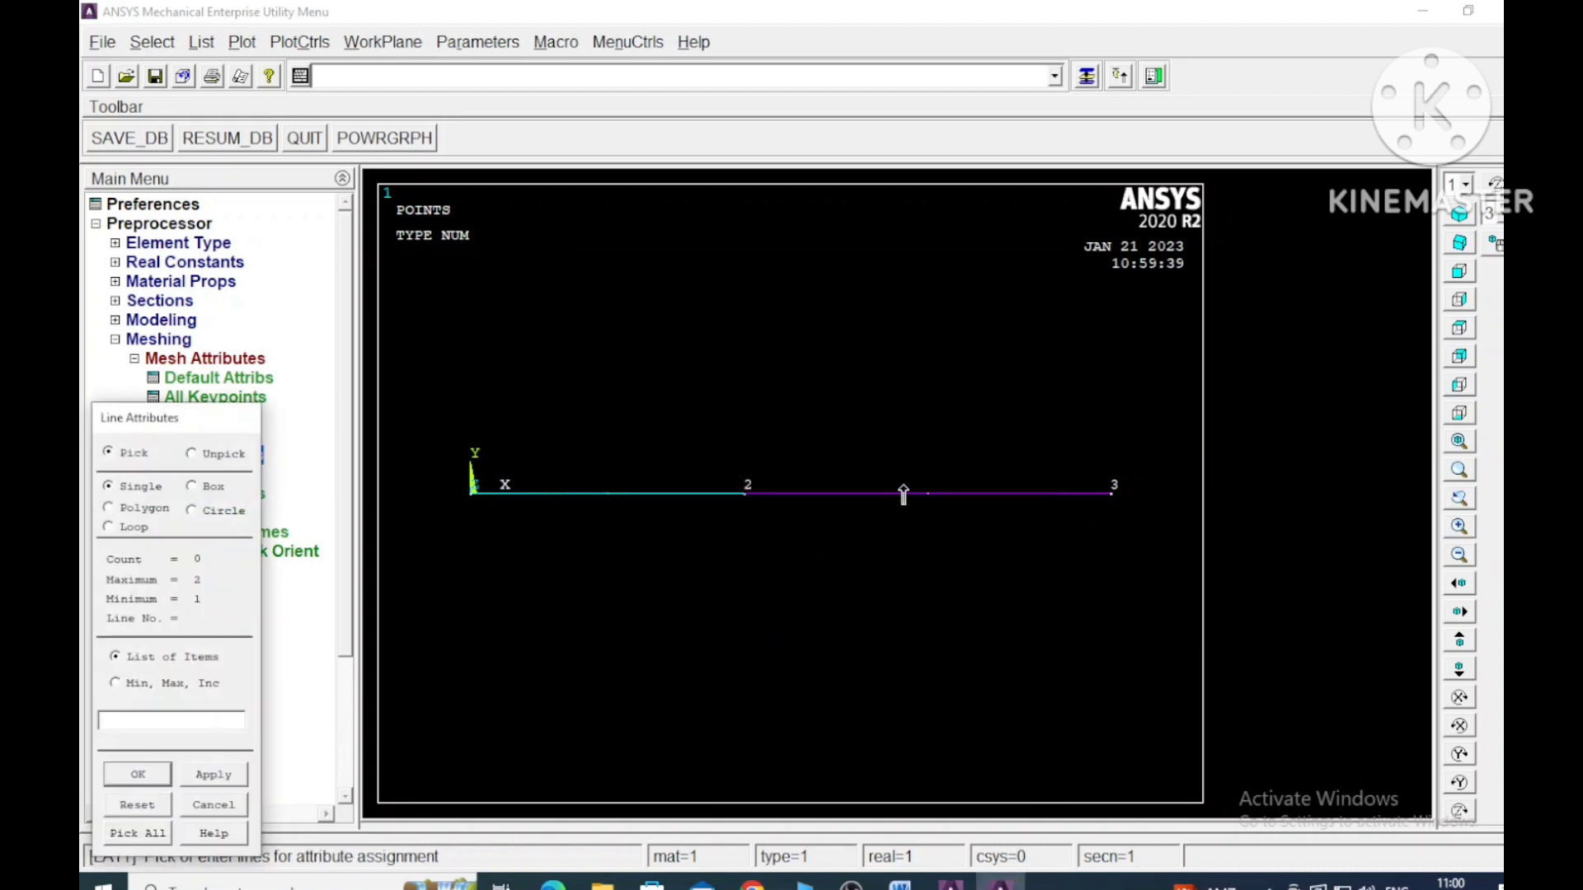
- Assign material 2, element type 2 LINK180 and section 2 Steel as mesh attributes to the line between keypoints 2 and 3
{"action": "left_click", "coordinate": [901, 493]}
{"action": "left_click", "coordinate": [234, 782]}
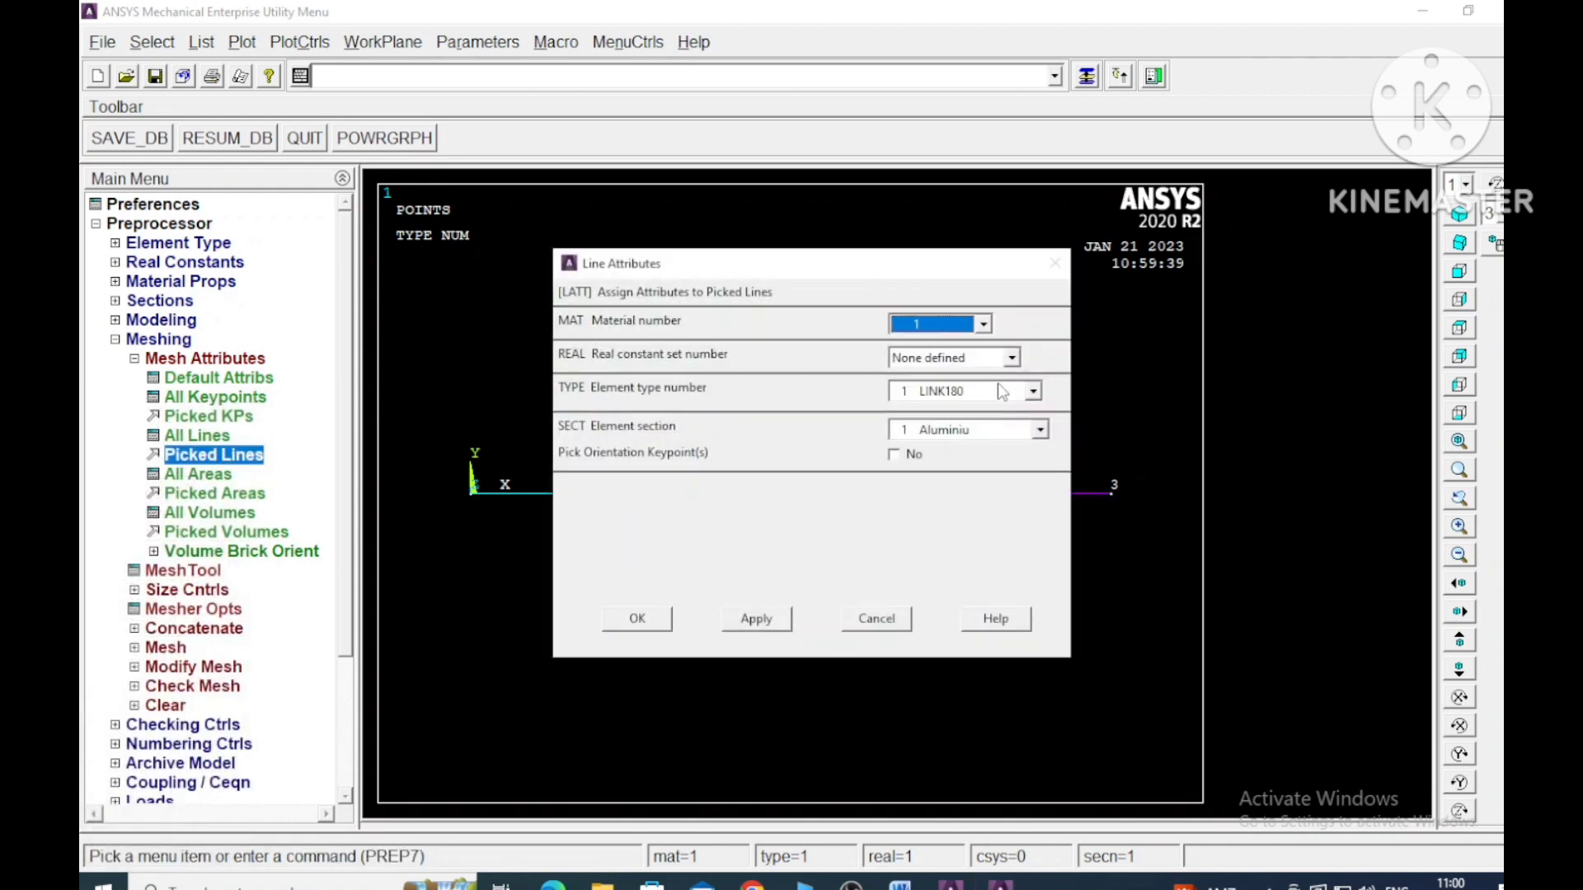
{"action": "left_click", "coordinate": [983, 324]}
{"action": "left_click", "coordinate": [938, 360]}
{"action": "left_click", "coordinate": [1033, 391]}
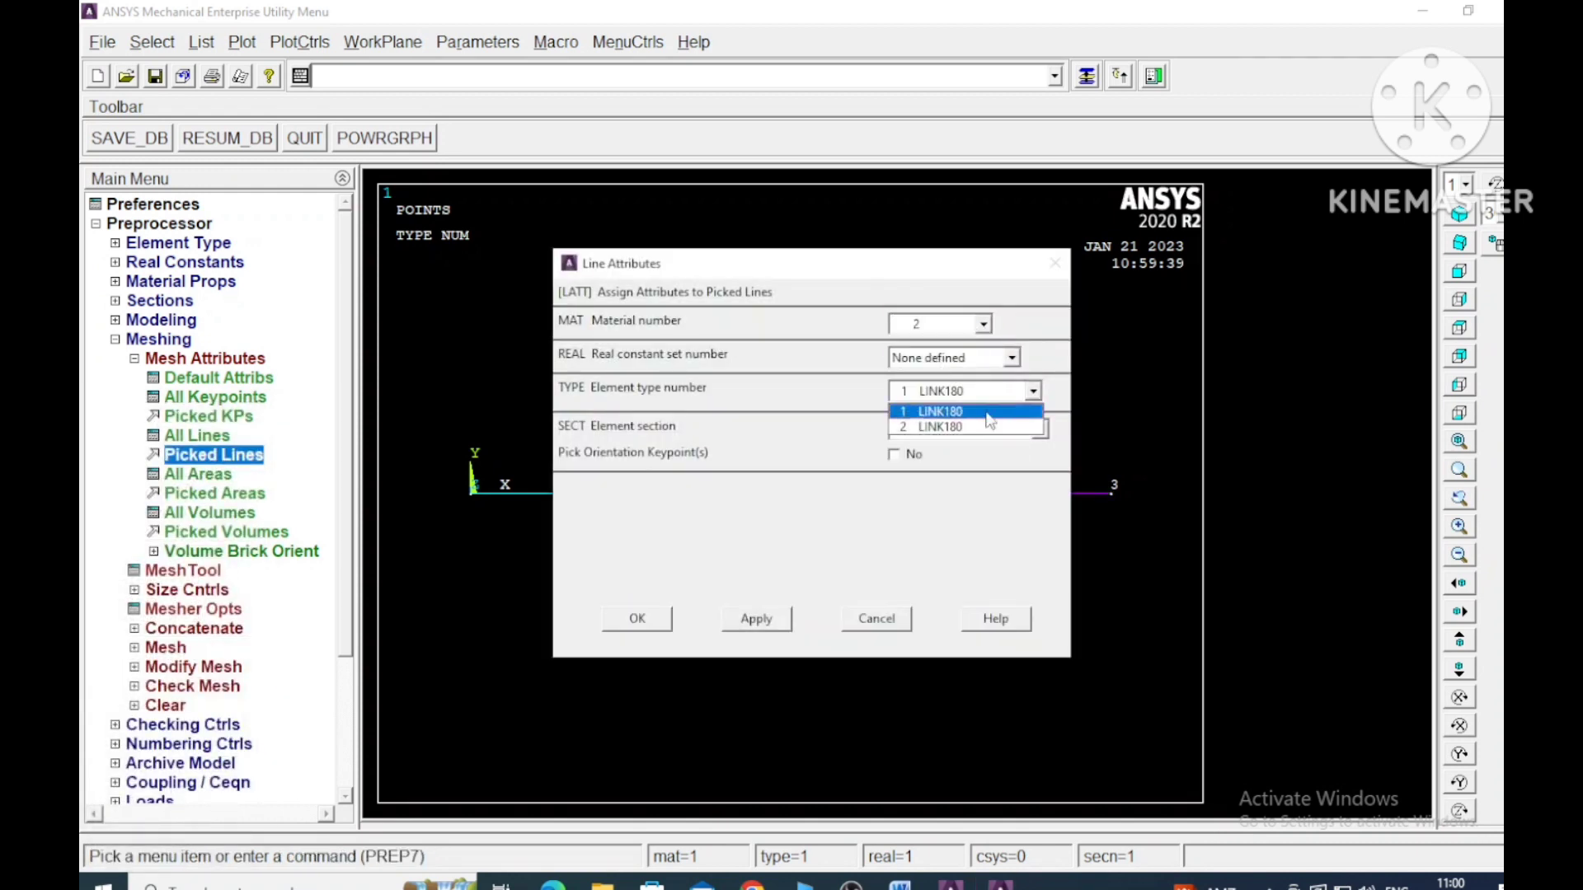
{"action": "left_click", "coordinate": [955, 427]}
{"action": "left_click", "coordinate": [953, 428]}
{"action": "left_click", "coordinate": [940, 470]}
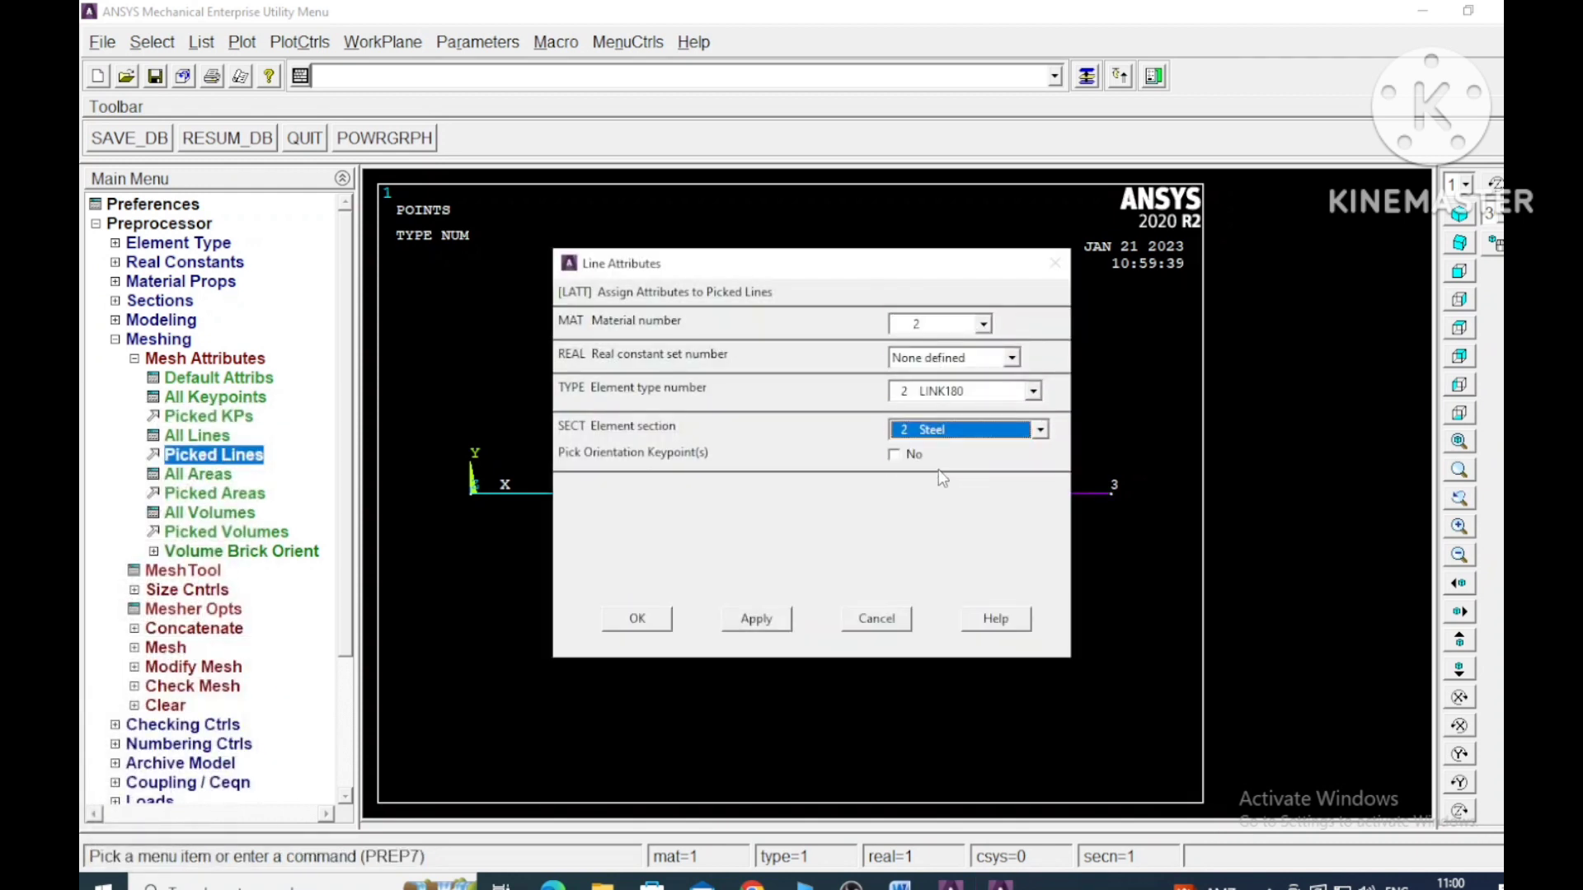
{"action": "left_click", "coordinate": [773, 625]}
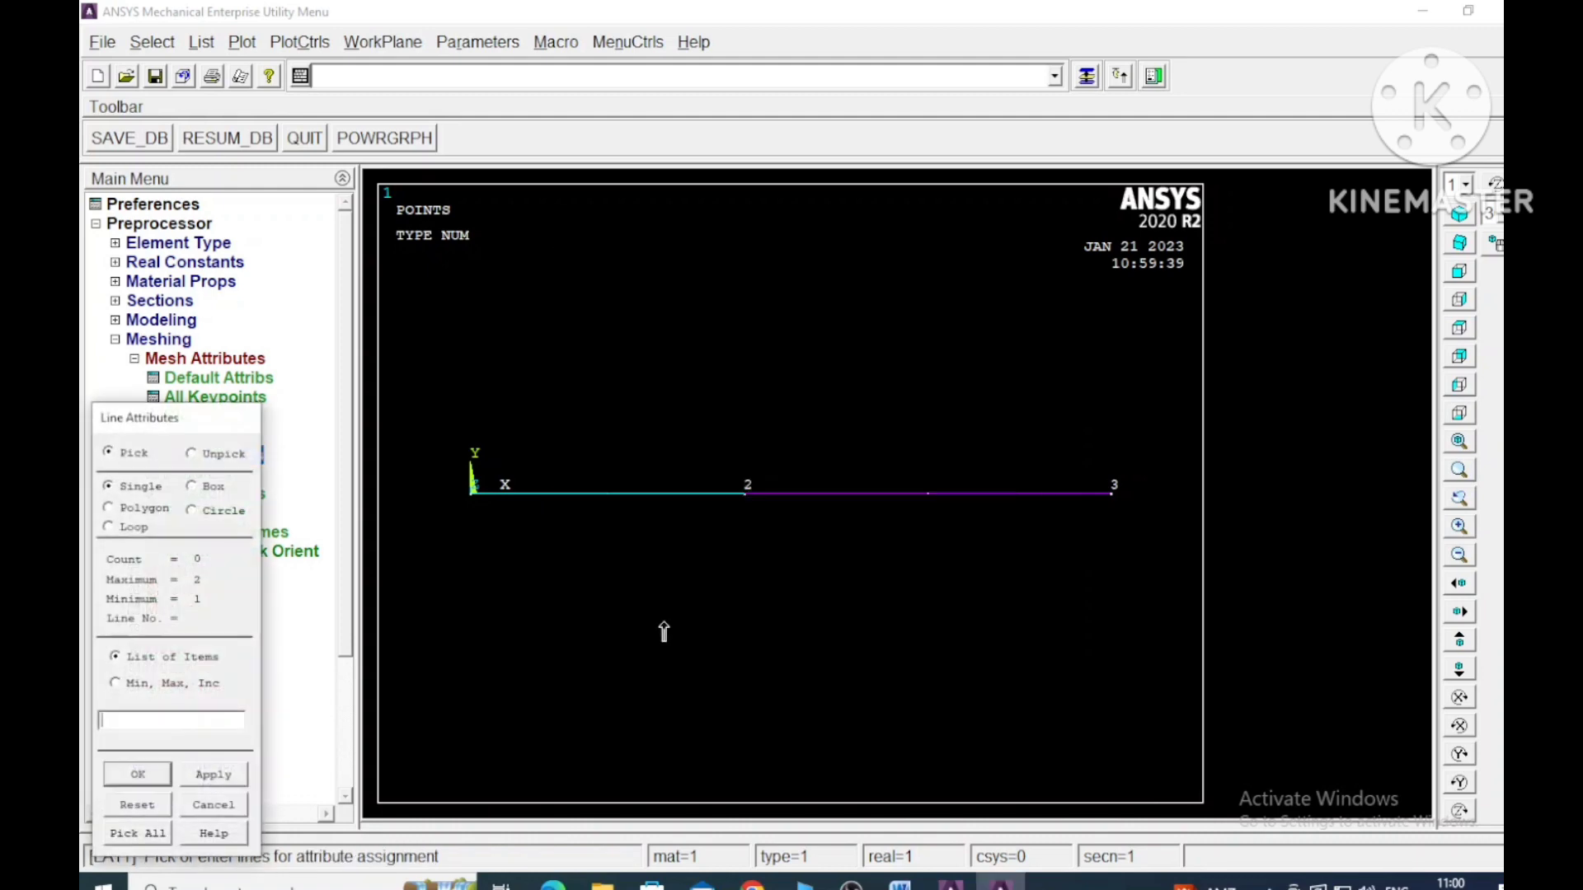
{"action": "left_click", "coordinate": [146, 779]}
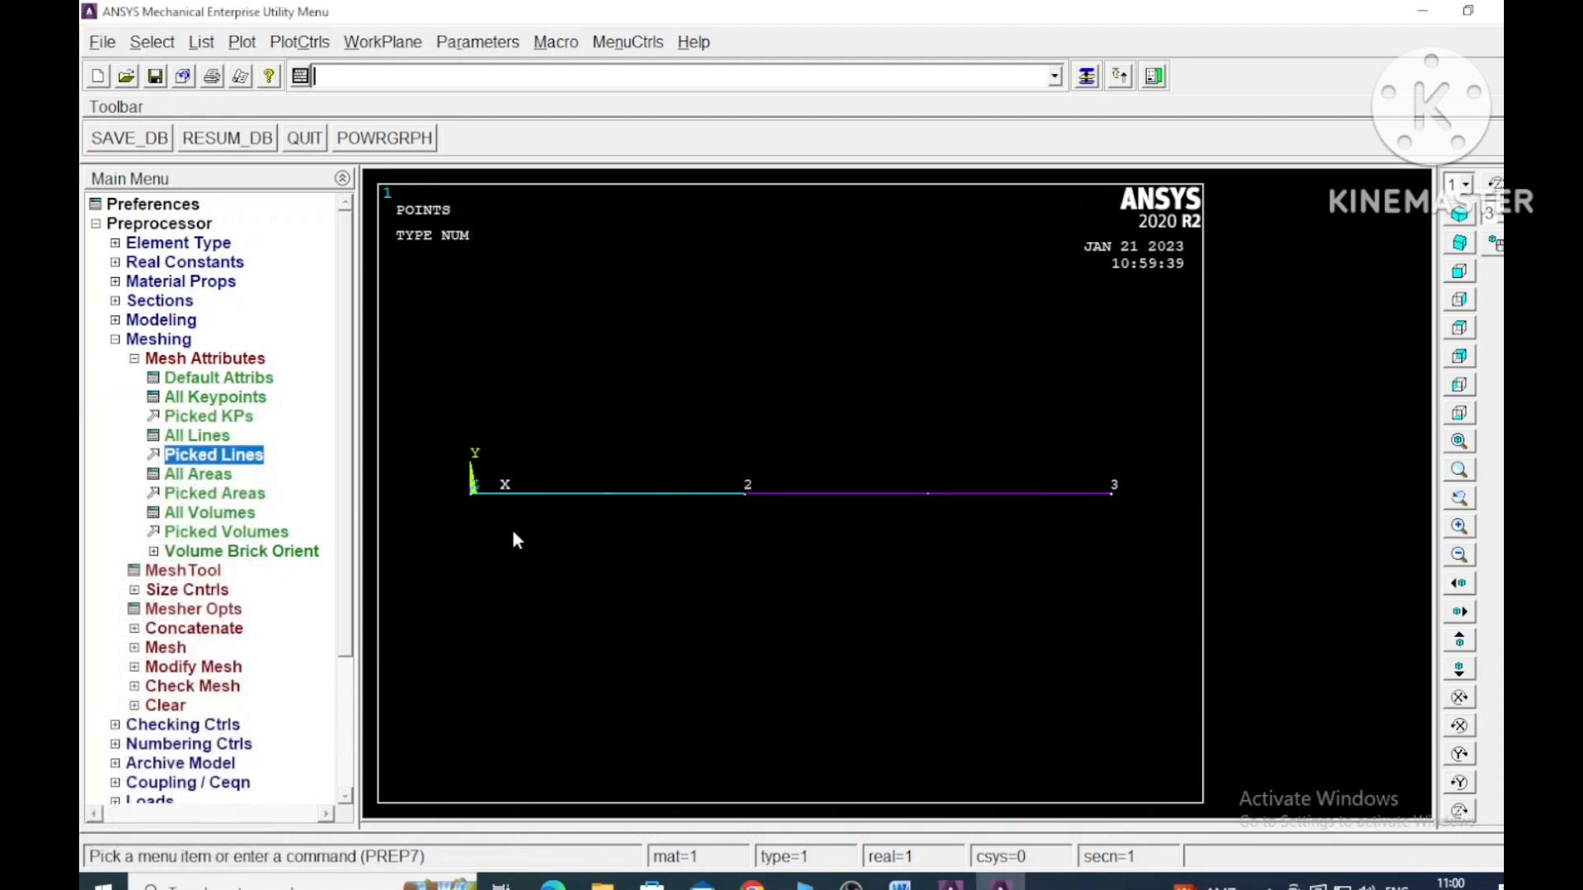
- Set the number of element divisions to 5 on the line between keypoints 1 and 2
{"action": "left_click", "coordinate": [135, 359]}
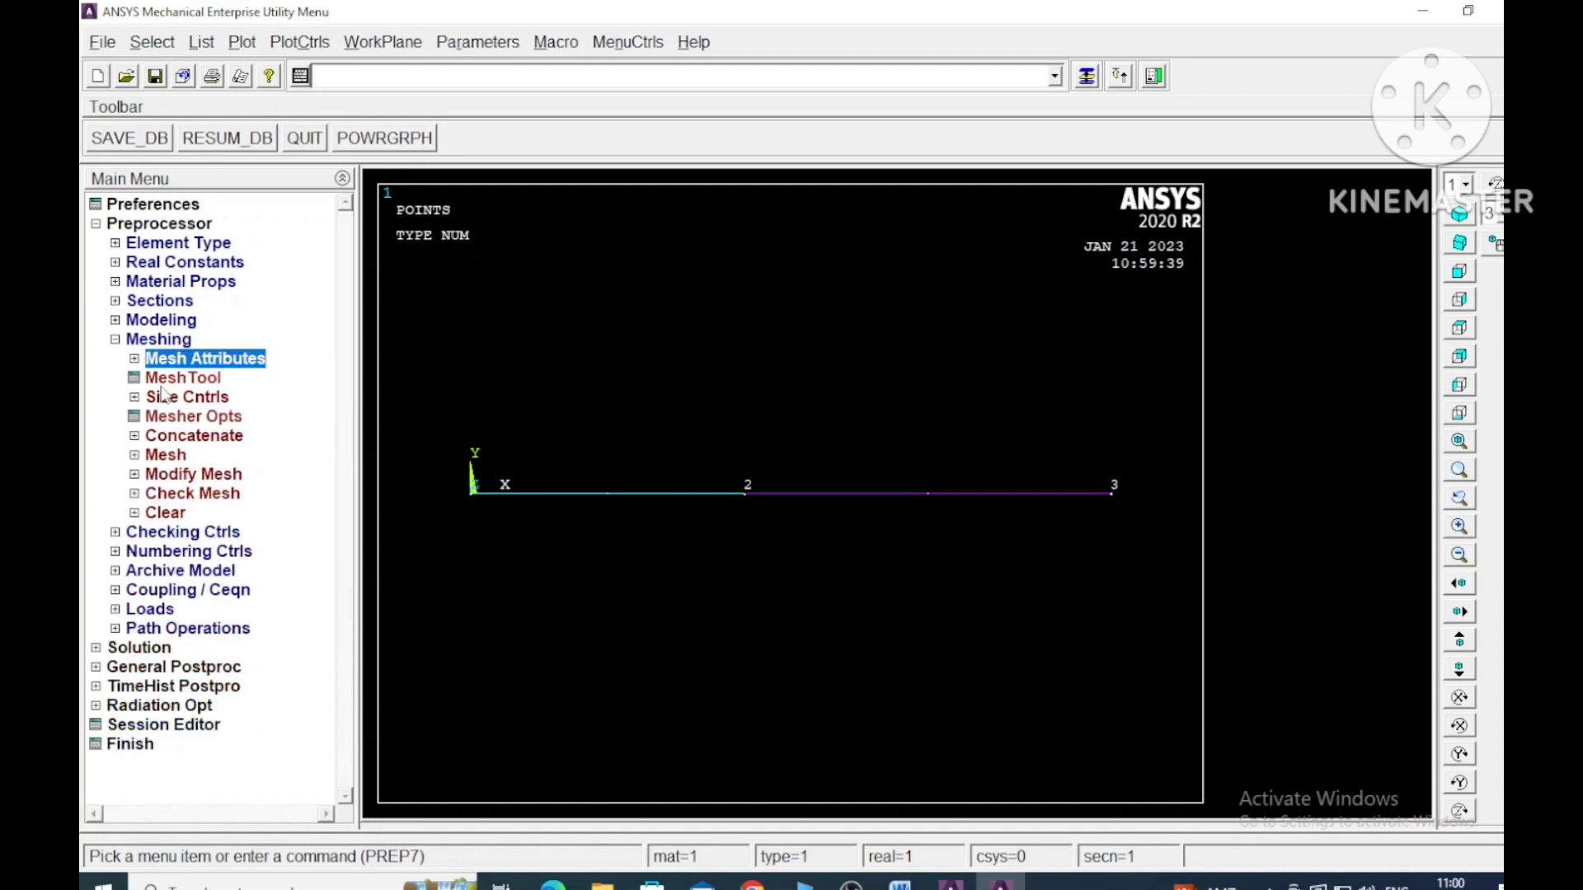
{"action": "left_click", "coordinate": [136, 456]}
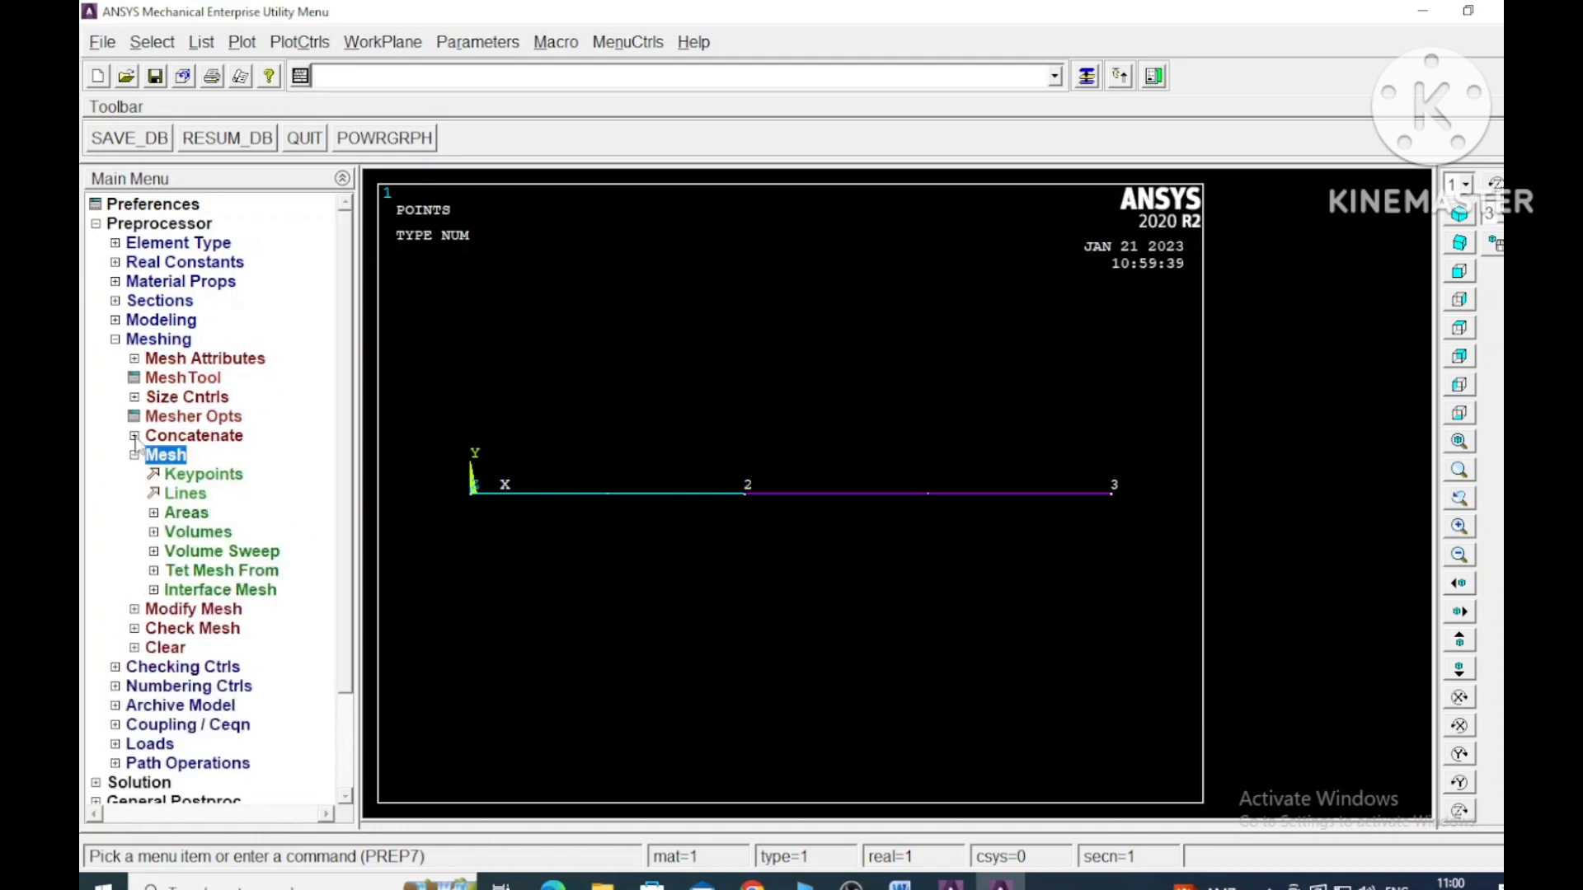
{"action": "left_click", "coordinate": [135, 456]}
{"action": "left_click", "coordinate": [135, 398]}
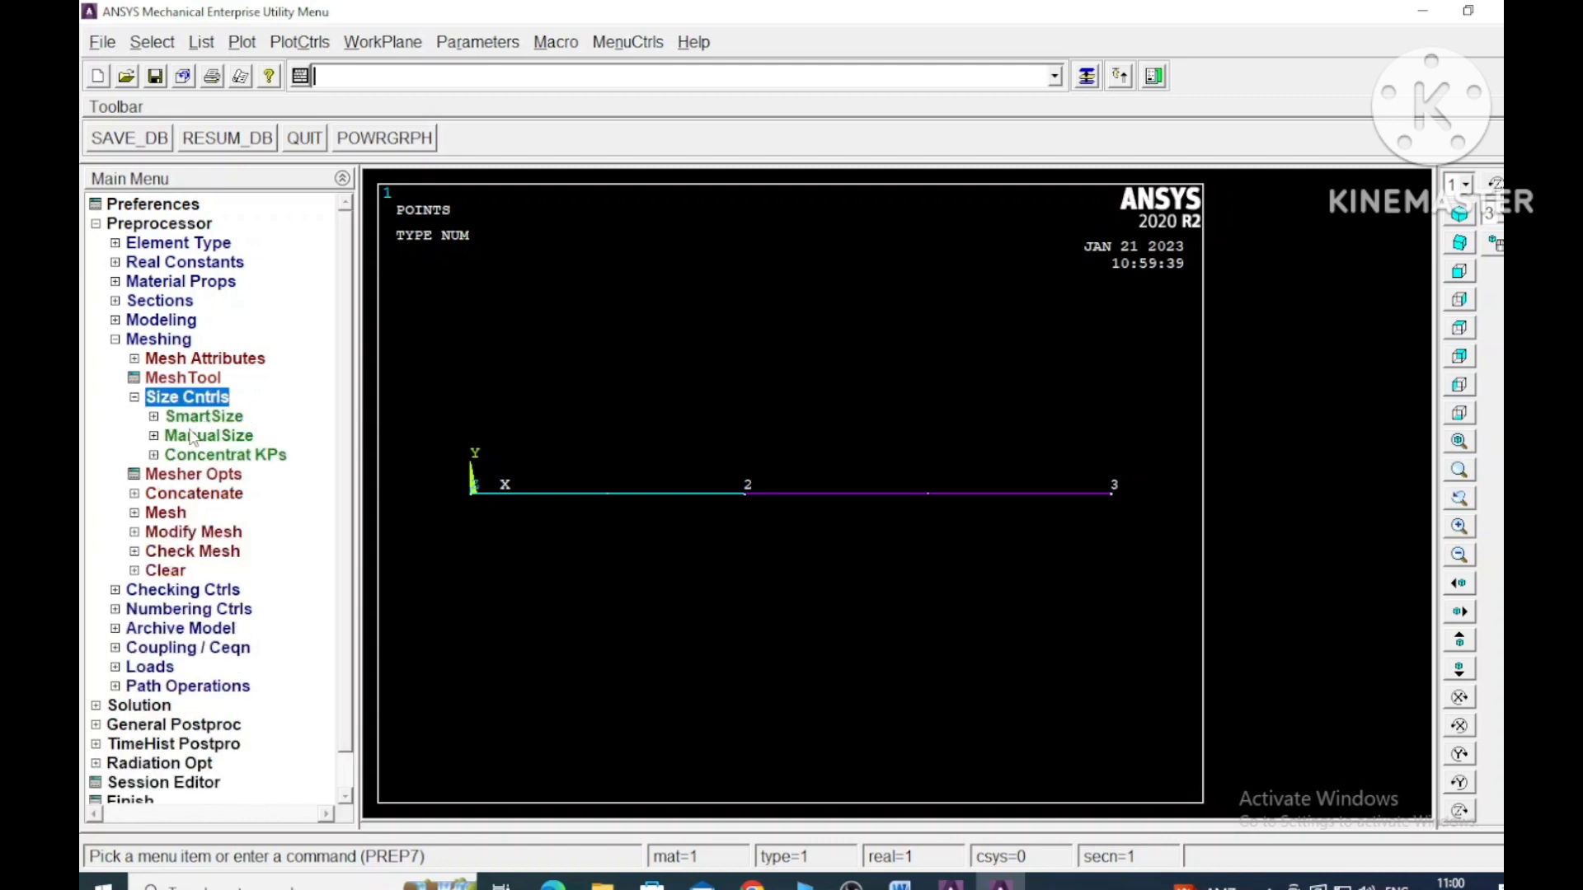
{"action": "left_click", "coordinate": [154, 432]}
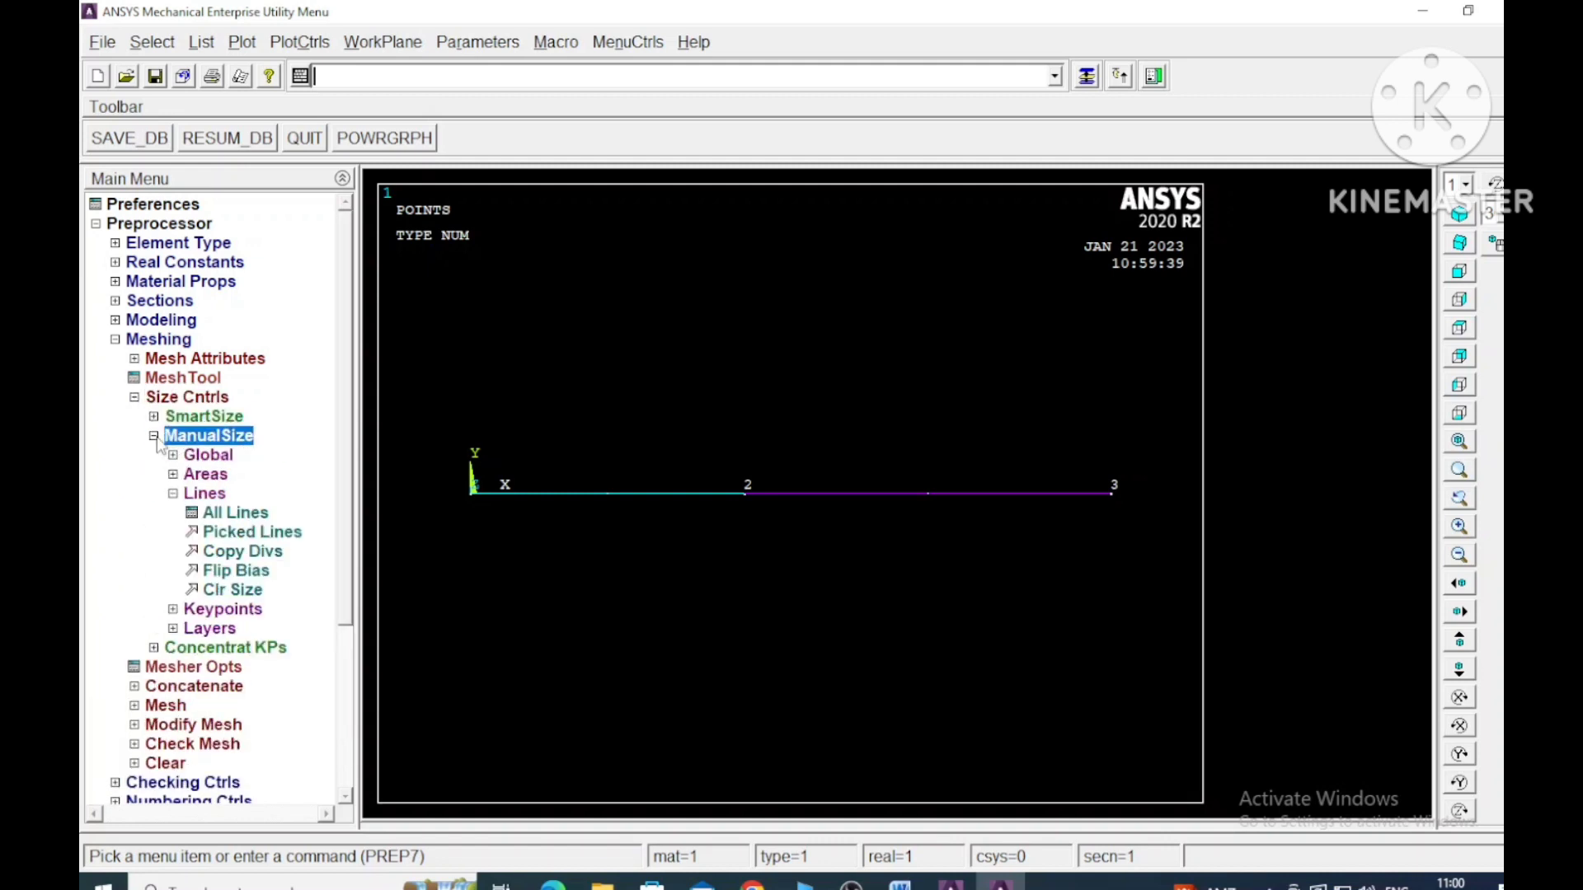
{"action": "left_click", "coordinate": [289, 534]}
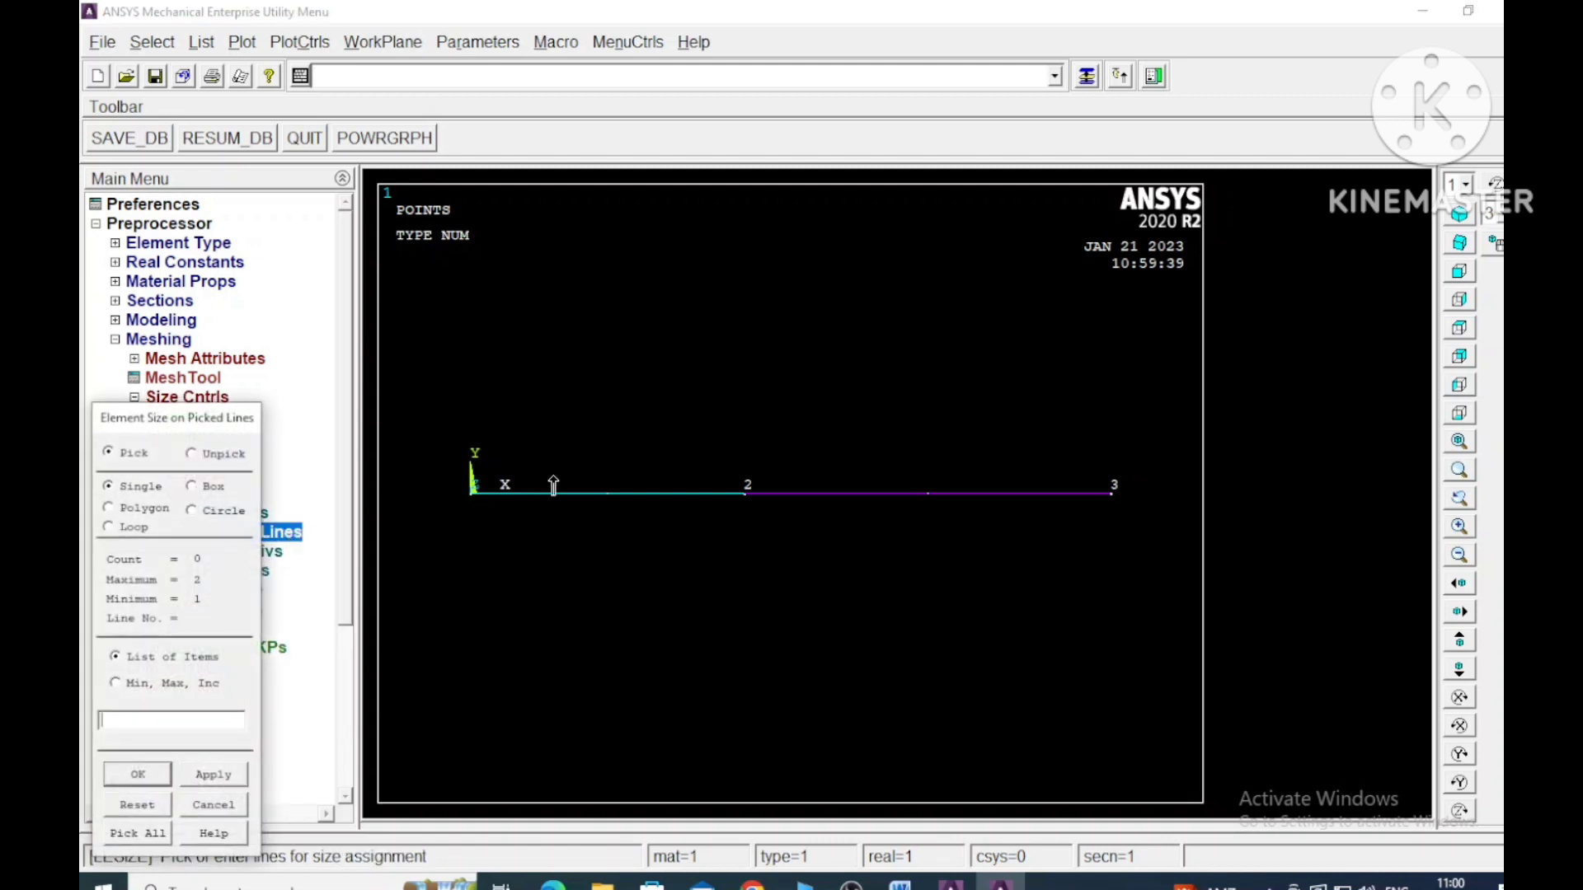
{"action": "left_click", "coordinate": [621, 494]}
{"action": "left_click", "coordinate": [245, 776]}
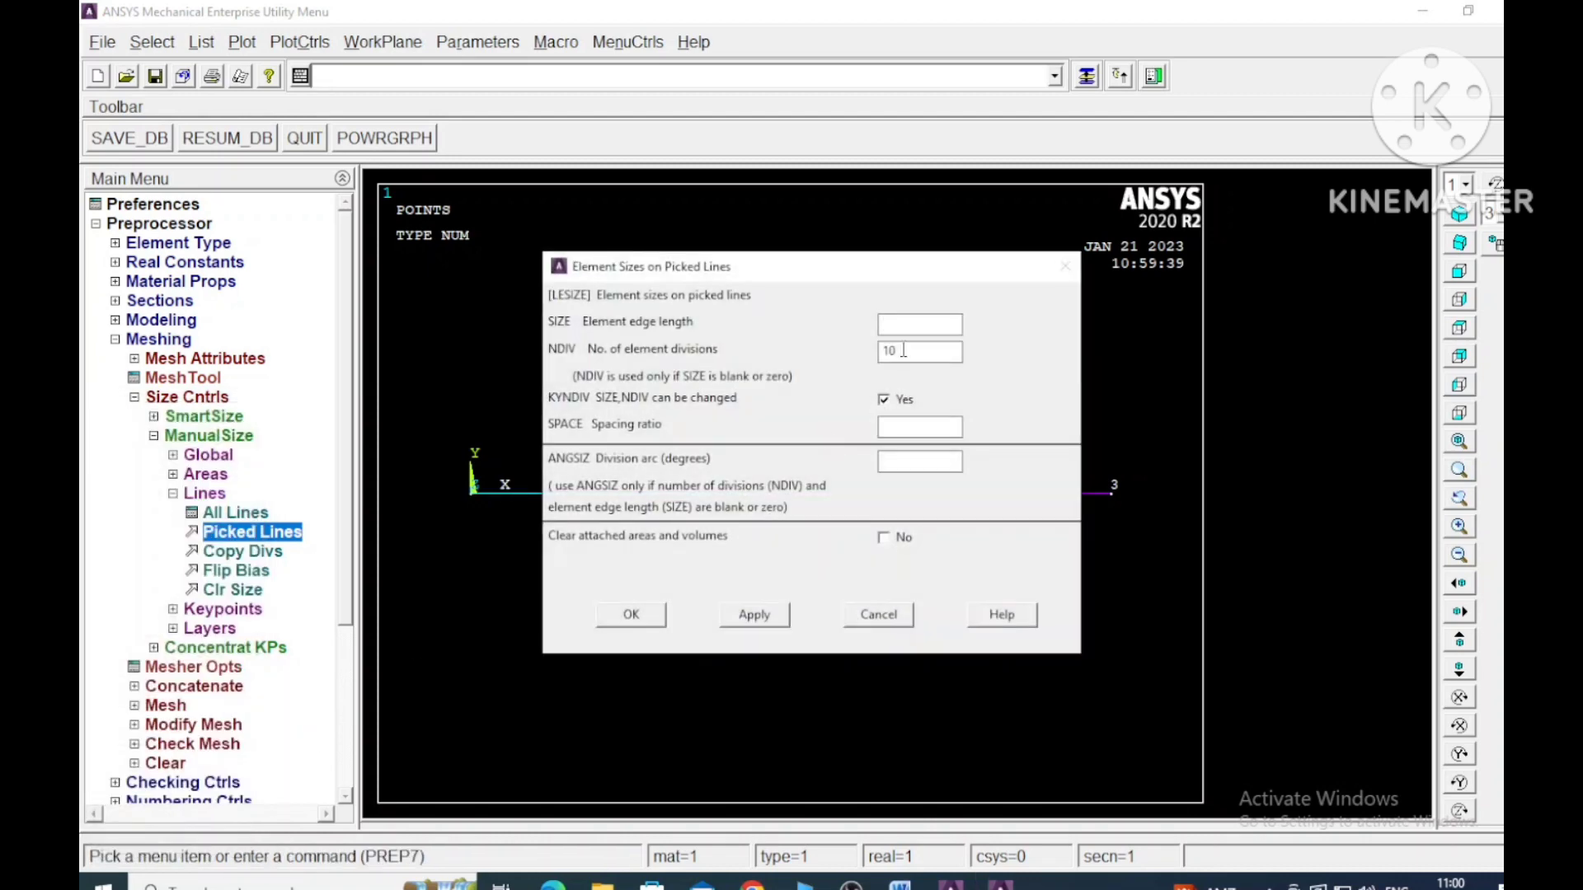
{"action": "left_click_drag", "start_coordinate": [910, 347], "coordinate": [759, 355]}
{"action": "type", "text": "5"}
{"action": "left_click", "coordinate": [752, 614]}
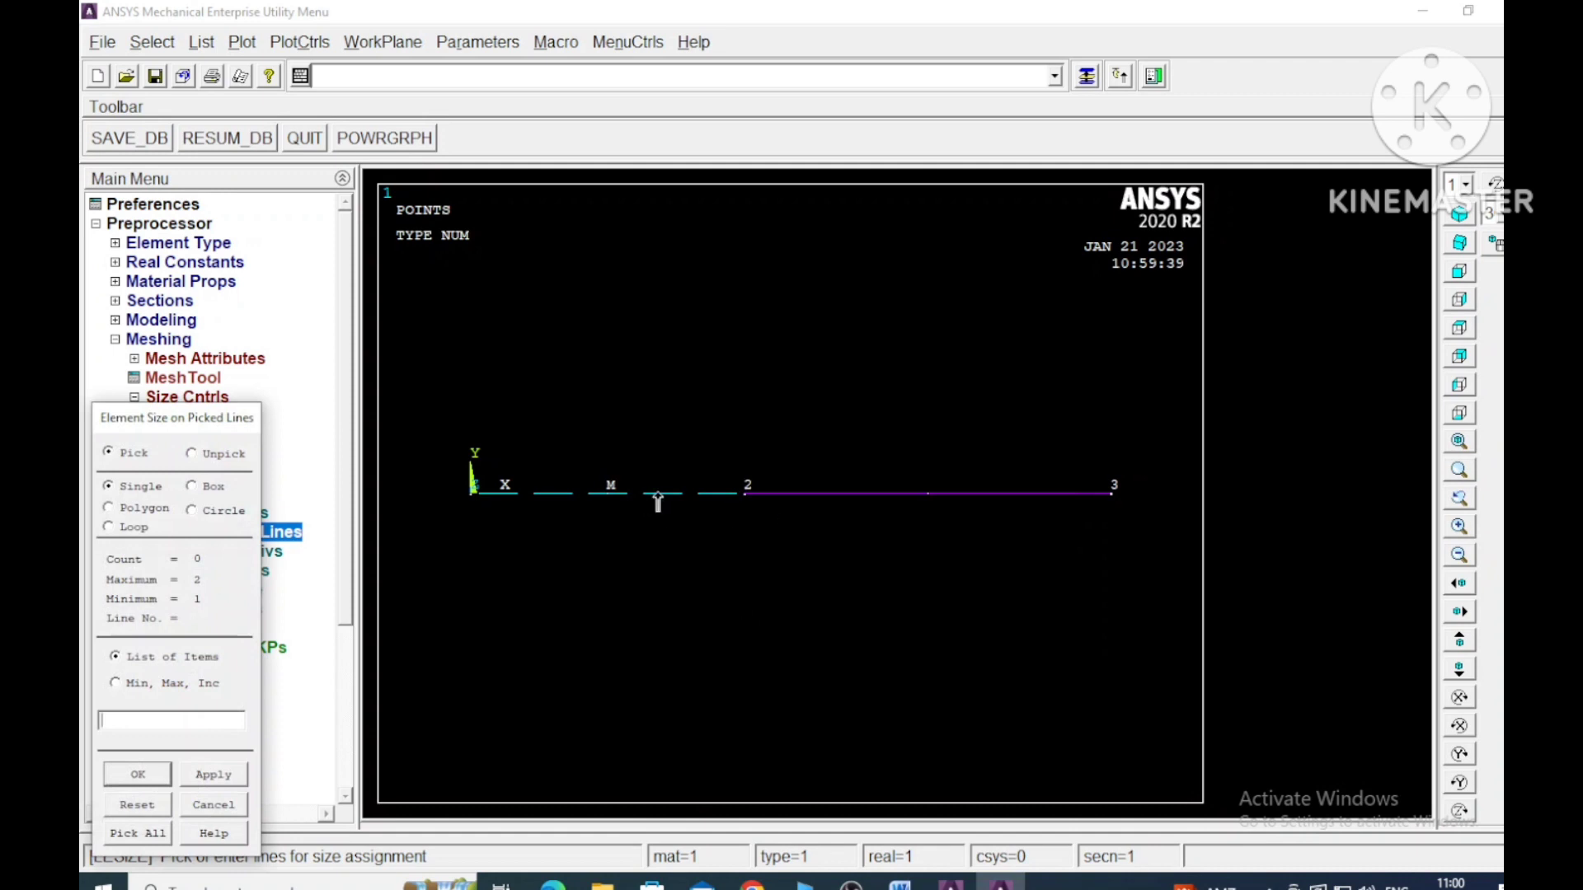
- Set the number of element divisions to 10 on the line between keypoints 2 and 3 and finish line sizing
{"action": "left_click", "coordinate": [918, 502]}
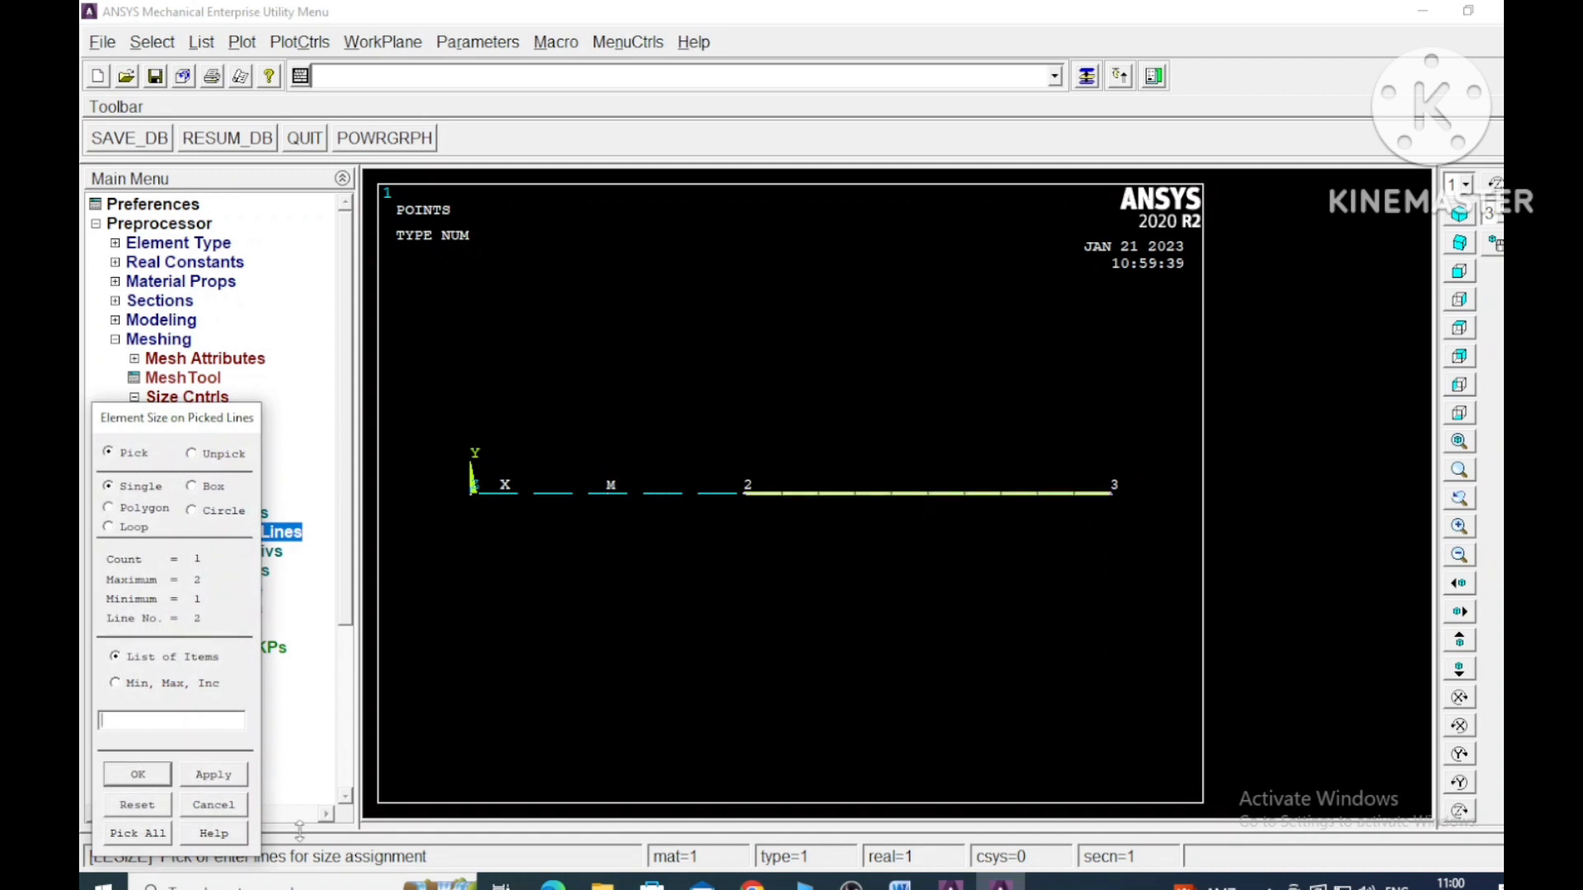
{"action": "left_click", "coordinate": [214, 775]}
{"action": "double_click", "coordinate": [909, 353]}
{"action": "type", "text": "10"}
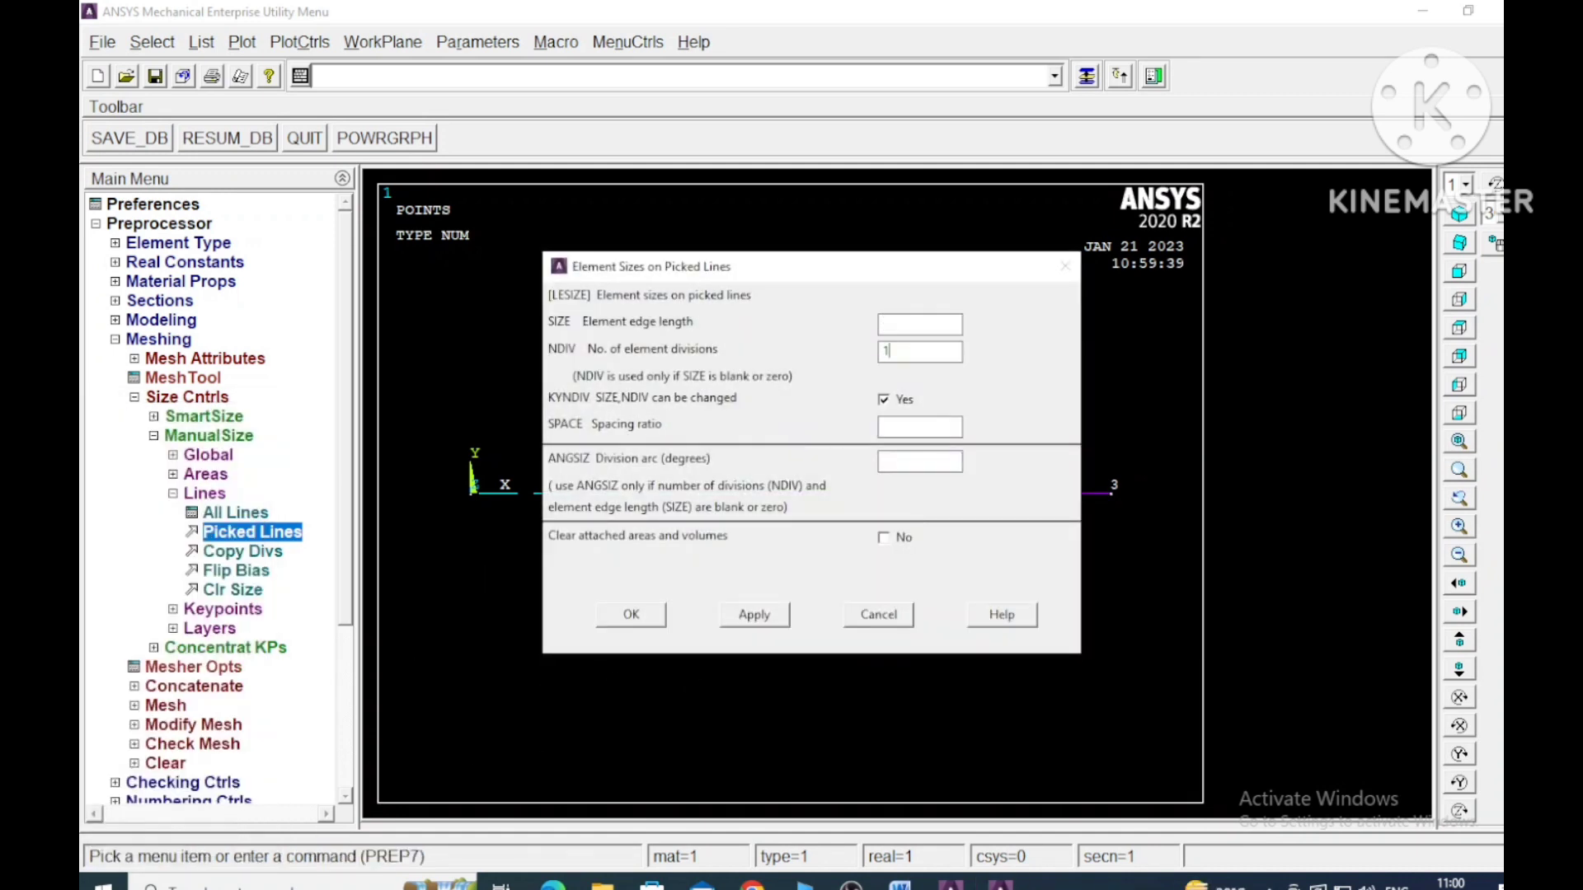
{"action": "left_click", "coordinate": [754, 615]}
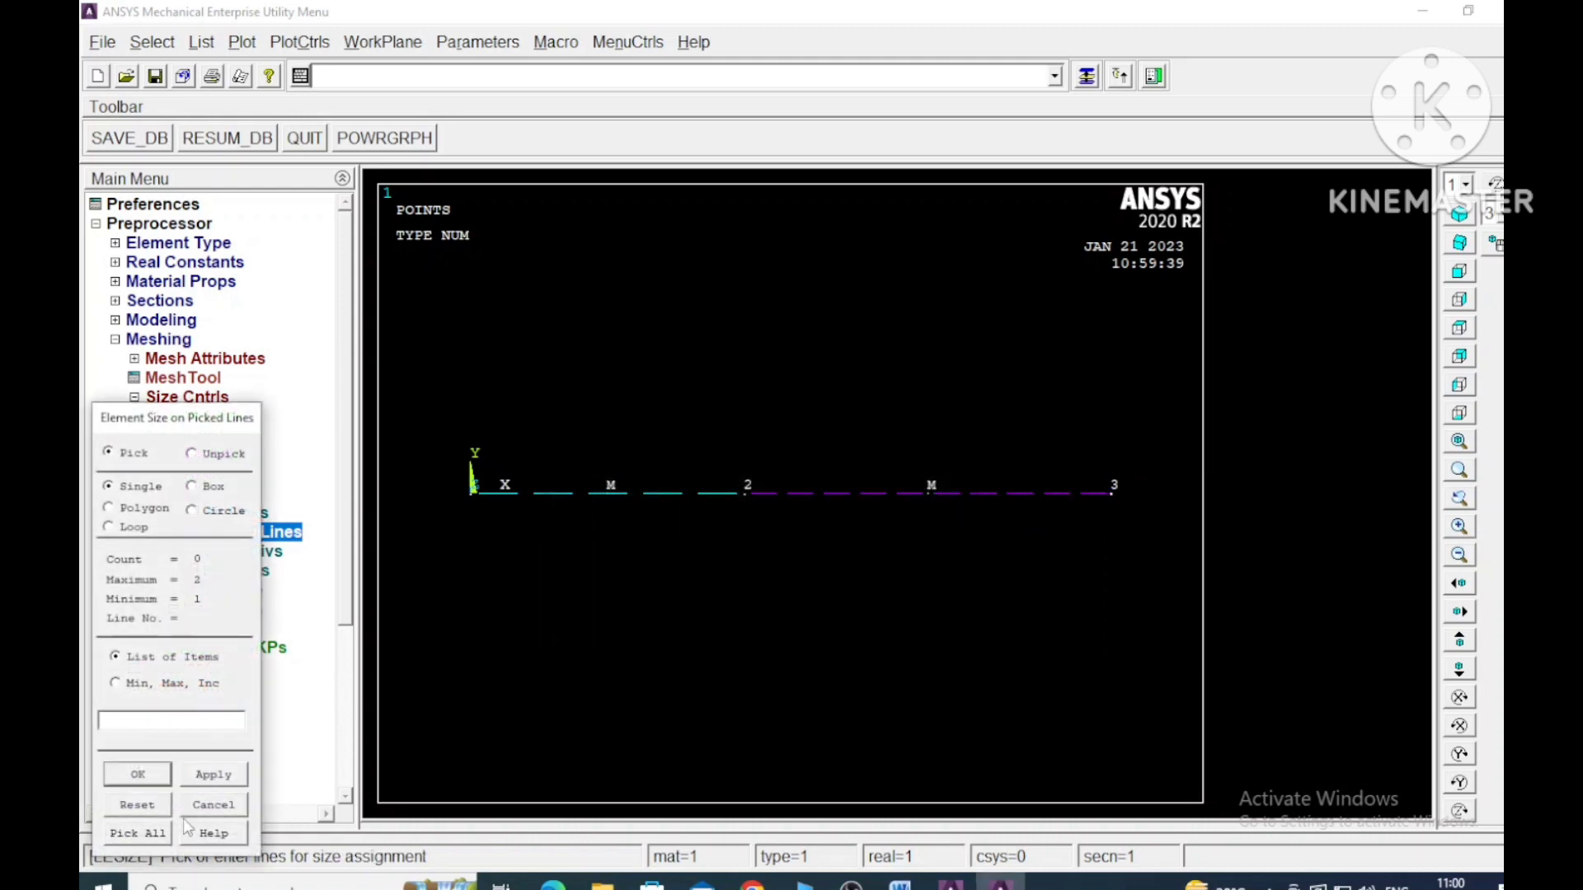
{"action": "left_click", "coordinate": [128, 779]}
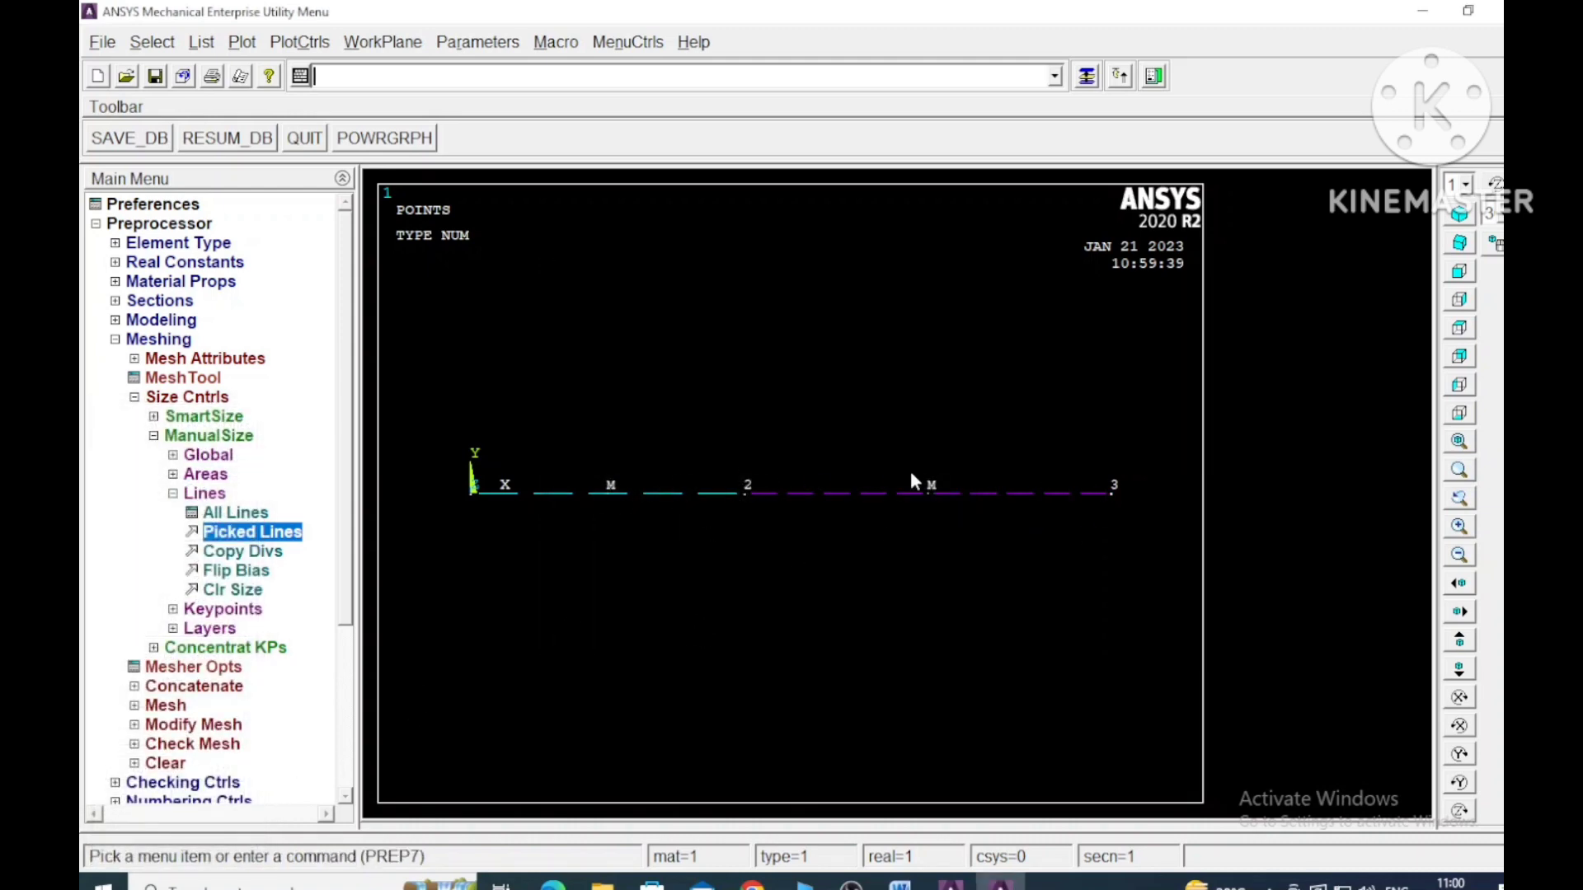
- Mesh both lines of the bar, from keypoint 1 to 2 and from keypoint 2 to 3
{"action": "left_click", "coordinate": [173, 493]}
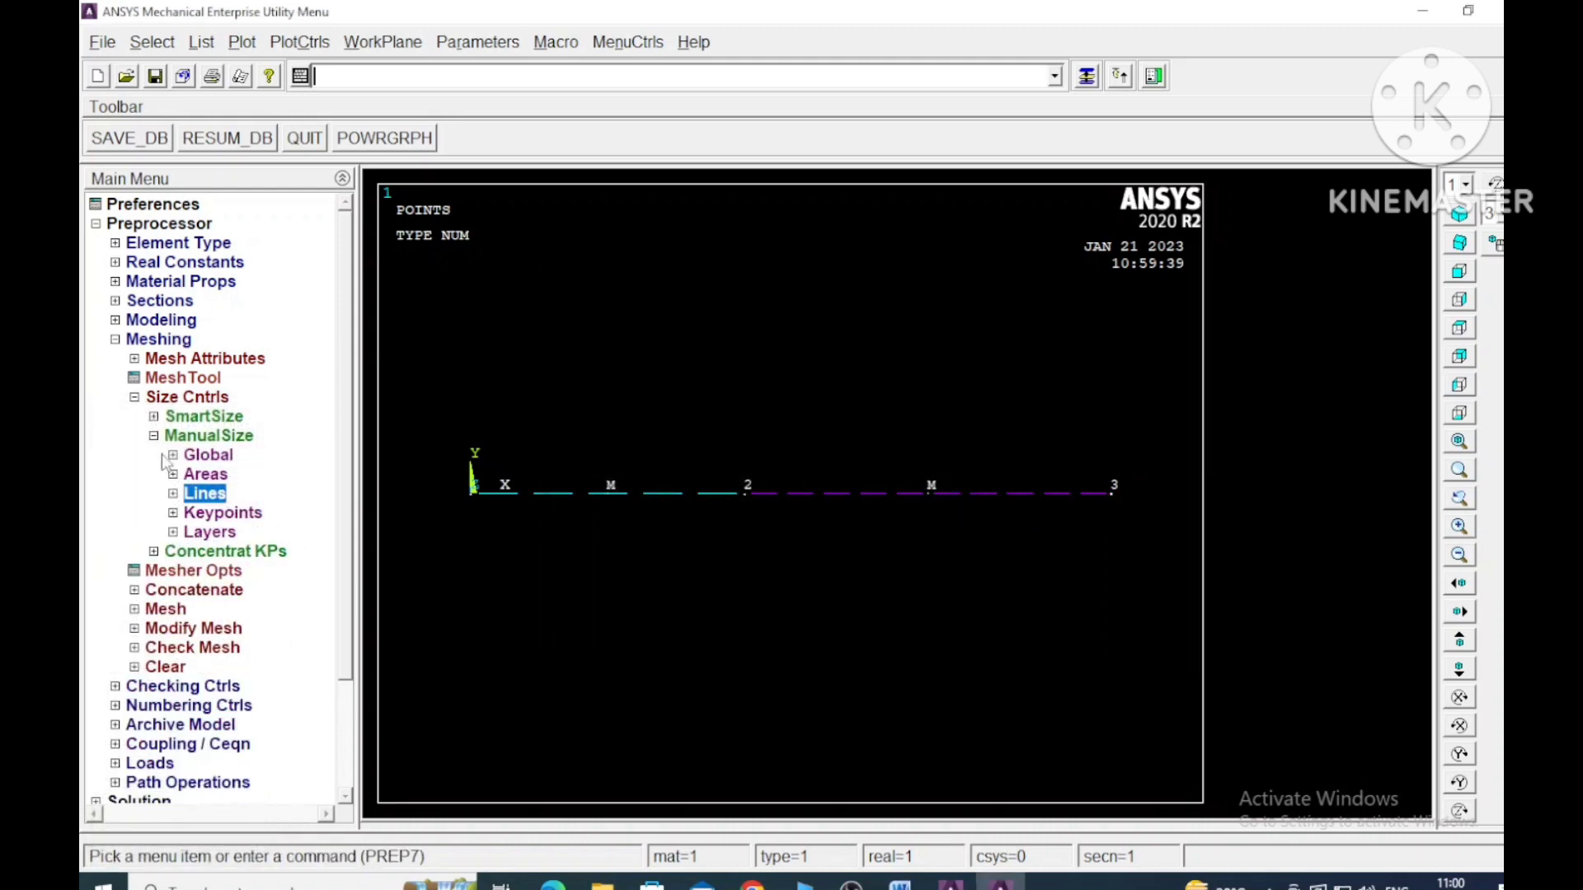
{"action": "left_click", "coordinate": [153, 436]}
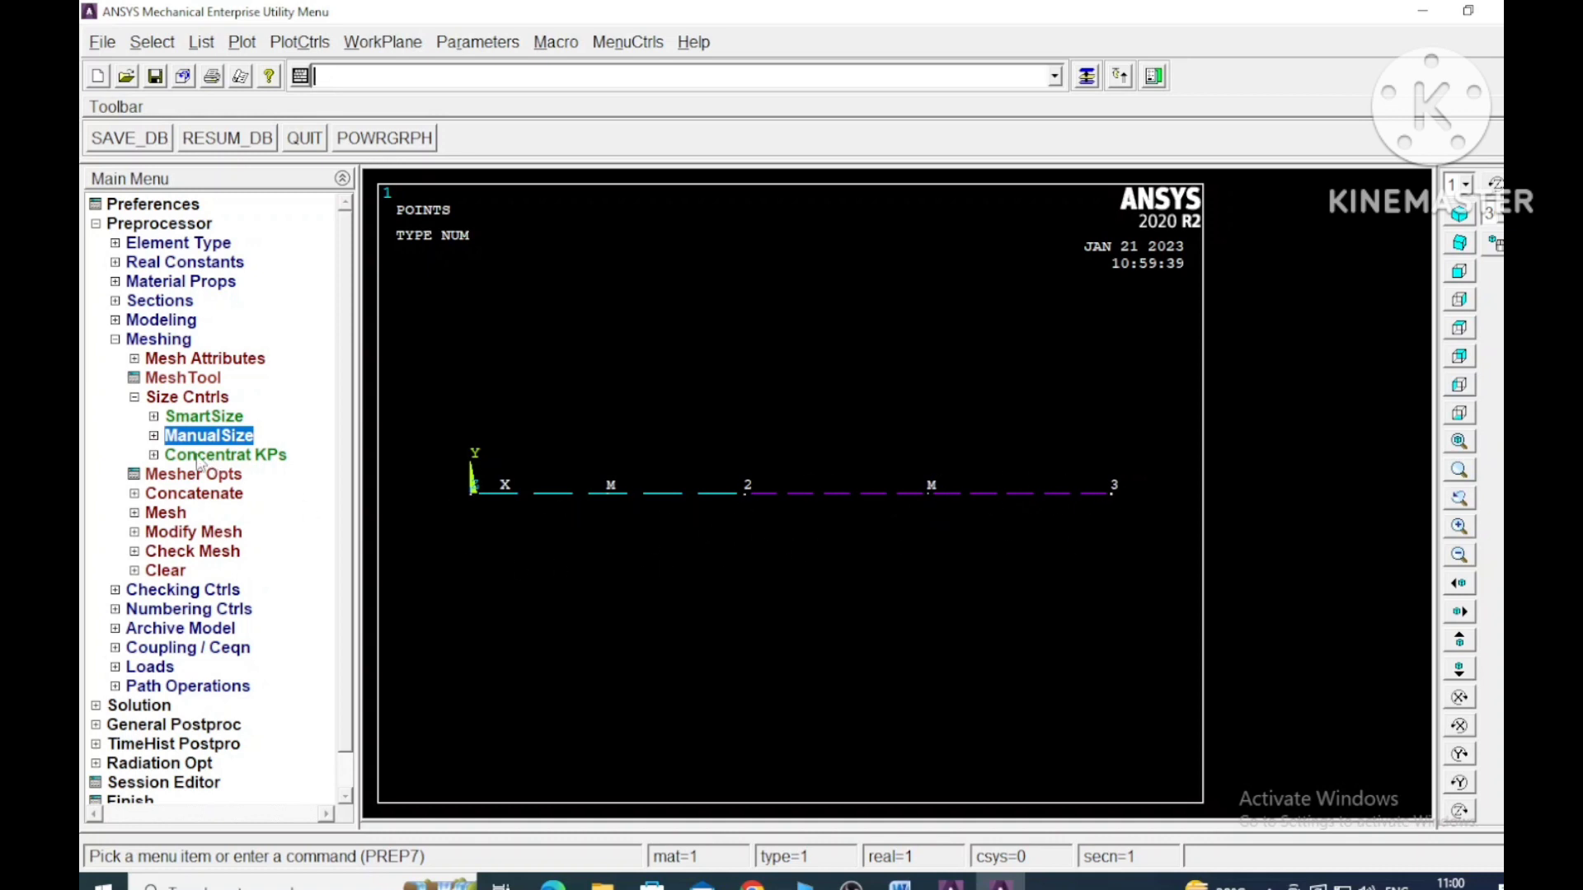
{"action": "left_click", "coordinate": [134, 397]}
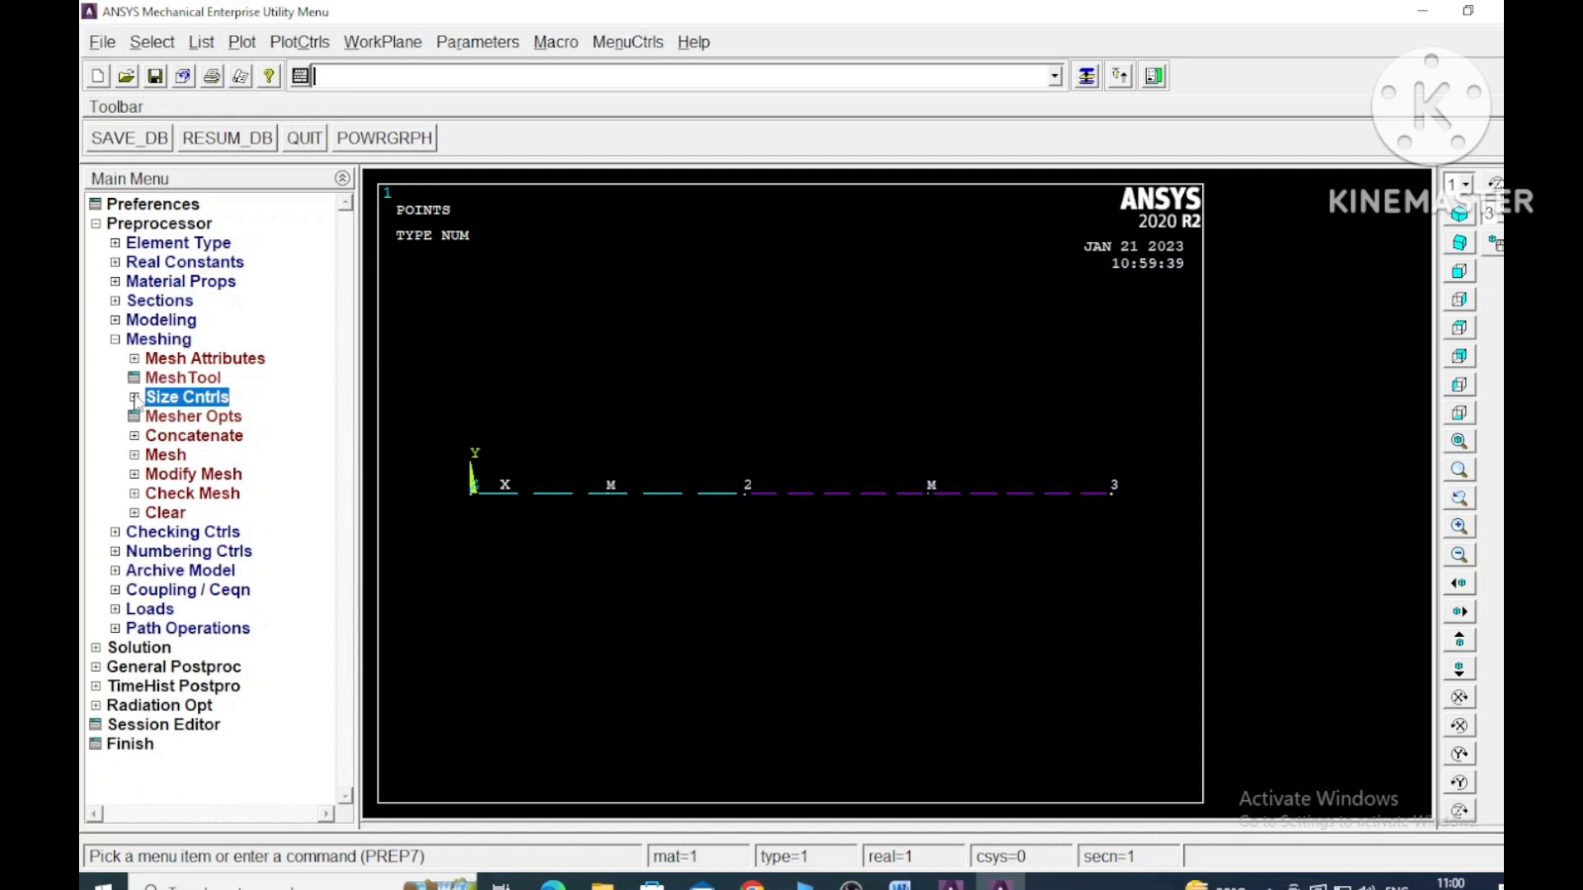
{"action": "left_click", "coordinate": [135, 456]}
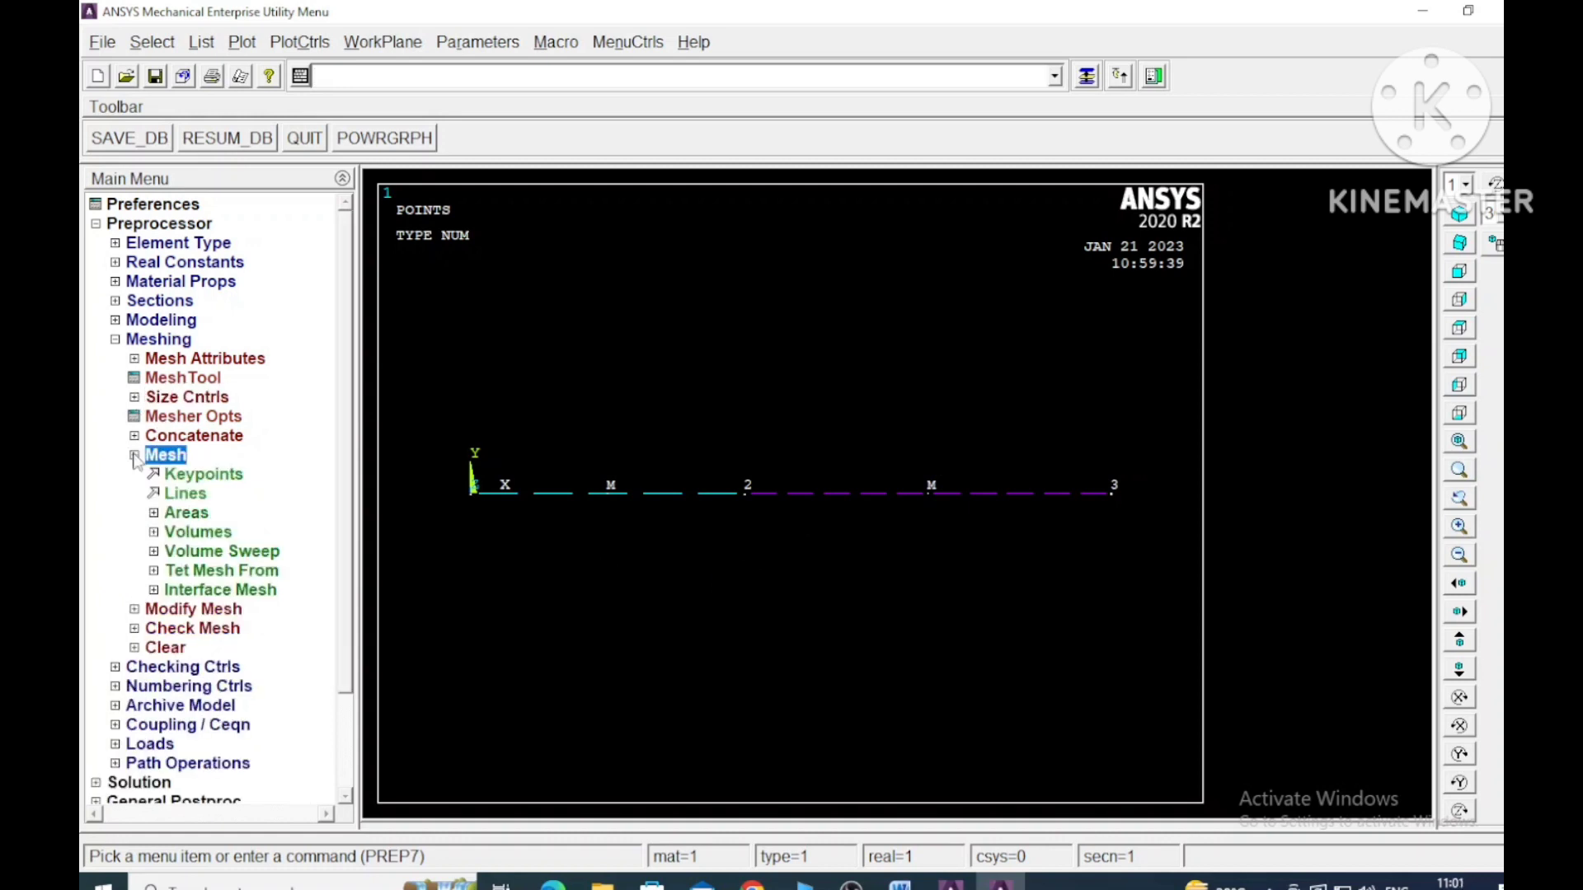
{"action": "left_click", "coordinate": [185, 495]}
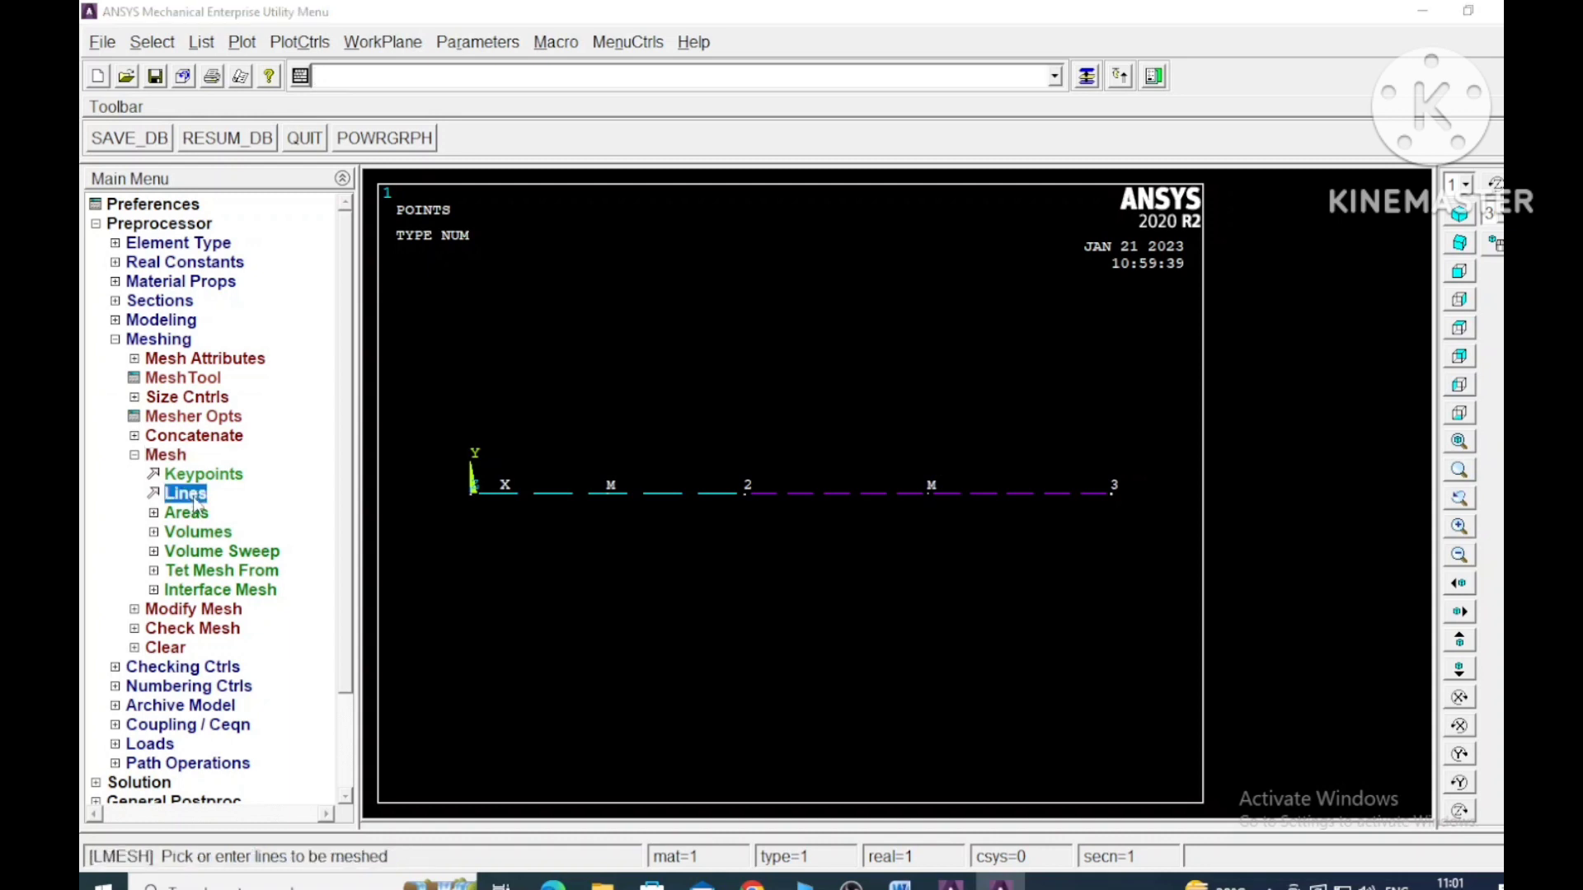
{"action": "left_click", "coordinate": [669, 494]}
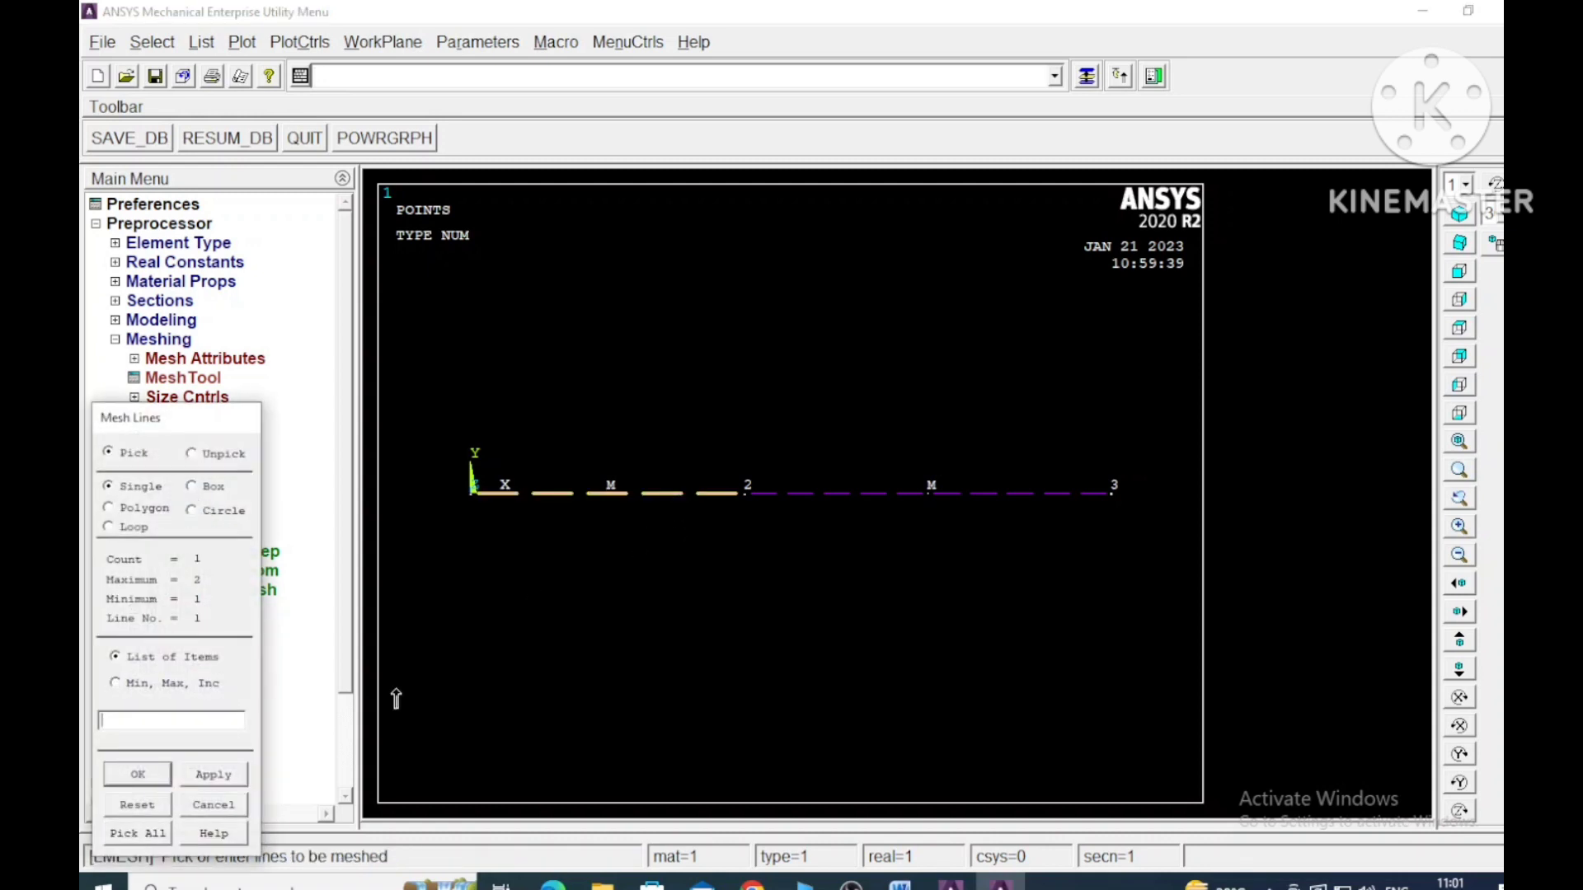
{"action": "left_click", "coordinate": [884, 497]}
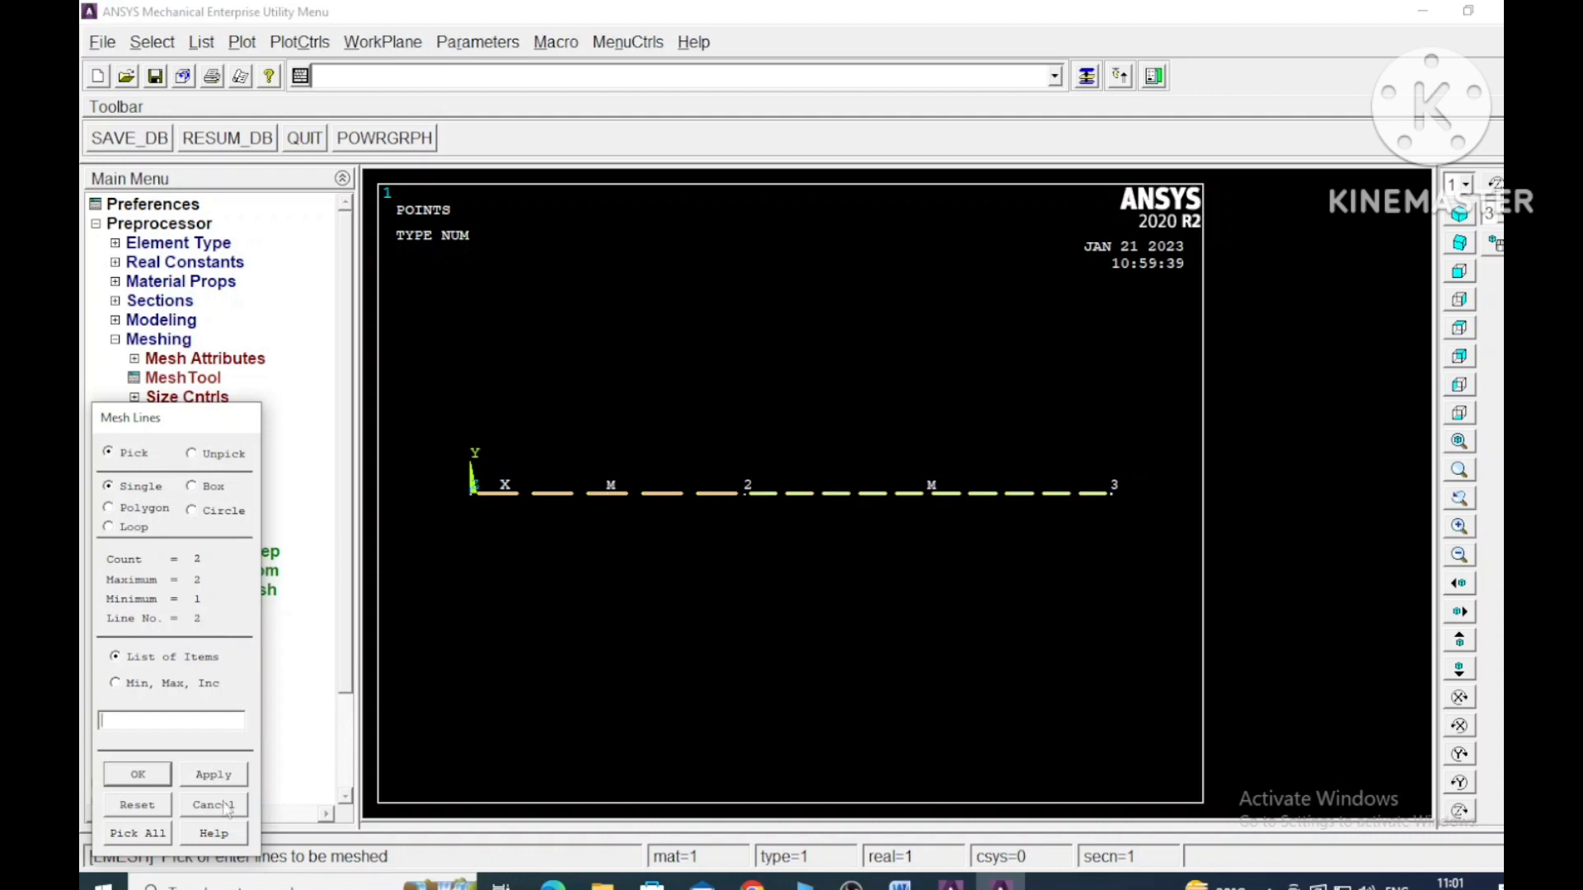
{"action": "left_click", "coordinate": [215, 775]}
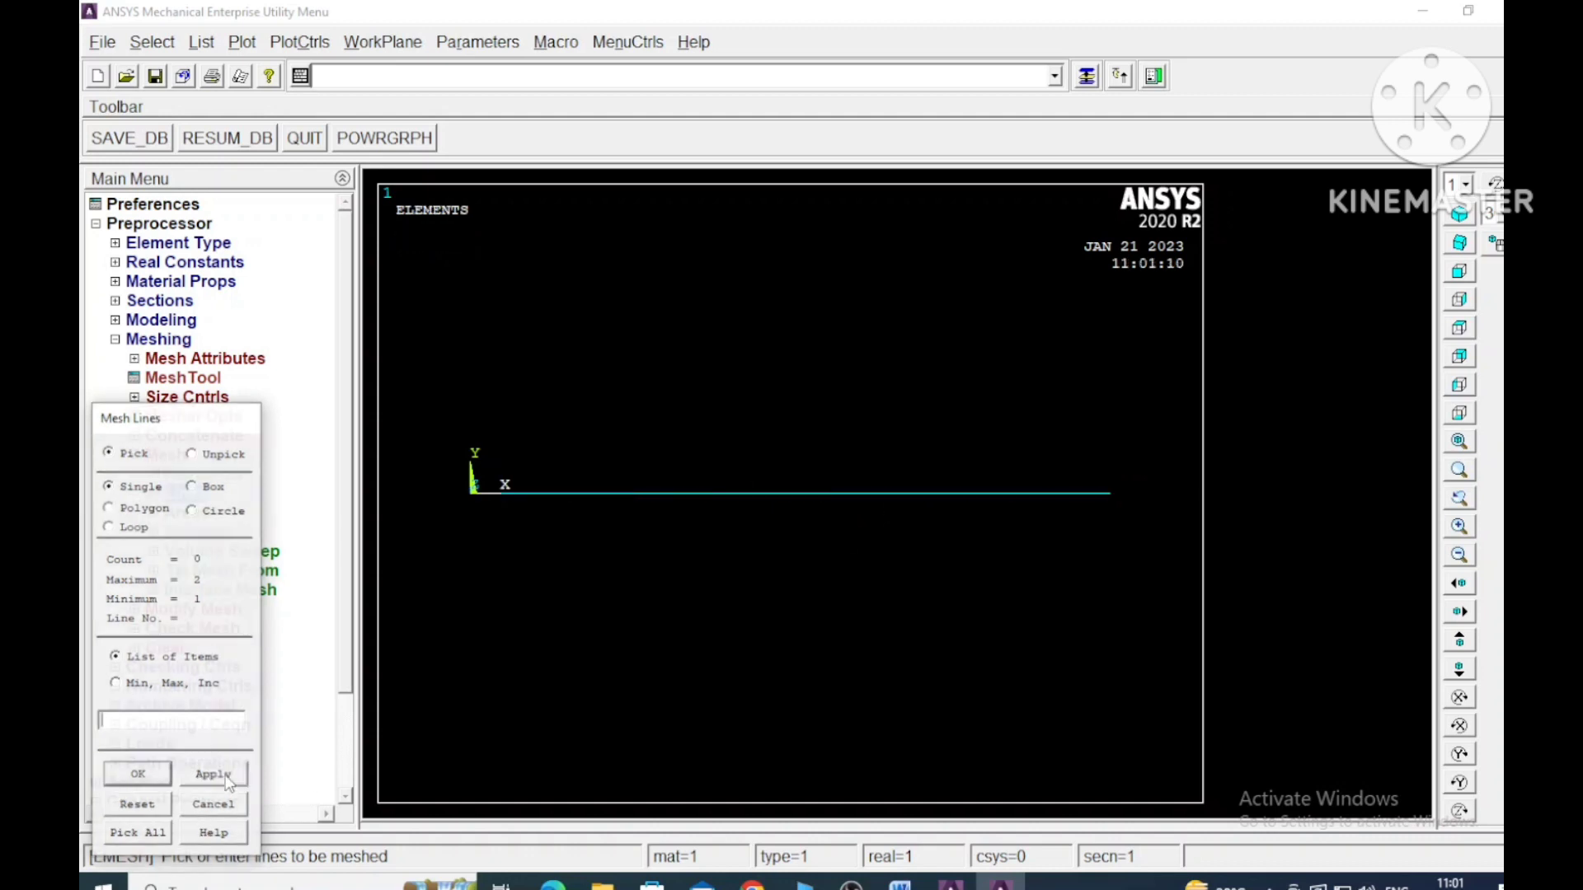
{"action": "left_click", "coordinate": [134, 777]}
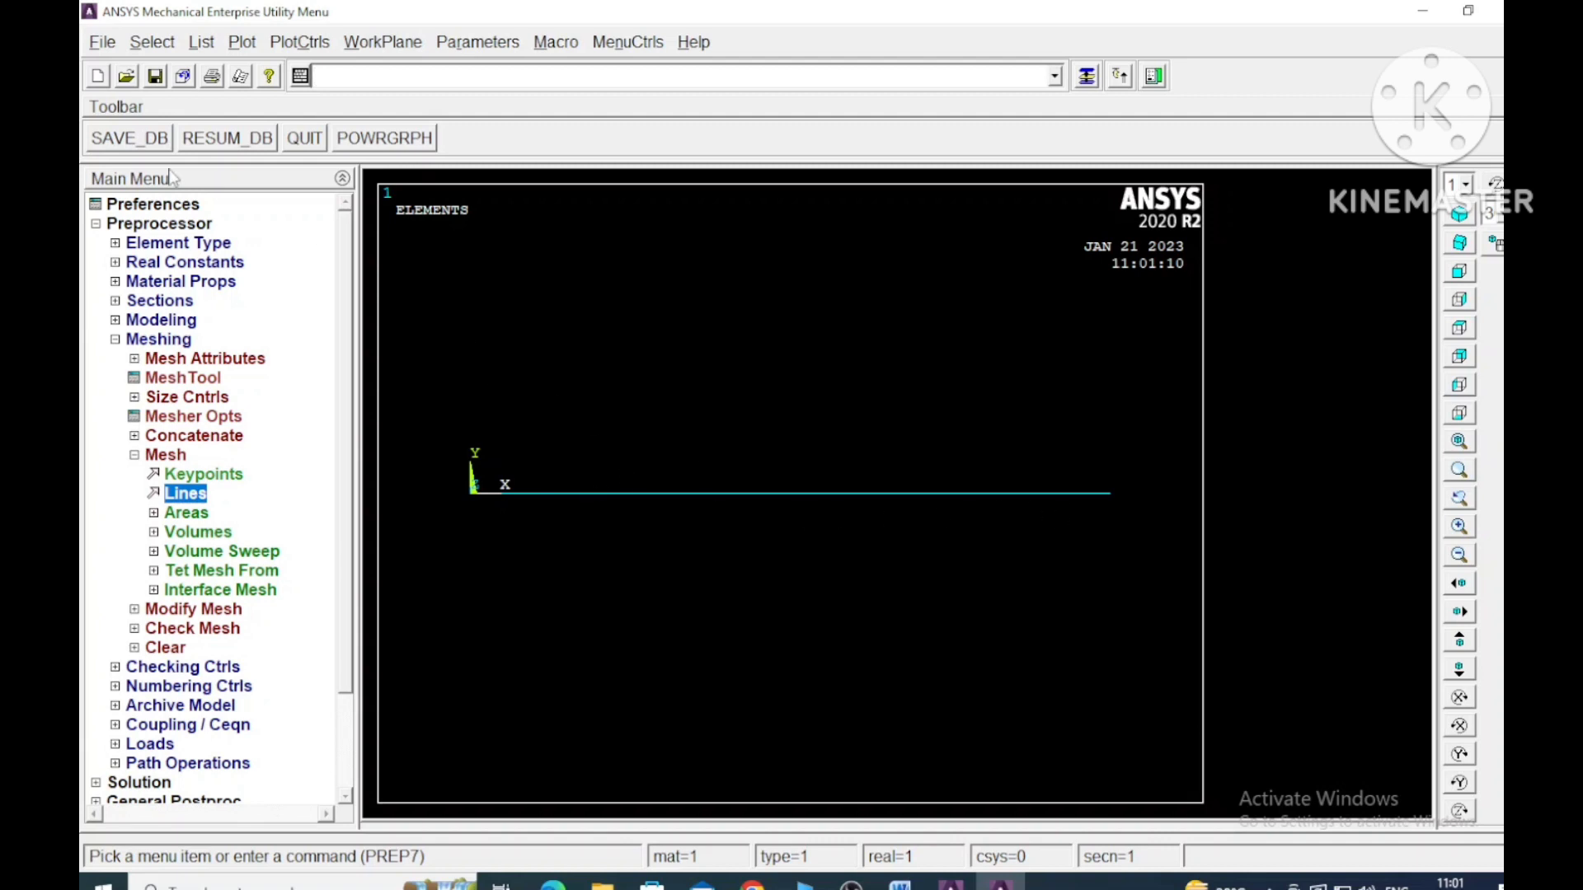
- Plot the bar's keypoints in place of the elements and close the meshing options
{"action": "left_click", "coordinate": [241, 43]}
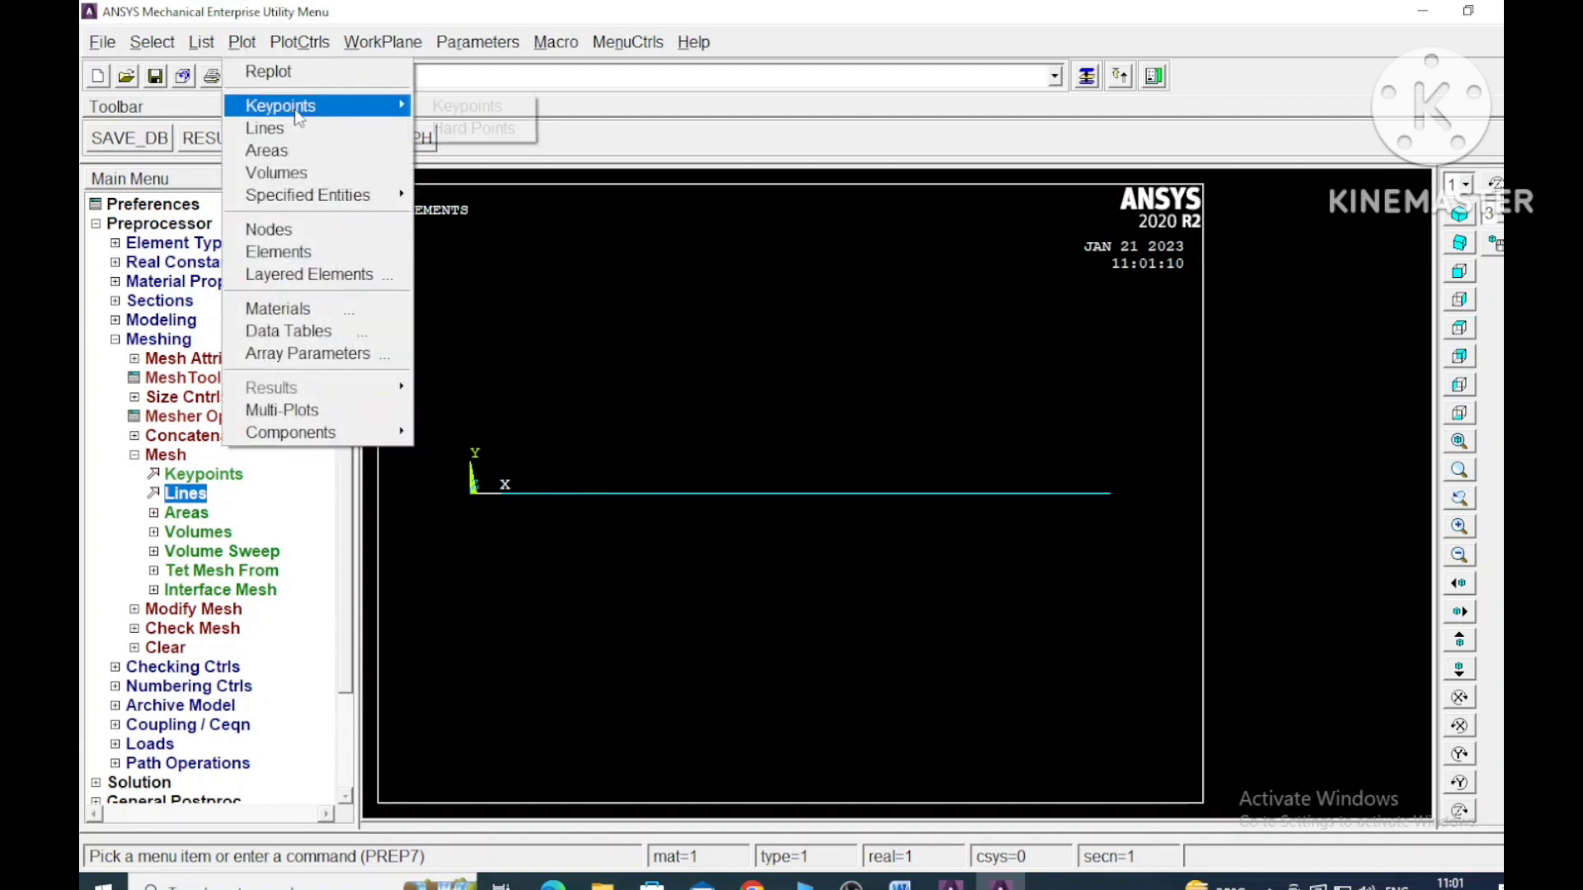
{"action": "mouse_move", "coordinate": [356, 108]}
{"action": "left_click", "coordinate": [467, 105]}
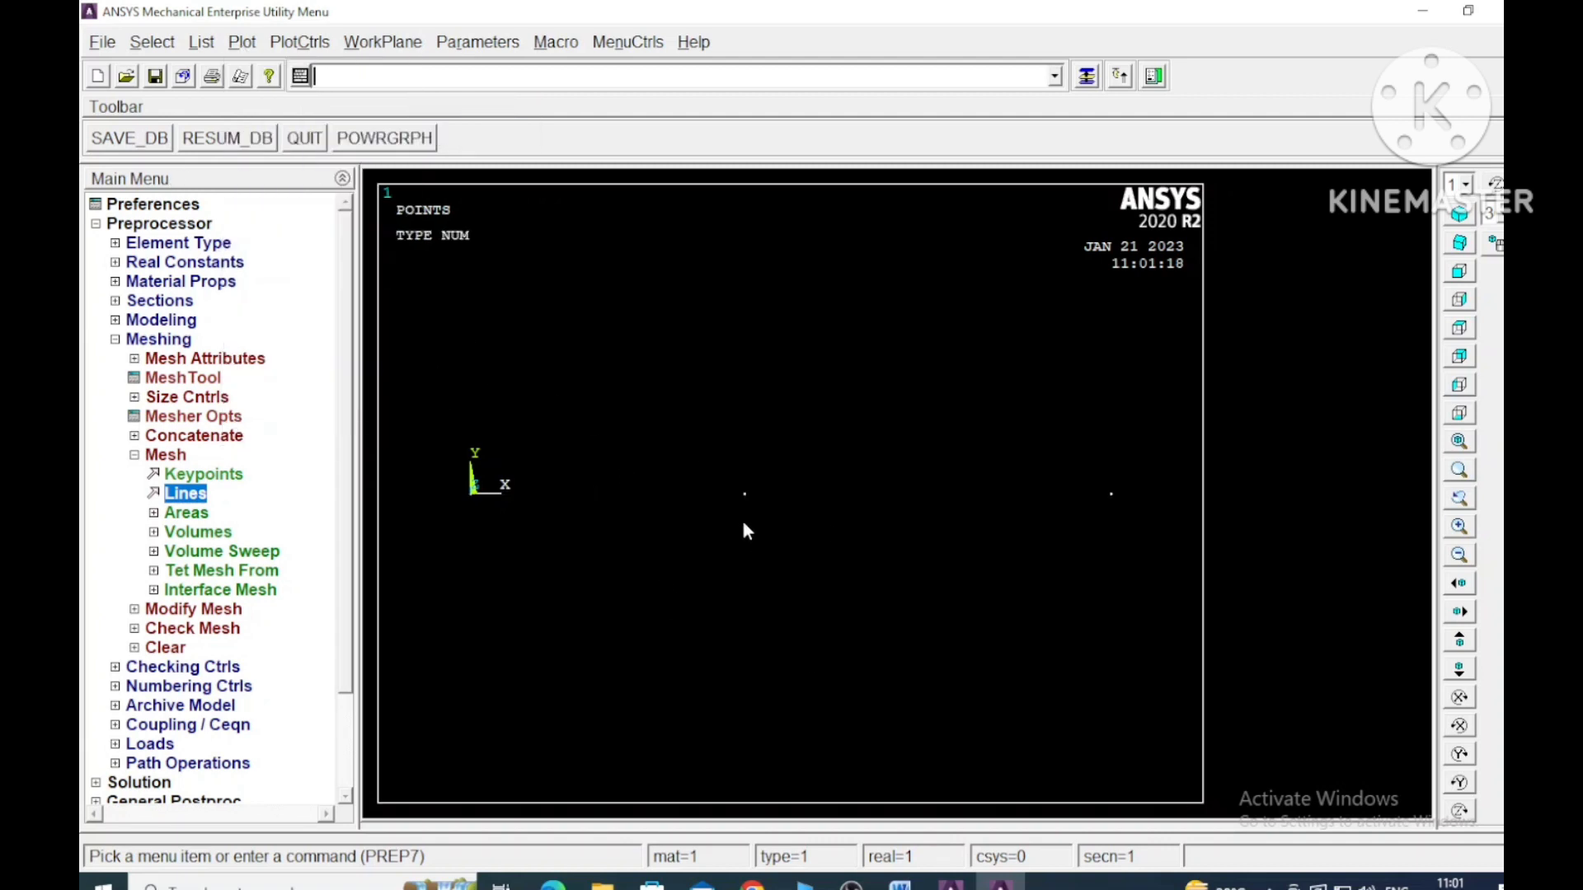
{"action": "left_click", "coordinate": [135, 455]}
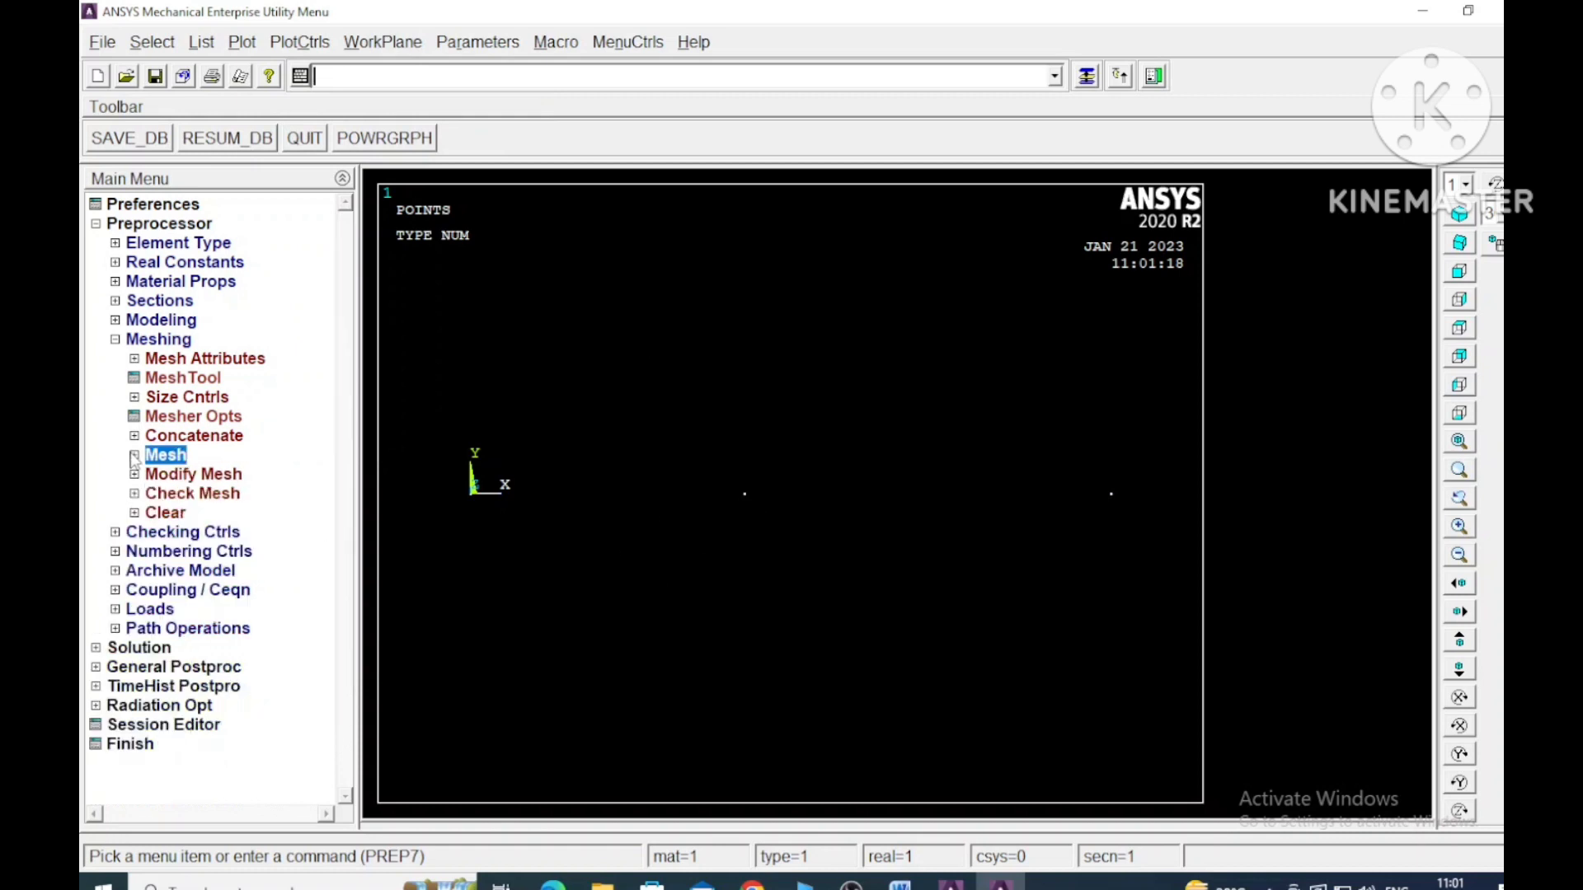
{"action": "left_click", "coordinate": [115, 342]}
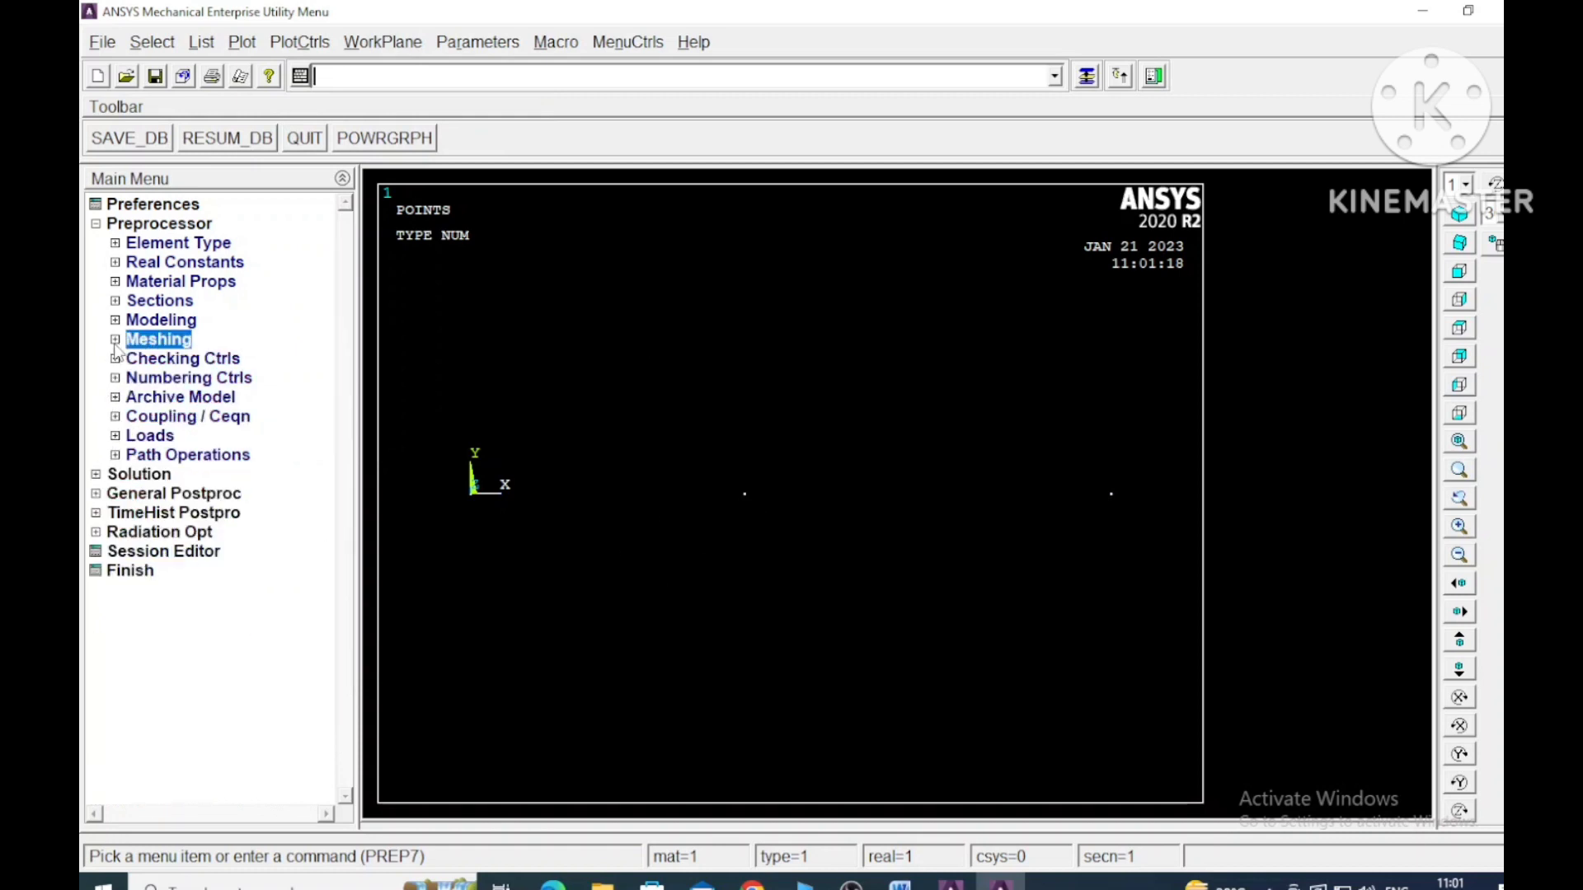
{"action": "left_click", "coordinate": [115, 321]}
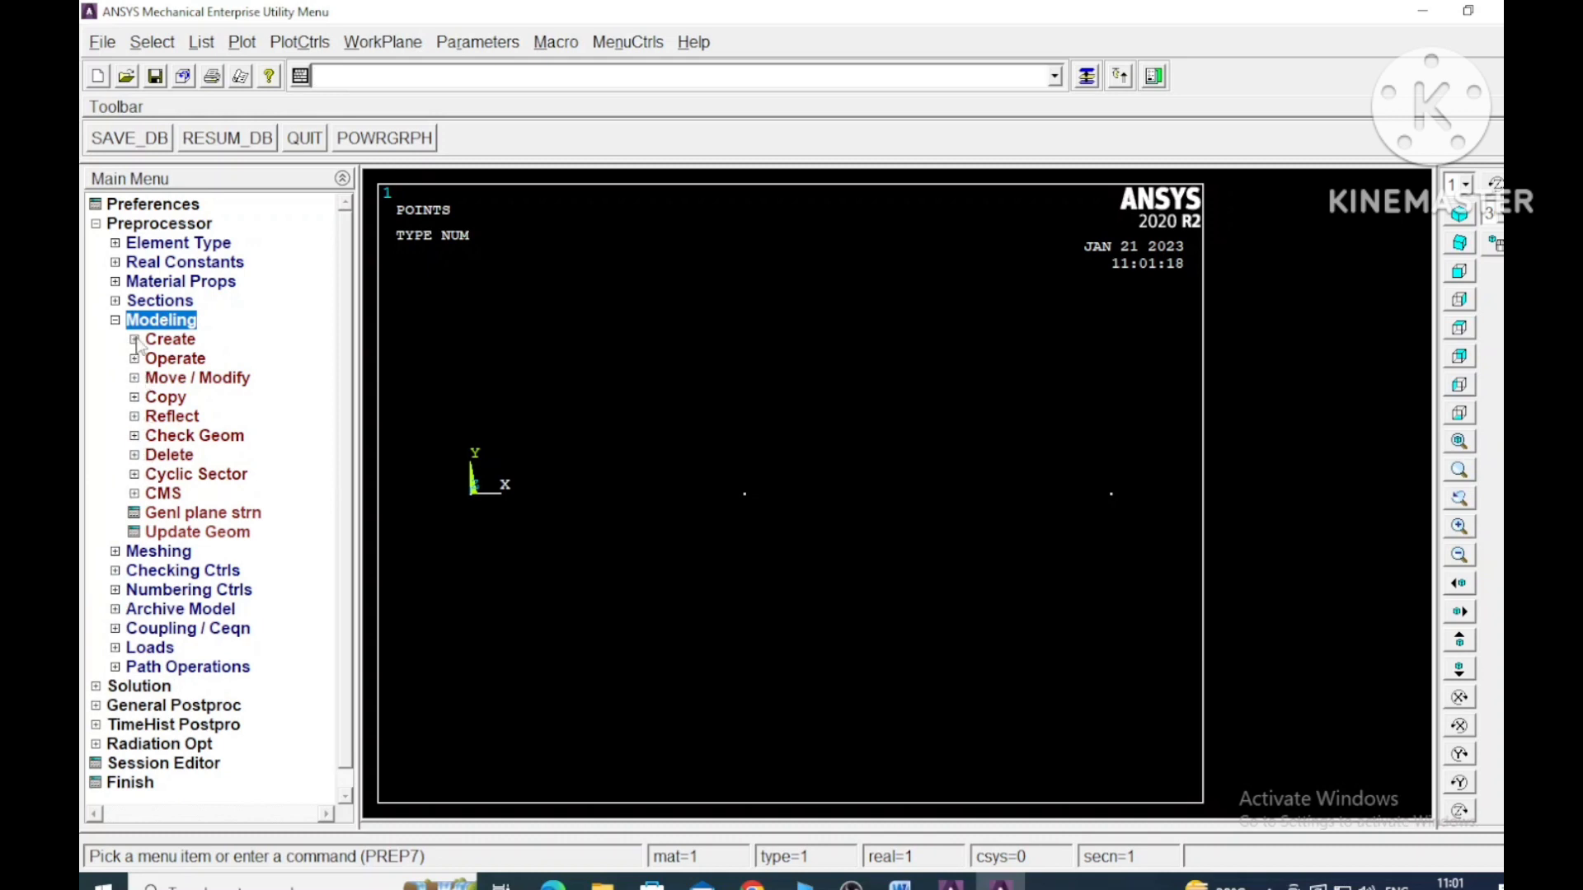
{"action": "left_click", "coordinate": [135, 343]}
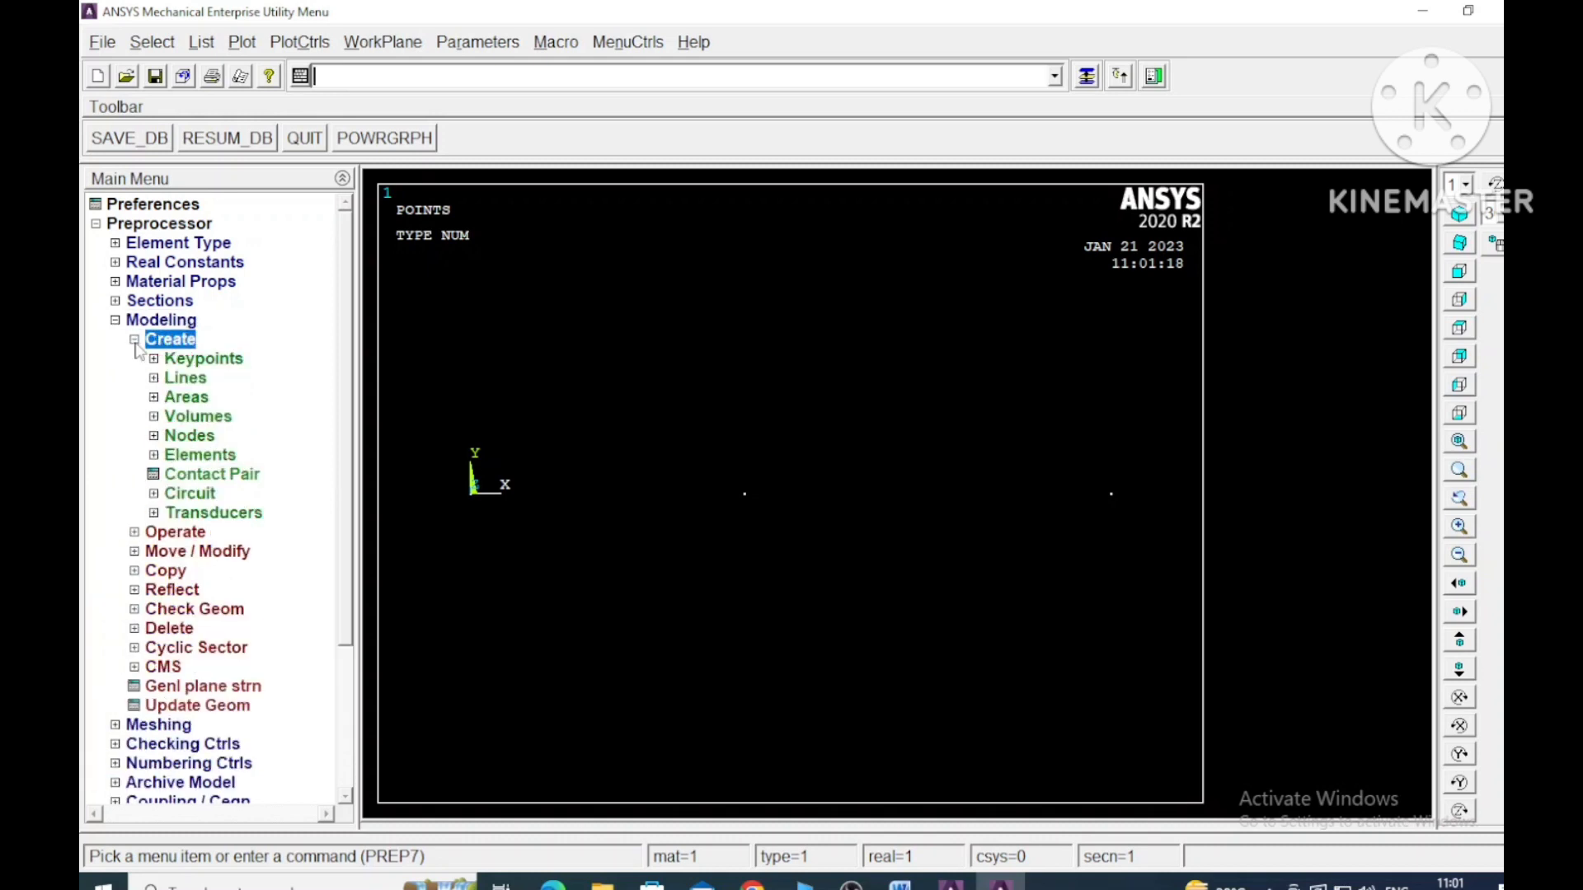
{"action": "left_click", "coordinate": [135, 341]}
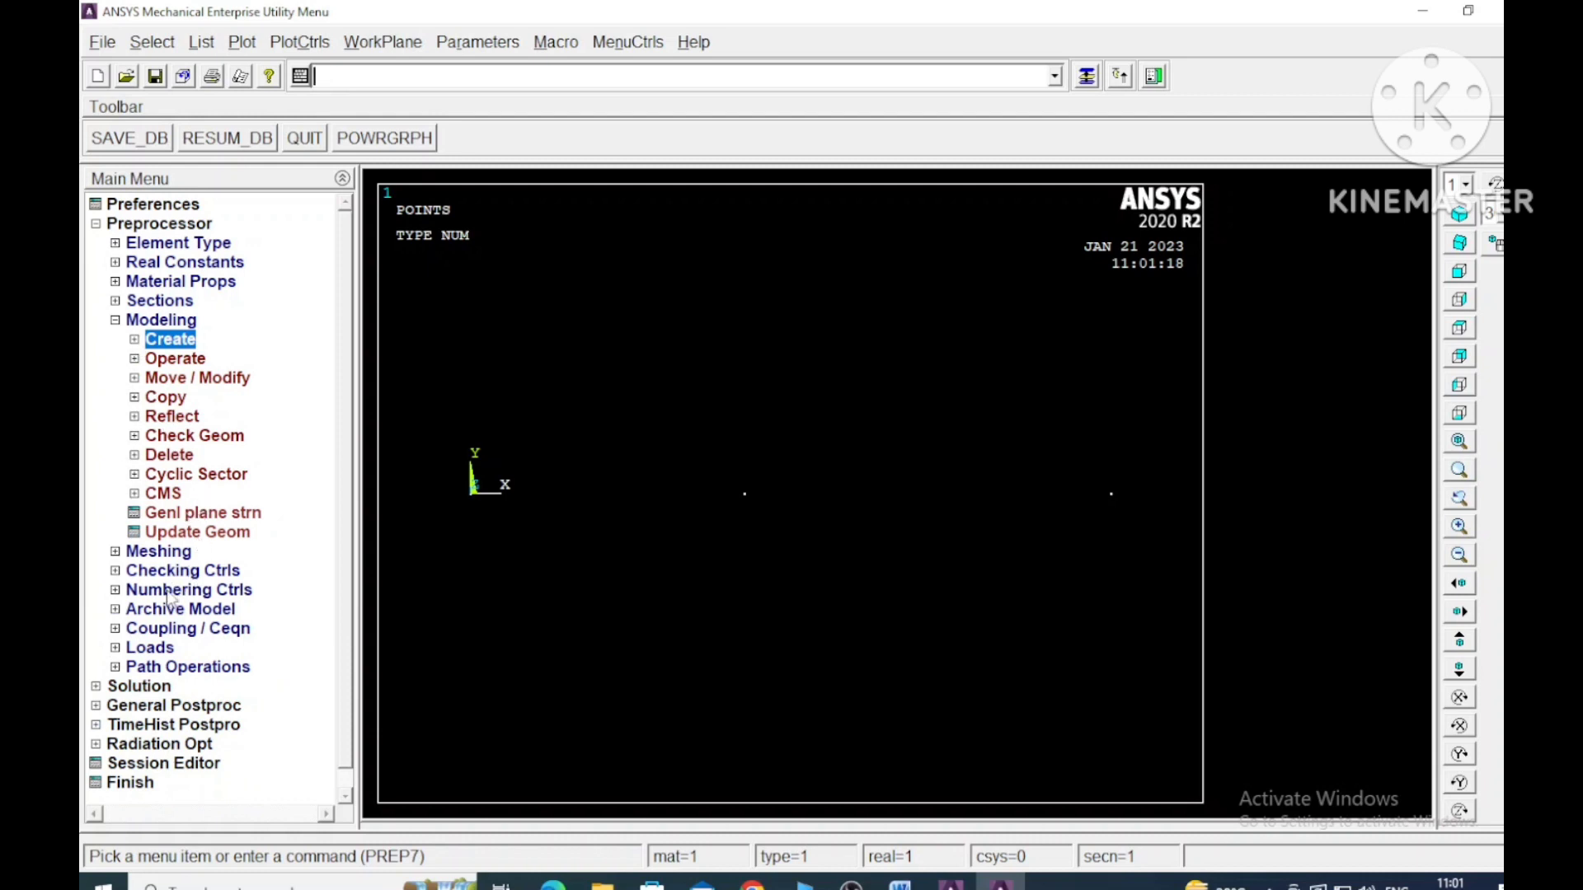
{"action": "left_click", "coordinate": [115, 321]}
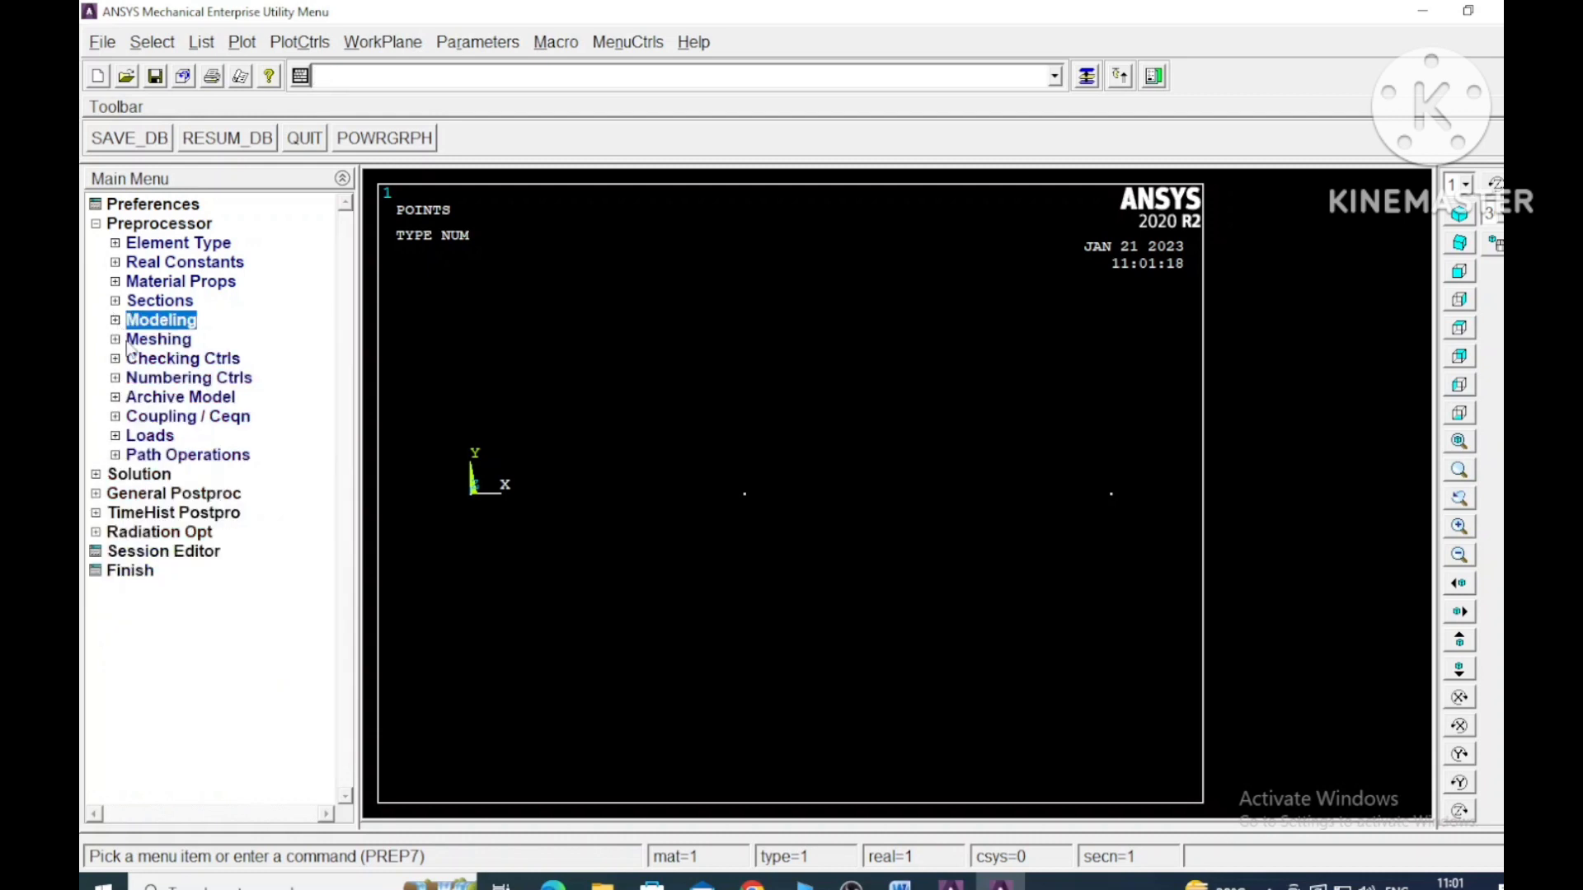
{"action": "left_click", "coordinate": [115, 436]}
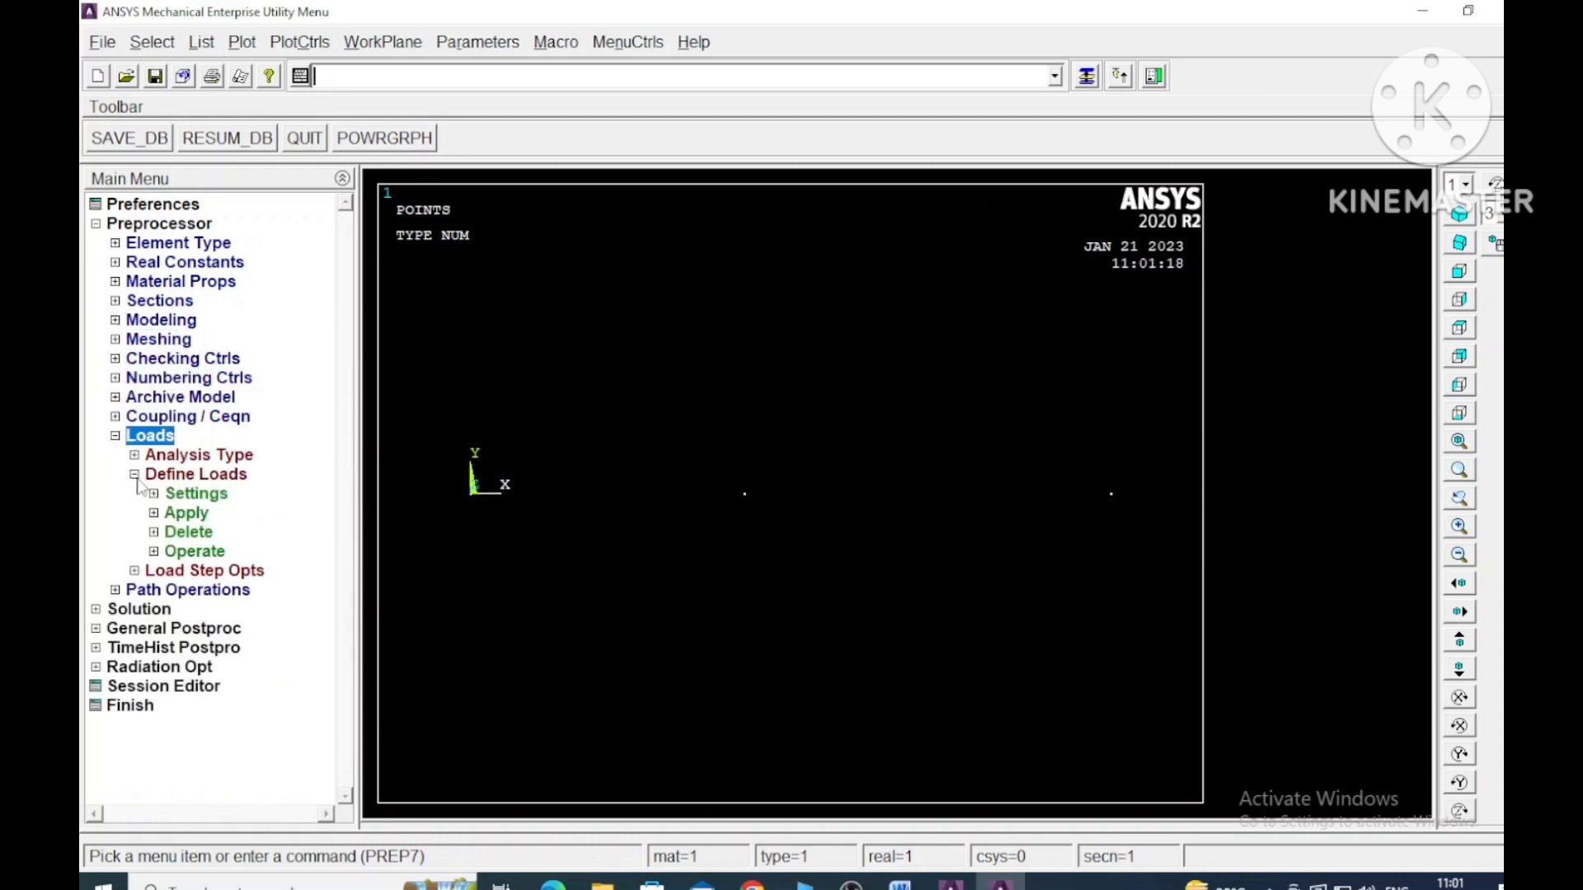
{"action": "left_click", "coordinate": [154, 513]}
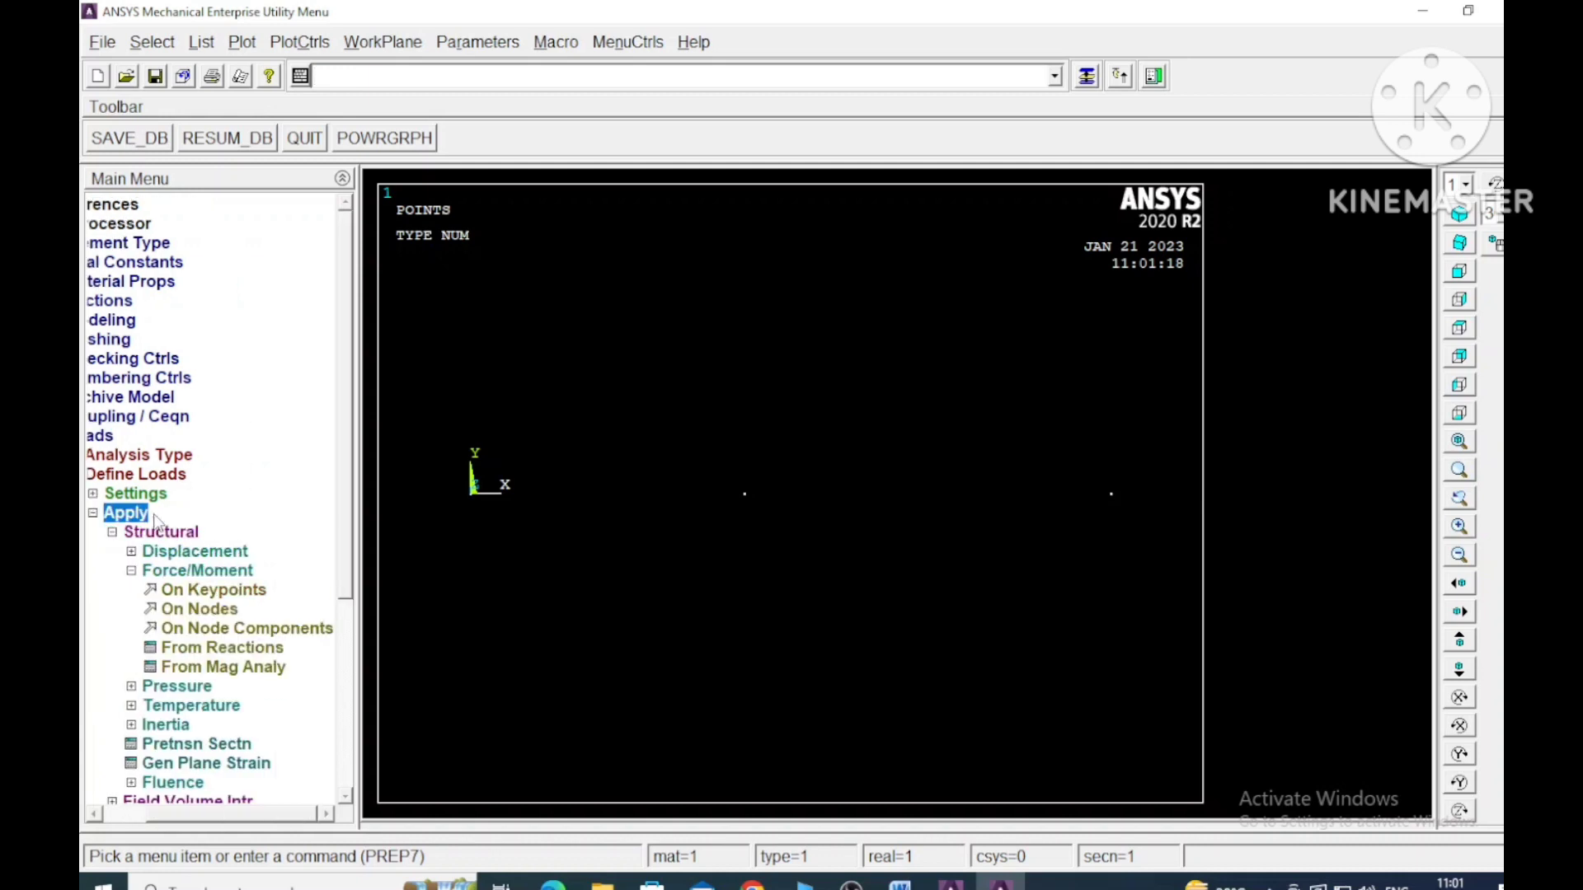
{"action": "left_click", "coordinate": [133, 552]}
{"action": "left_click", "coordinate": [232, 632]}
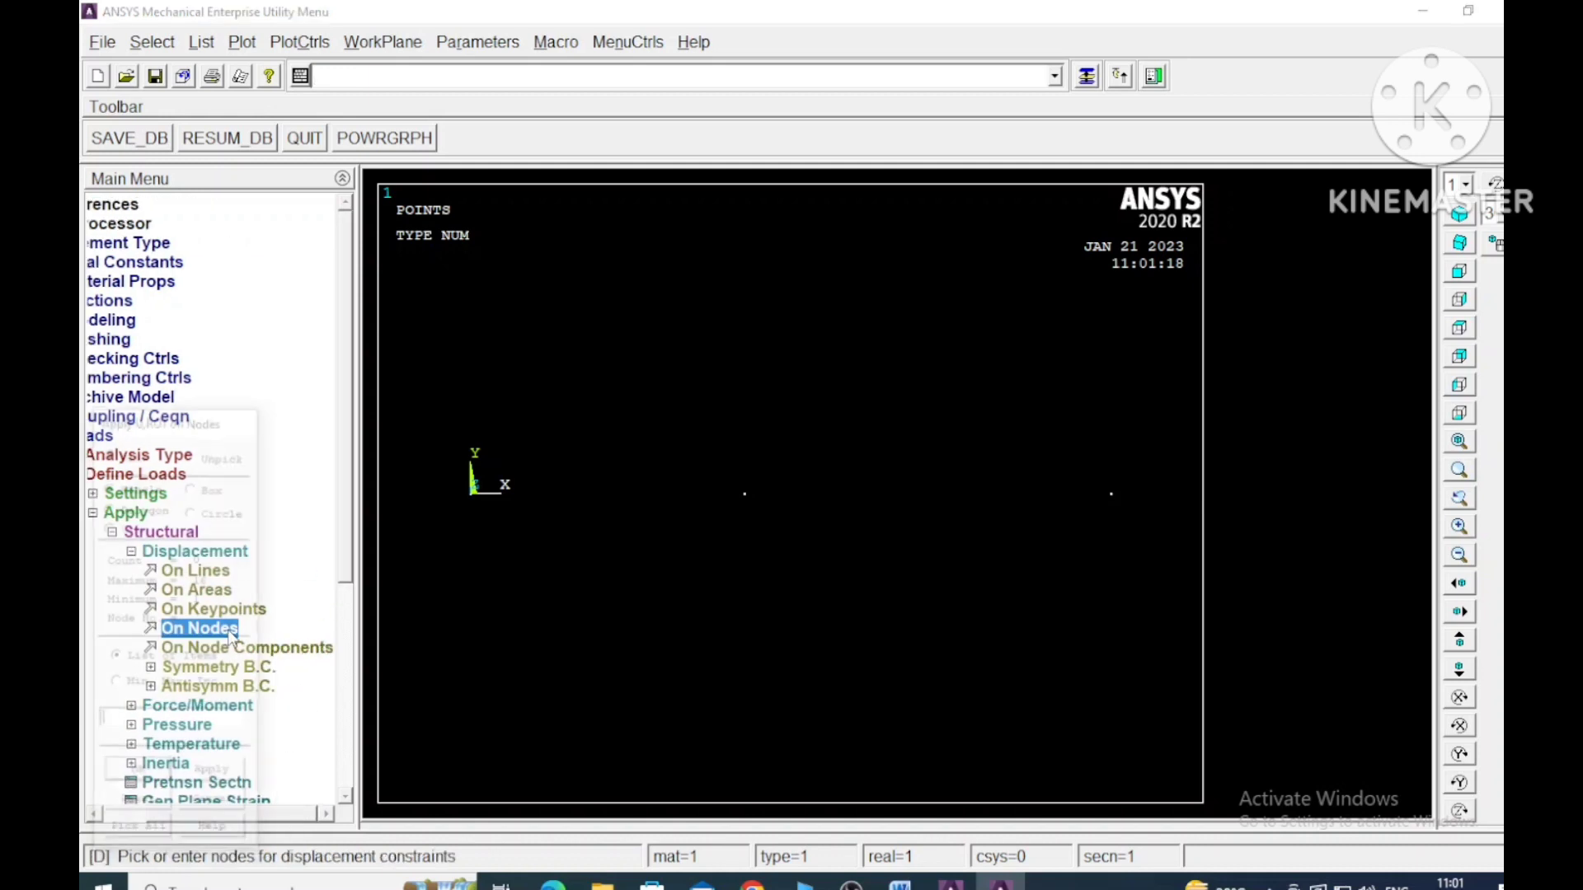
{"action": "left_click", "coordinate": [746, 495]}
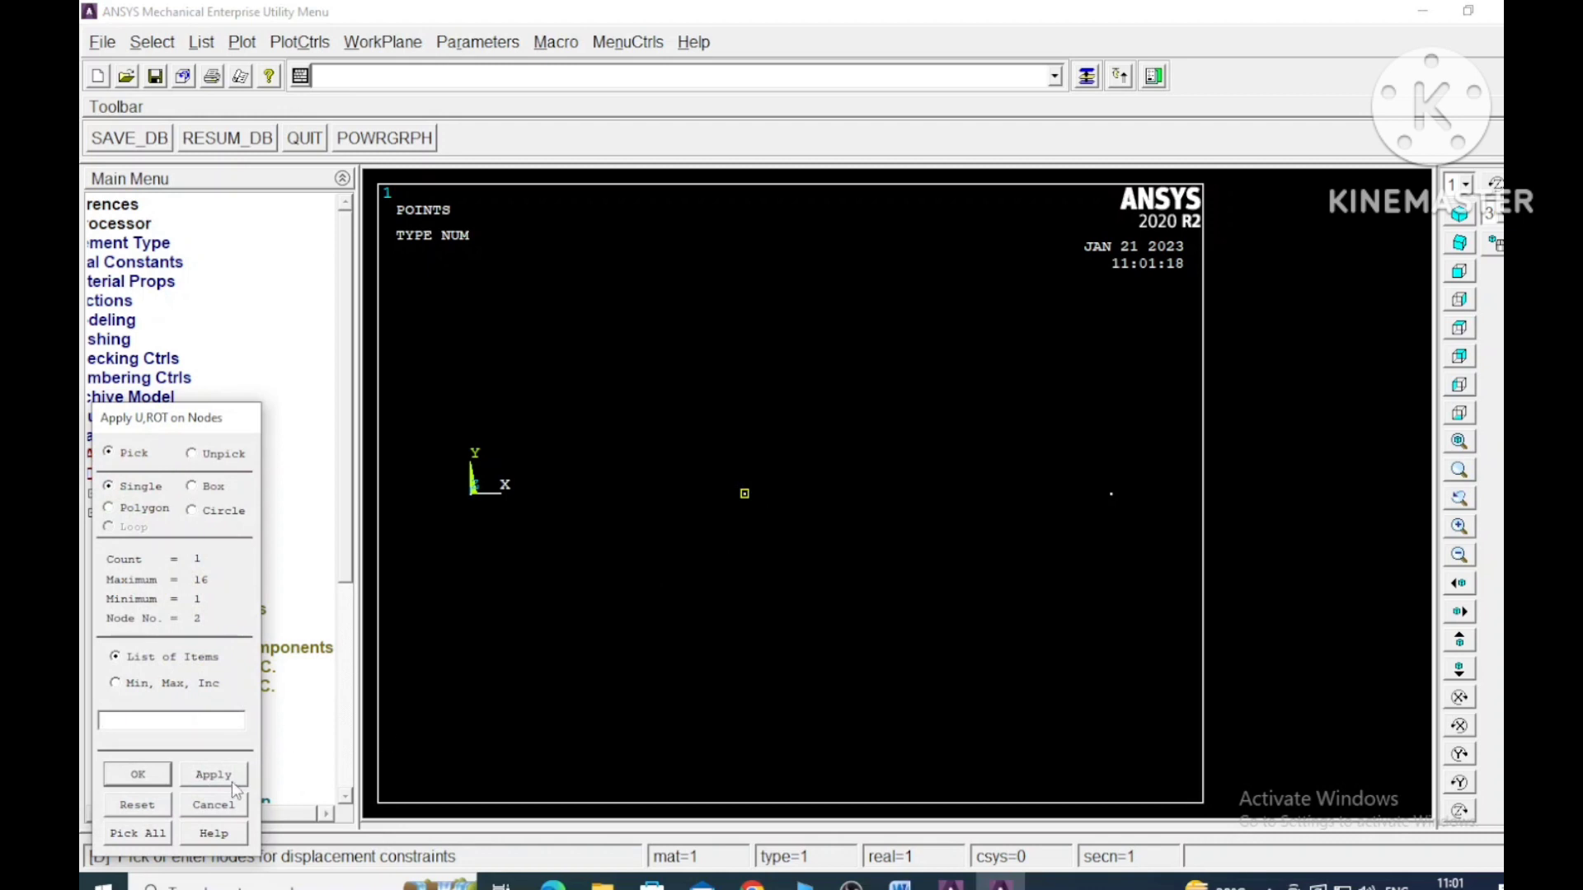
{"action": "left_click", "coordinate": [243, 777]}
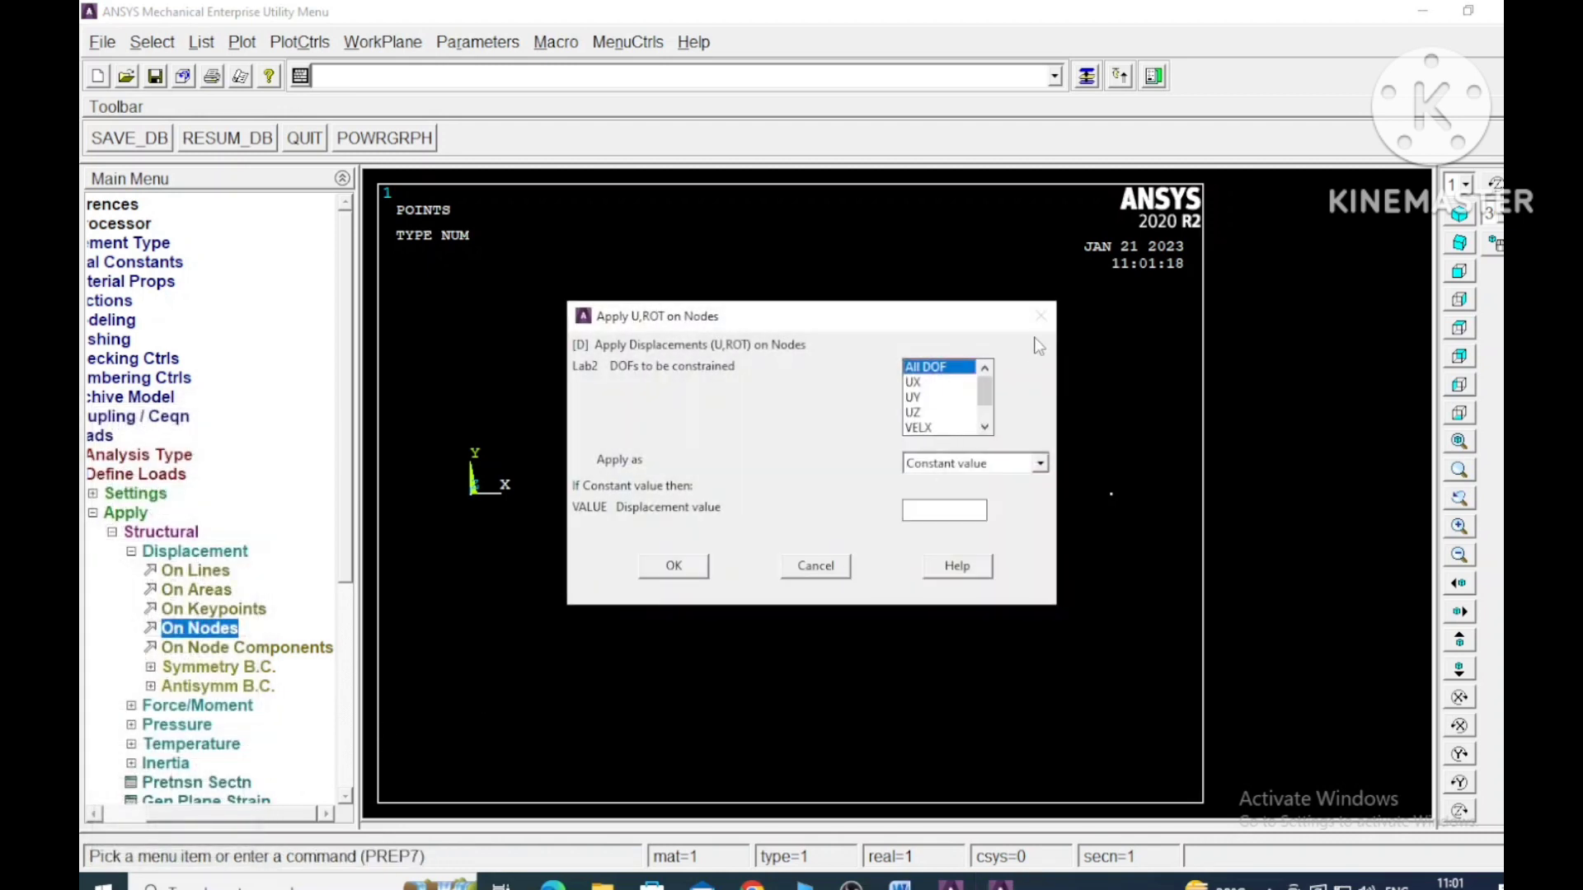
{"action": "left_click", "coordinate": [834, 567]}
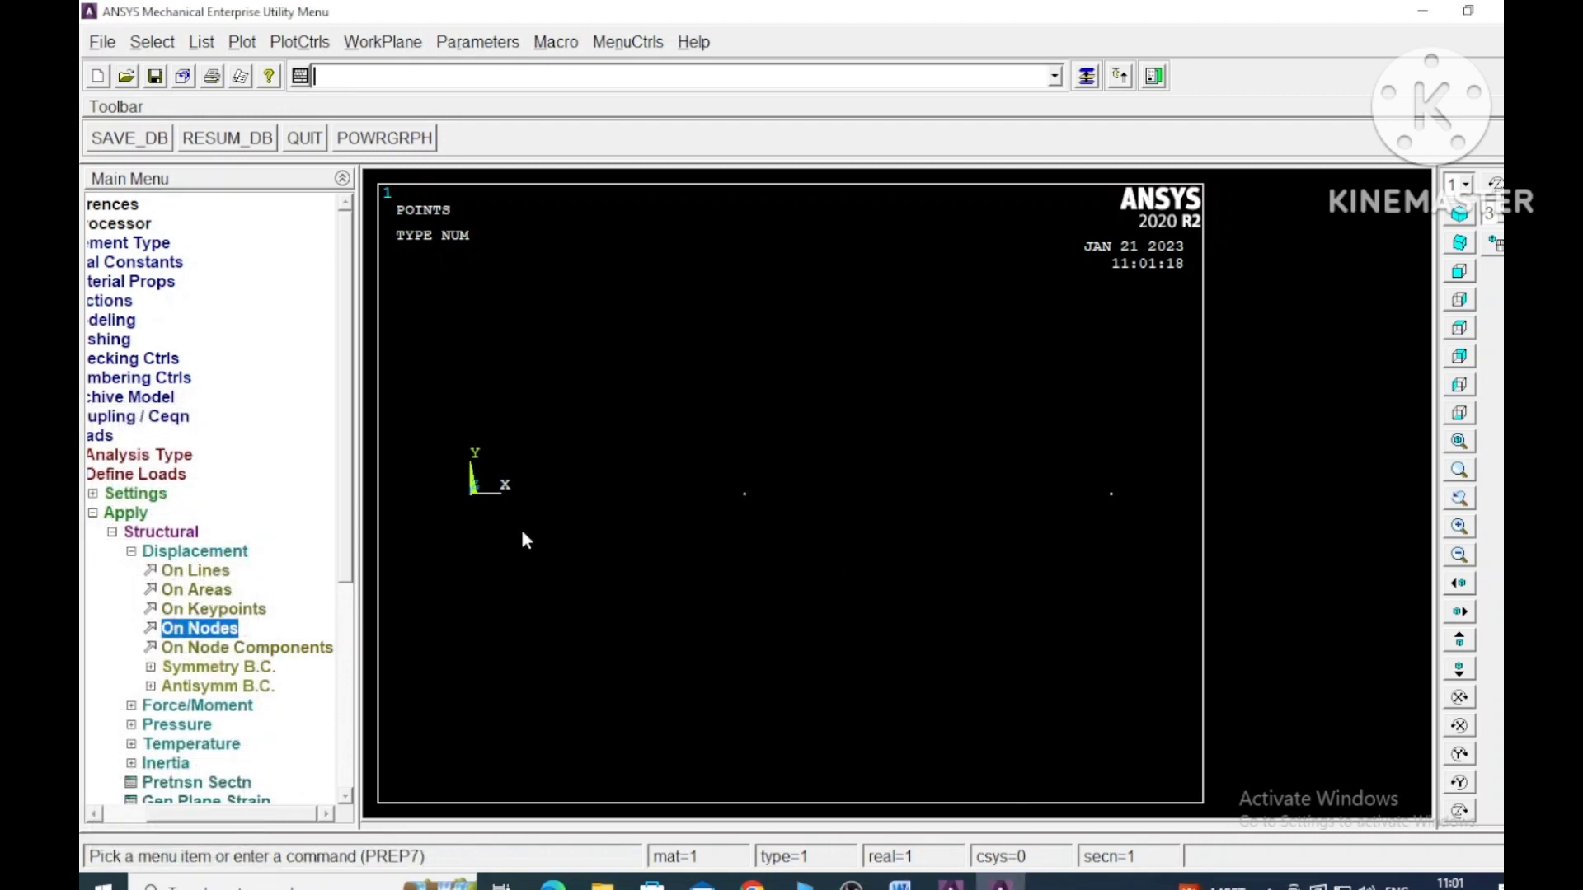
- Constrain all degrees of freedom on the nodes at both ends of the bar
{"action": "left_click", "coordinate": [212, 631]}
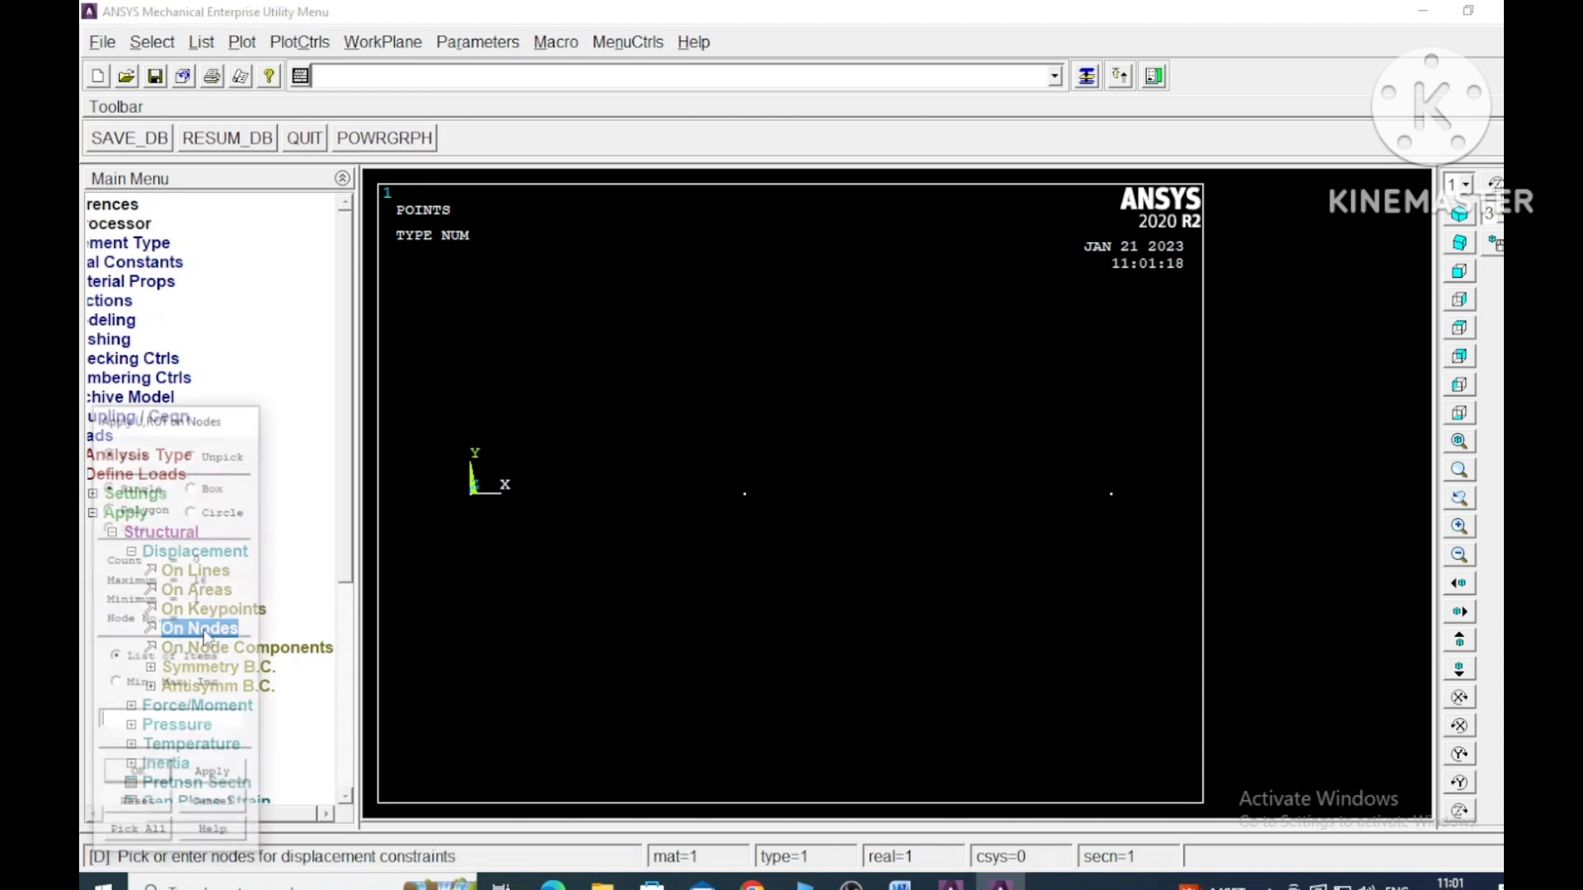
{"action": "left_click", "coordinate": [482, 491]}
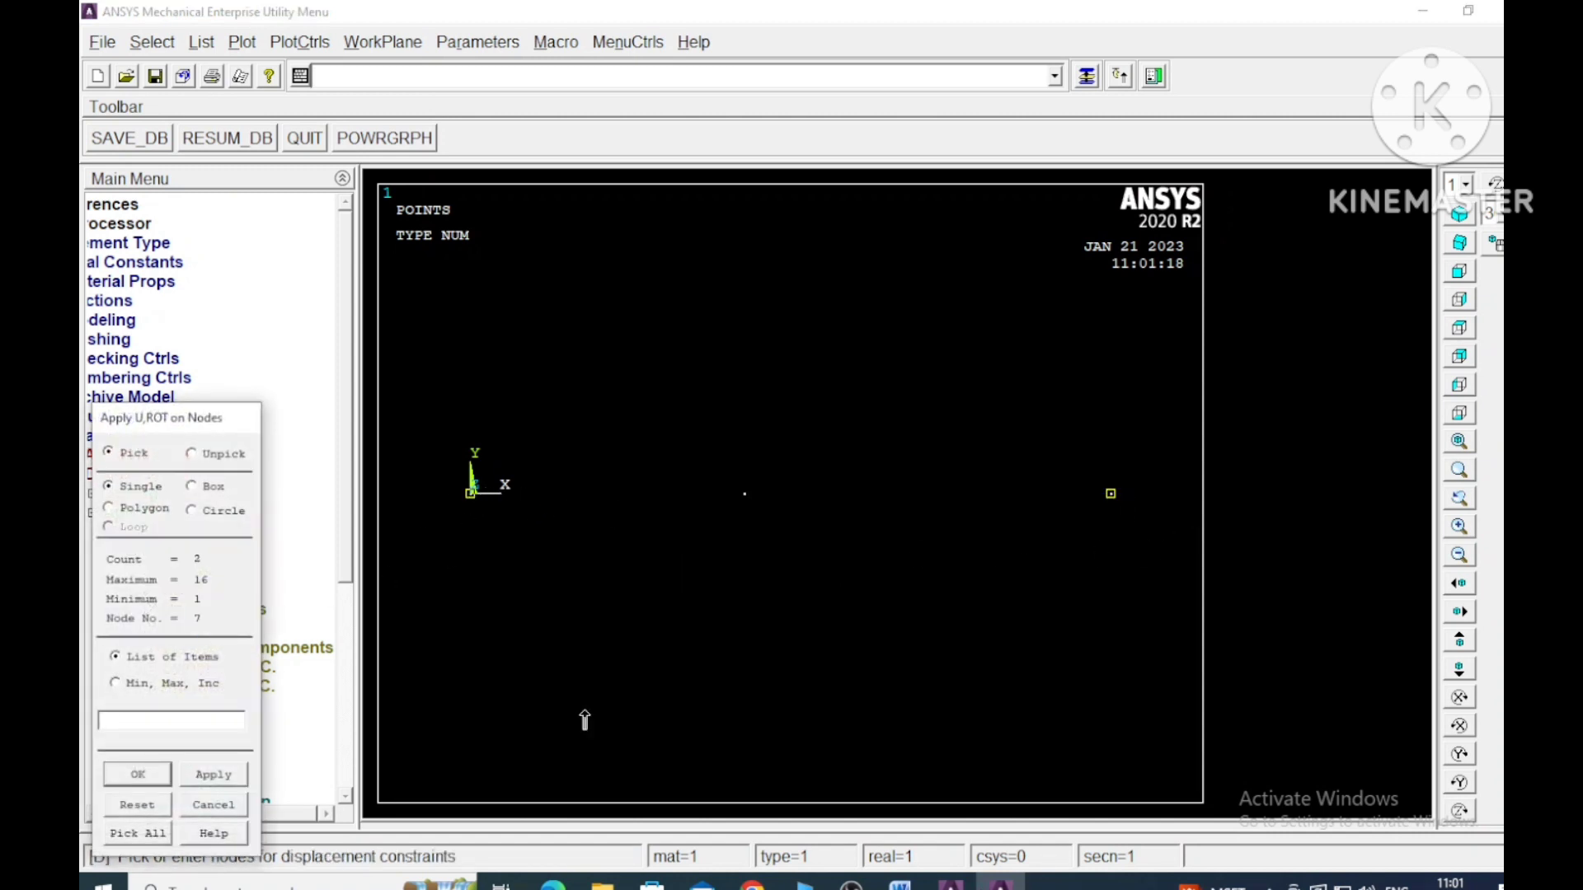
{"action": "left_click", "coordinate": [205, 777]}
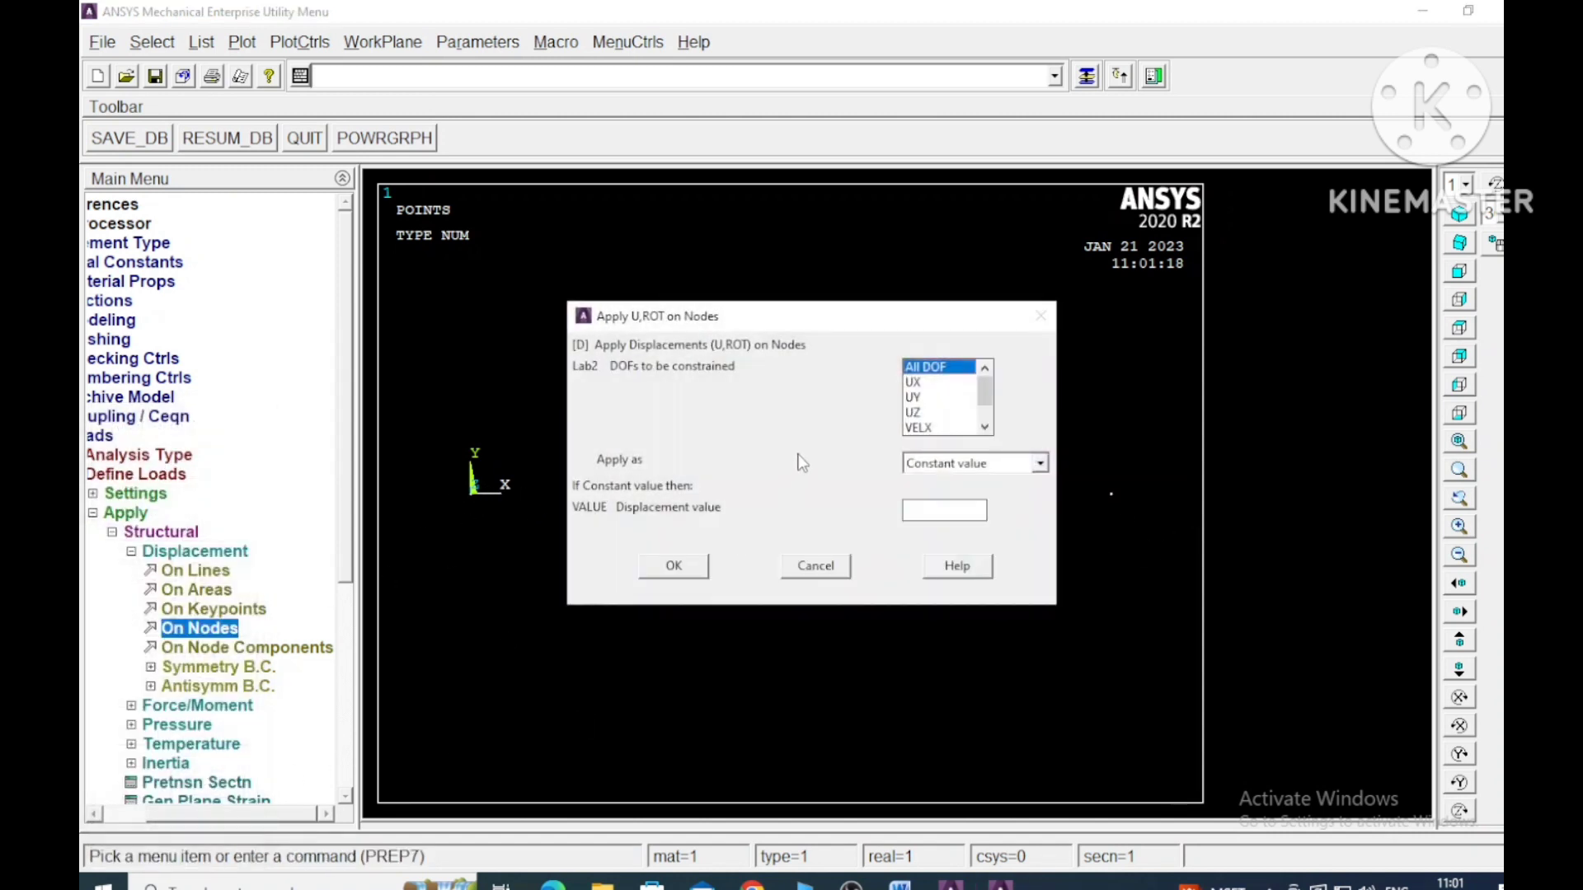
{"action": "left_click", "coordinate": [678, 569]}
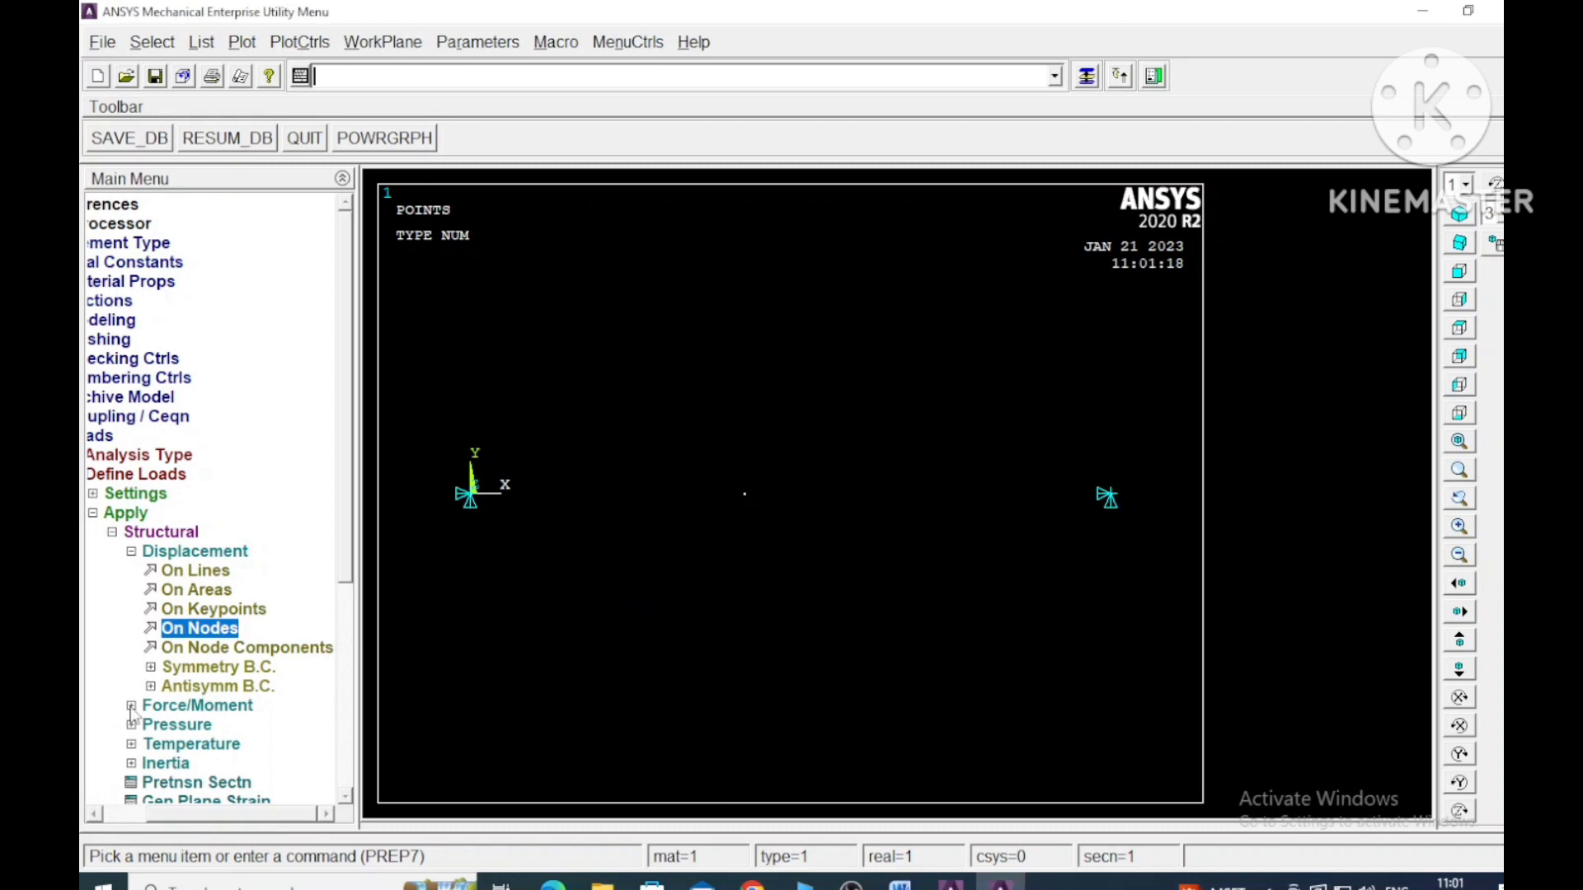
{"action": "left_click", "coordinate": [145, 707]}
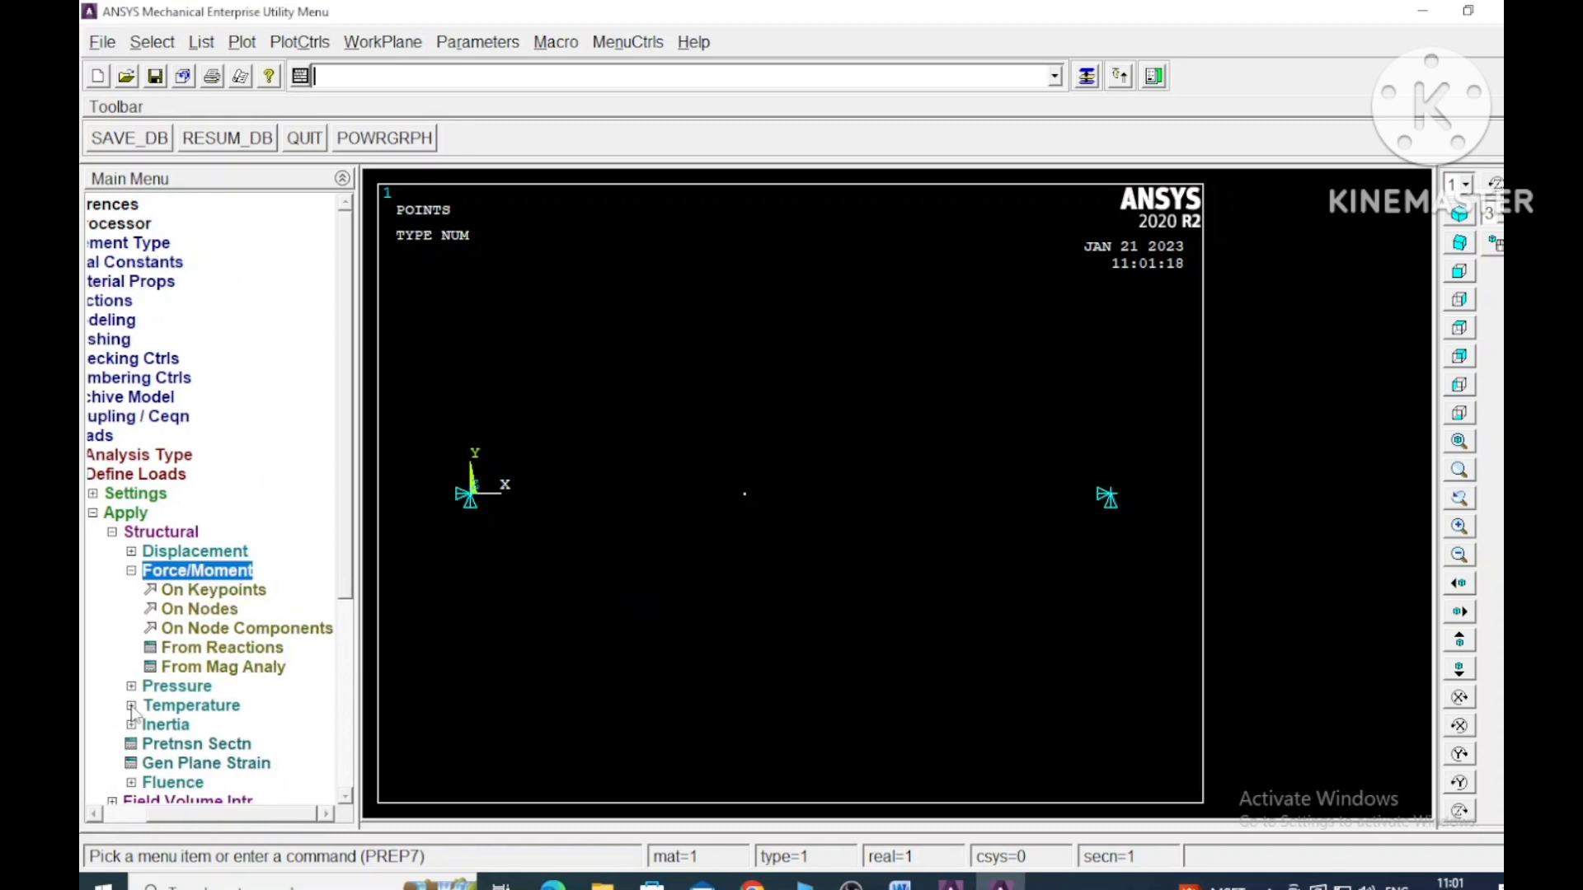
{"action": "left_click", "coordinate": [216, 610]}
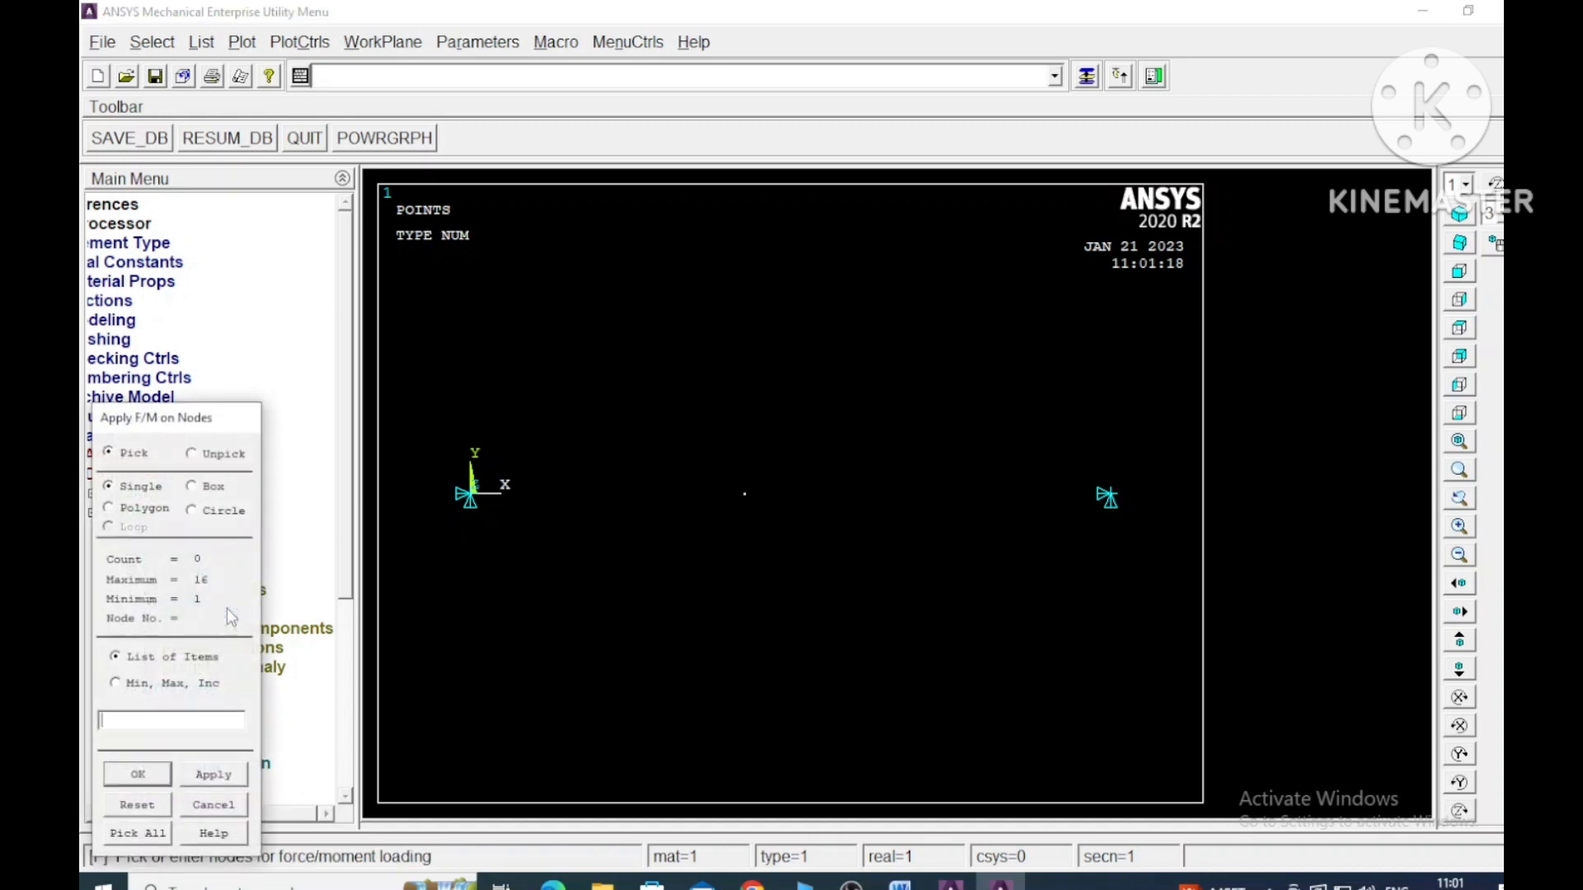
{"action": "left_click", "coordinate": [763, 493]}
{"action": "left_click", "coordinate": [744, 495]}
{"action": "left_click", "coordinate": [787, 495]}
{"action": "left_click", "coordinate": [221, 806]}
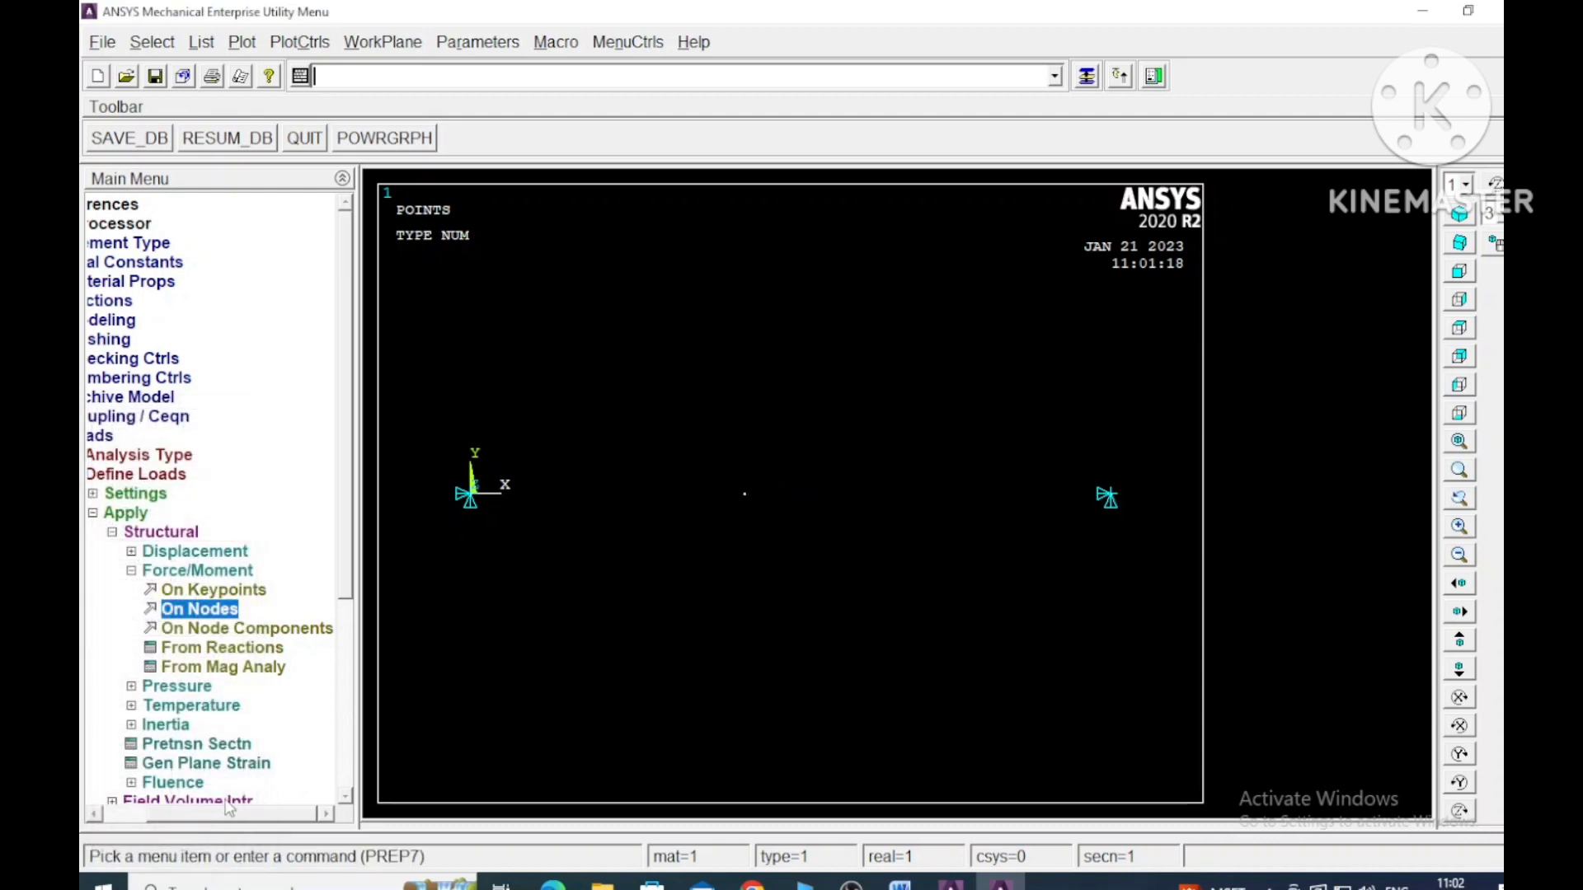
- Apply a constant FX force of 200E3 to the node where the two bar sections meet, checking the load against the Word problem statement
{"action": "left_click", "coordinate": [198, 611]}
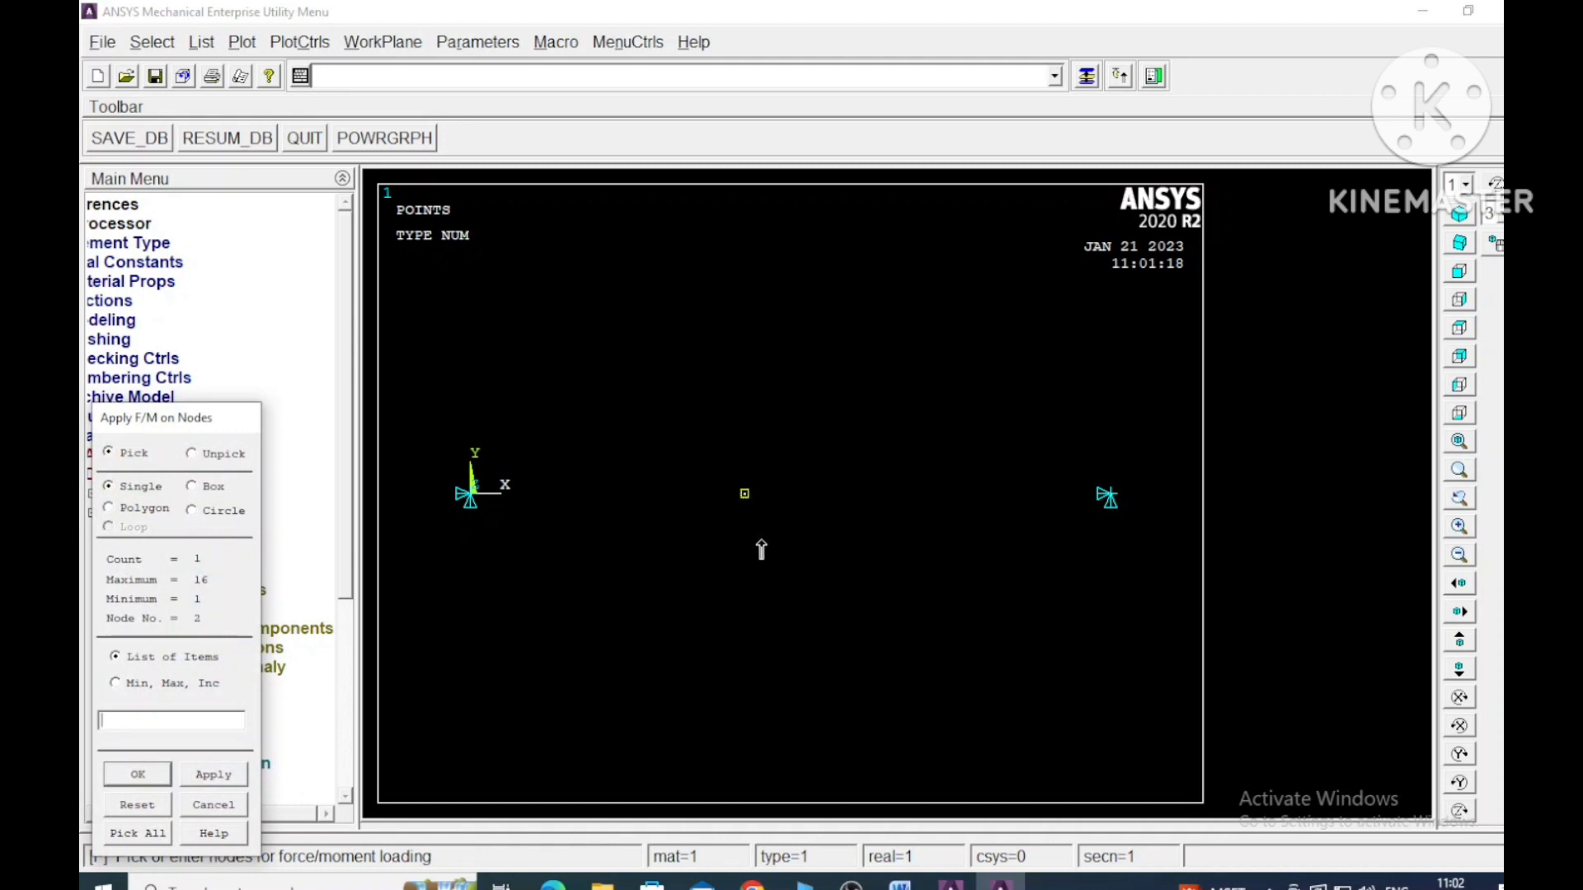
{"action": "left_click", "coordinate": [221, 773]}
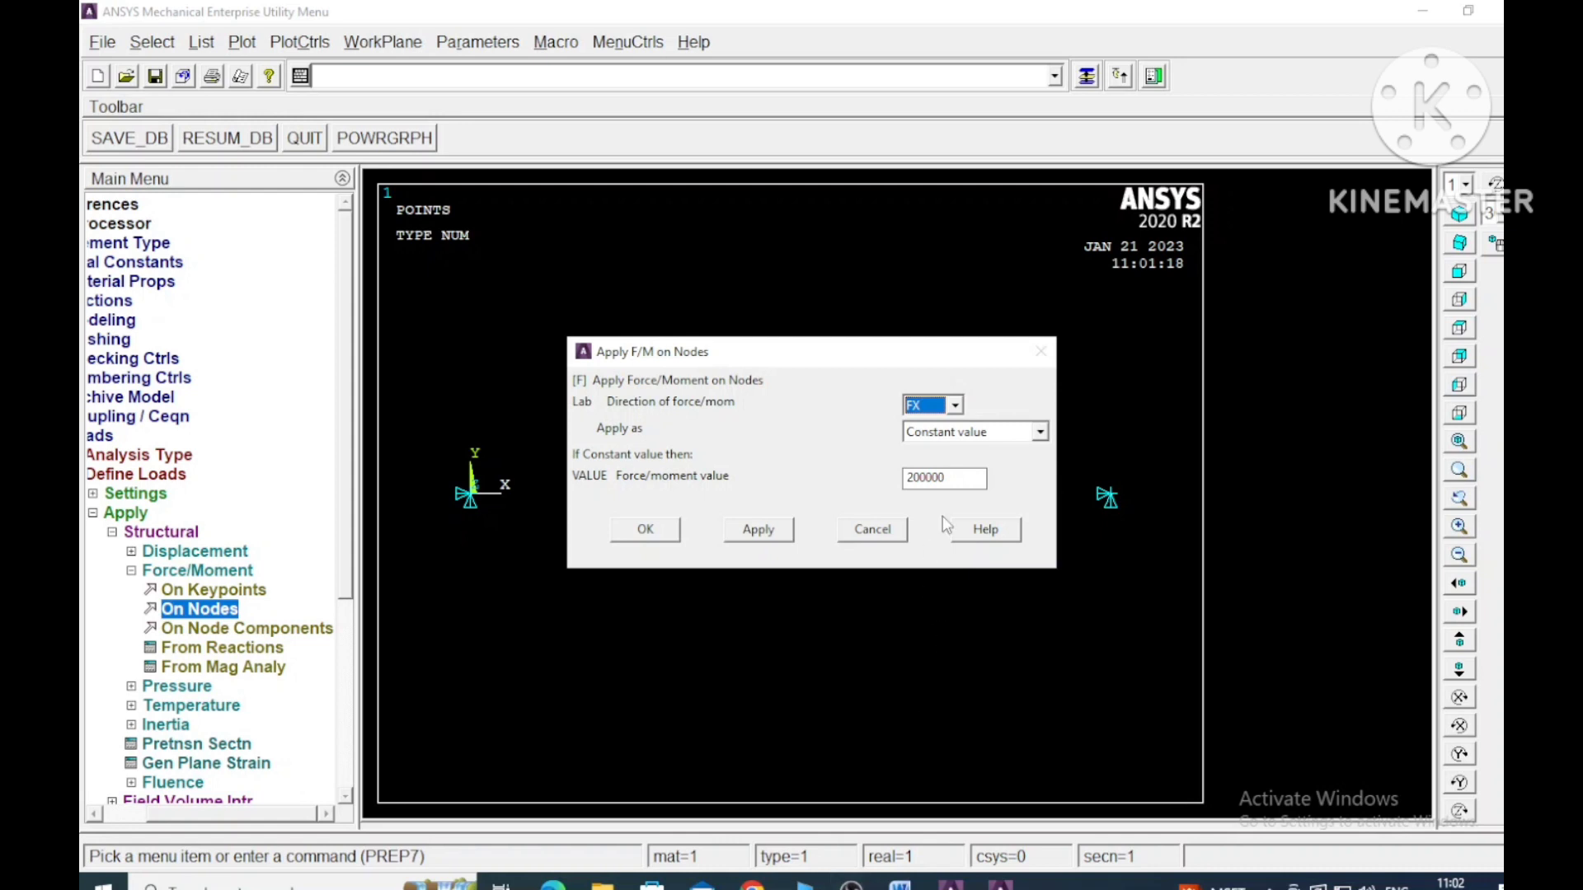
{"action": "double_click", "coordinate": [962, 477]}
{"action": "type", "text": "200"}
{"action": "left_click", "coordinate": [900, 886]}
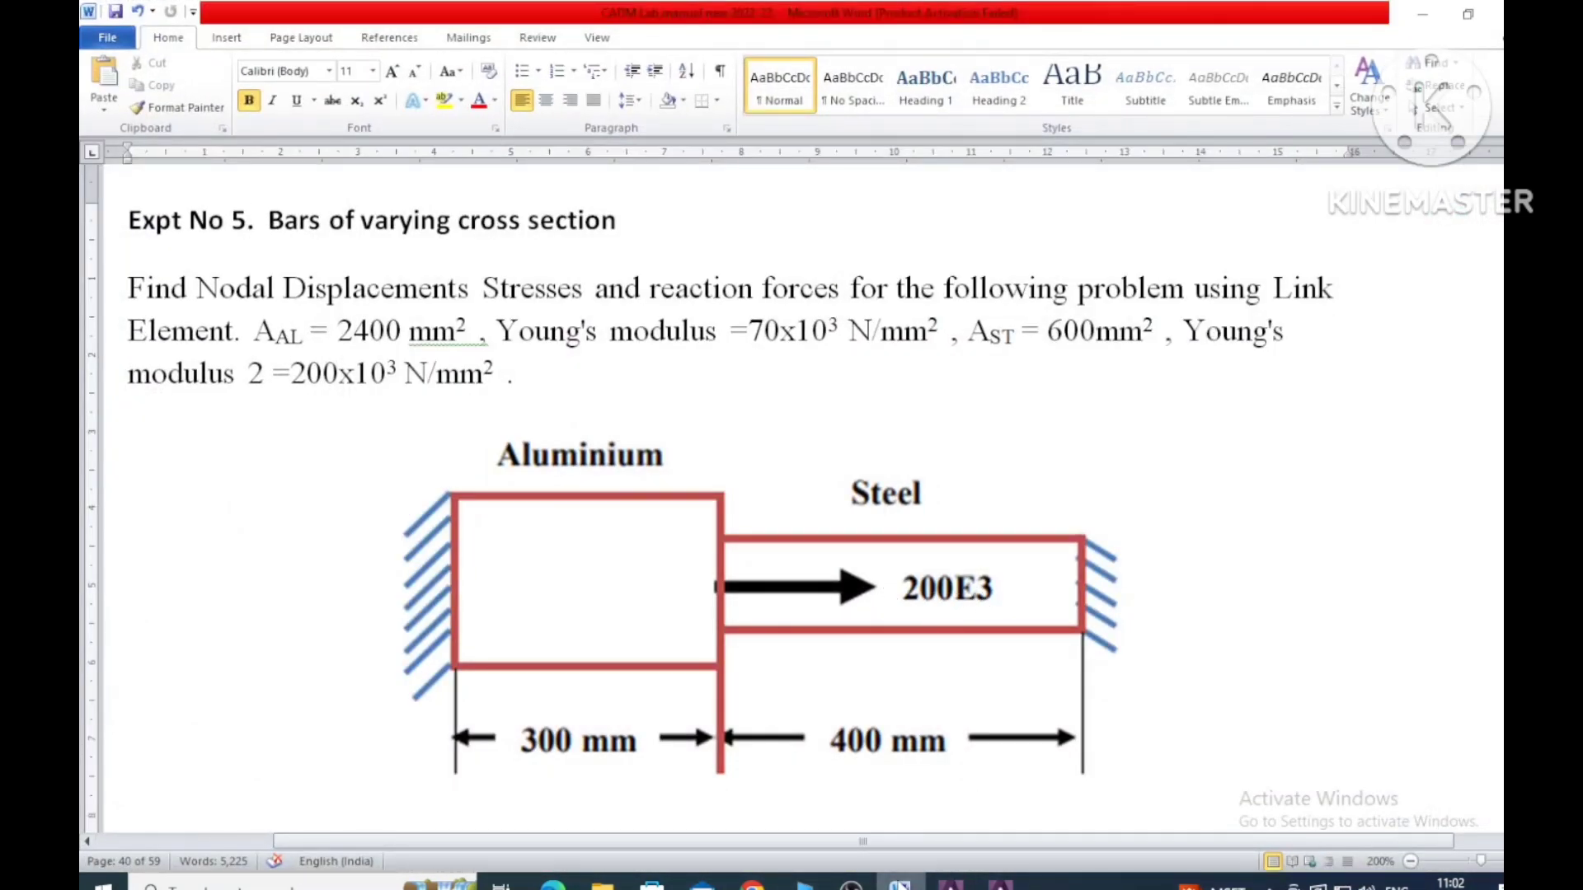
{"action": "left_click", "coordinate": [900, 885]}
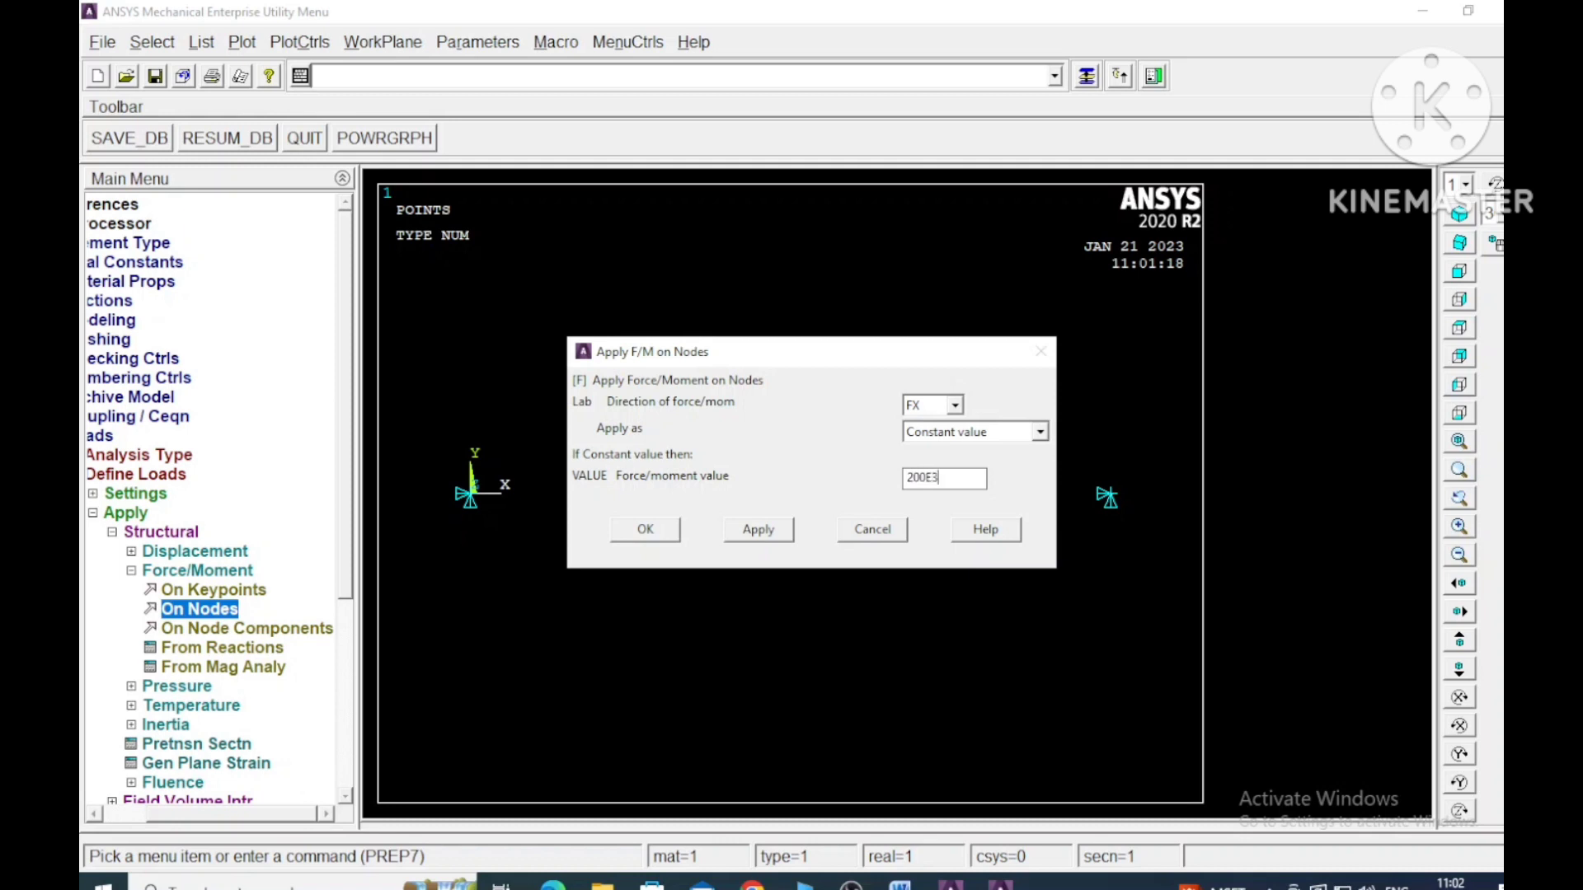
{"action": "left_click", "coordinate": [758, 529]}
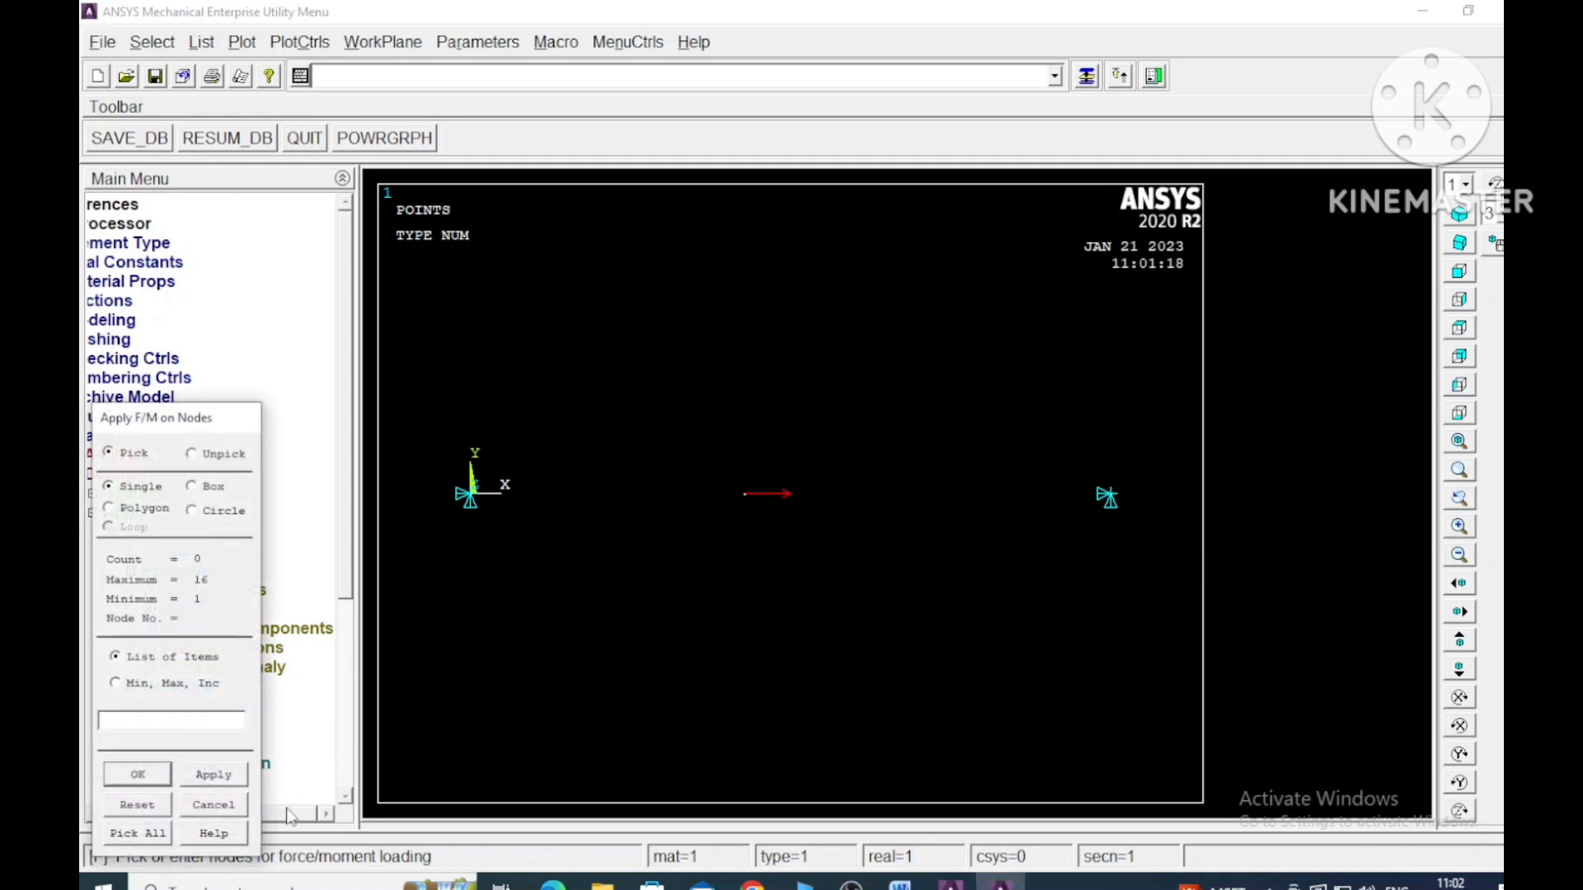
{"action": "left_click", "coordinate": [137, 776]}
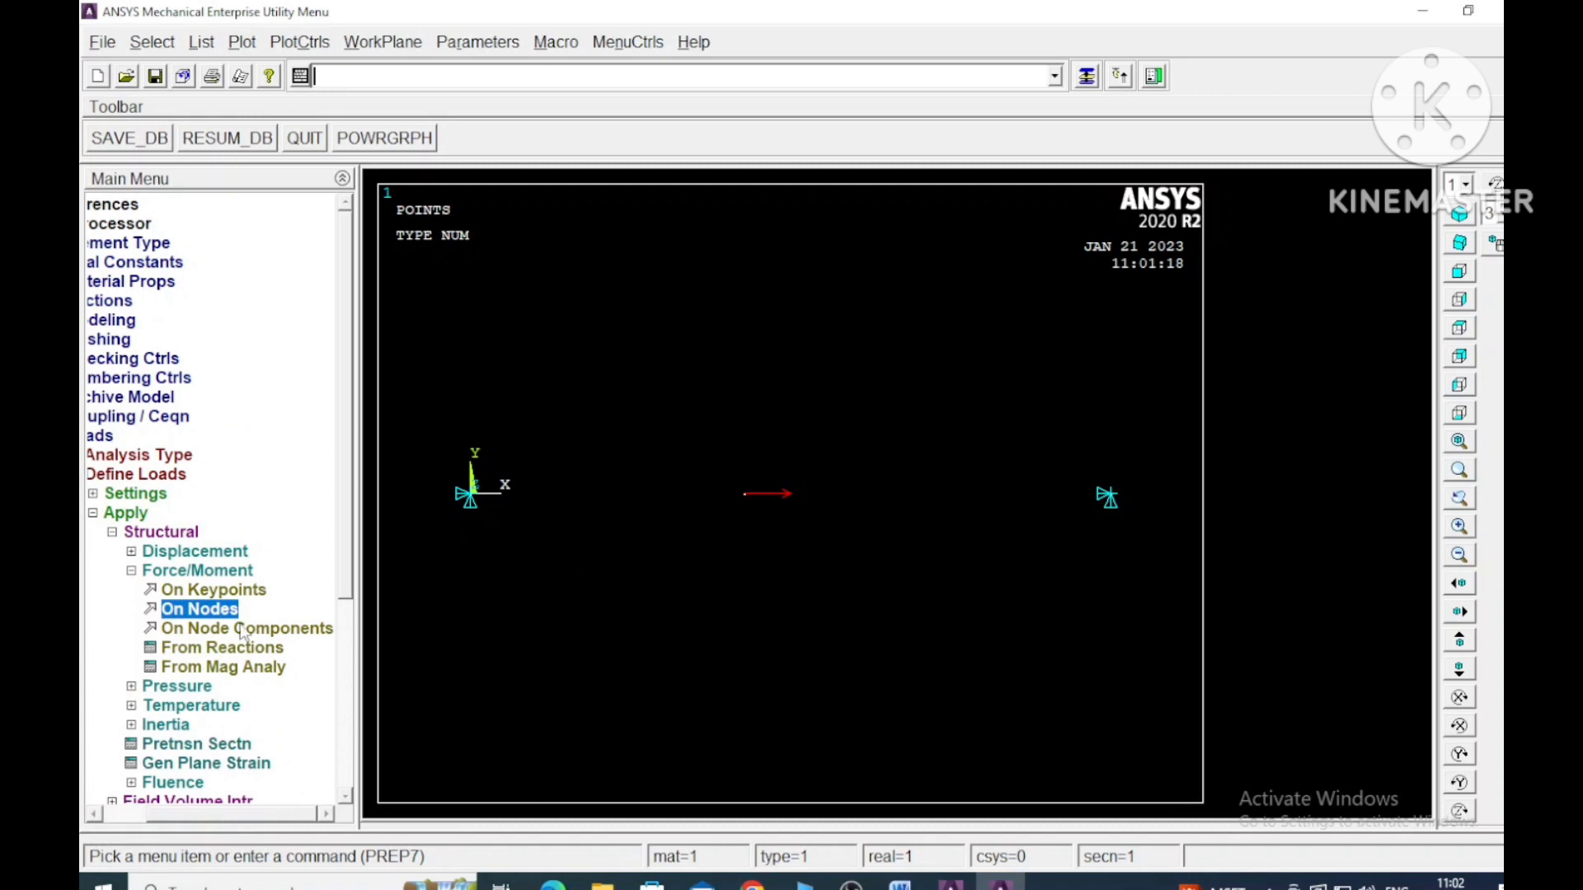
- Close the load options and plot the bar's lines in place of its keypoints
{"action": "left_click", "coordinate": [131, 572]}
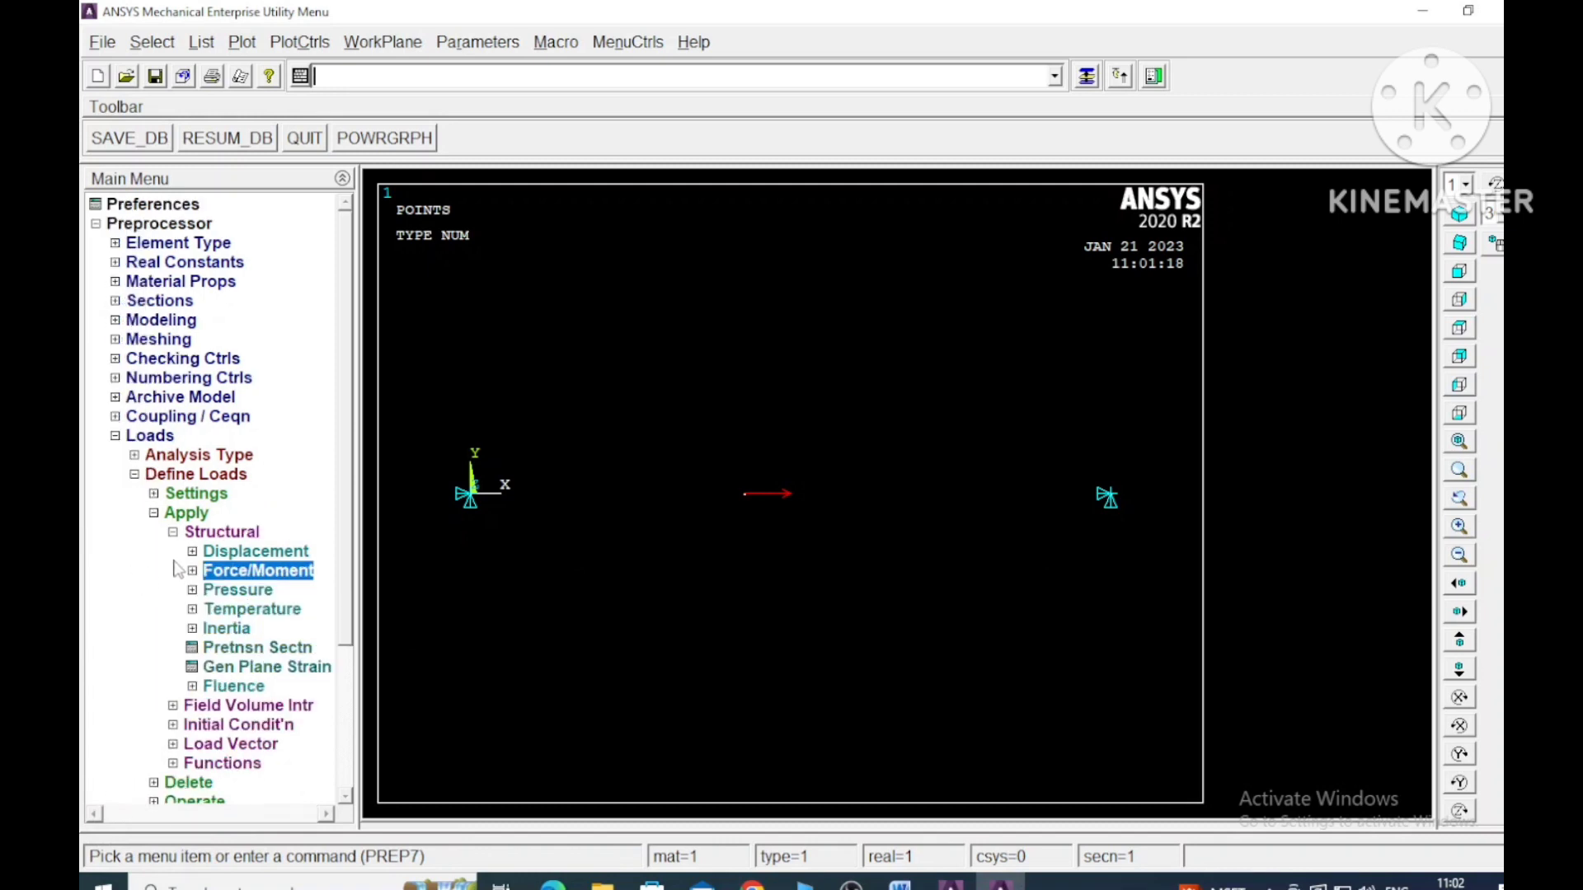
{"action": "left_click", "coordinate": [153, 513]}
{"action": "left_click", "coordinate": [133, 475]}
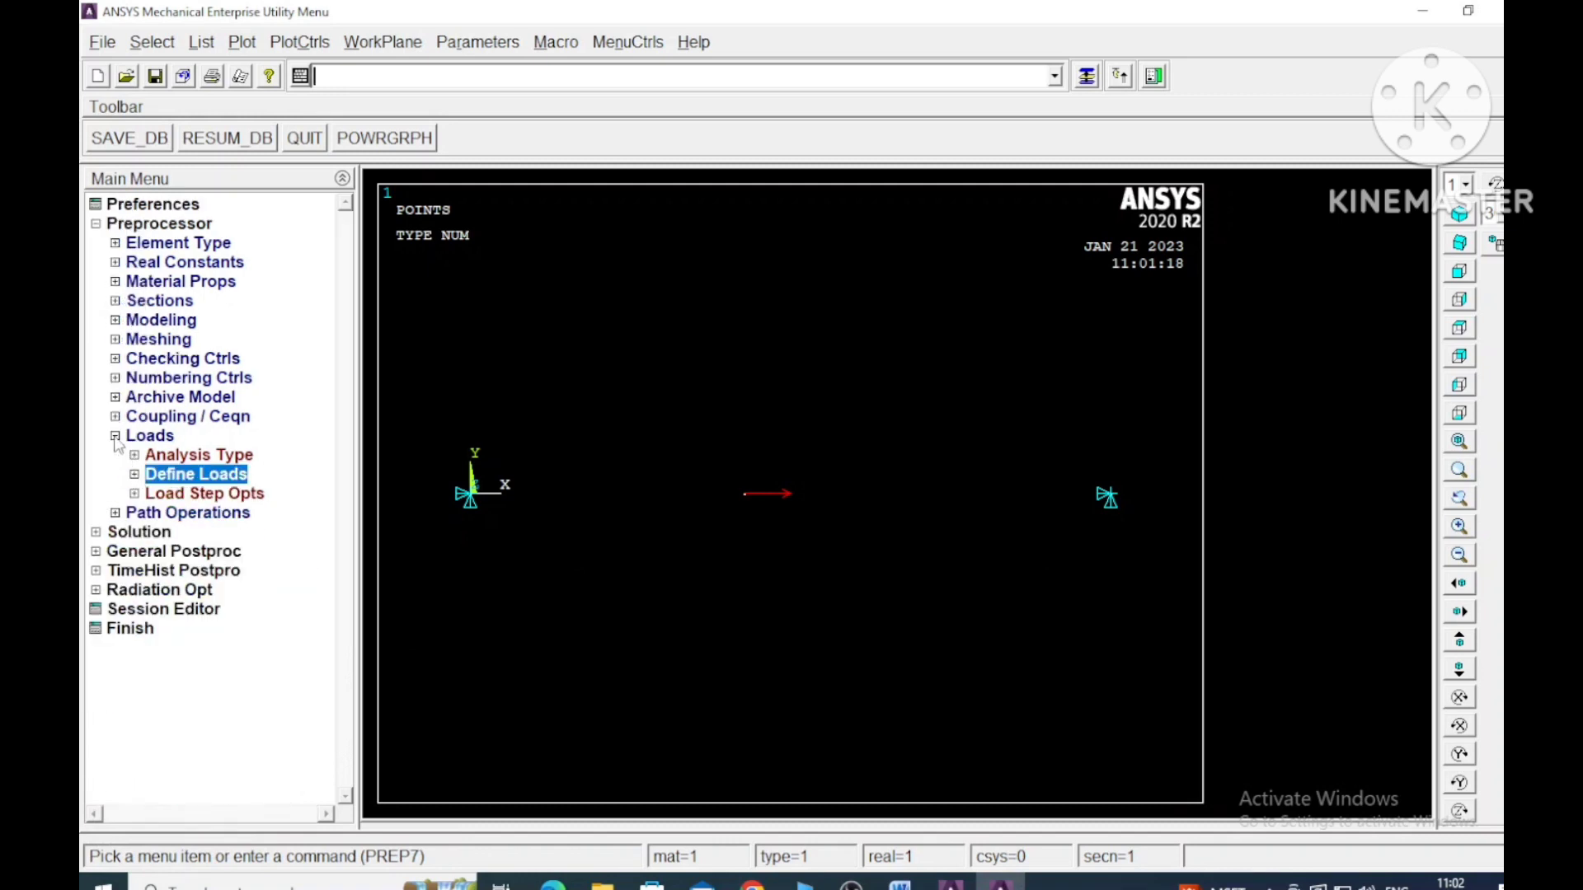
{"action": "left_click", "coordinate": [115, 435]}
{"action": "left_click", "coordinate": [242, 42]}
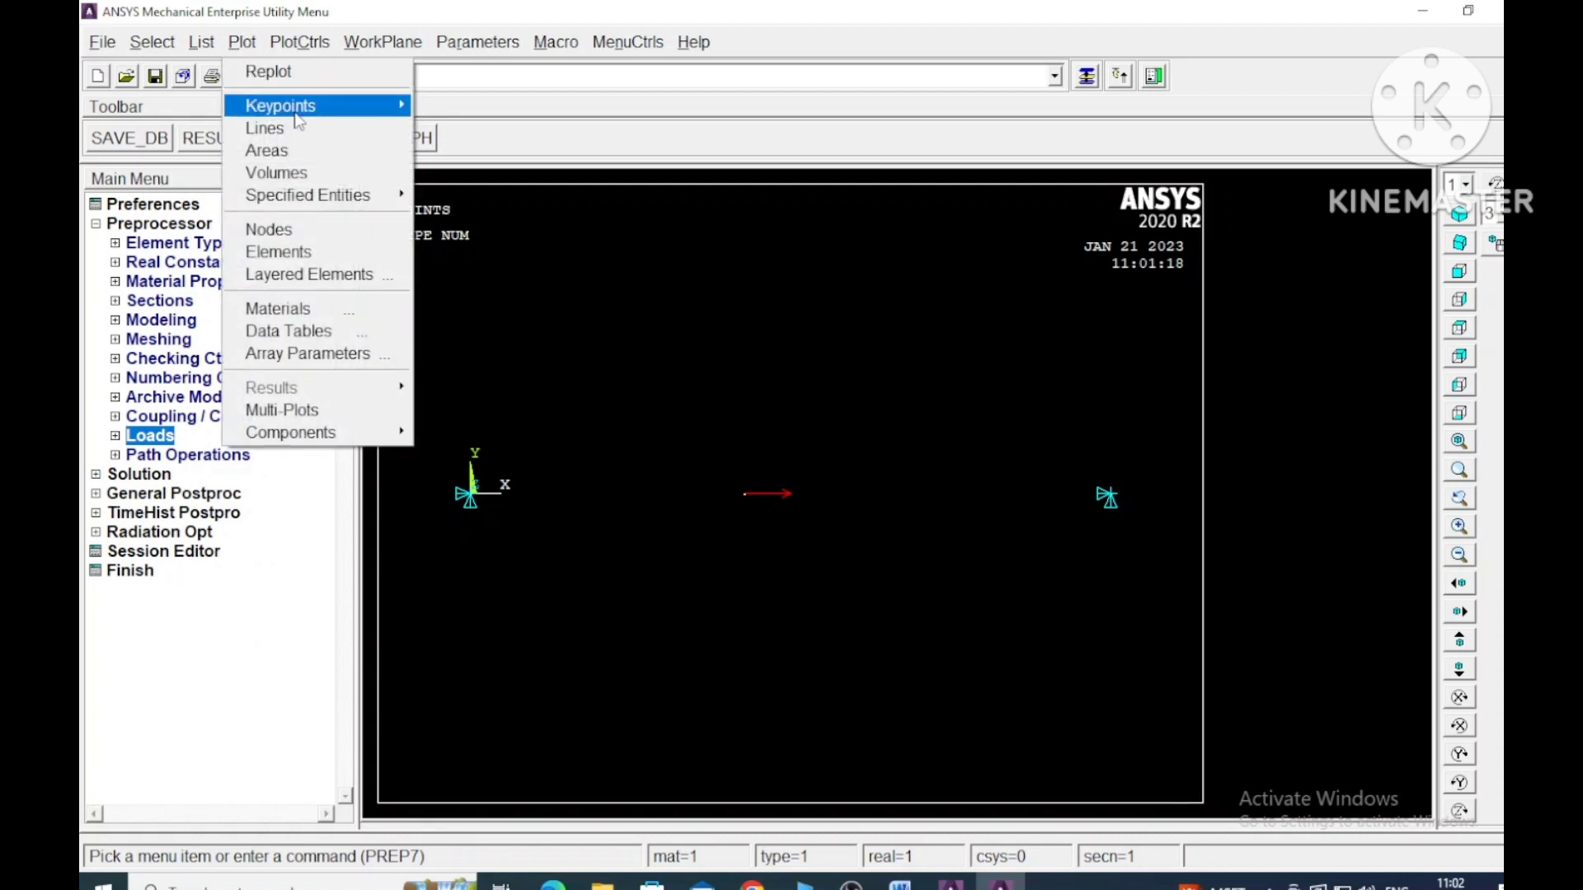
{"action": "mouse_move", "coordinate": [318, 111]}
{"action": "left_click", "coordinate": [459, 109]}
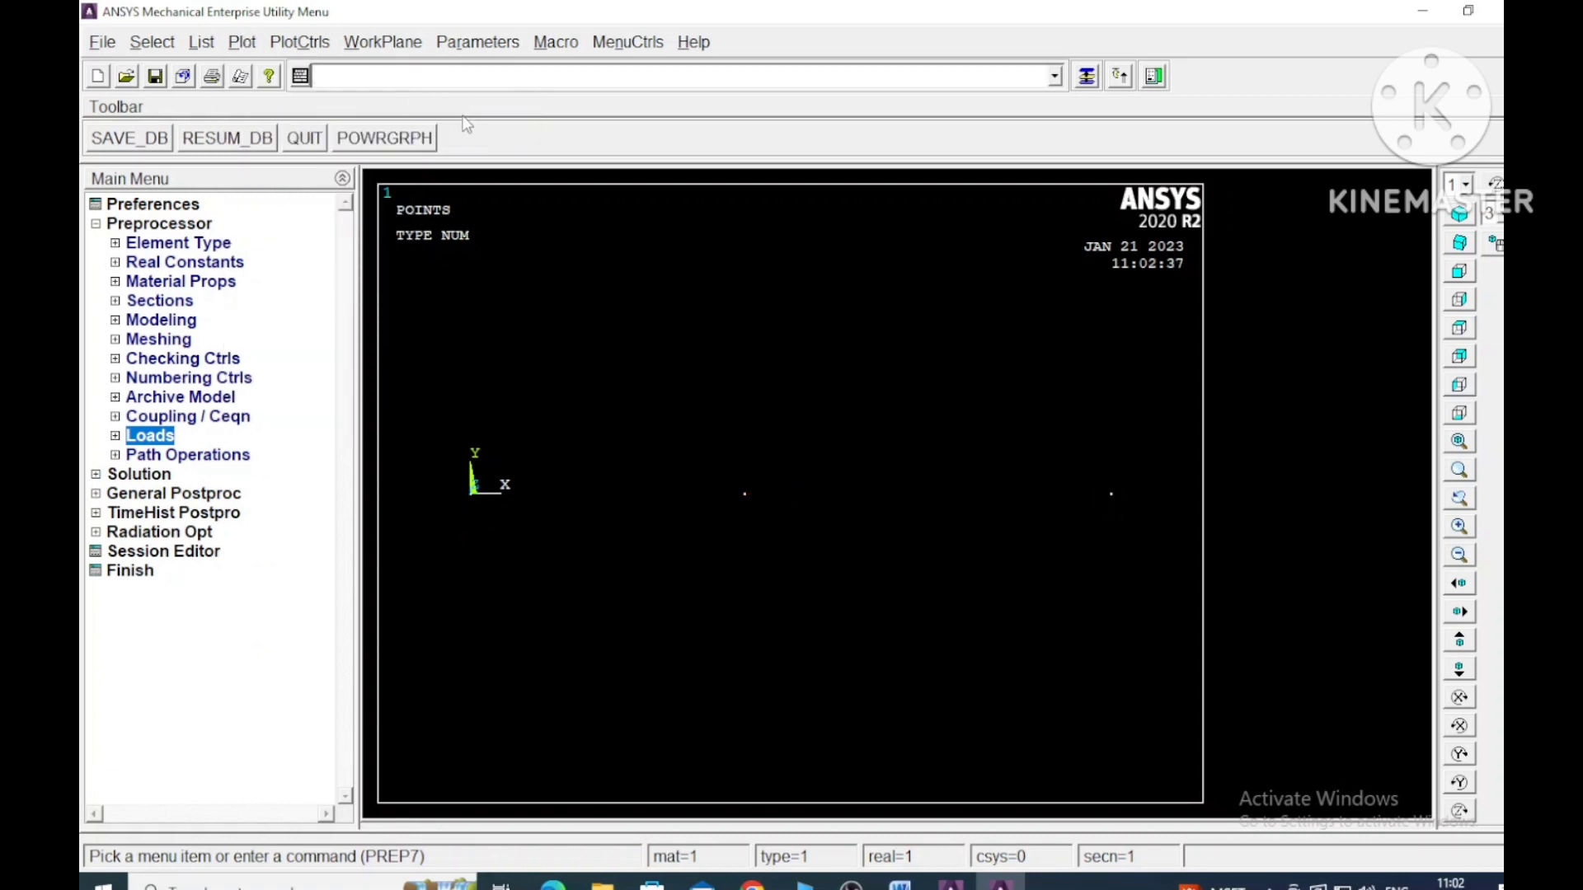
{"action": "left_click", "coordinate": [242, 42]}
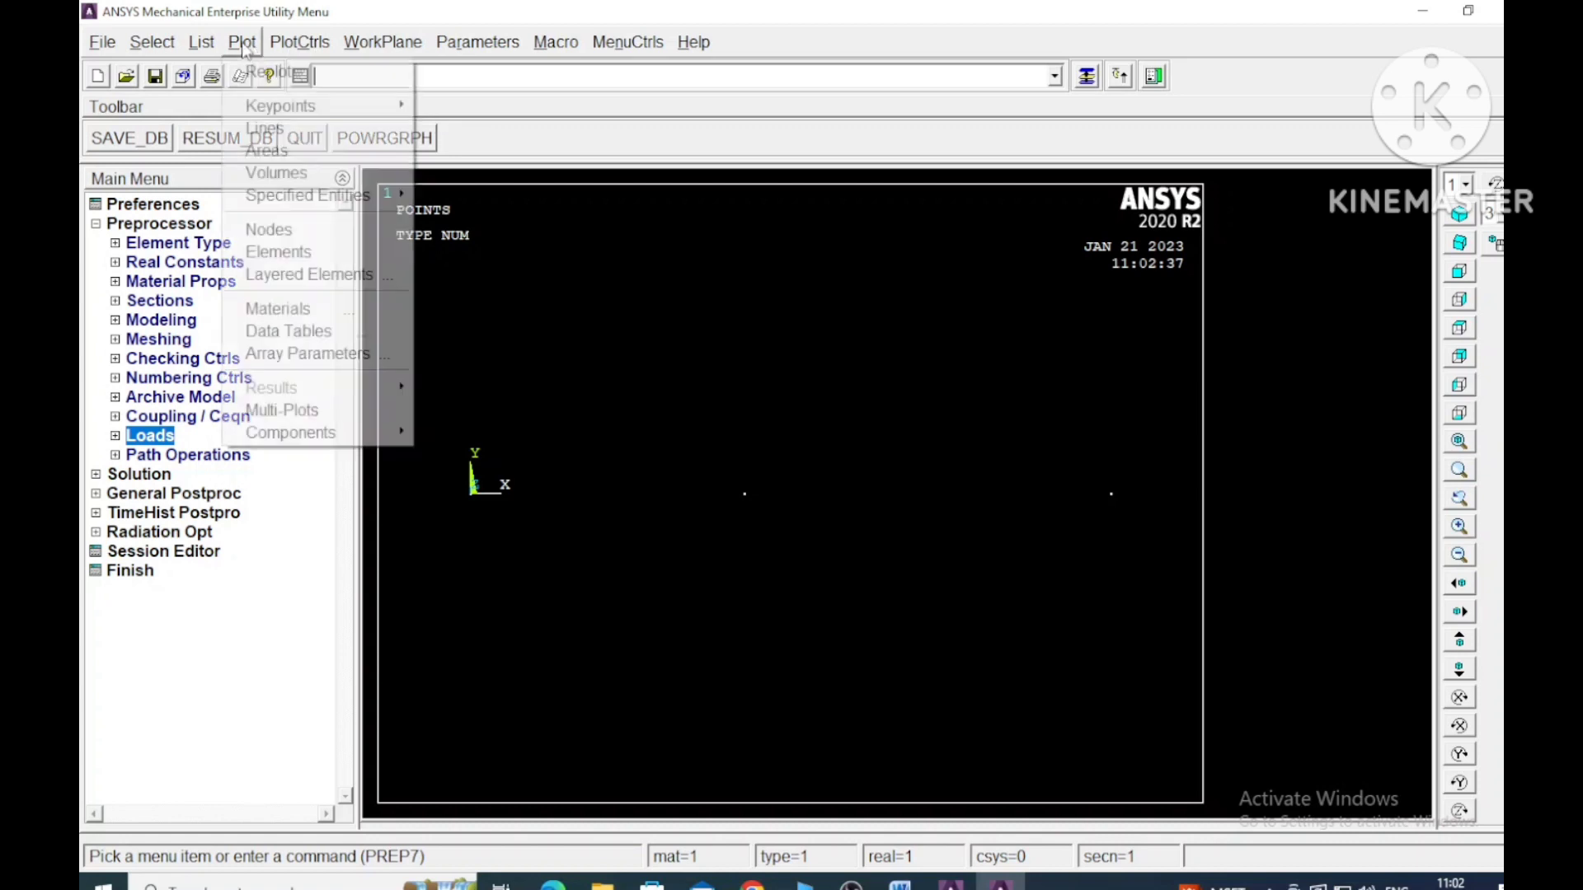
{"action": "left_click", "coordinate": [295, 132]}
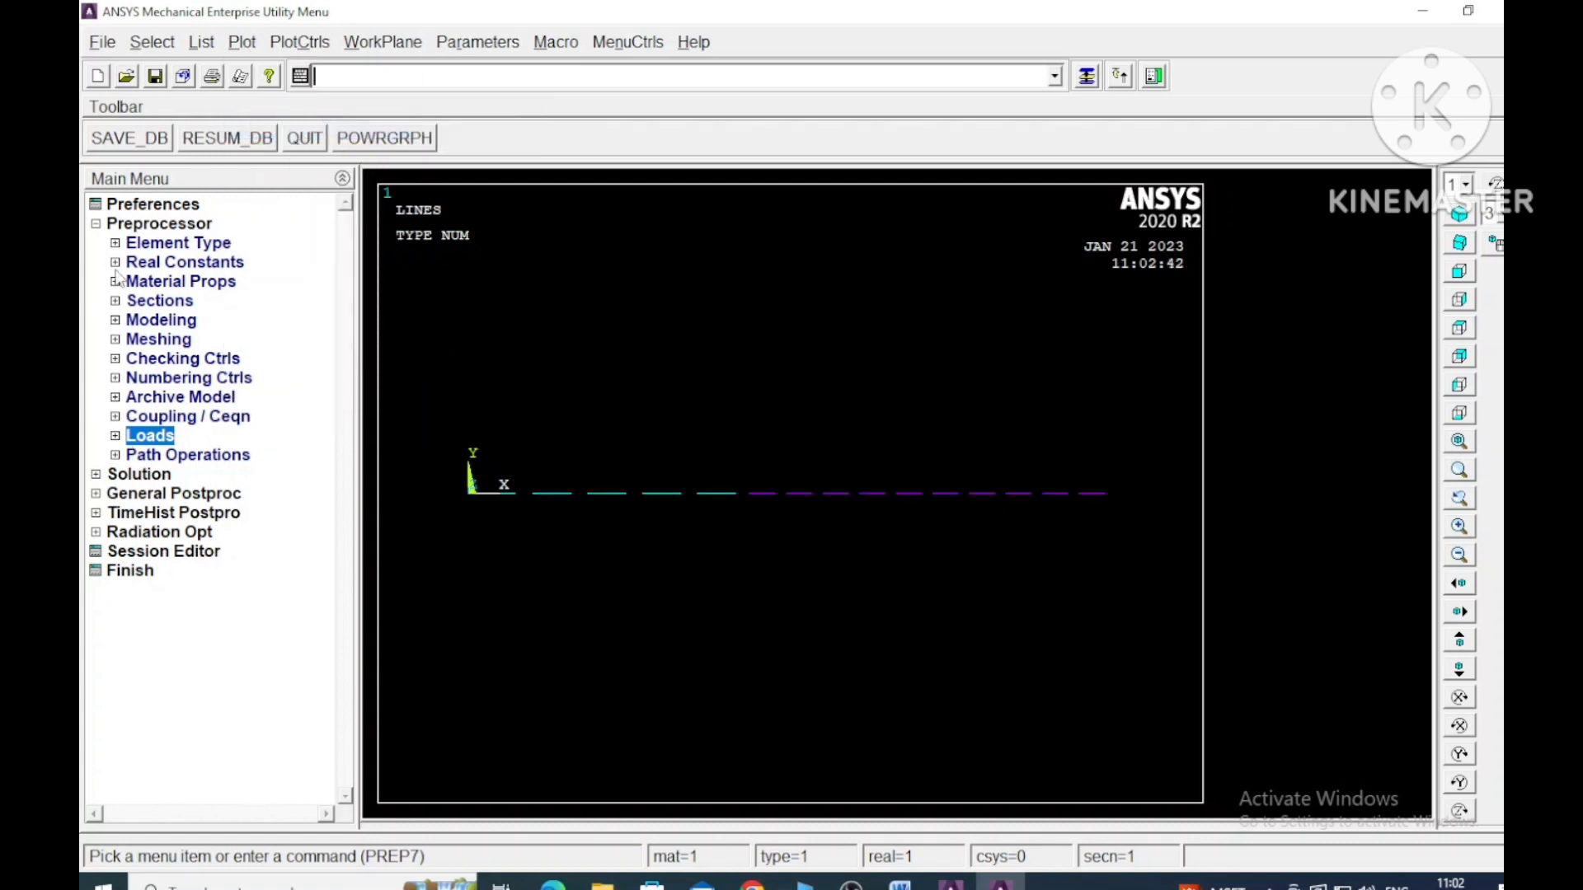
- Solve the current load step, then dismiss the solution windows and close the solution options
{"action": "left_click", "coordinate": [96, 224]}
{"action": "left_click", "coordinate": [96, 244]}
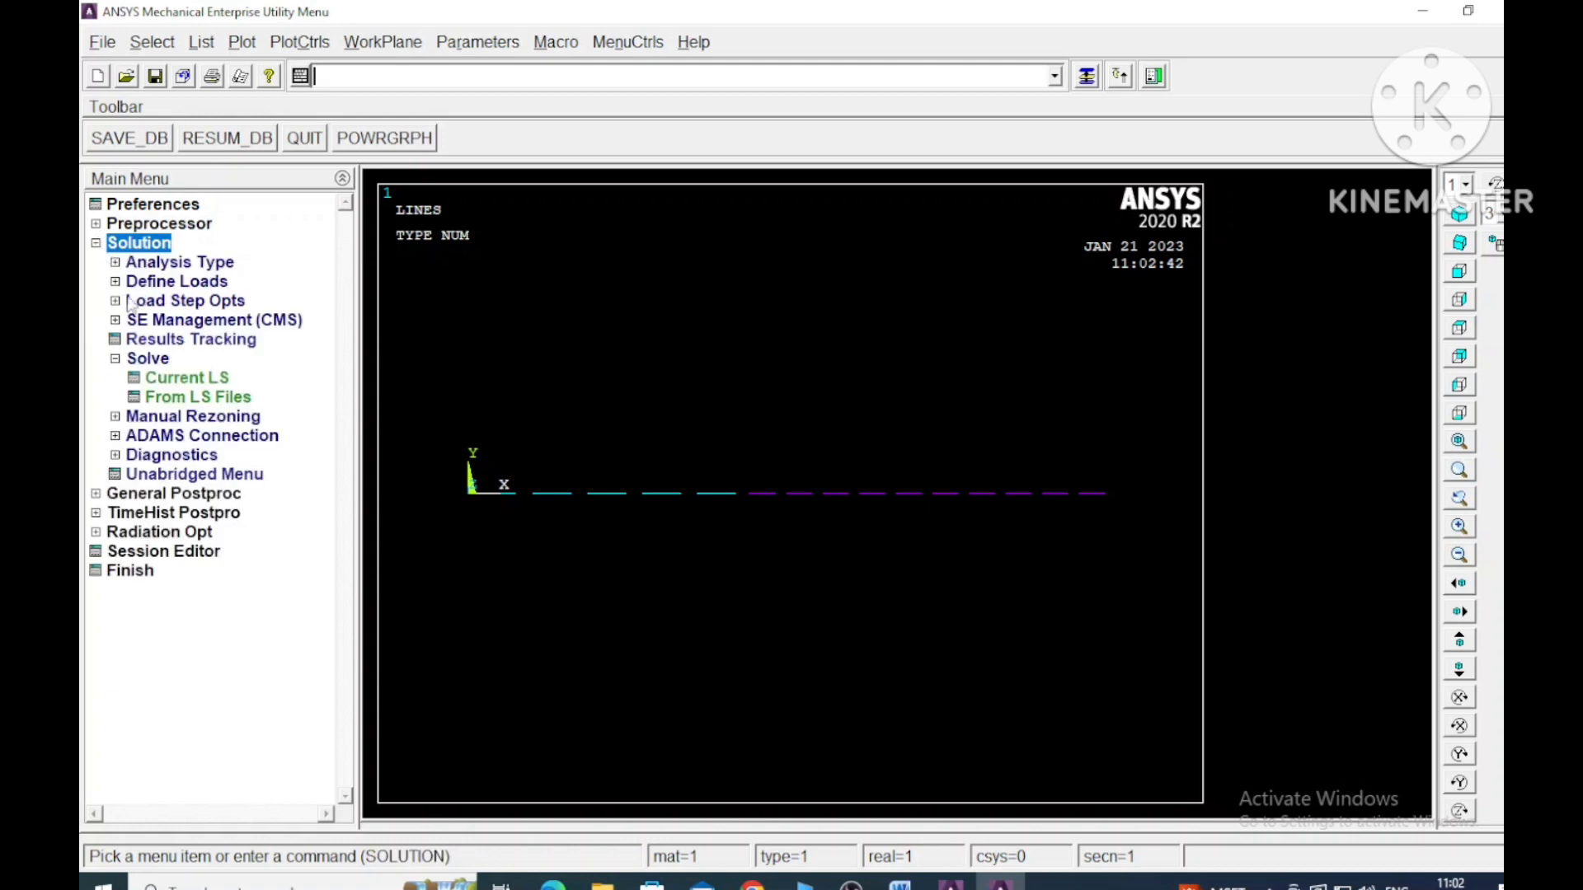
{"action": "left_click", "coordinate": [207, 384]}
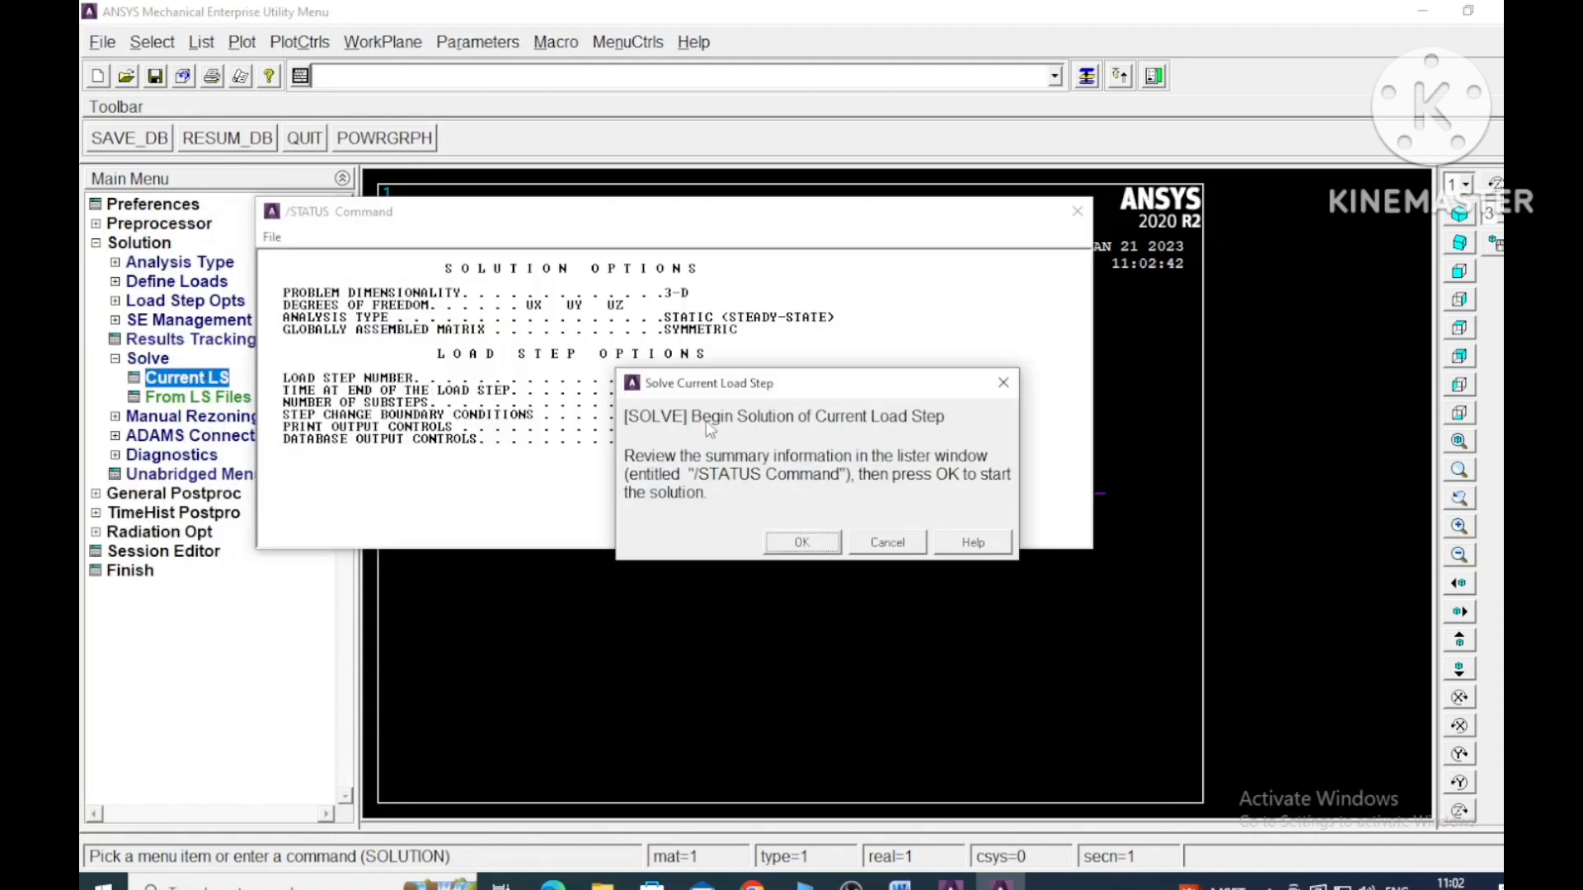
{"action": "left_click", "coordinate": [868, 544]}
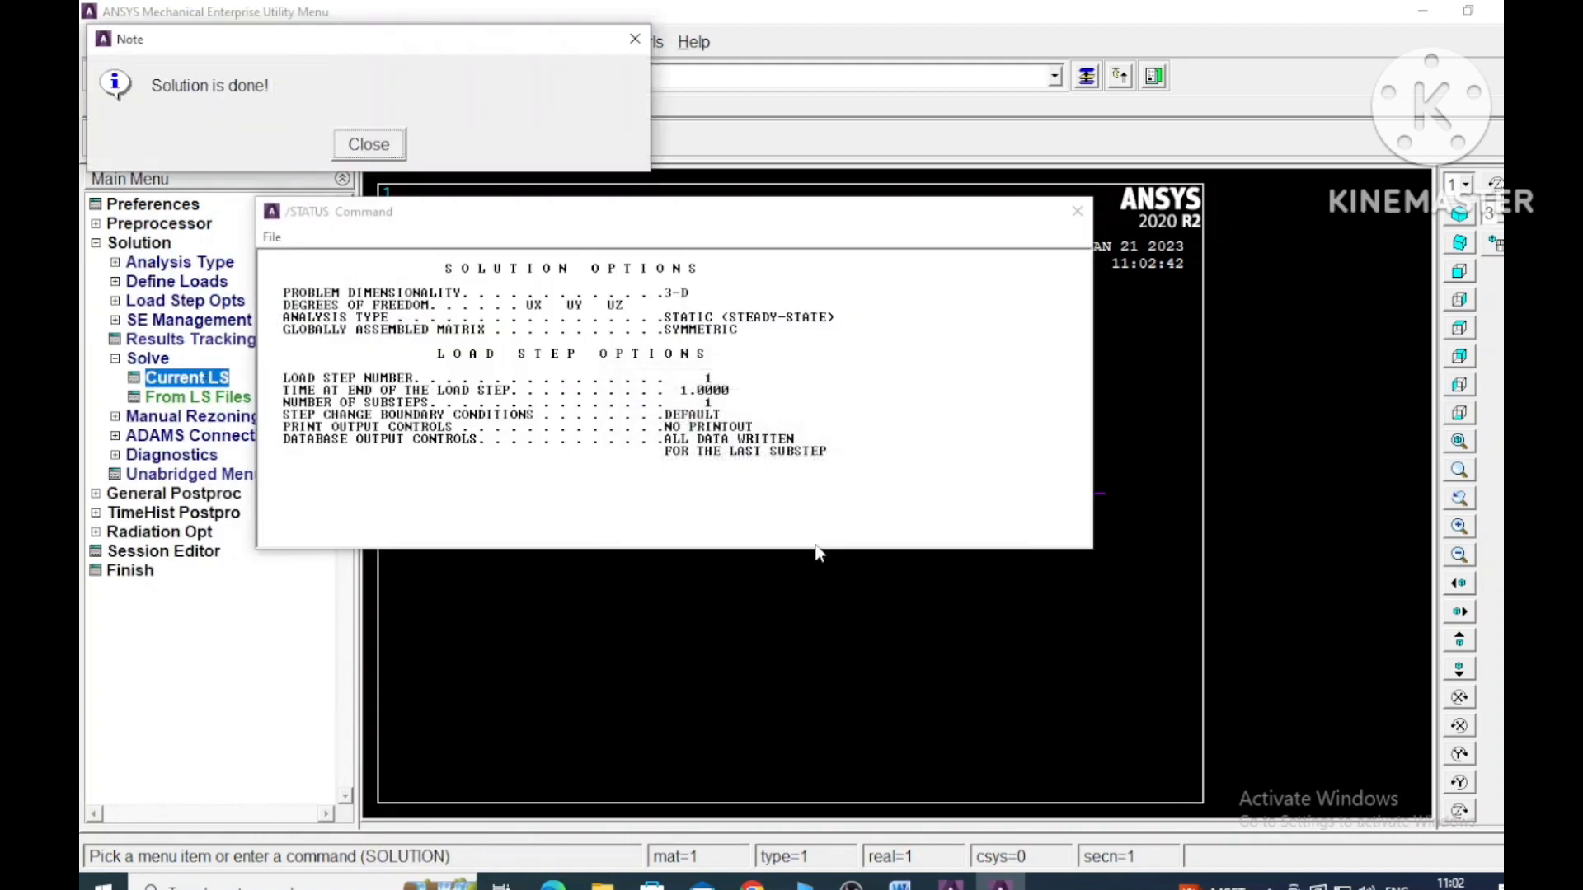
{"action": "left_click", "coordinate": [378, 150]}
{"action": "left_click", "coordinate": [1075, 213]}
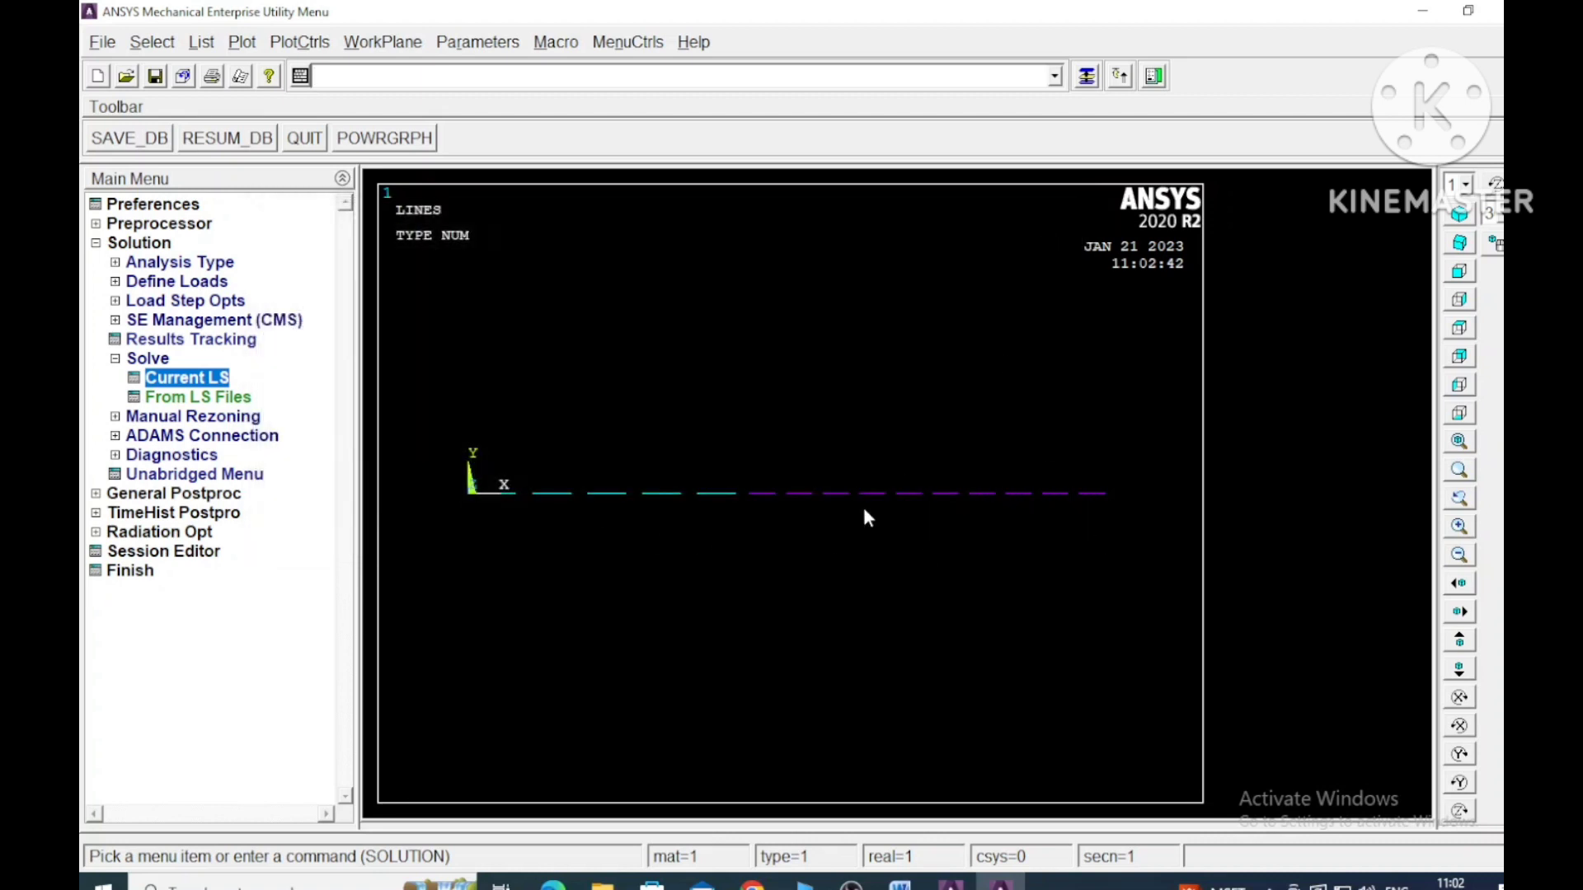
{"action": "left_click", "coordinate": [117, 361]}
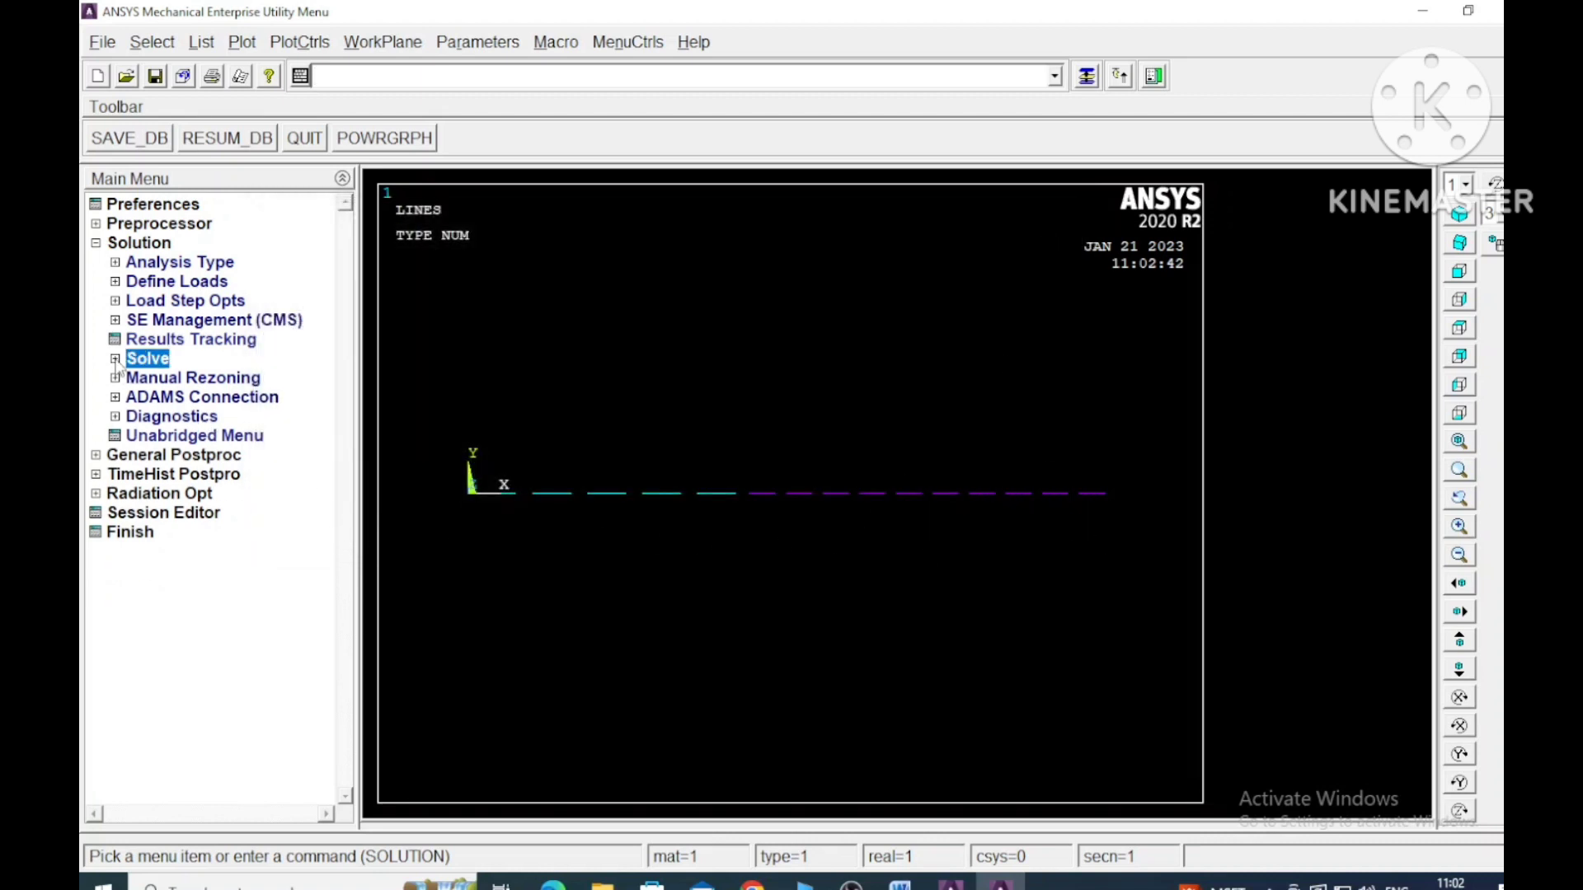
{"action": "left_click", "coordinate": [95, 245]}
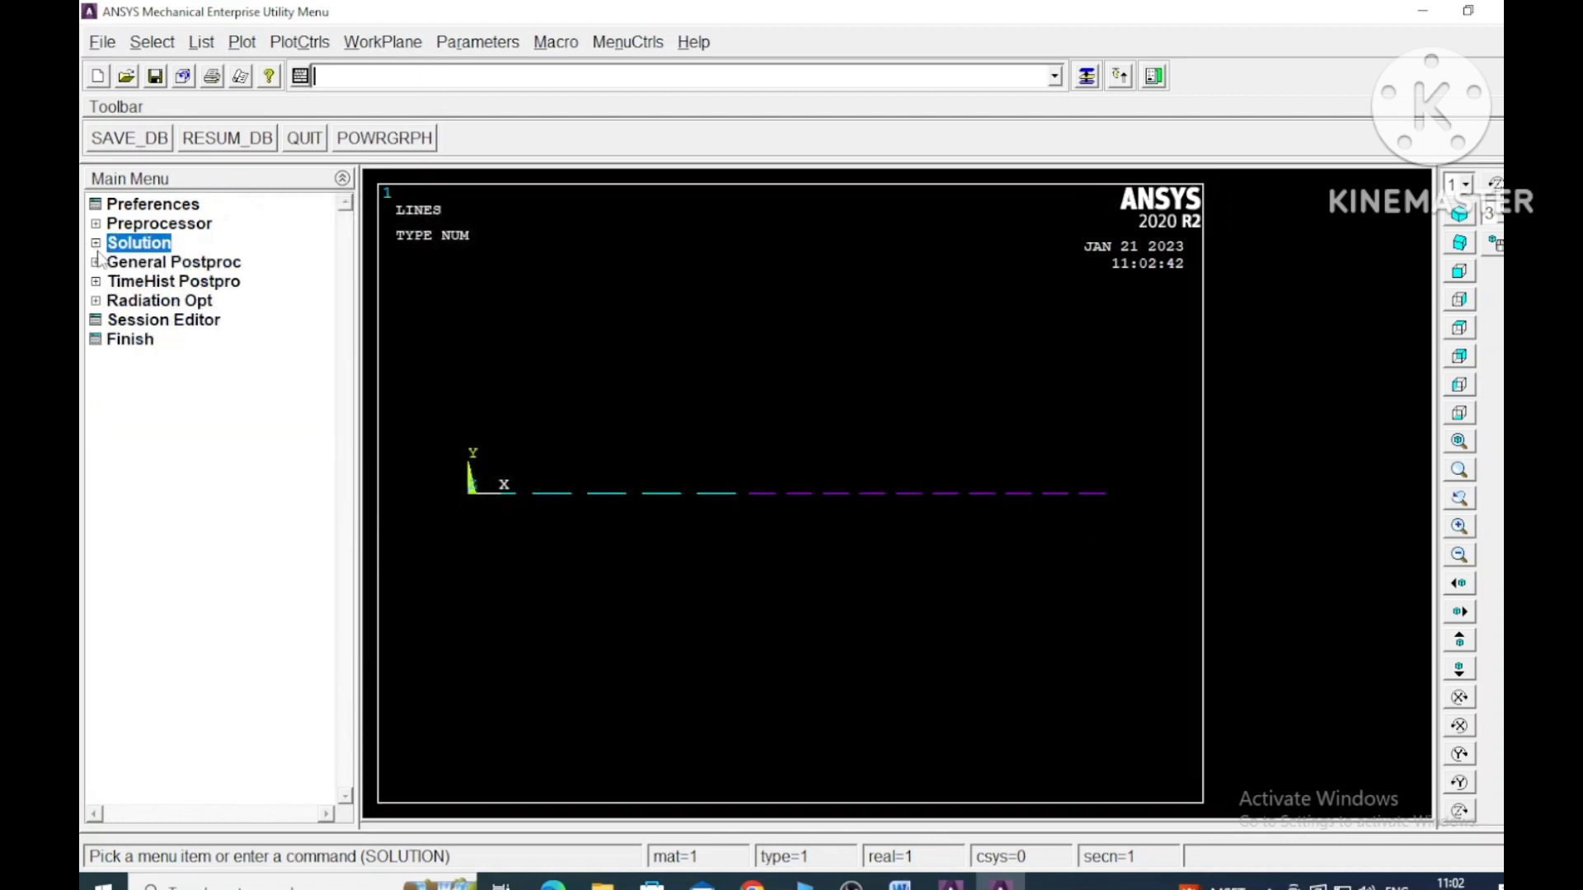
- Plot the nodal solution contour of the displacement vector sum with the deformed shape only
{"action": "left_click", "coordinate": [96, 262]}
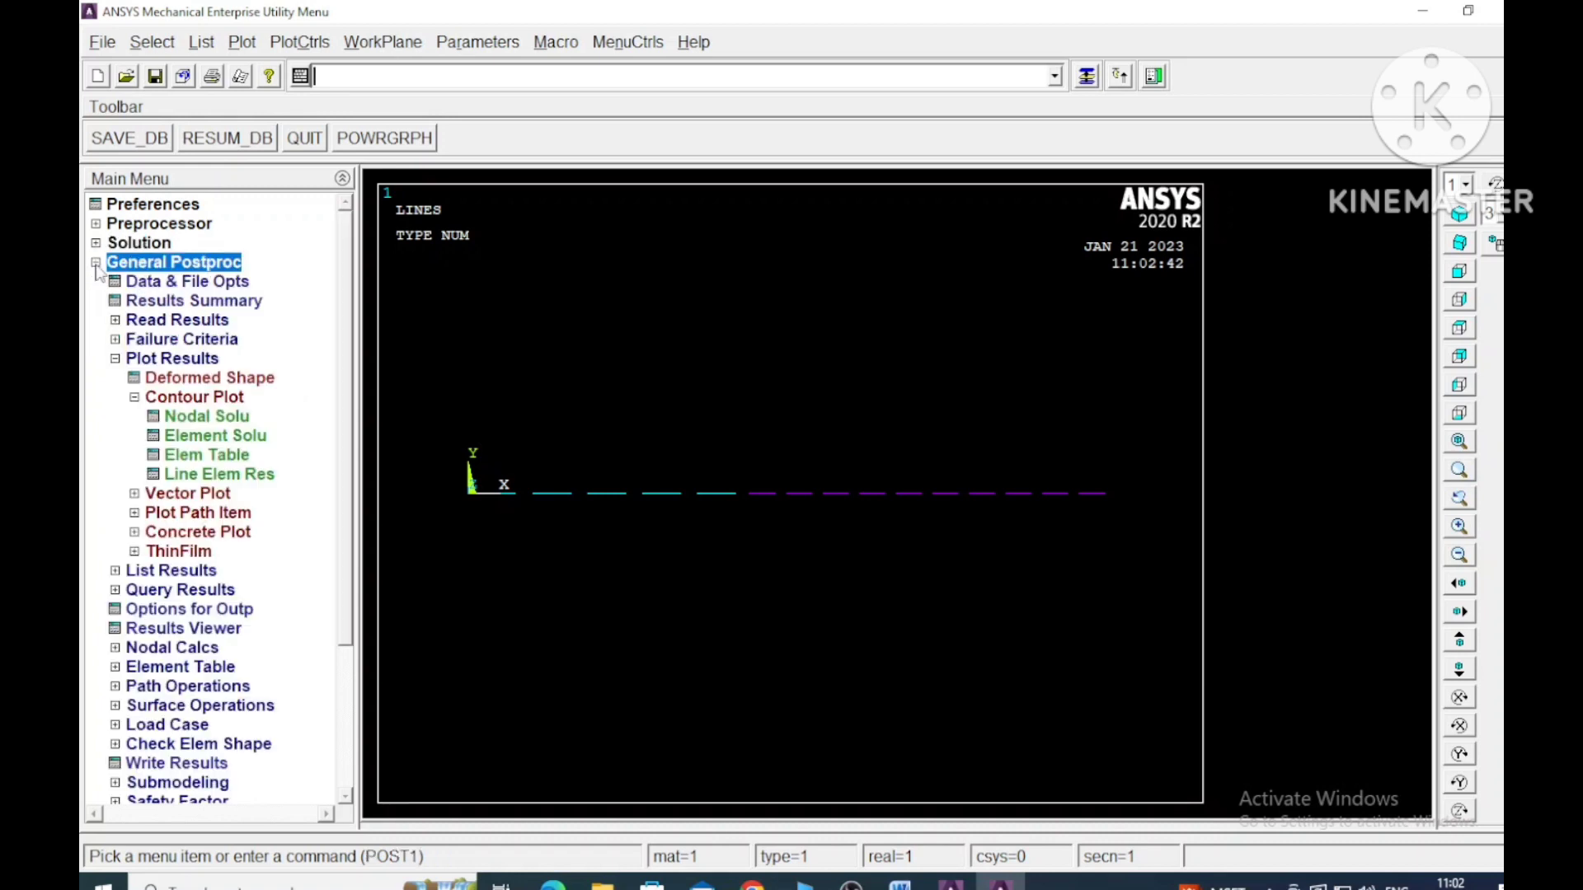
{"action": "left_click", "coordinate": [209, 417]}
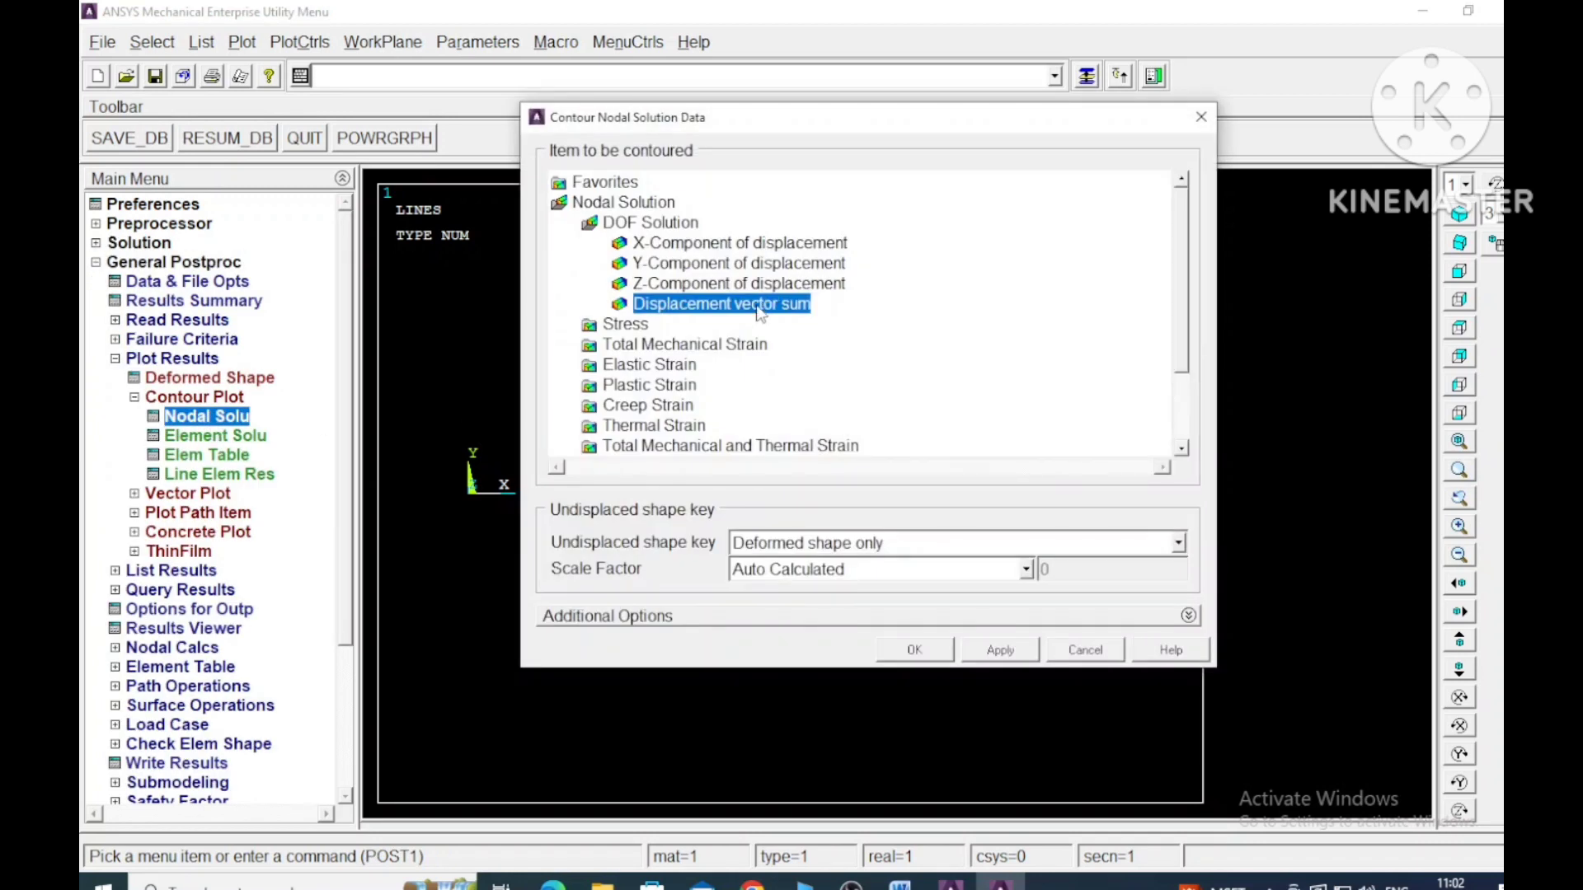
{"action": "left_click", "coordinate": [913, 651]}
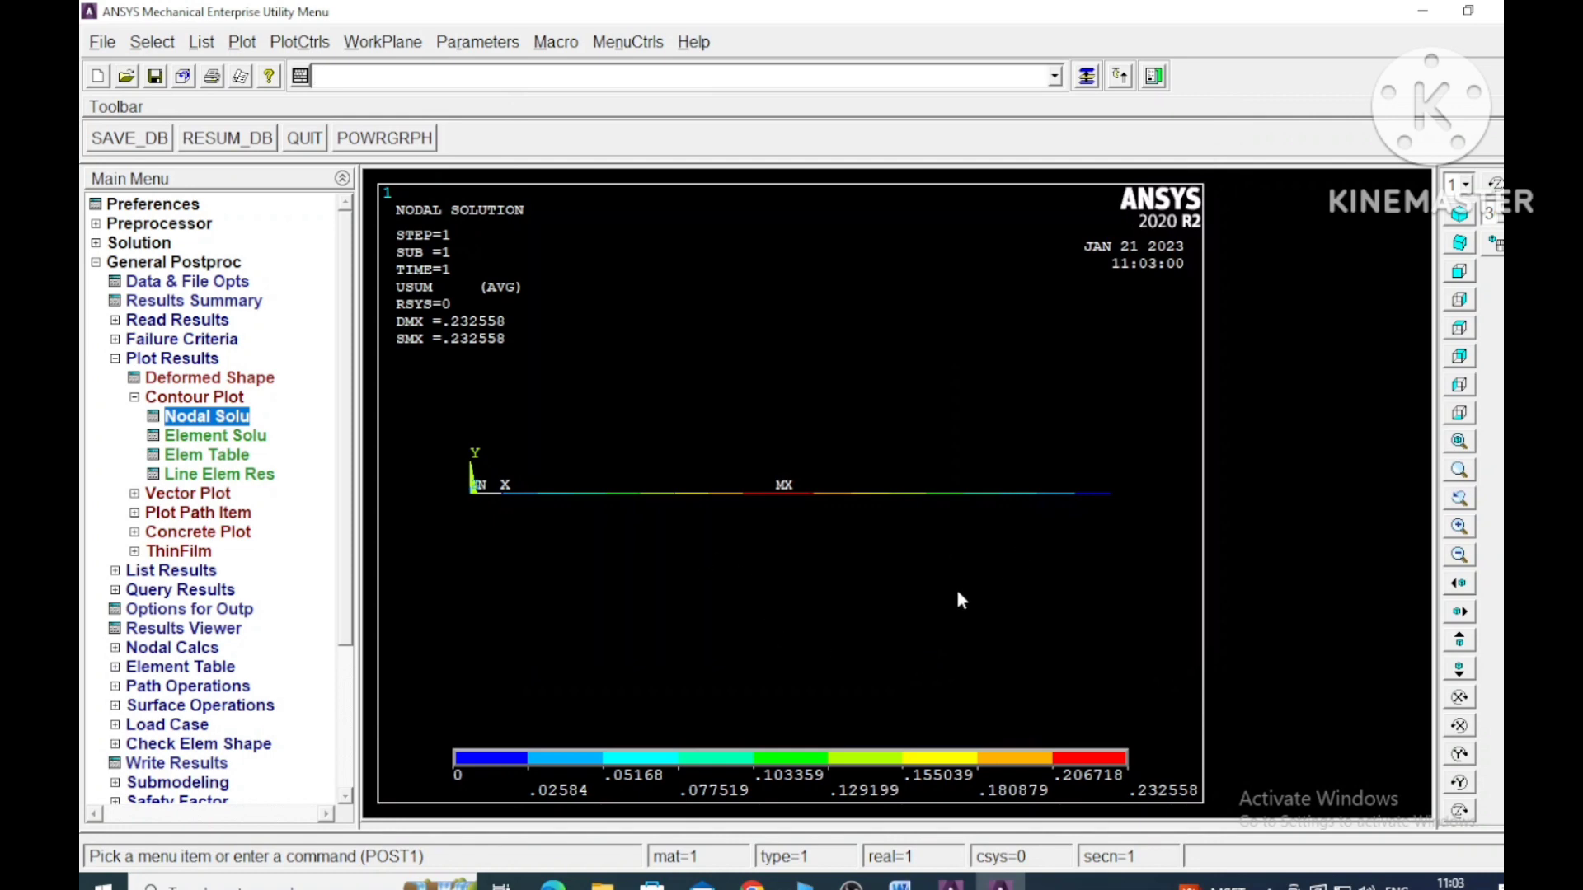
- Turn on the display of element shapes based on real constants and show the displacement contour in an oblique 3D view
{"action": "left_click", "coordinate": [319, 44]}
{"action": "mouse_move", "coordinate": [445, 173]}
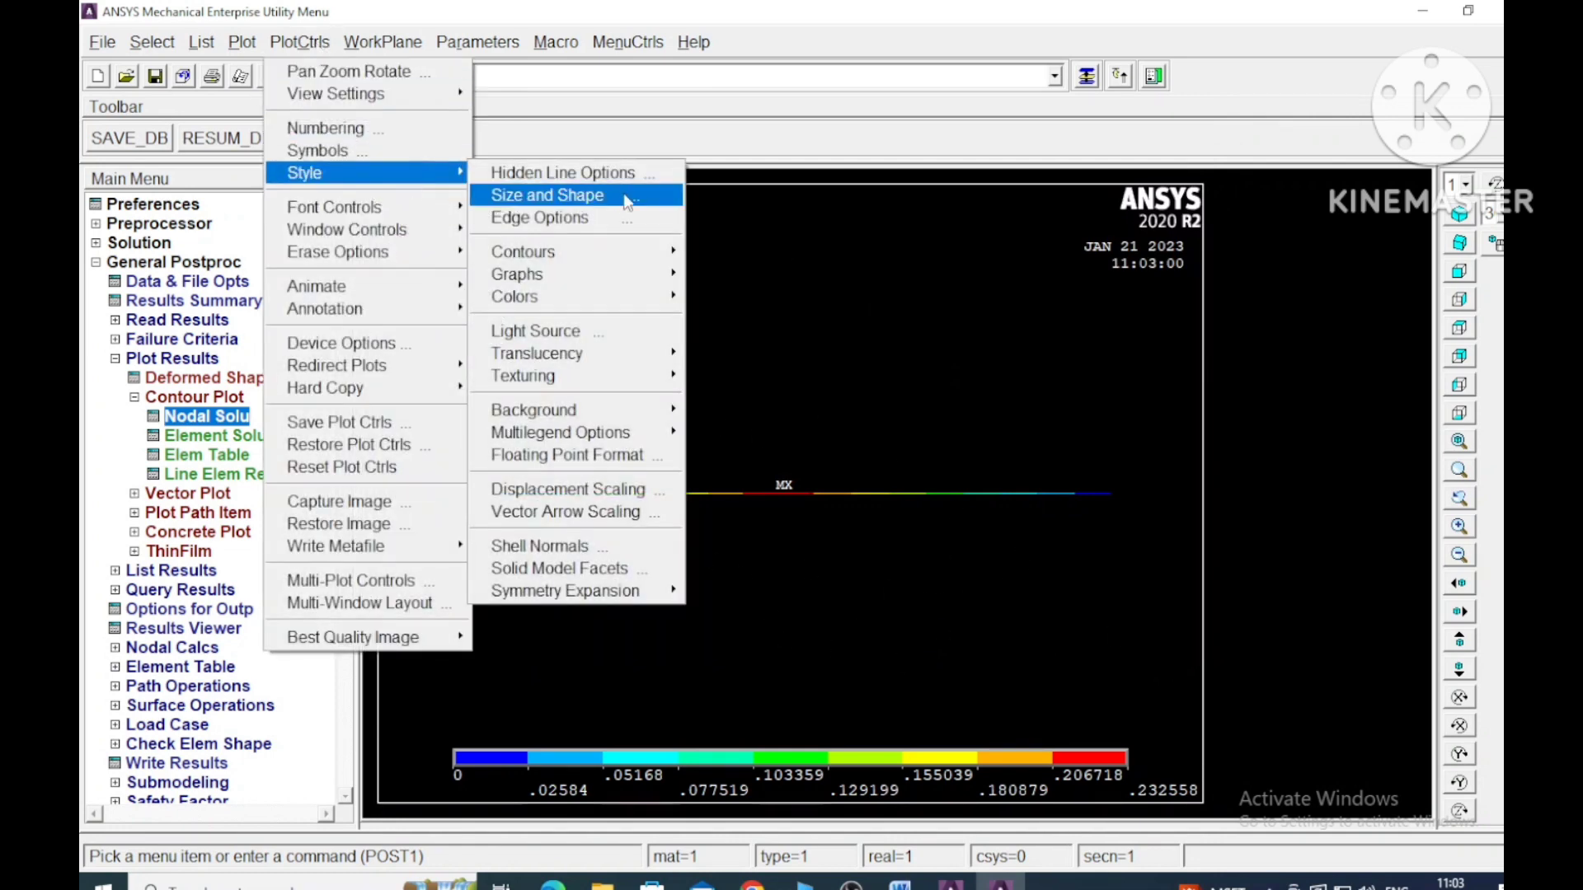
{"action": "left_click", "coordinate": [595, 196]}
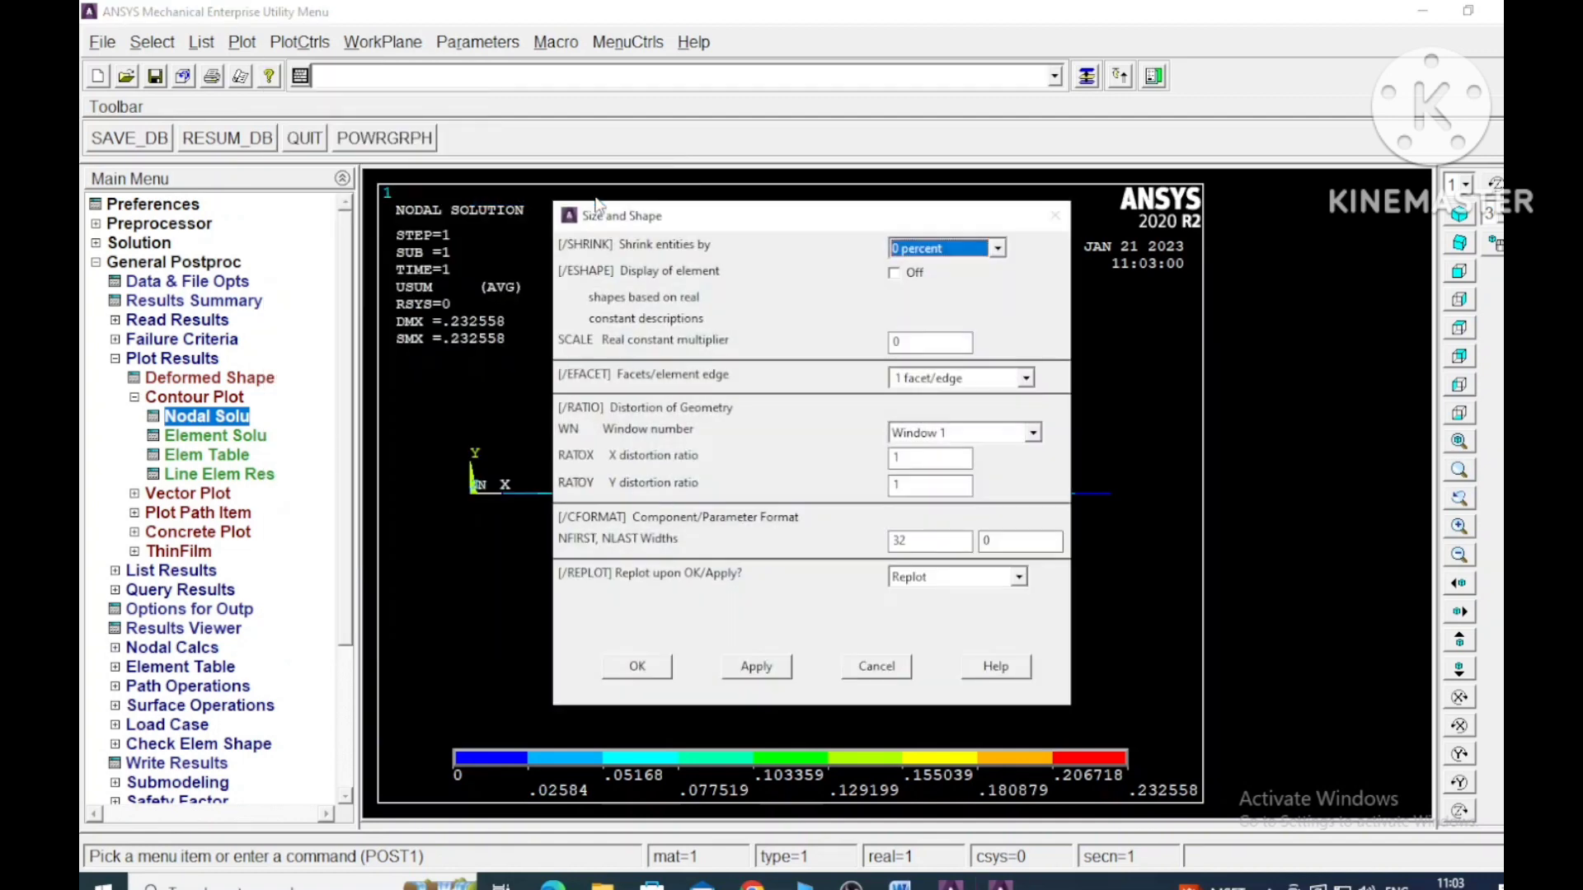
{"action": "left_click", "coordinate": [897, 274]}
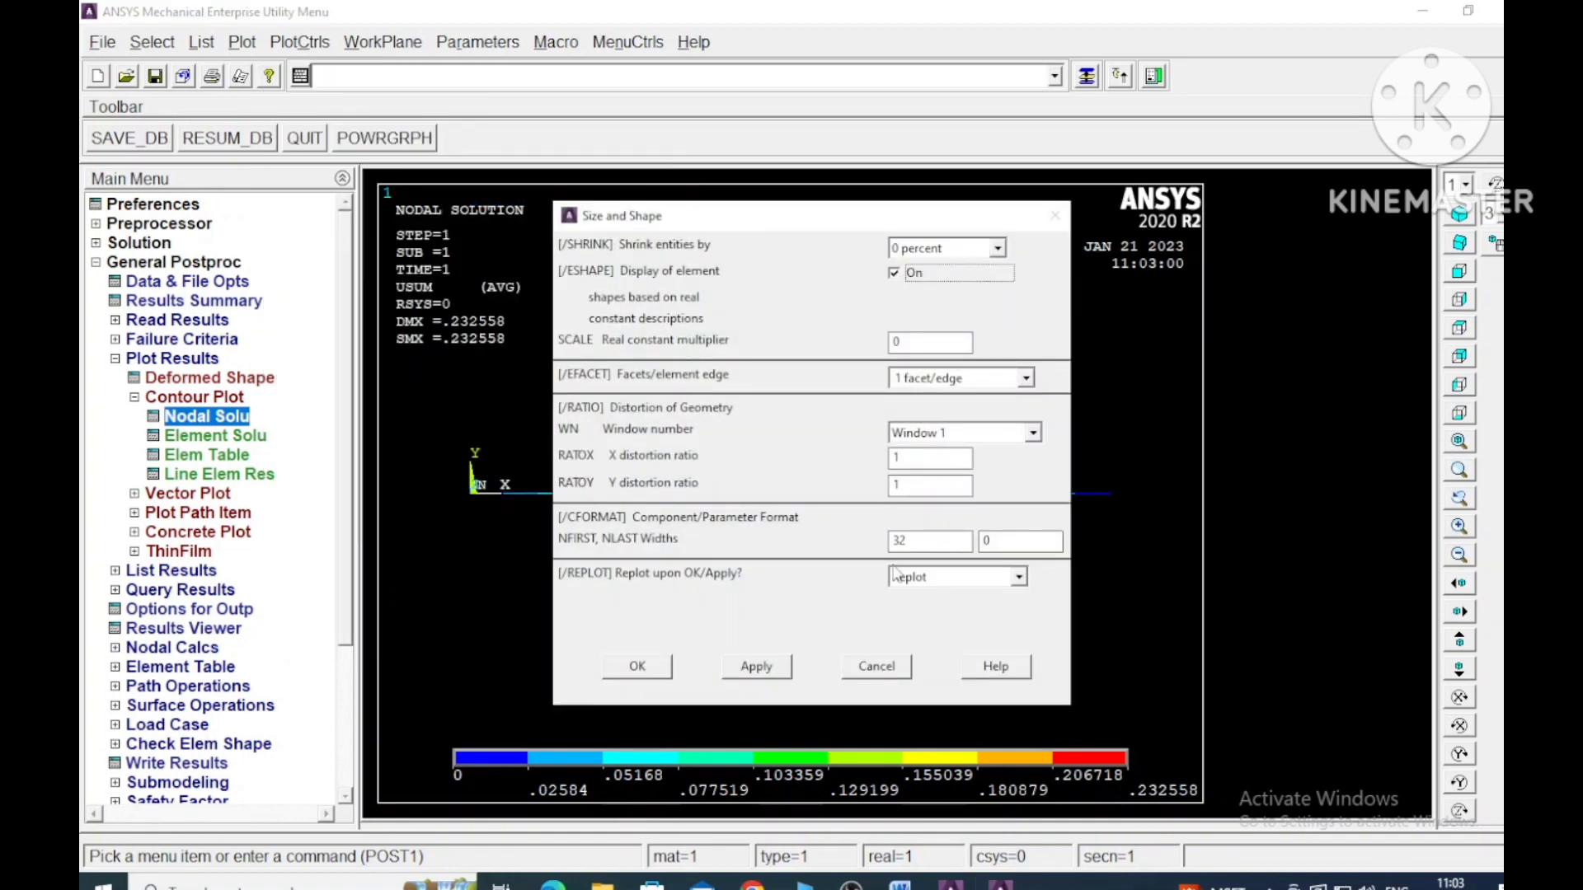
{"action": "left_click", "coordinate": [656, 667]}
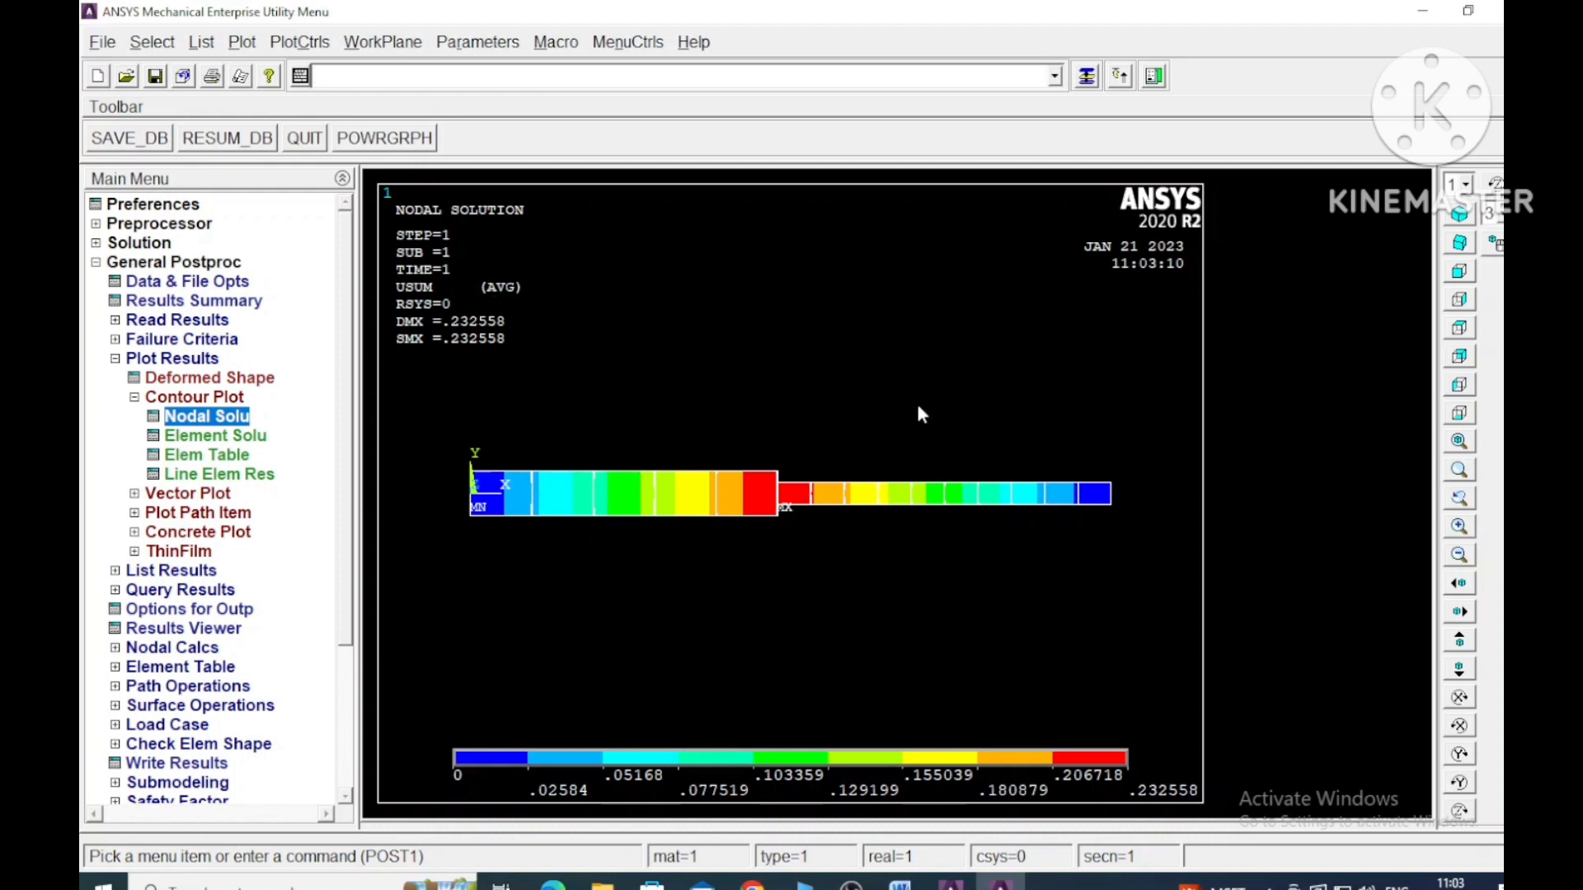
{"action": "left_click", "coordinate": [1460, 243]}
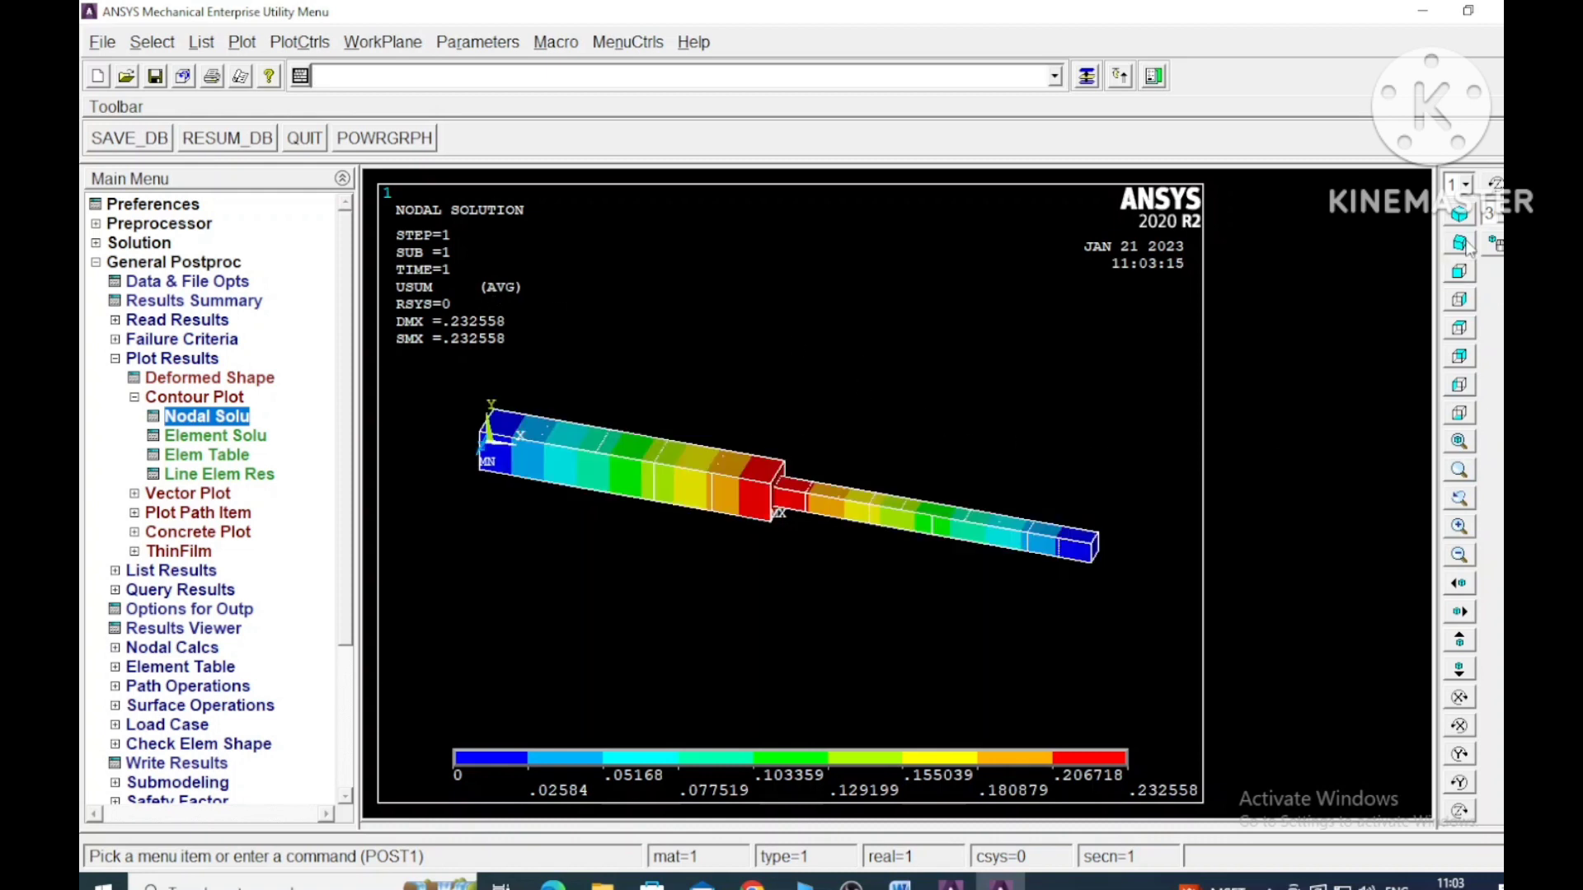
{"action": "scroll", "coordinate": [964, 414], "scroll_direction": "up", "scroll_amount": 2}
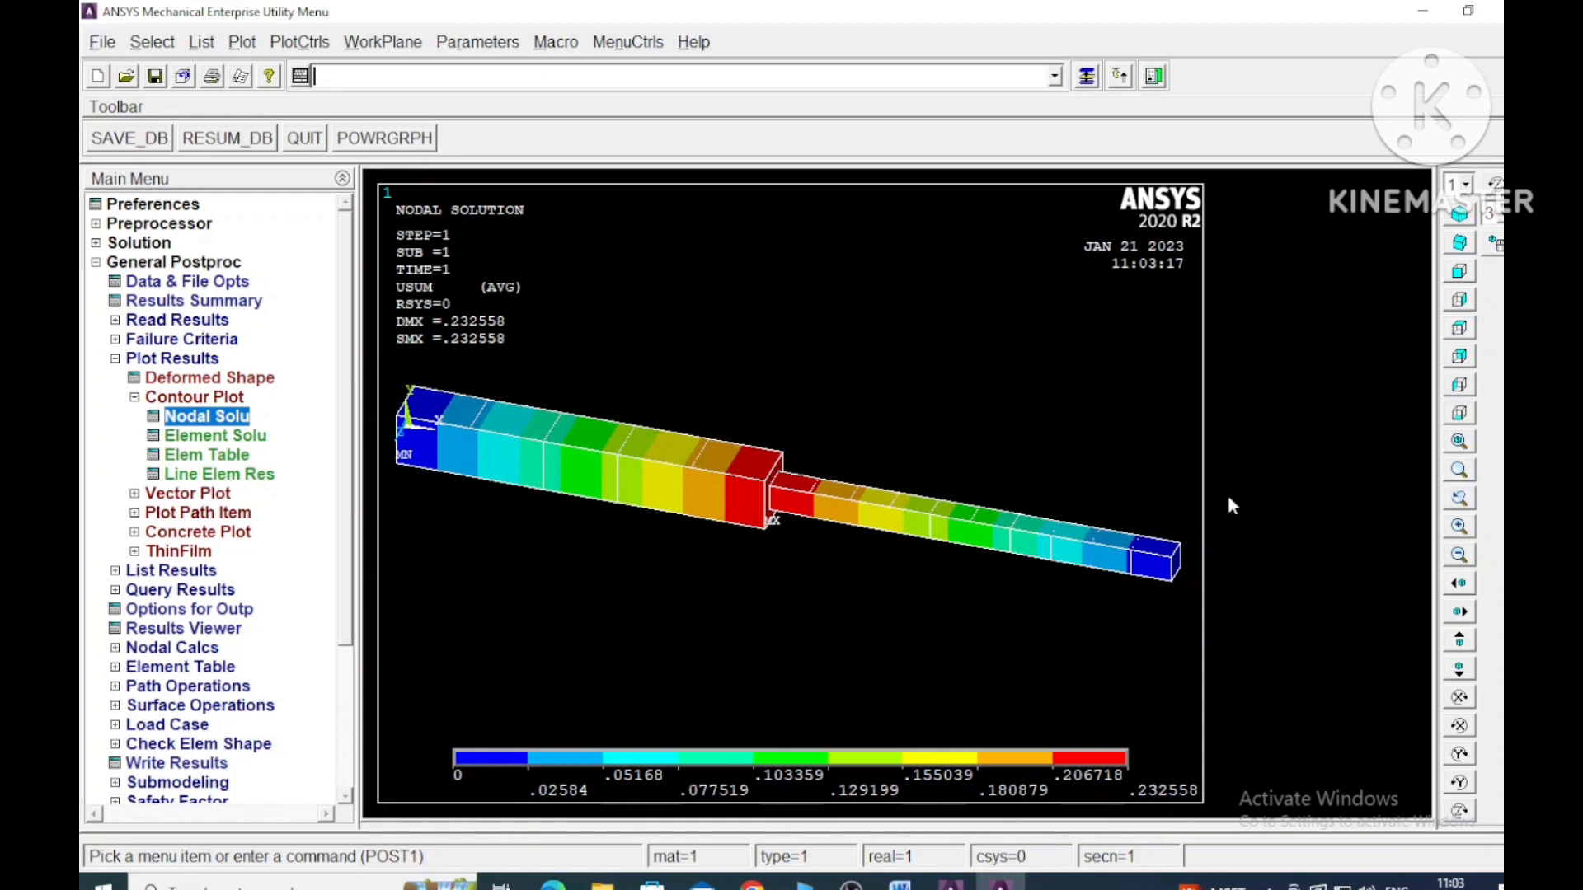
- Animate the deformed shape only with 10 frames and a 0.5 second delay, then stop and close the animation
{"action": "left_click", "coordinate": [242, 44]}
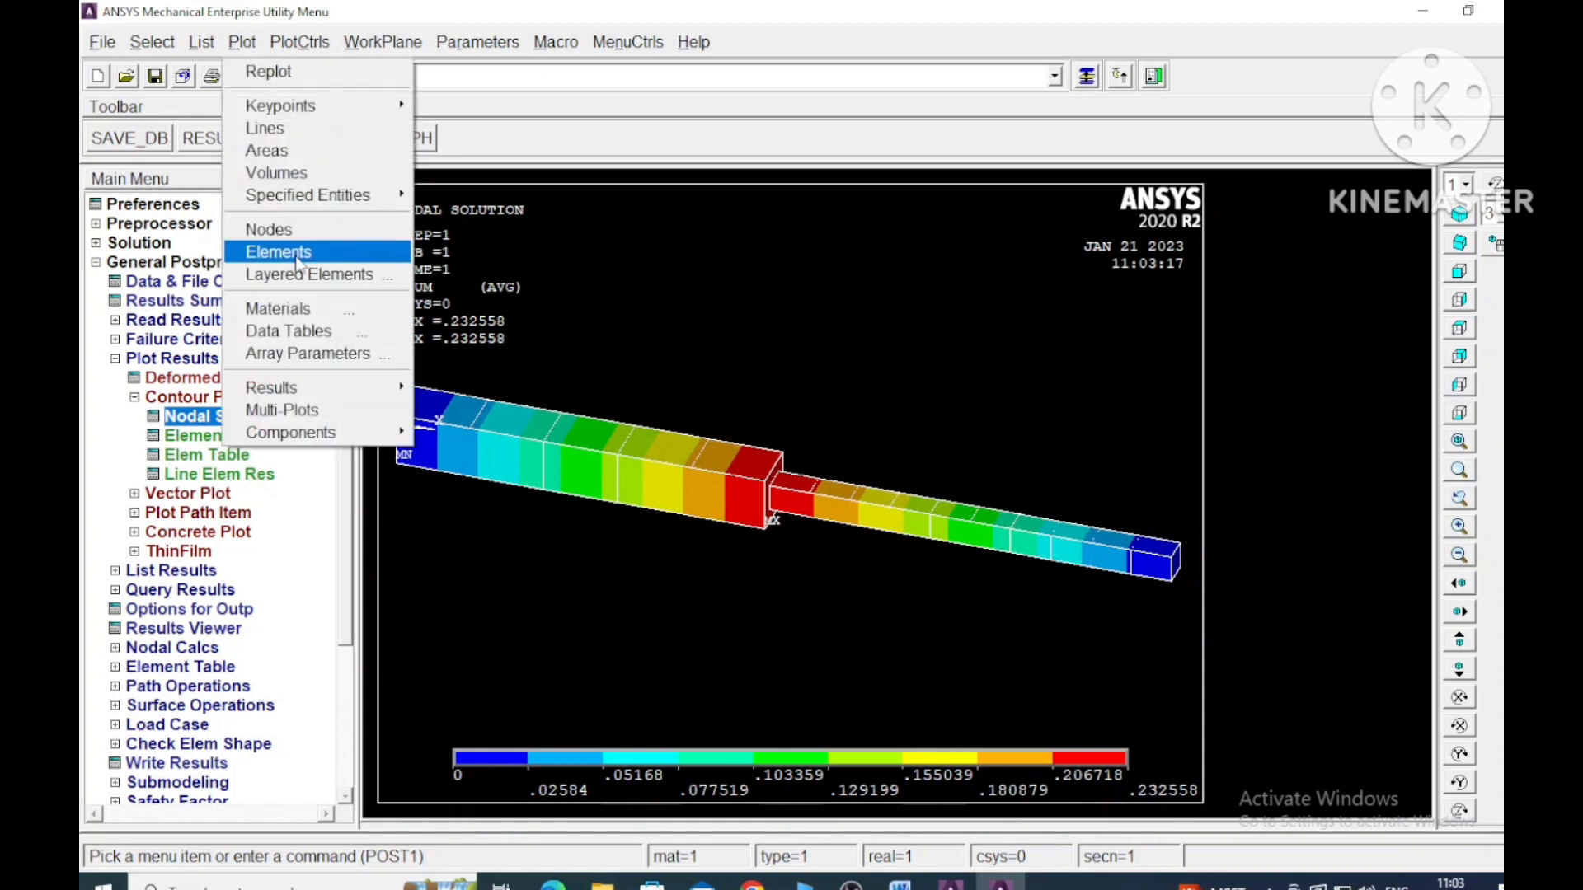
{"action": "mouse_move", "coordinate": [305, 50]}
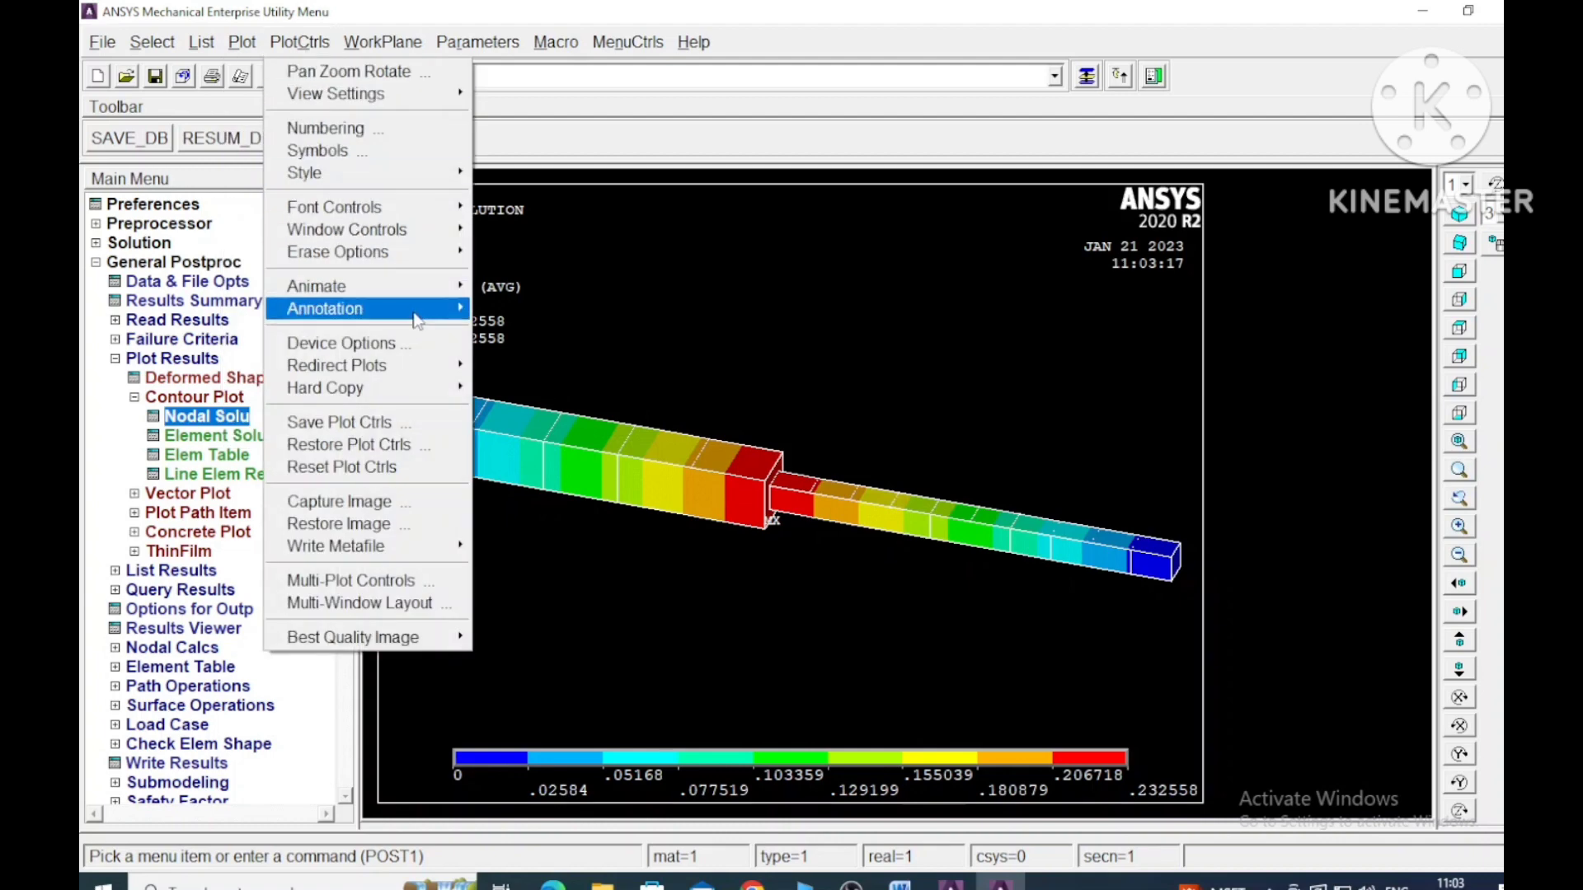
{"action": "mouse_move", "coordinate": [428, 293]}
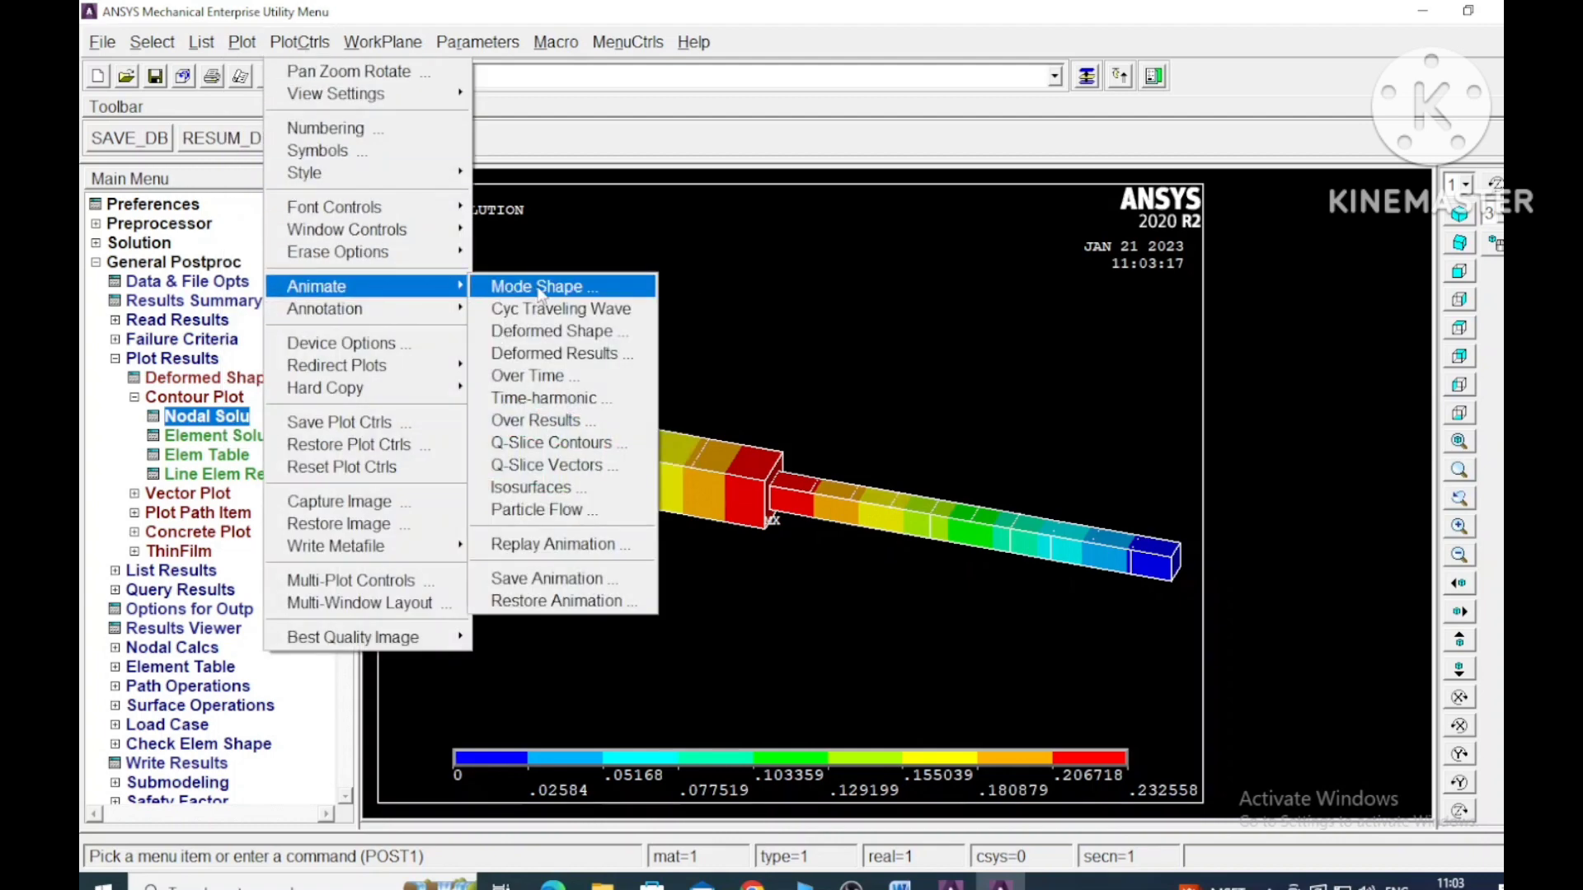
{"action": "left_click", "coordinate": [596, 332]}
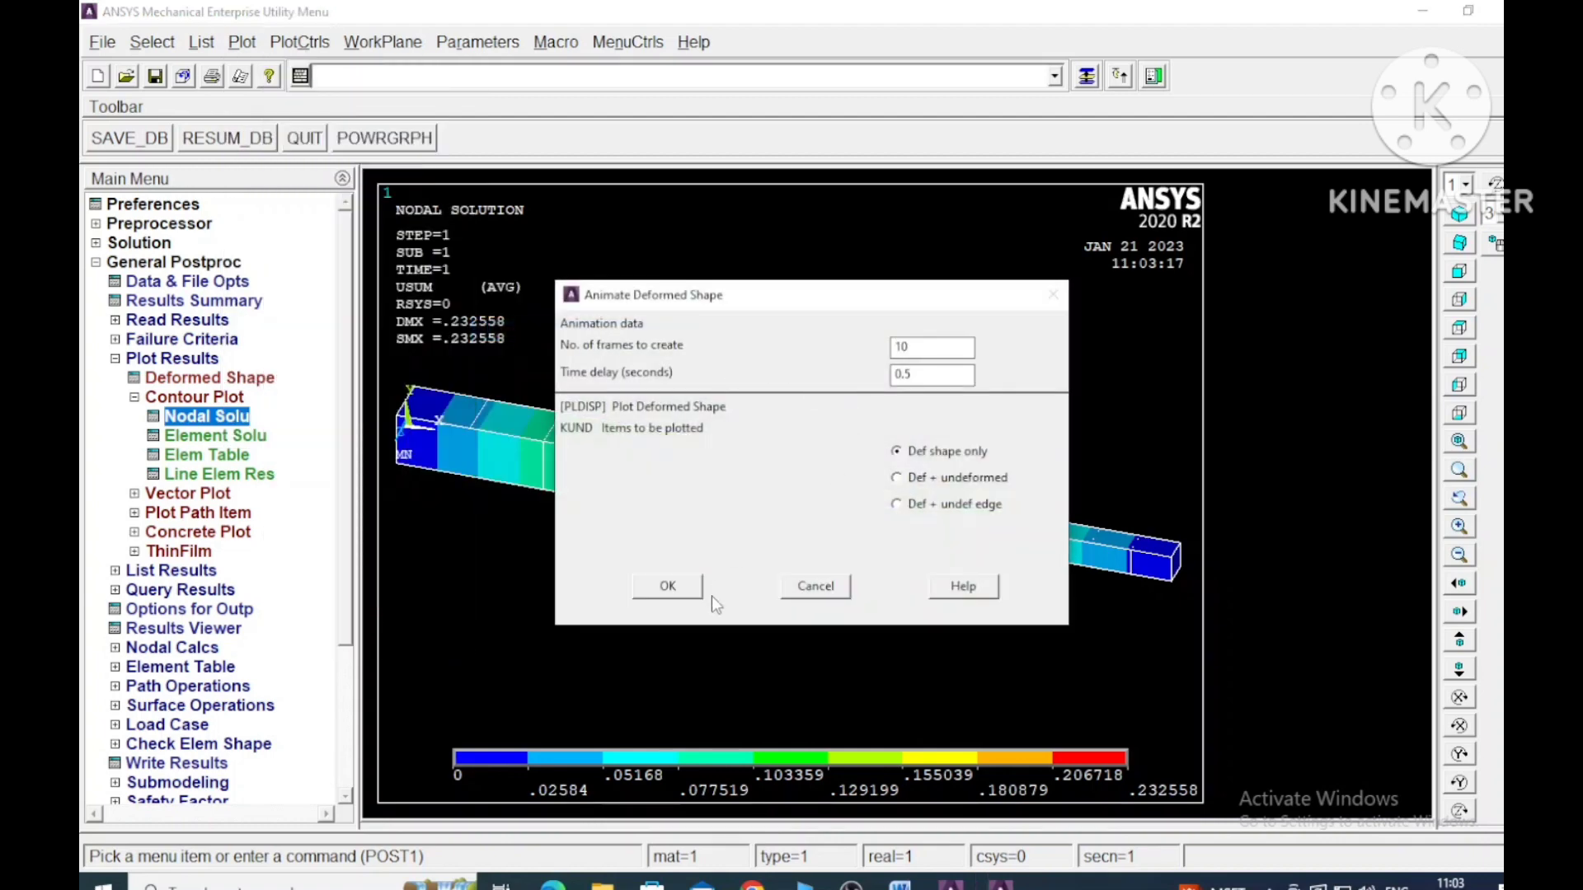
{"action": "left_click", "coordinate": [688, 587]}
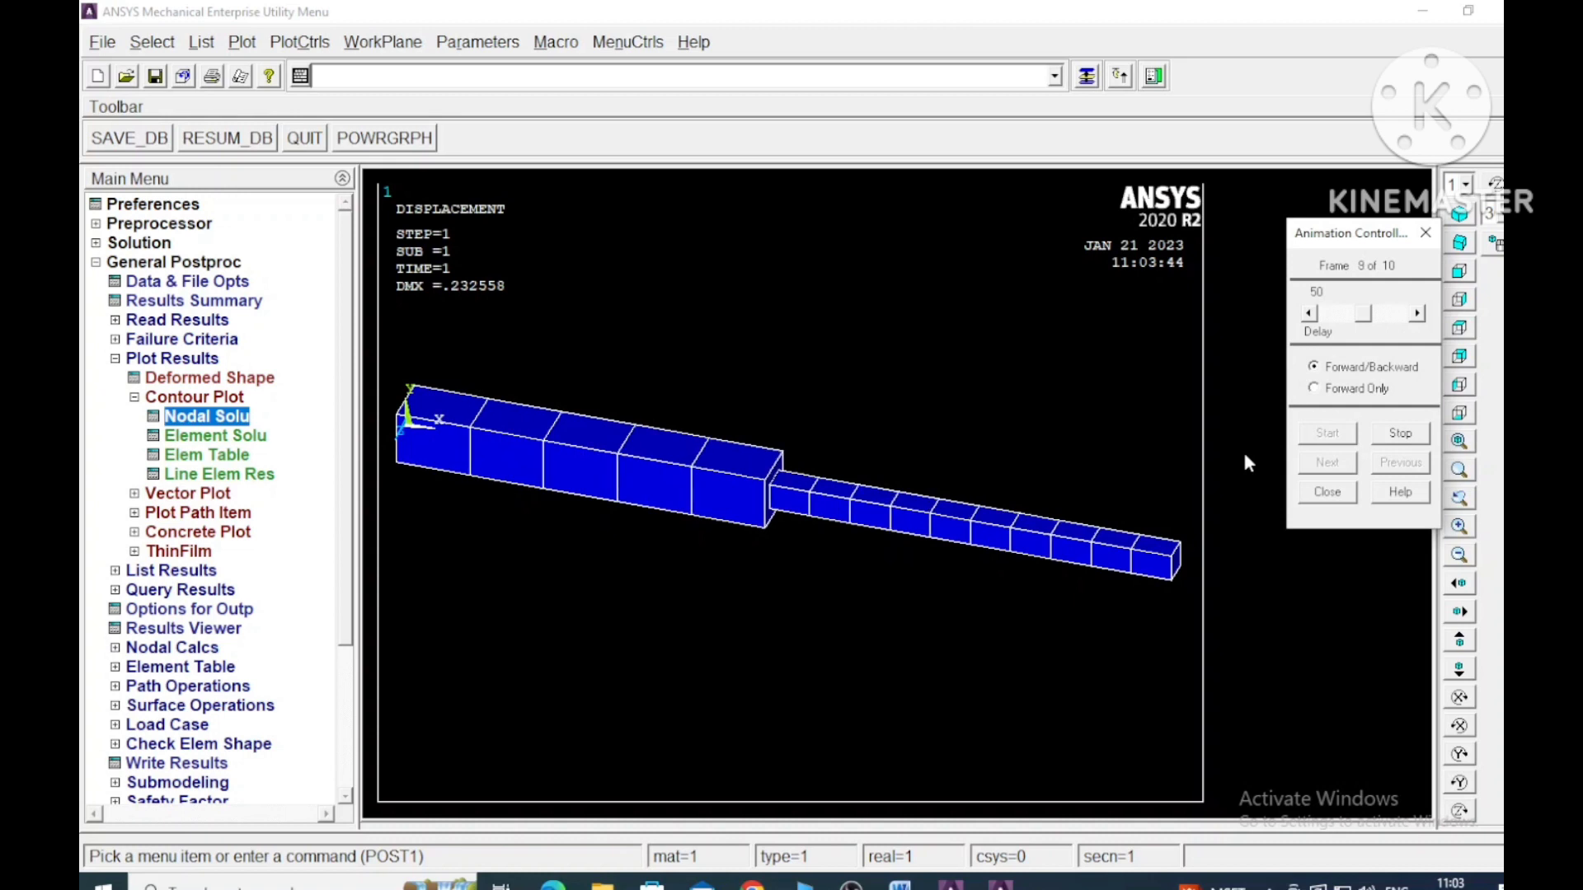
{"action": "left_click", "coordinate": [1401, 434]}
{"action": "left_click", "coordinate": [1335, 494]}
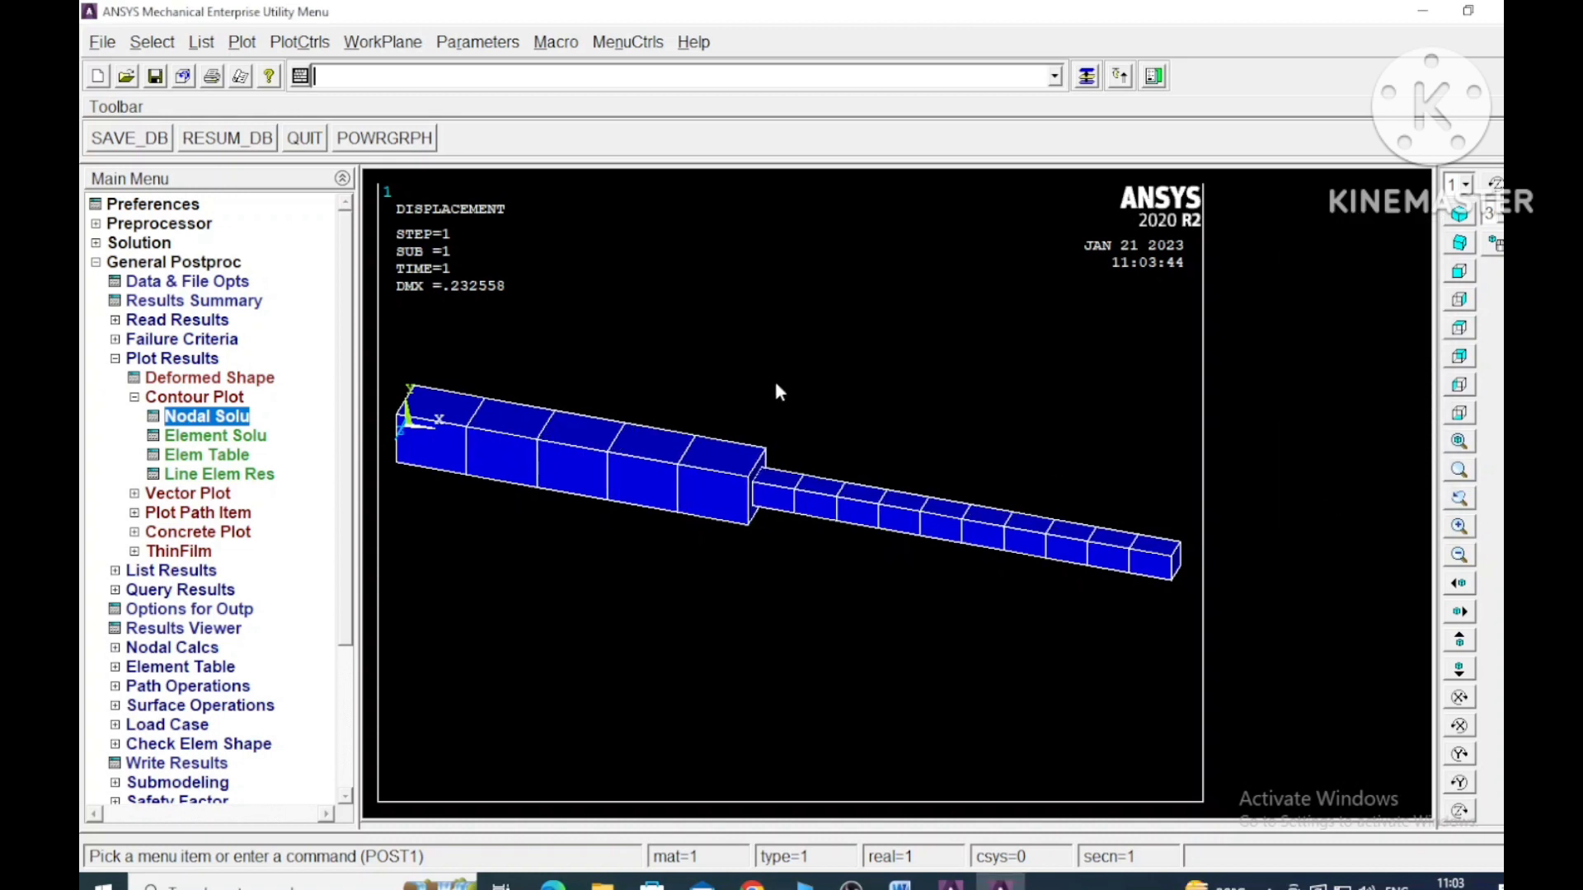
- Plot the displacement vector sum contour again with the deformed shape only in place of the animation's displacement plot
{"action": "left_click", "coordinate": [208, 418]}
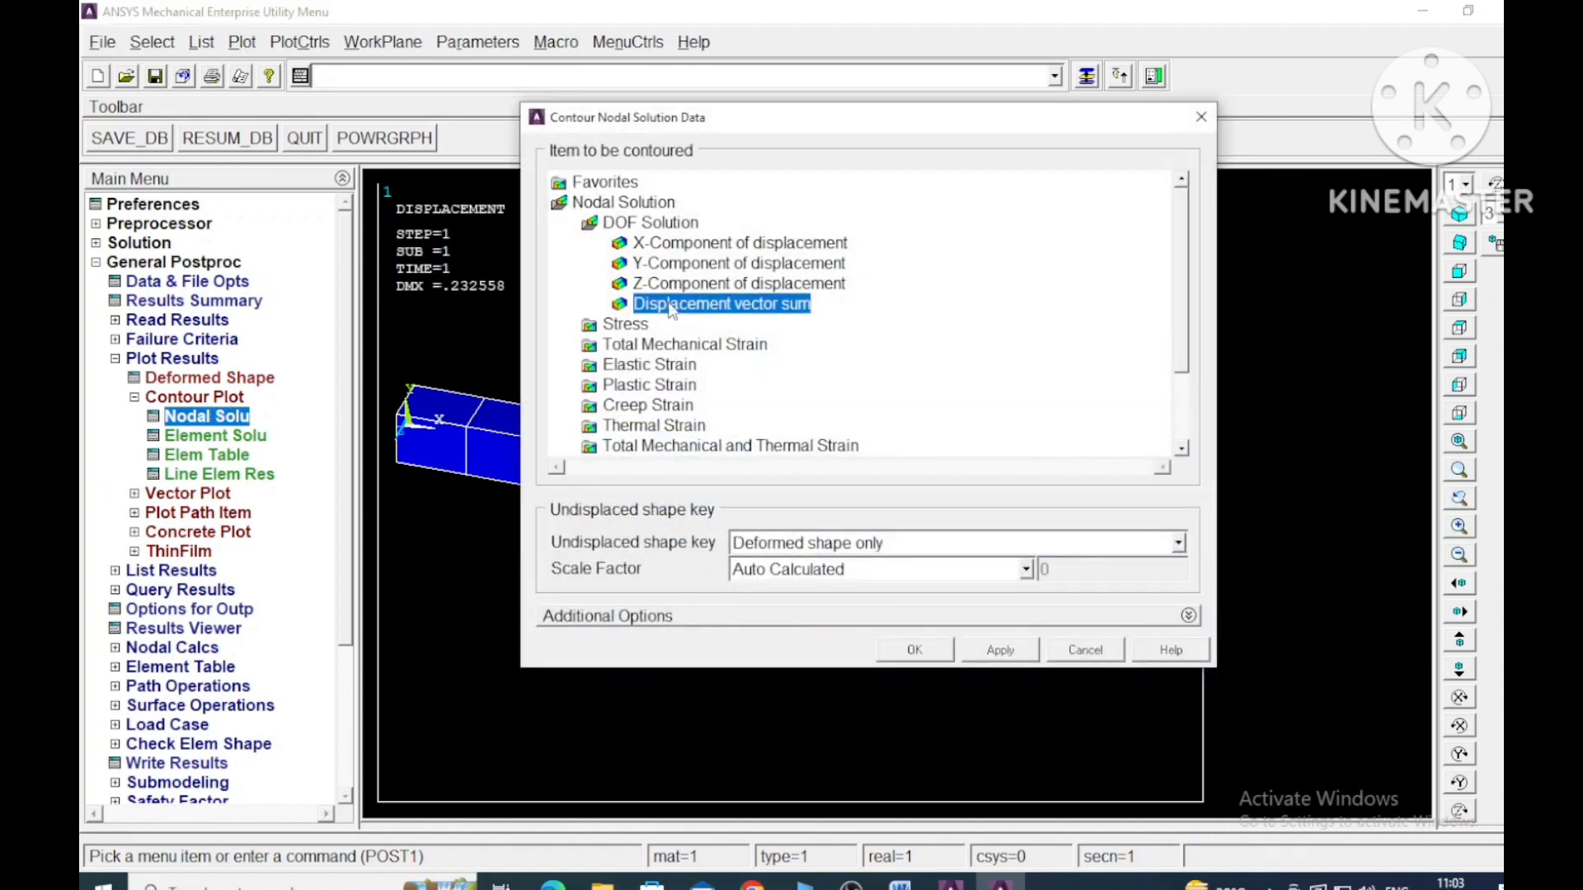
{"action": "left_click", "coordinate": [917, 653]}
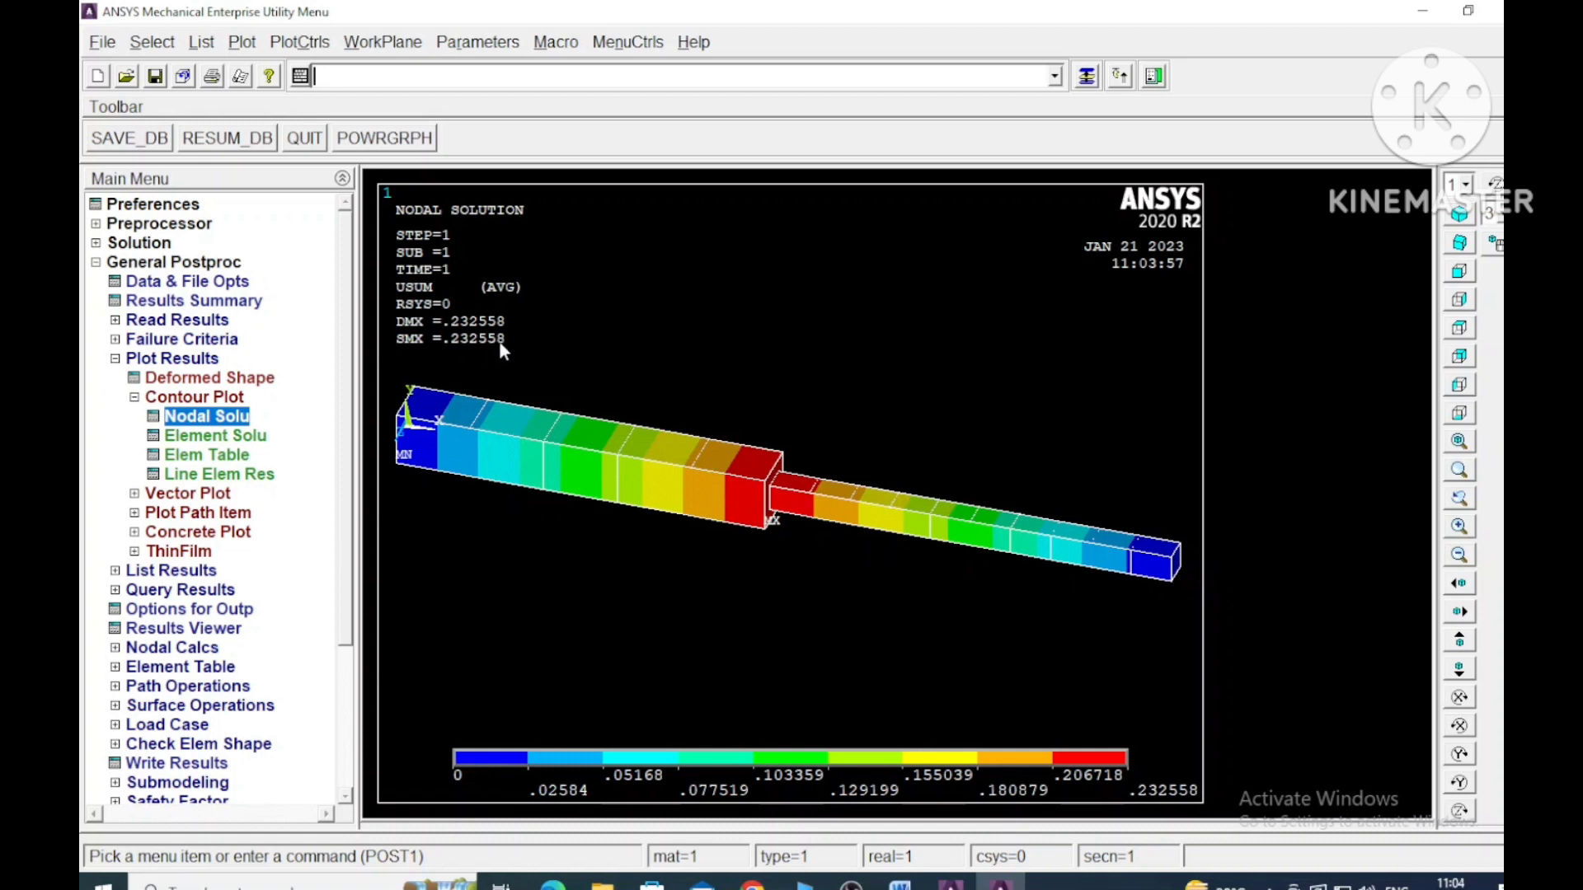
{"action": "left_click", "coordinate": [115, 360]}
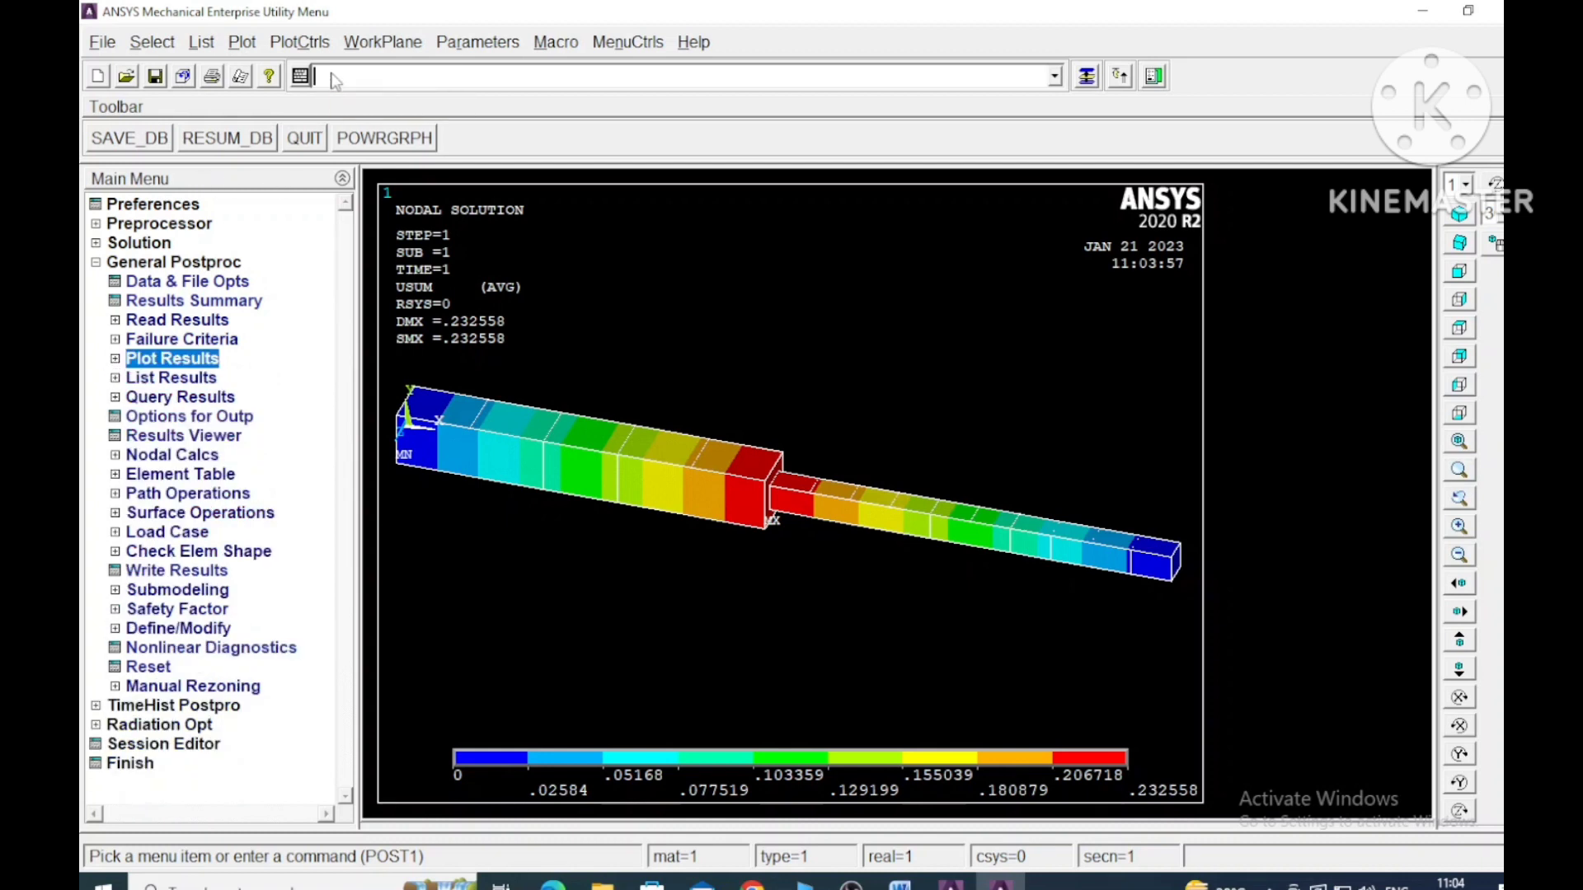
- Run the command set,Lstep to read the load step results
{"action": "type", "text": "set"}
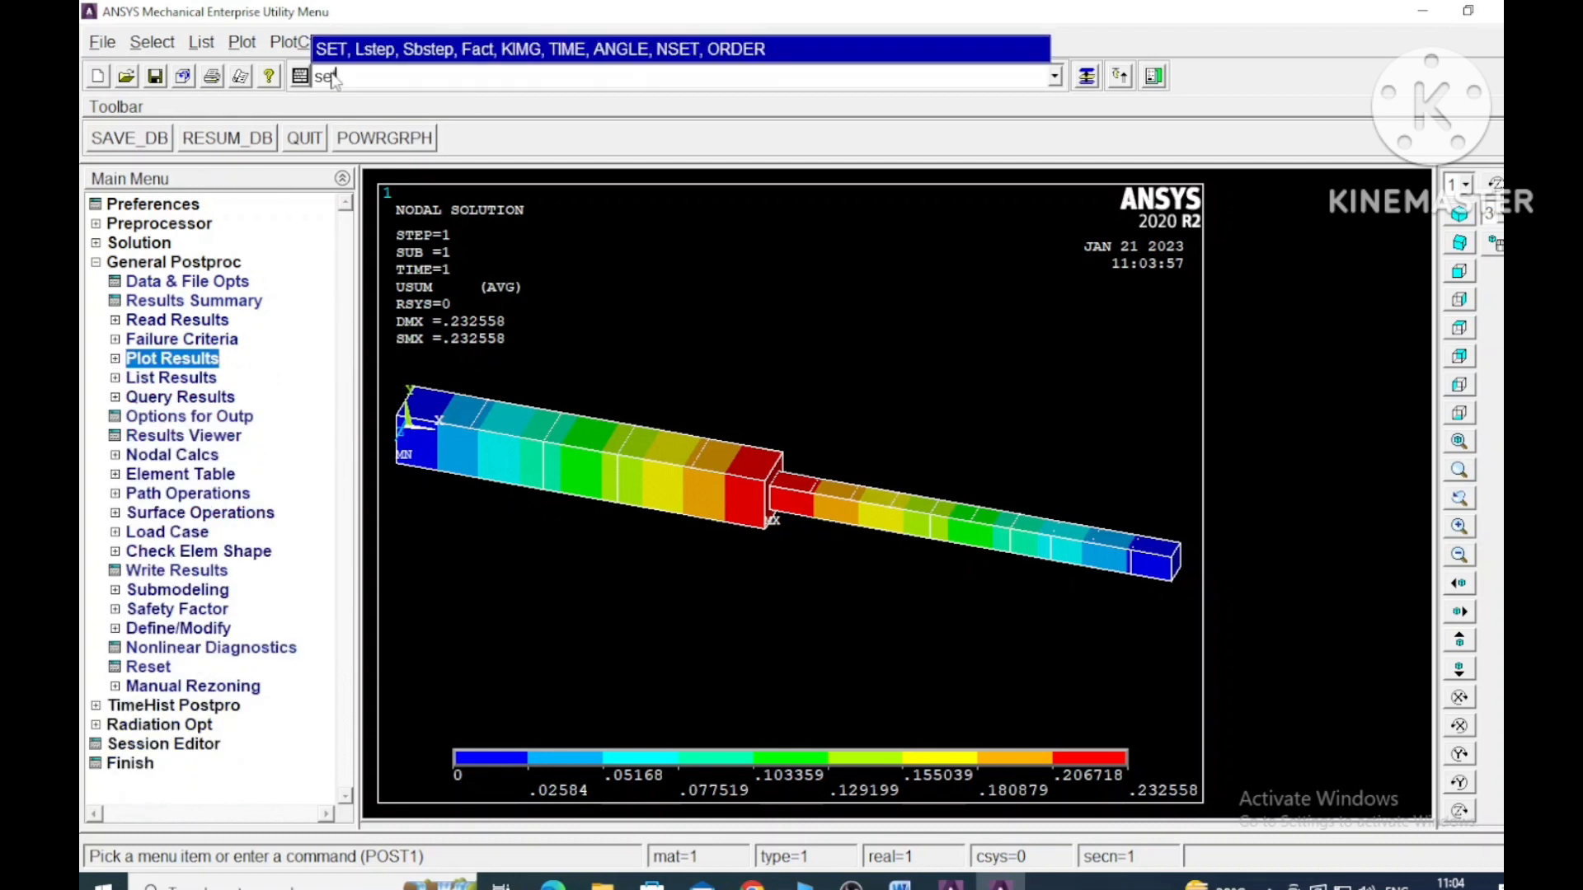
{"action": "type", "text": ",Lstep"}
{"action": "key", "text": "Return"}
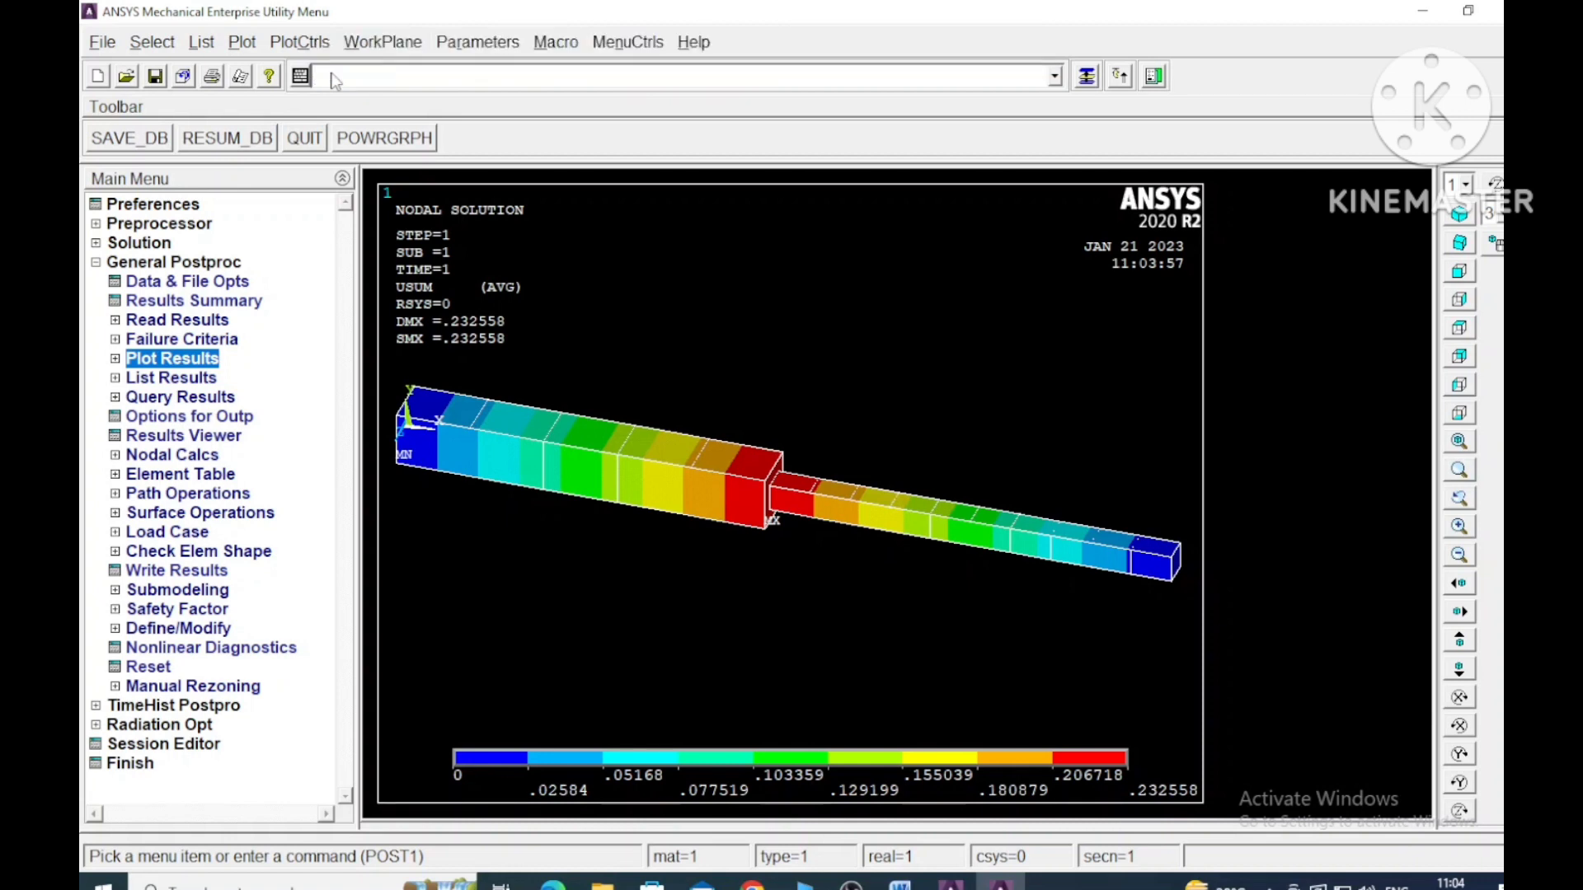
- Define an element table item labelled stress, taken by sequence number as LS,1
{"action": "left_click", "coordinate": [116, 475]}
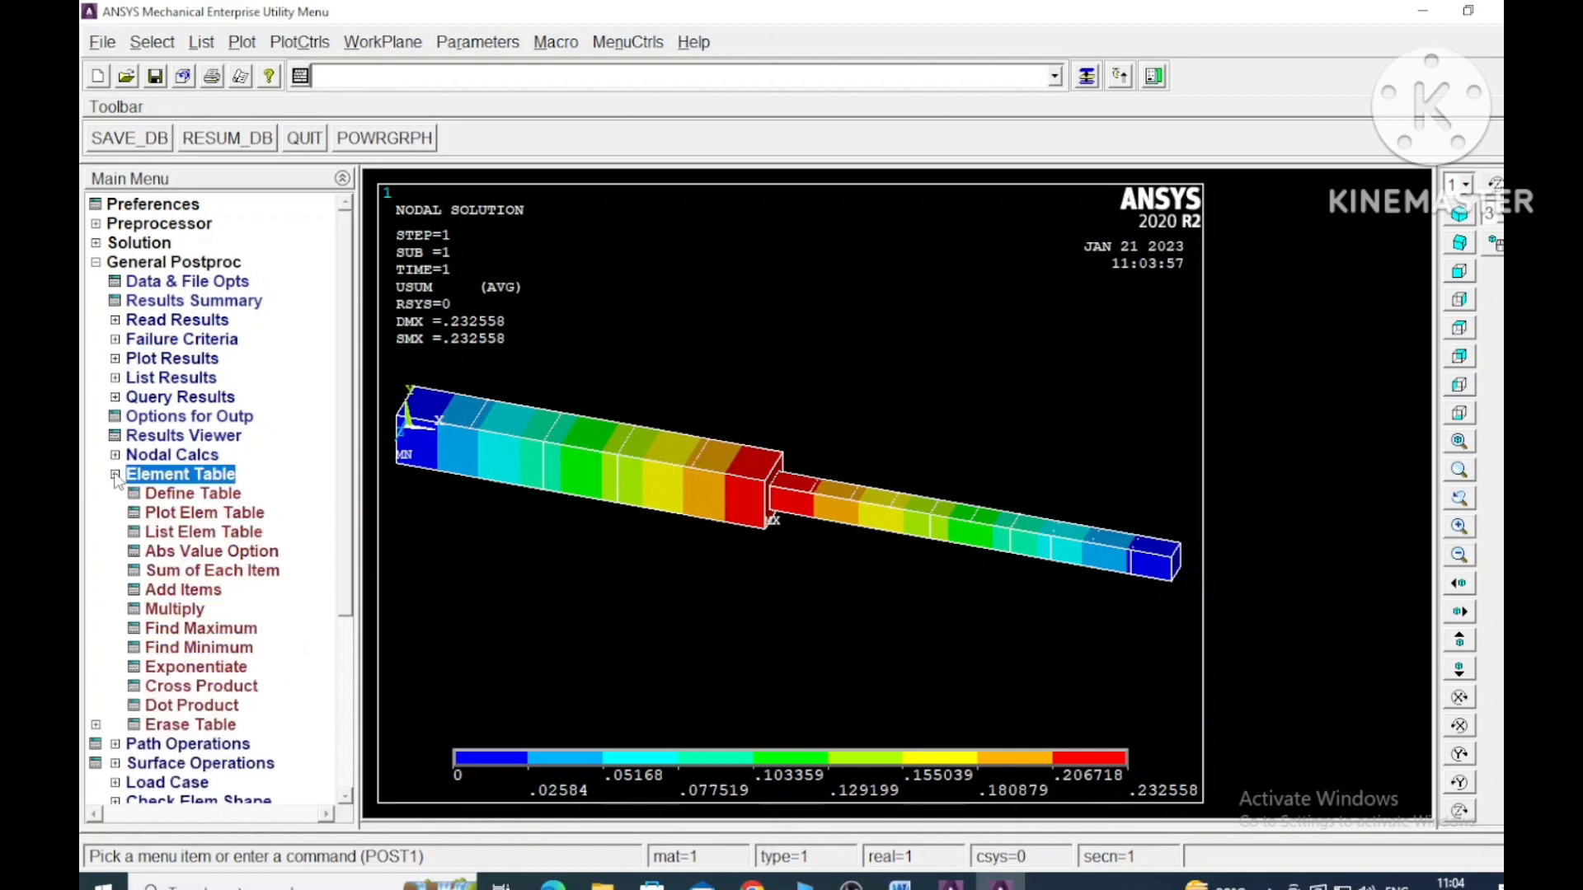
{"action": "left_click", "coordinate": [177, 494]}
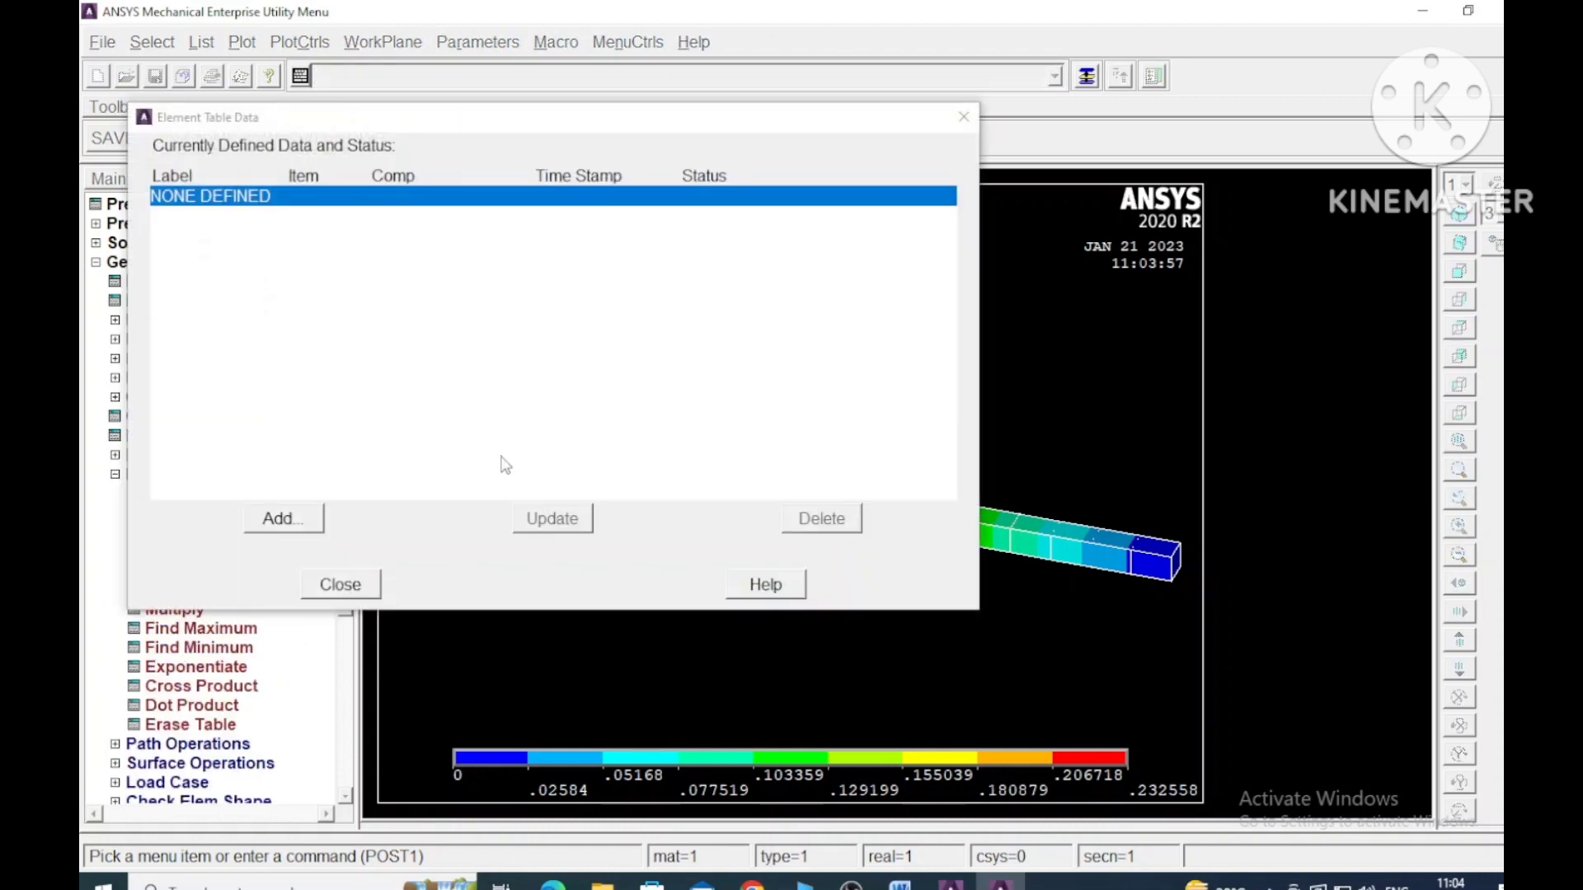
{"action": "left_click", "coordinate": [293, 523]}
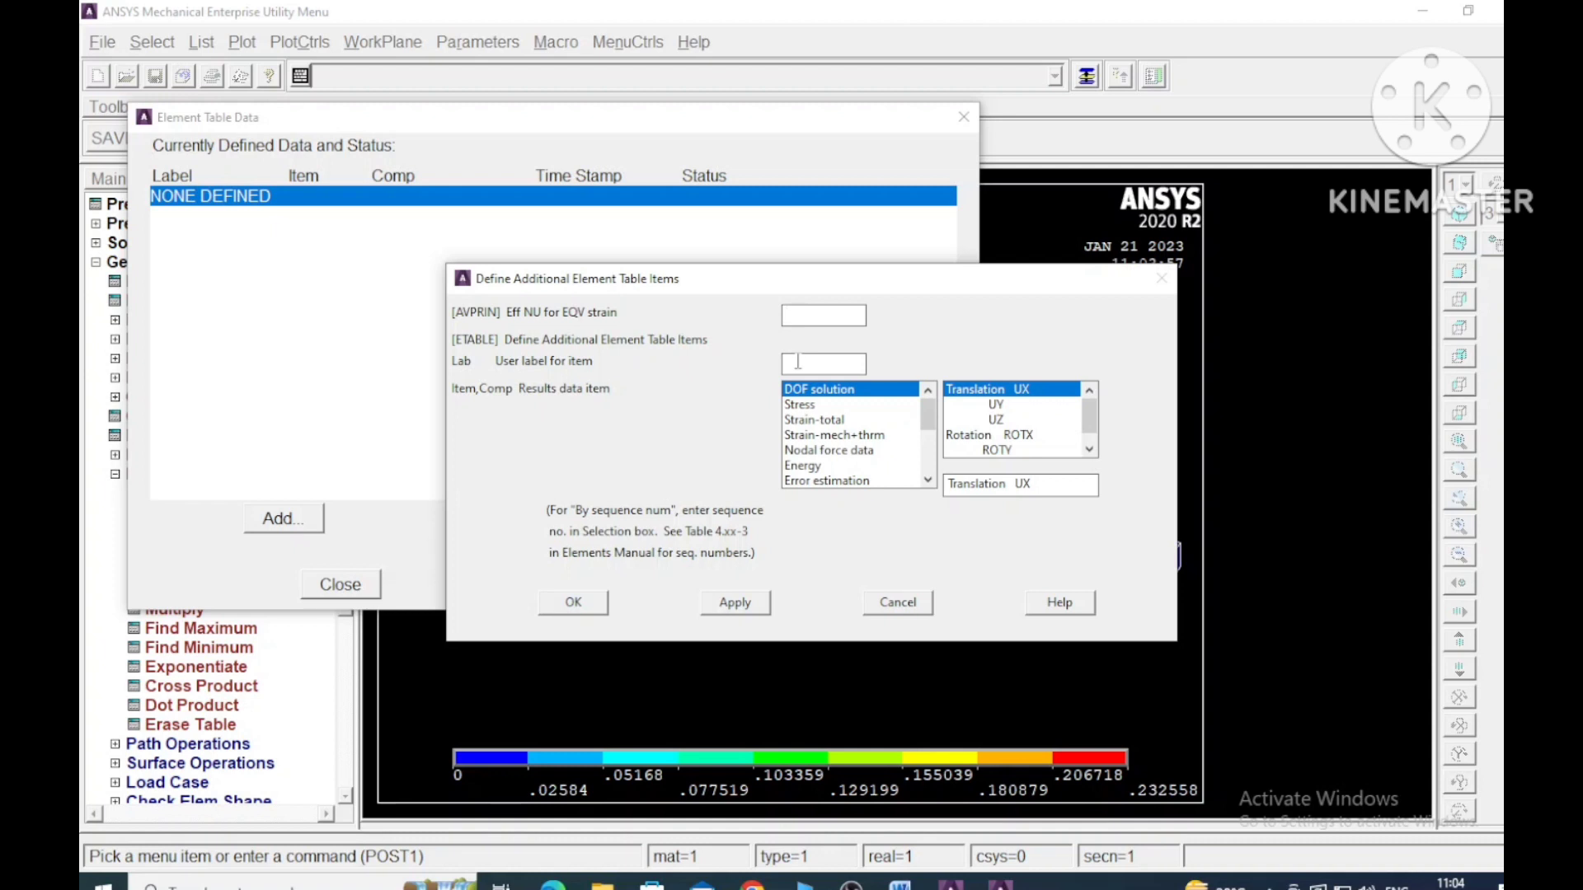
{"action": "left_click", "coordinate": [797, 361]}
{"action": "type", "text": "stress"}
{"action": "left_click_drag", "start_coordinate": [929, 418], "coordinate": [930, 486]}
{"action": "left_click", "coordinate": [866, 482]}
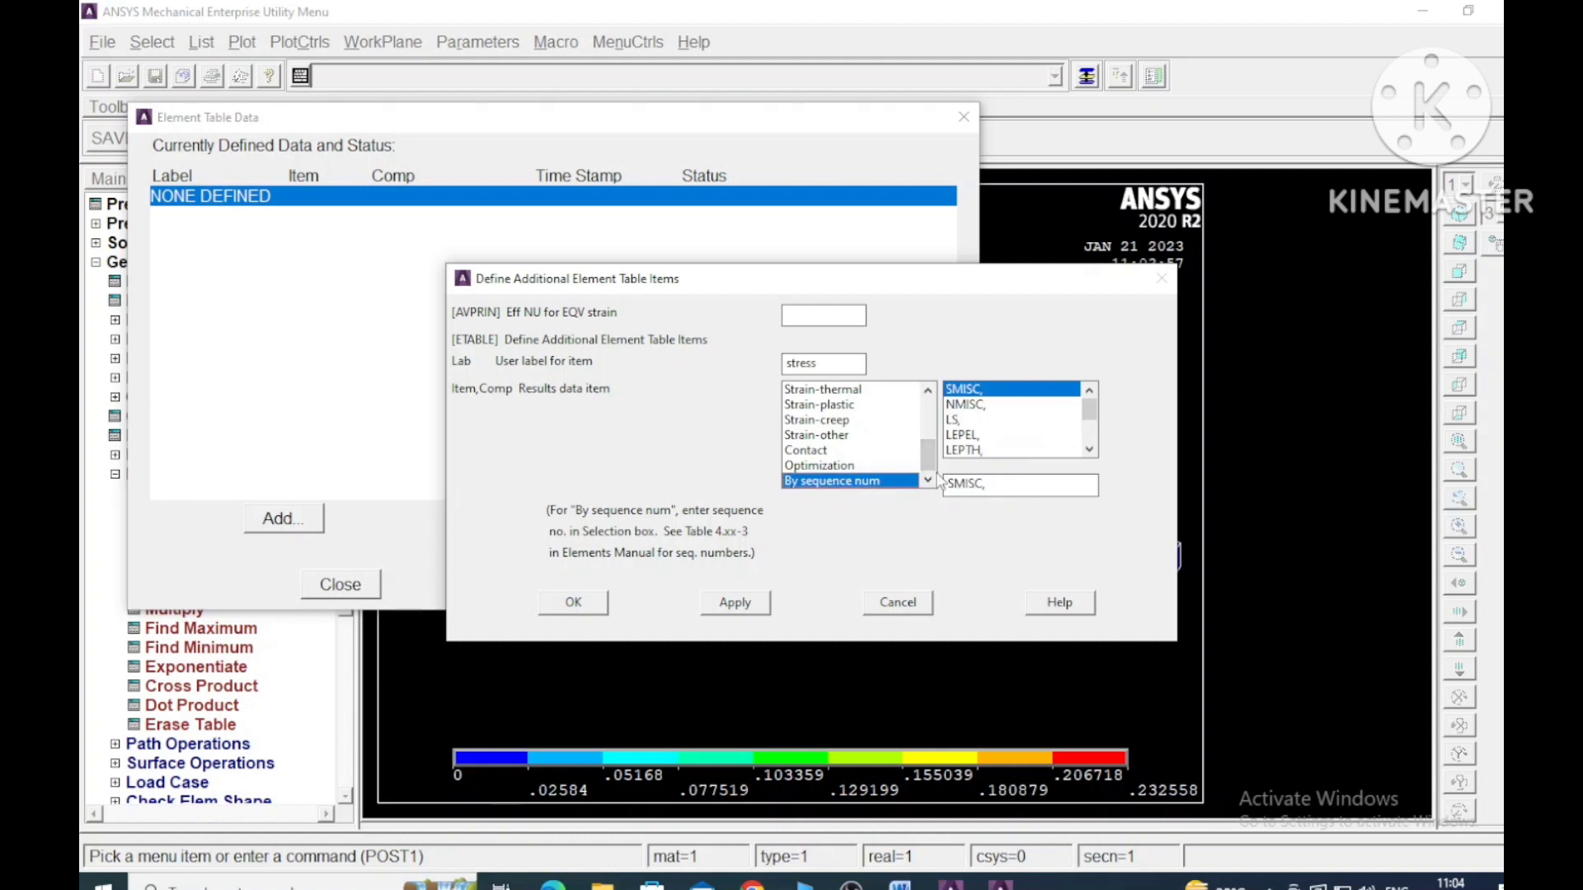
{"action": "left_click", "coordinate": [956, 420]}
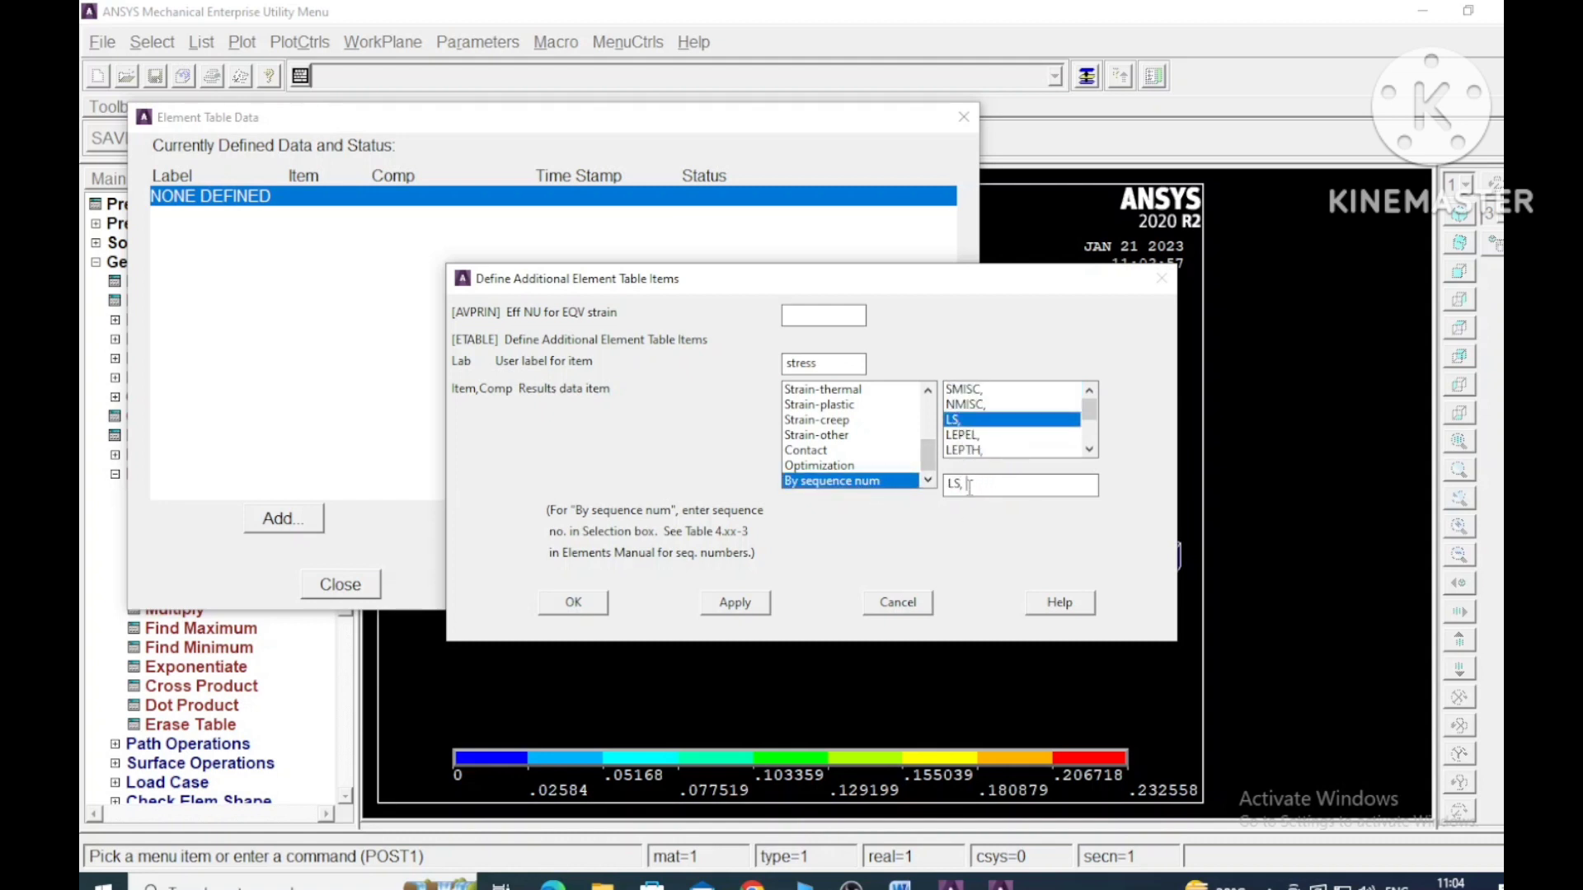
{"action": "left_click", "coordinate": [750, 601]}
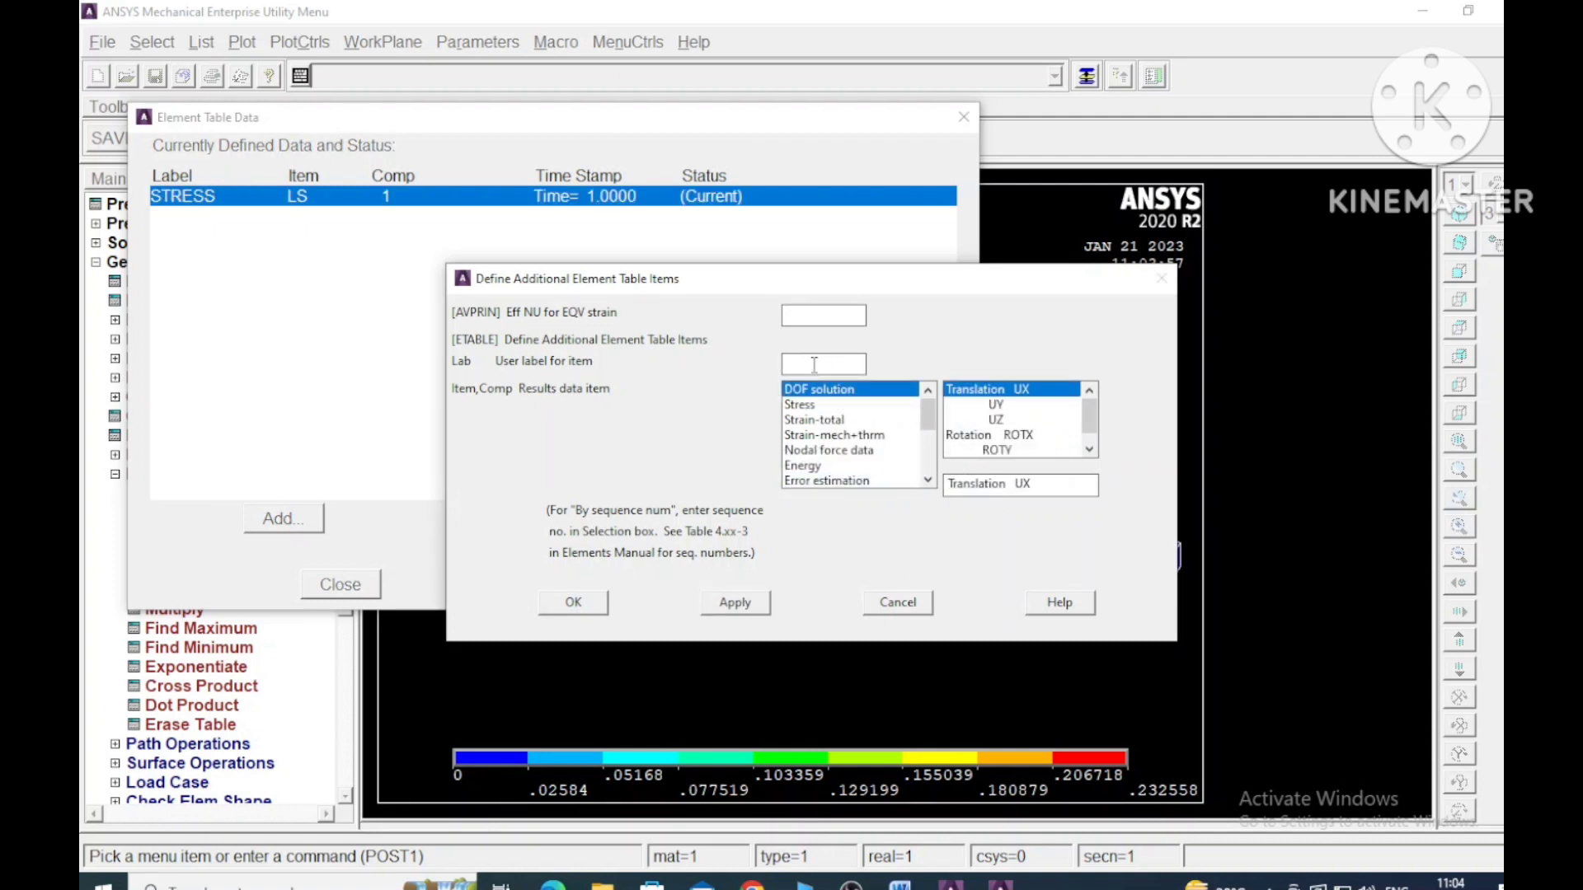
- Add a second element table item labelled Forces, taken by sequence number as SMISC,1, and finish adding items
{"action": "left_click", "coordinate": [814, 364]}
{"action": "type", "text": "Forces"}
{"action": "left_click_drag", "start_coordinate": [923, 413], "coordinate": [927, 462]}
{"action": "left_click", "coordinate": [875, 481]}
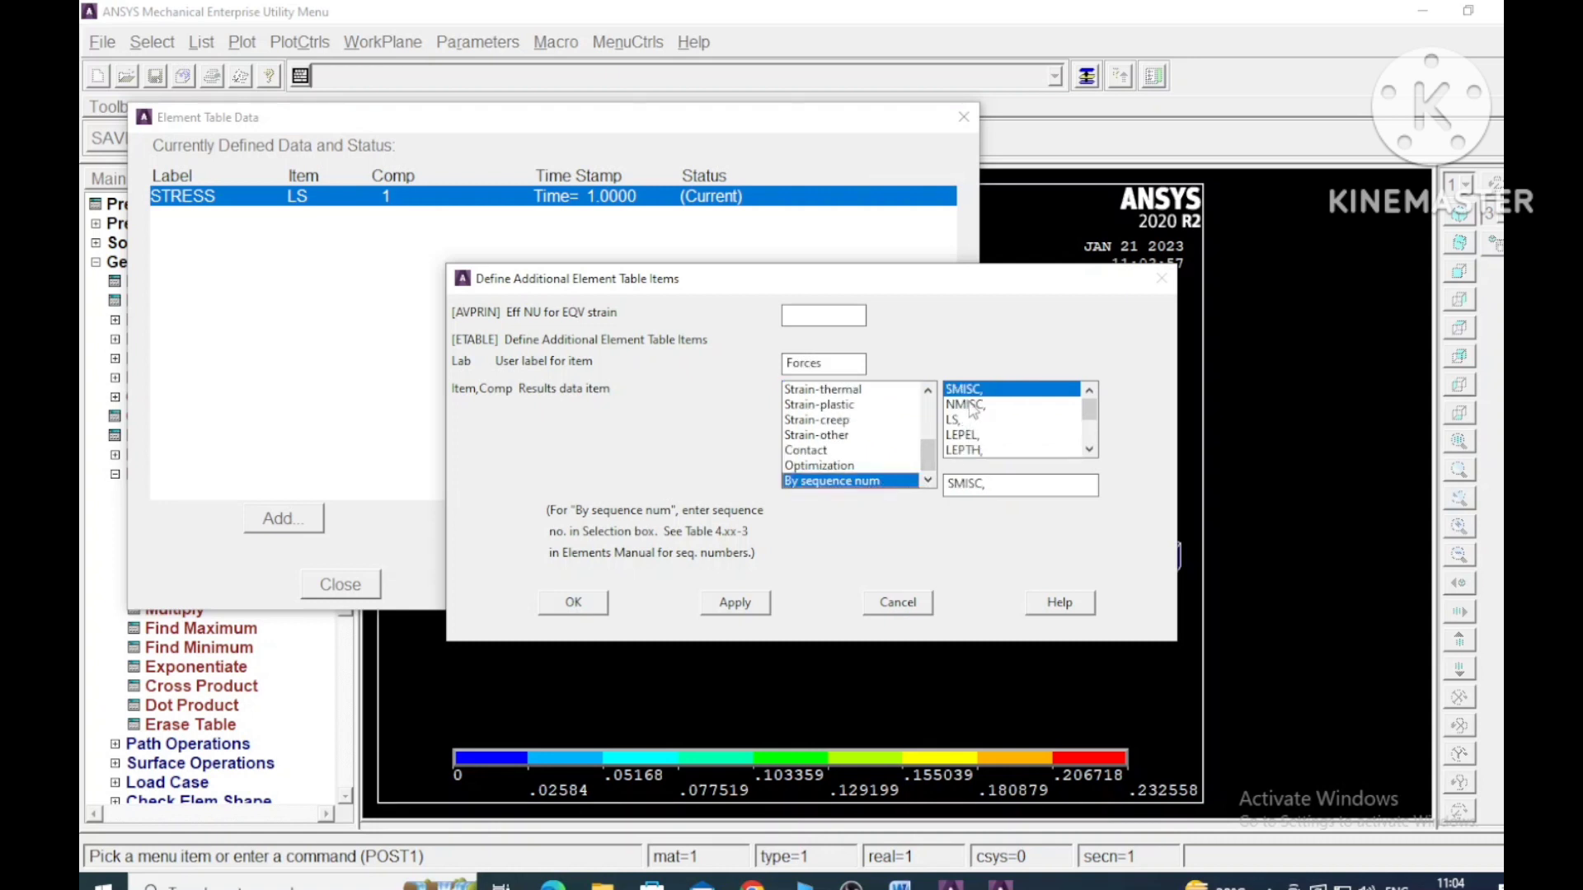
{"action": "left_click", "coordinate": [986, 485]}
{"action": "left_click", "coordinate": [991, 485]}
{"action": "left_click", "coordinate": [731, 609]}
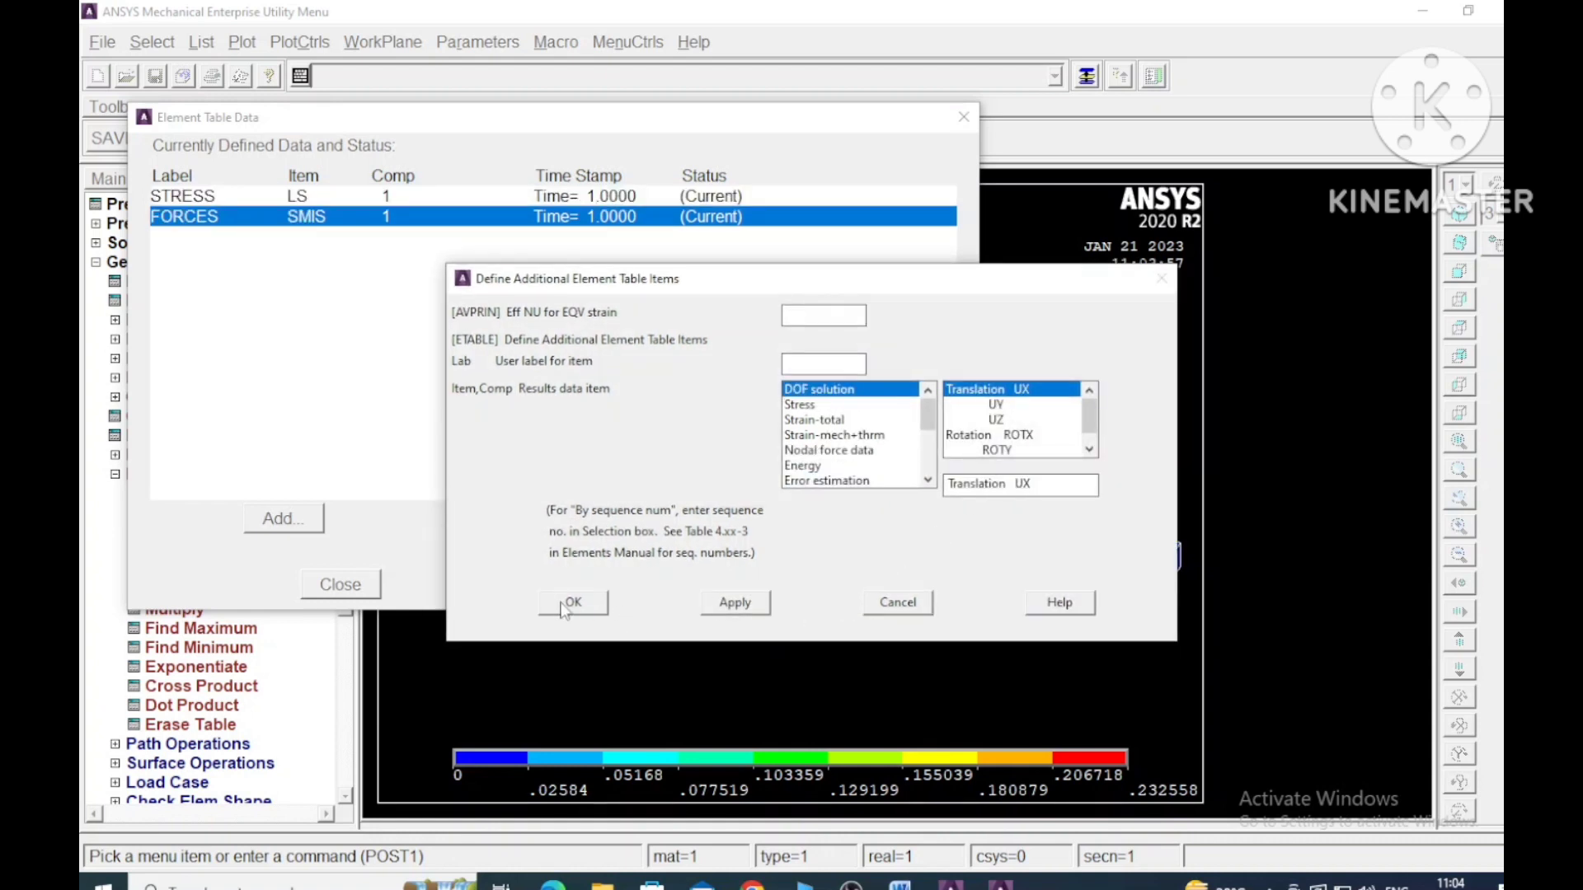
{"action": "left_click", "coordinate": [564, 607]}
- Check the STRESS and FORCES entries in the element table data and close the table definition
{"action": "left_click", "coordinate": [821, 519]}
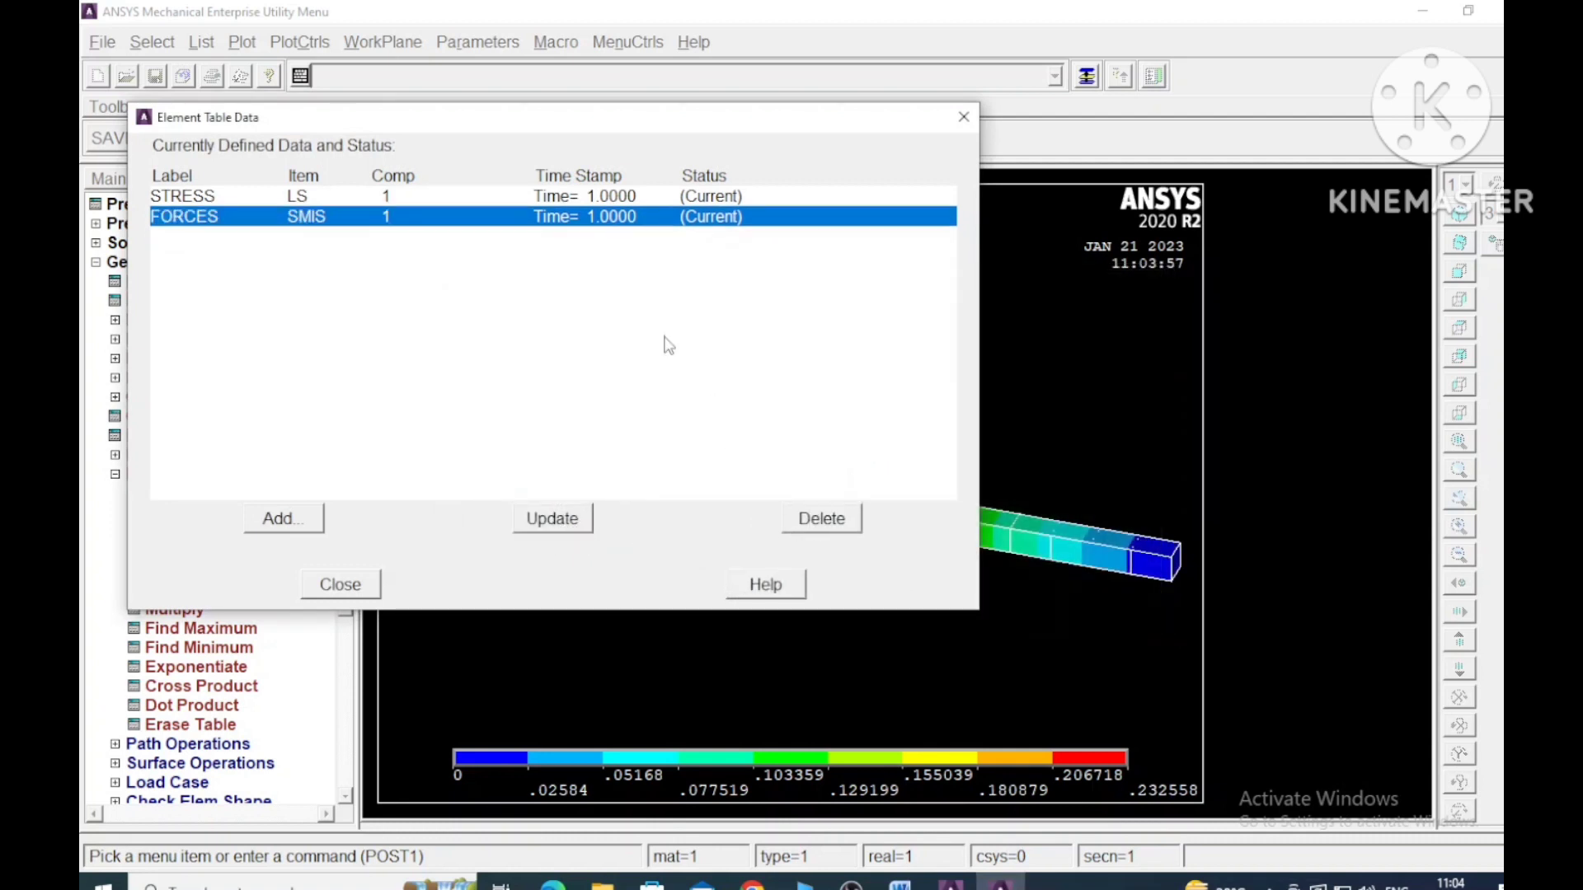
{"action": "left_click", "coordinate": [211, 197]}
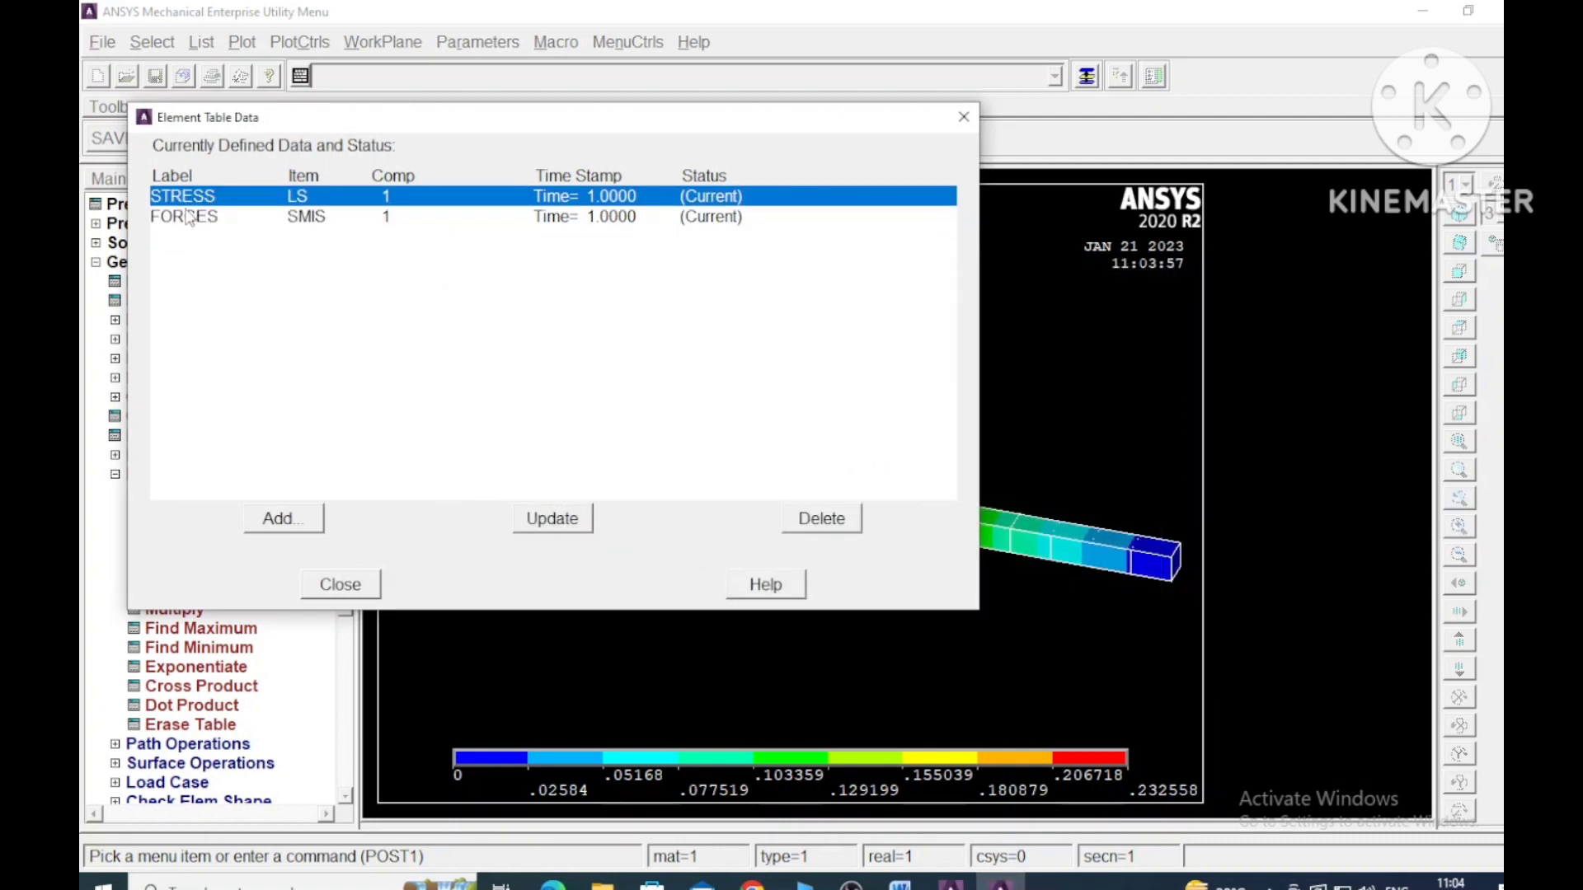
{"action": "left_click", "coordinate": [189, 217]}
{"action": "left_click", "coordinate": [369, 583]}
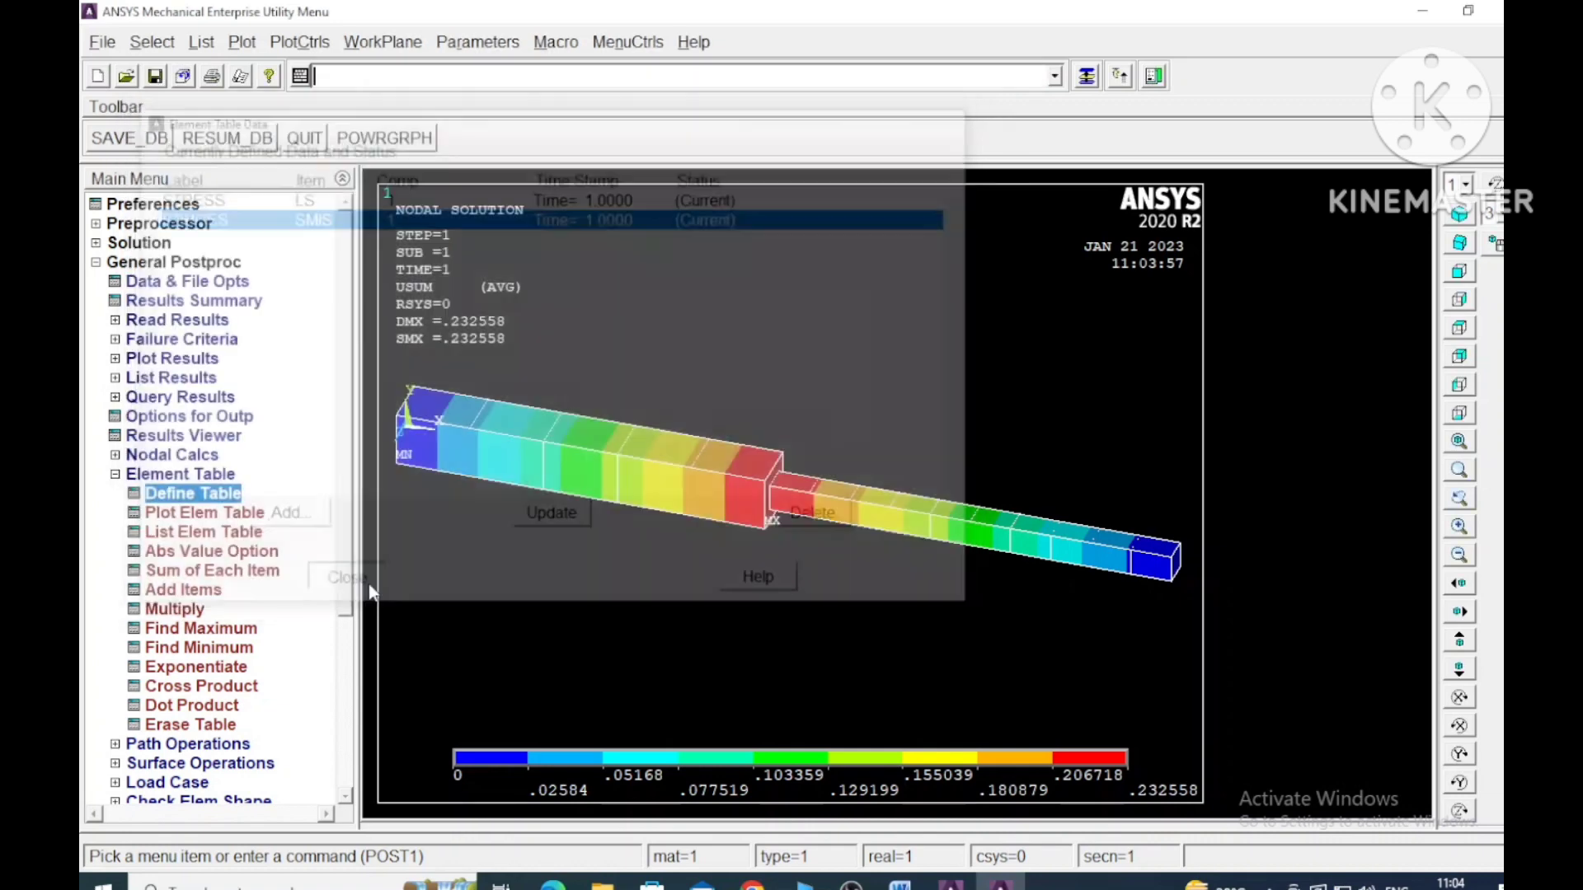
{"action": "left_click", "coordinate": [120, 475]}
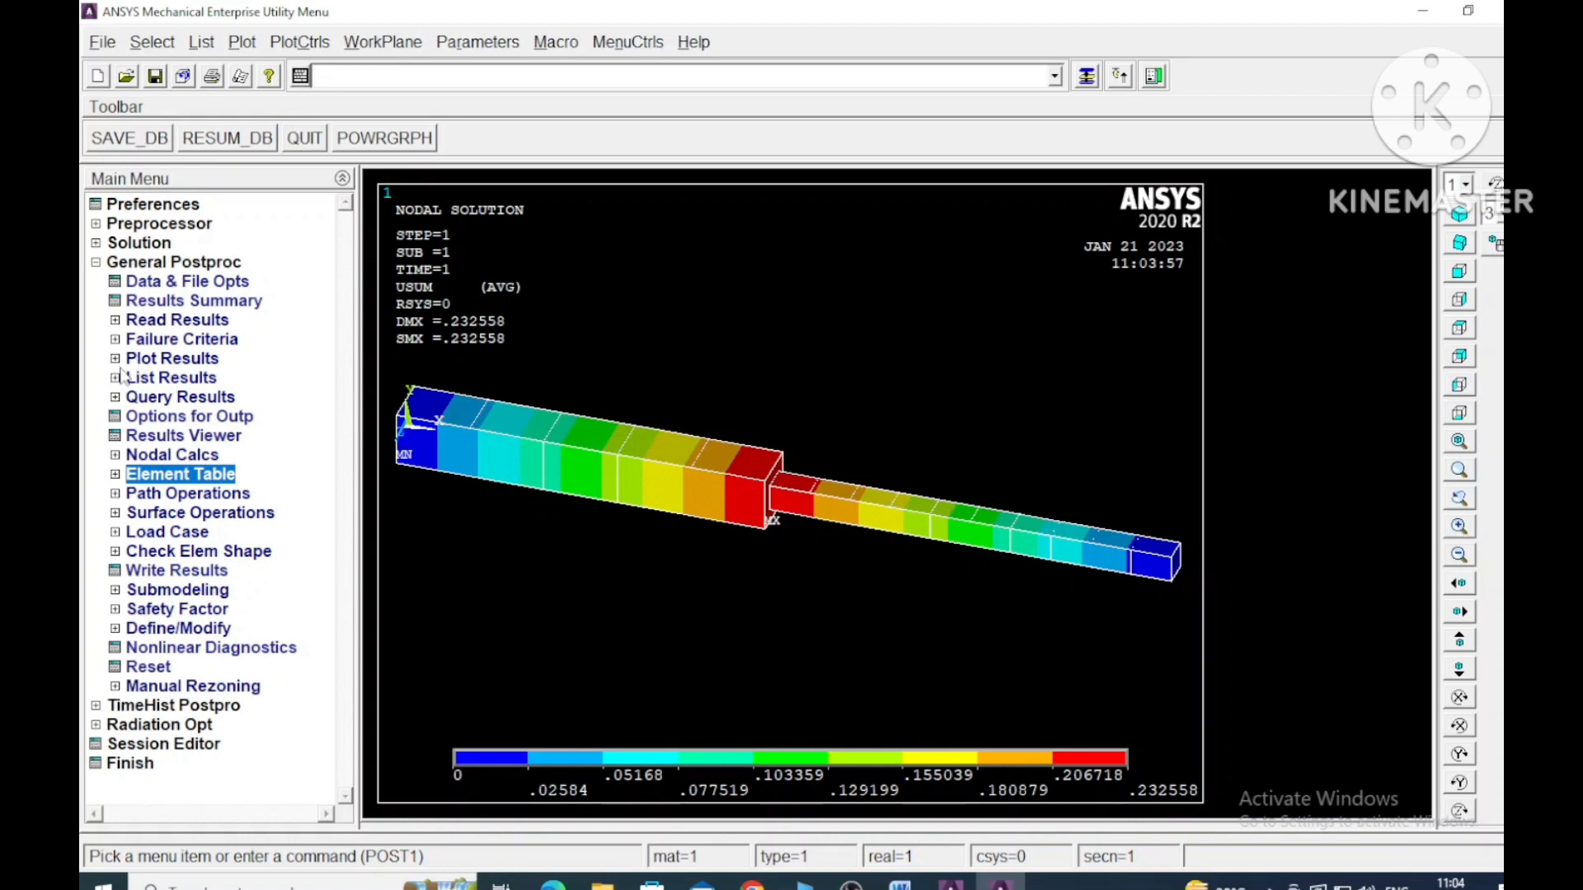
- Replot the nodal solution contour of the displacement vector sum with the deformed shape only
{"action": "left_click", "coordinate": [115, 359]}
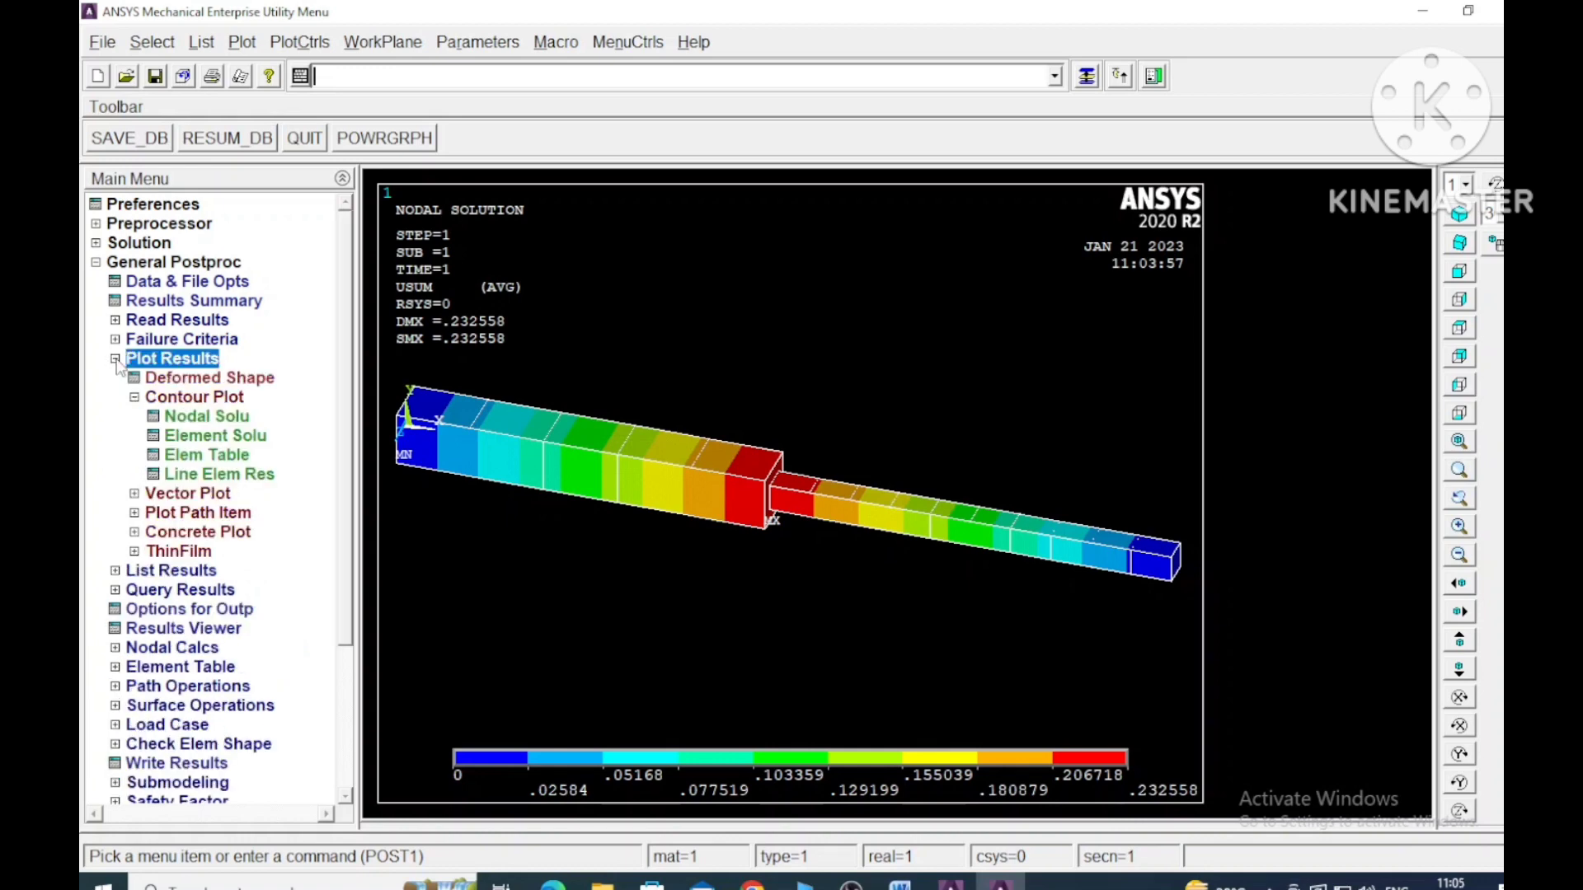
{"action": "left_click", "coordinate": [223, 418]}
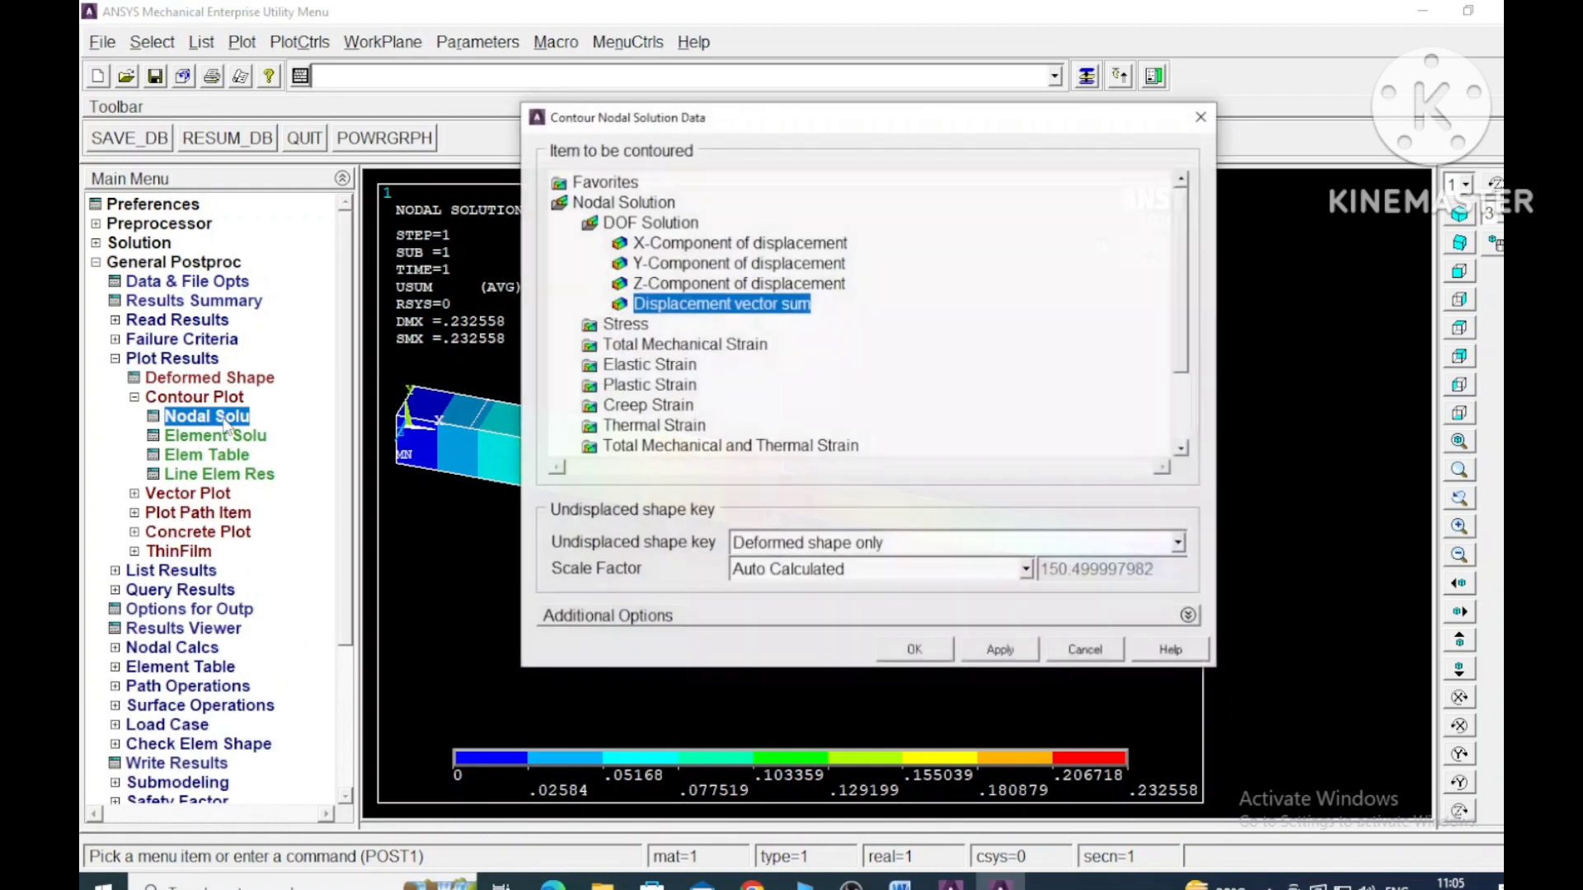
{"action": "left_click", "coordinate": [914, 650]}
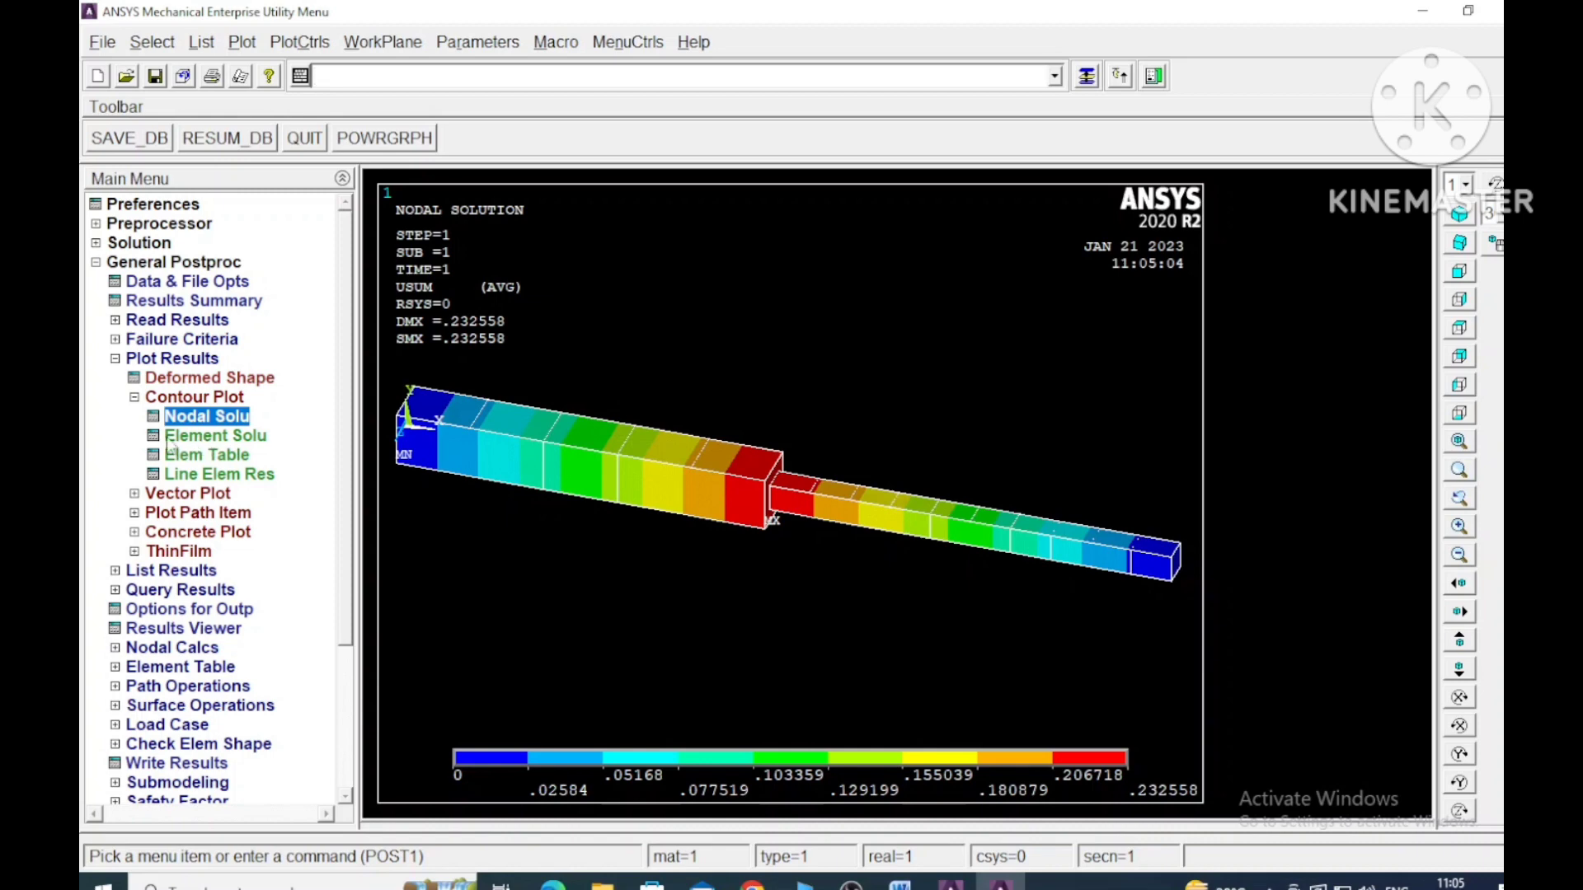
- Plot the line-element results with STRESS at nodes I and J, scale factor 1, on the deformed shape, keeping the options clear of the plot
{"action": "left_click", "coordinate": [244, 477]}
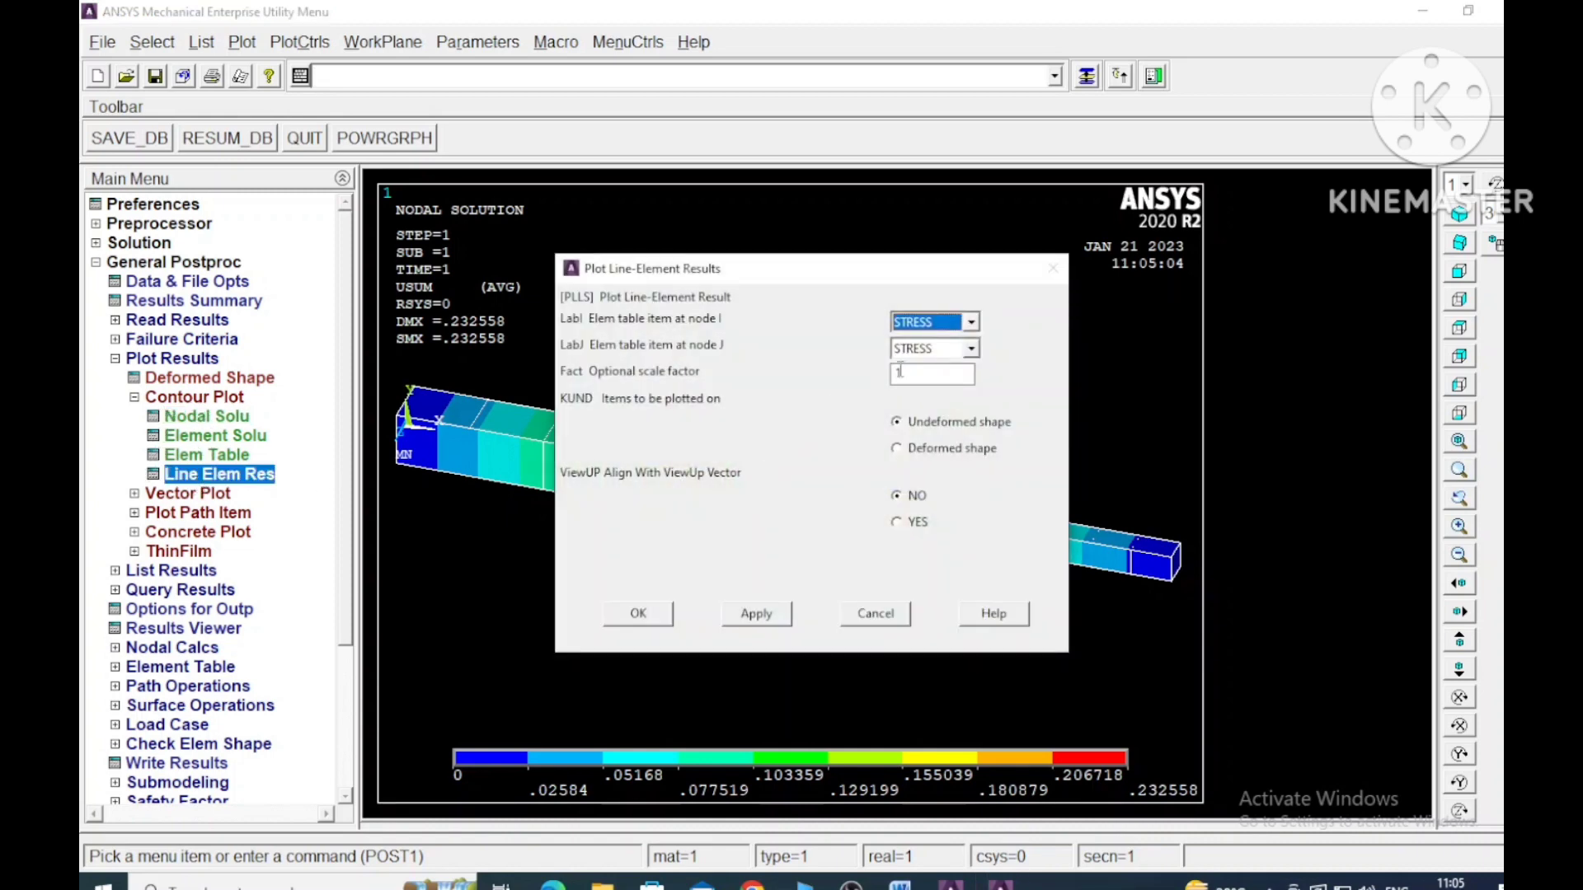
{"action": "left_click", "coordinate": [896, 449]}
{"action": "left_click", "coordinate": [655, 614]}
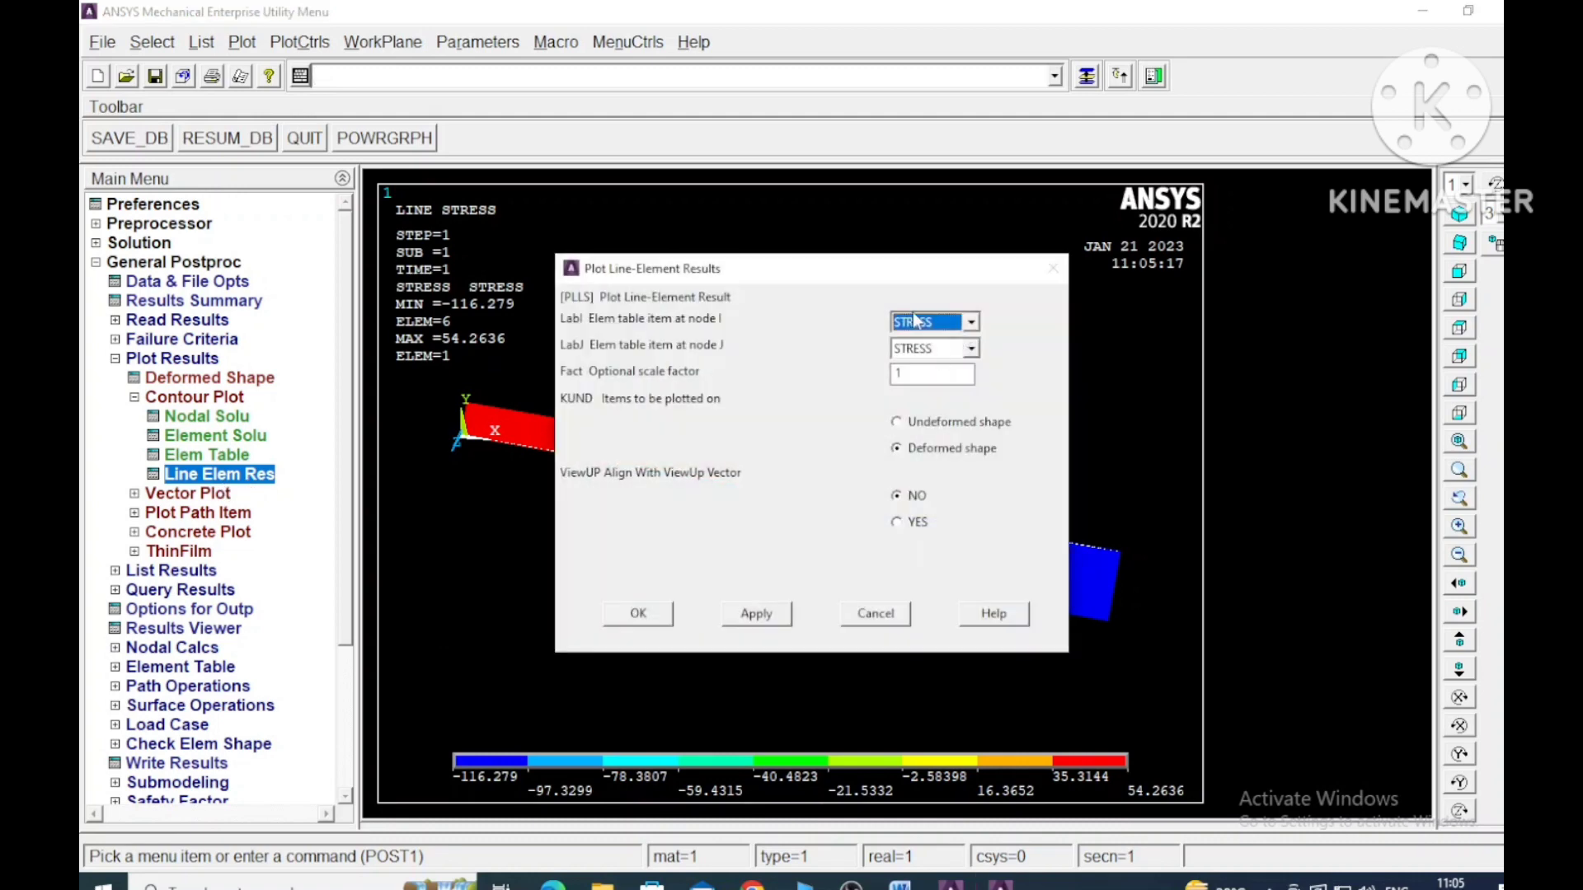
{"action": "left_click_drag", "start_coordinate": [936, 277], "coordinate": [1337, 167]}
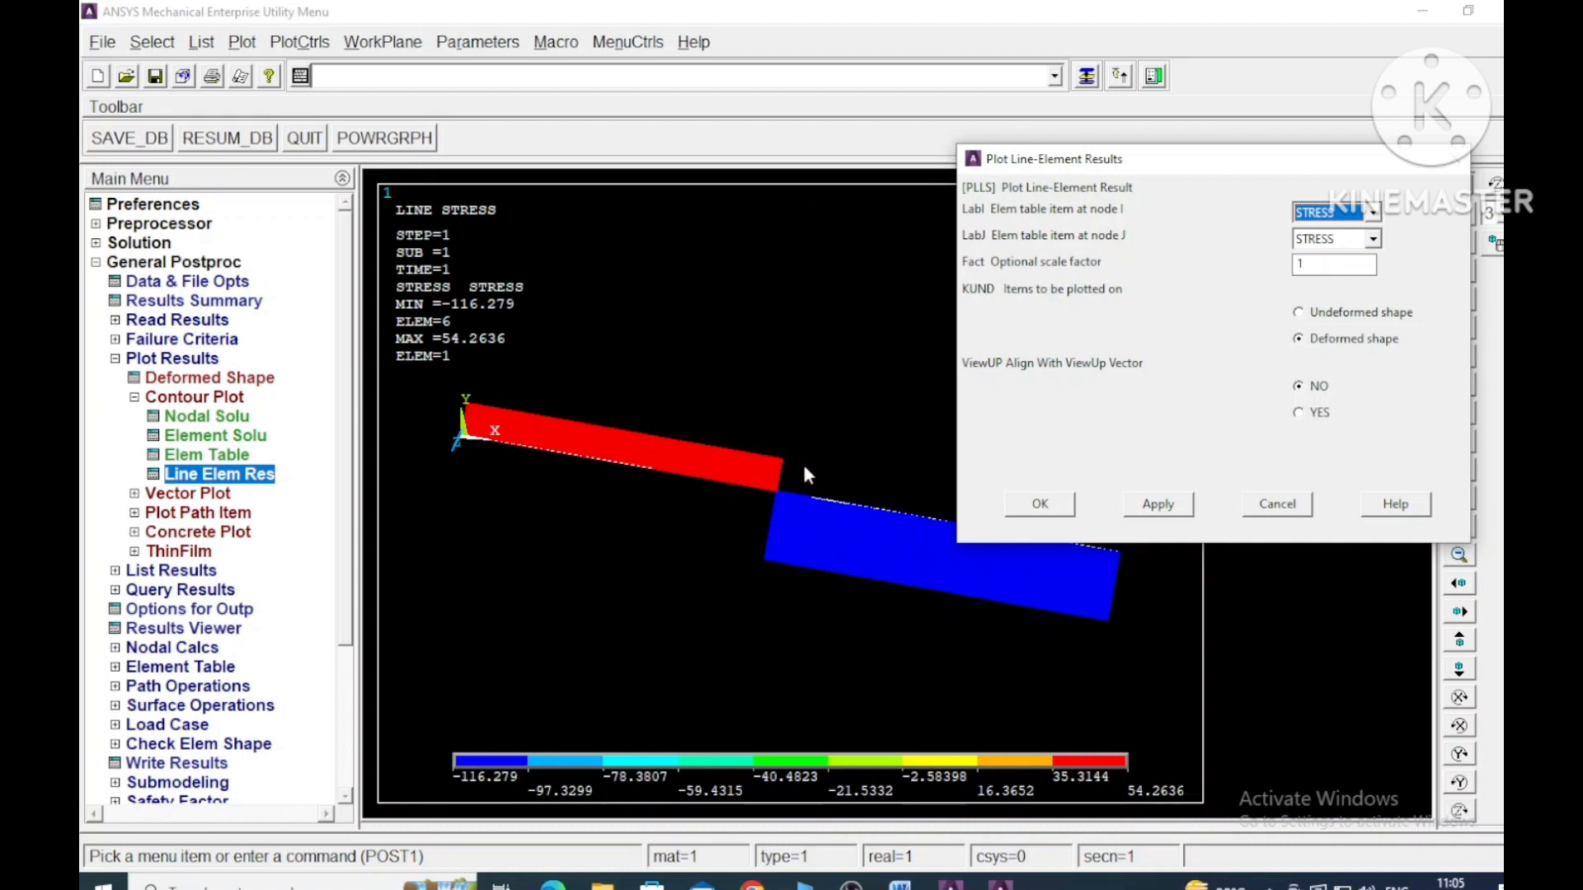
- Plot the line-element results with FORCES at nodes I and J, scale factor 1, on the deformed shape
{"action": "left_click", "coordinate": [1373, 212]}
{"action": "left_click", "coordinate": [1343, 251]}
{"action": "left_click", "coordinate": [1371, 239]}
{"action": "left_click", "coordinate": [1324, 265]}
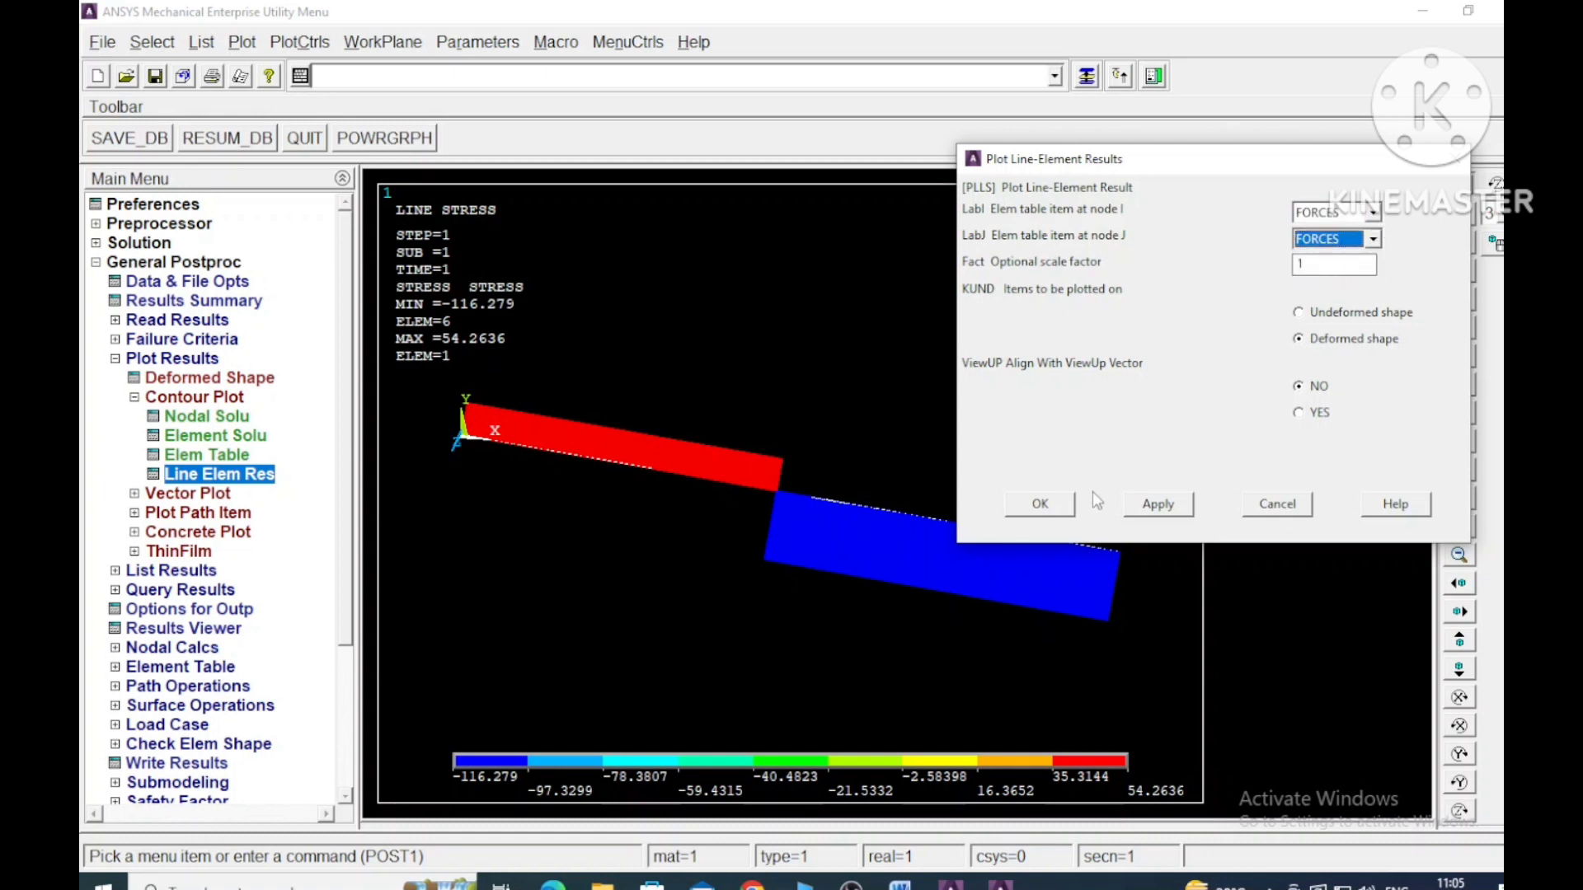
{"action": "left_click", "coordinate": [1055, 502]}
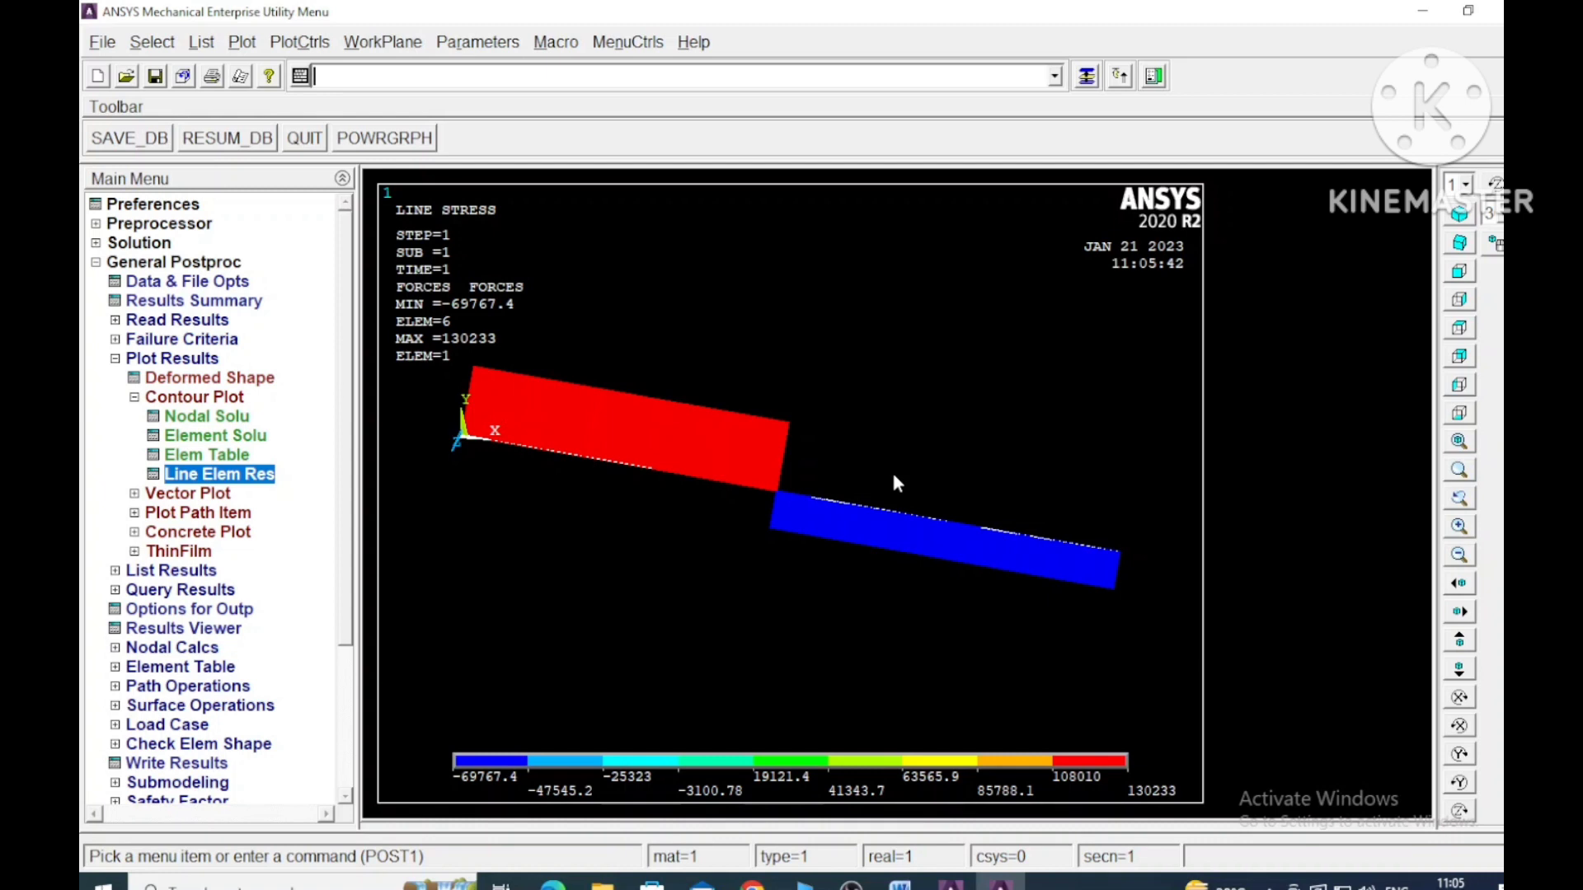
- List the element solution for von Mises stress
{"action": "left_click", "coordinate": [115, 570]}
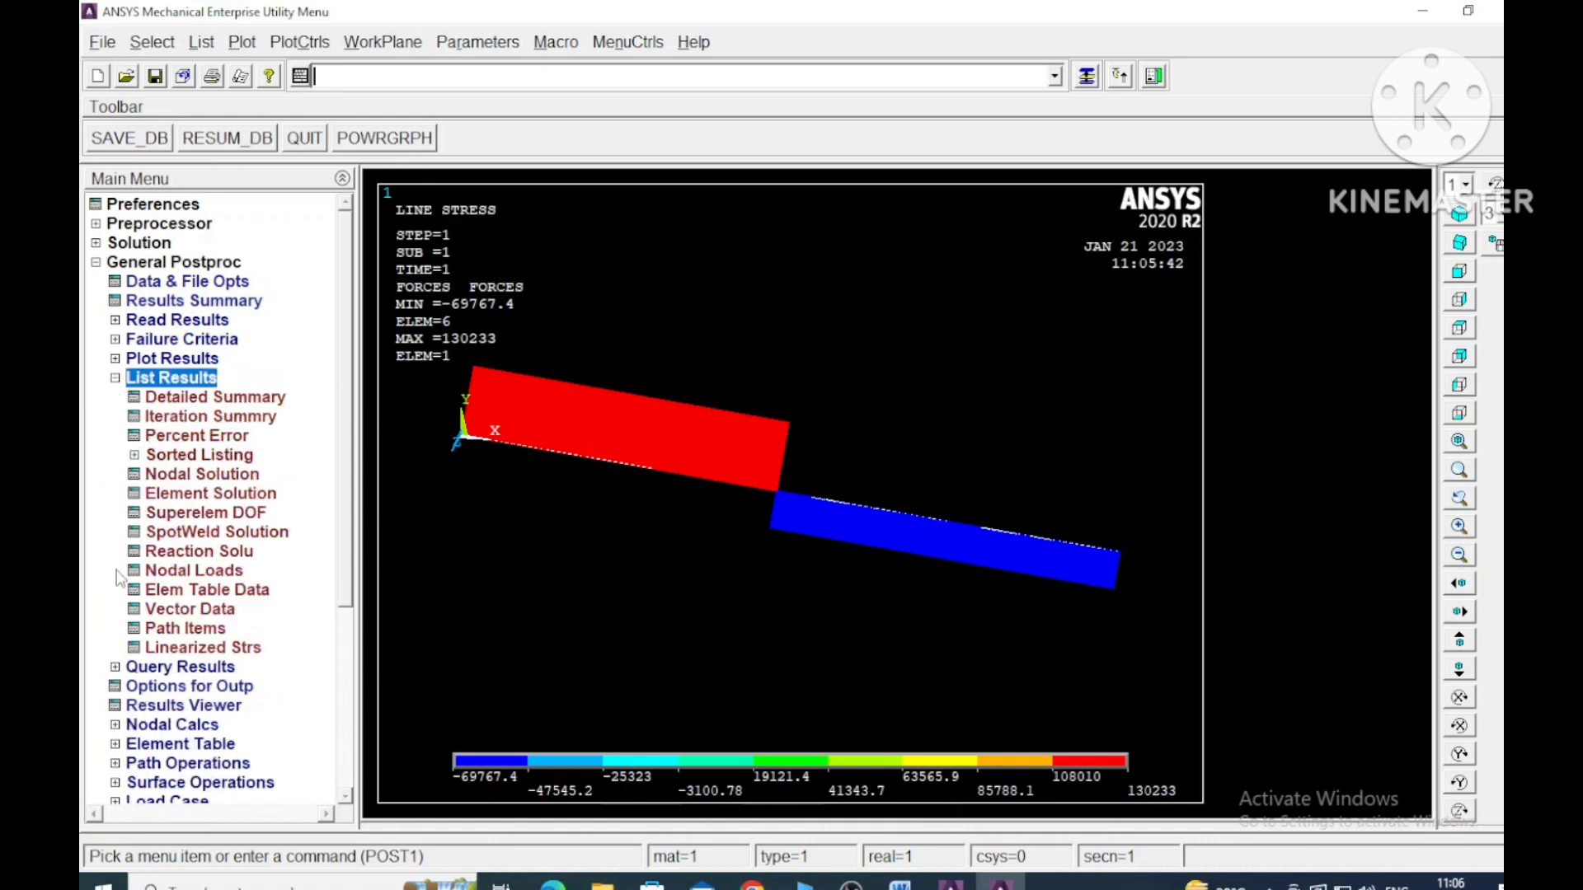
{"action": "left_click", "coordinate": [203, 495]}
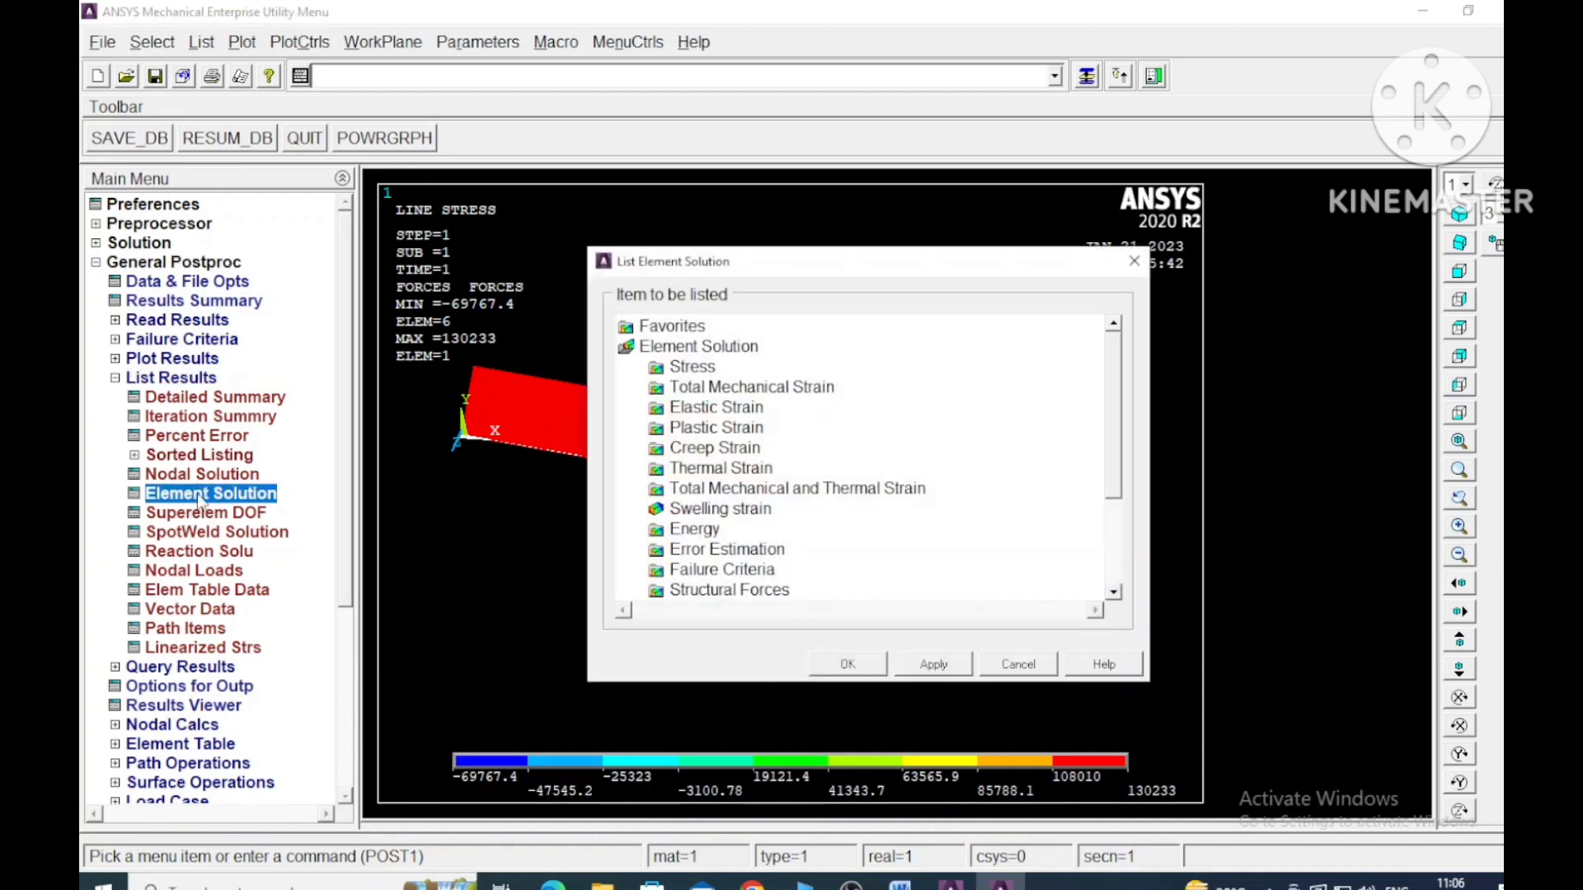
{"action": "double_click", "coordinate": [701, 369]}
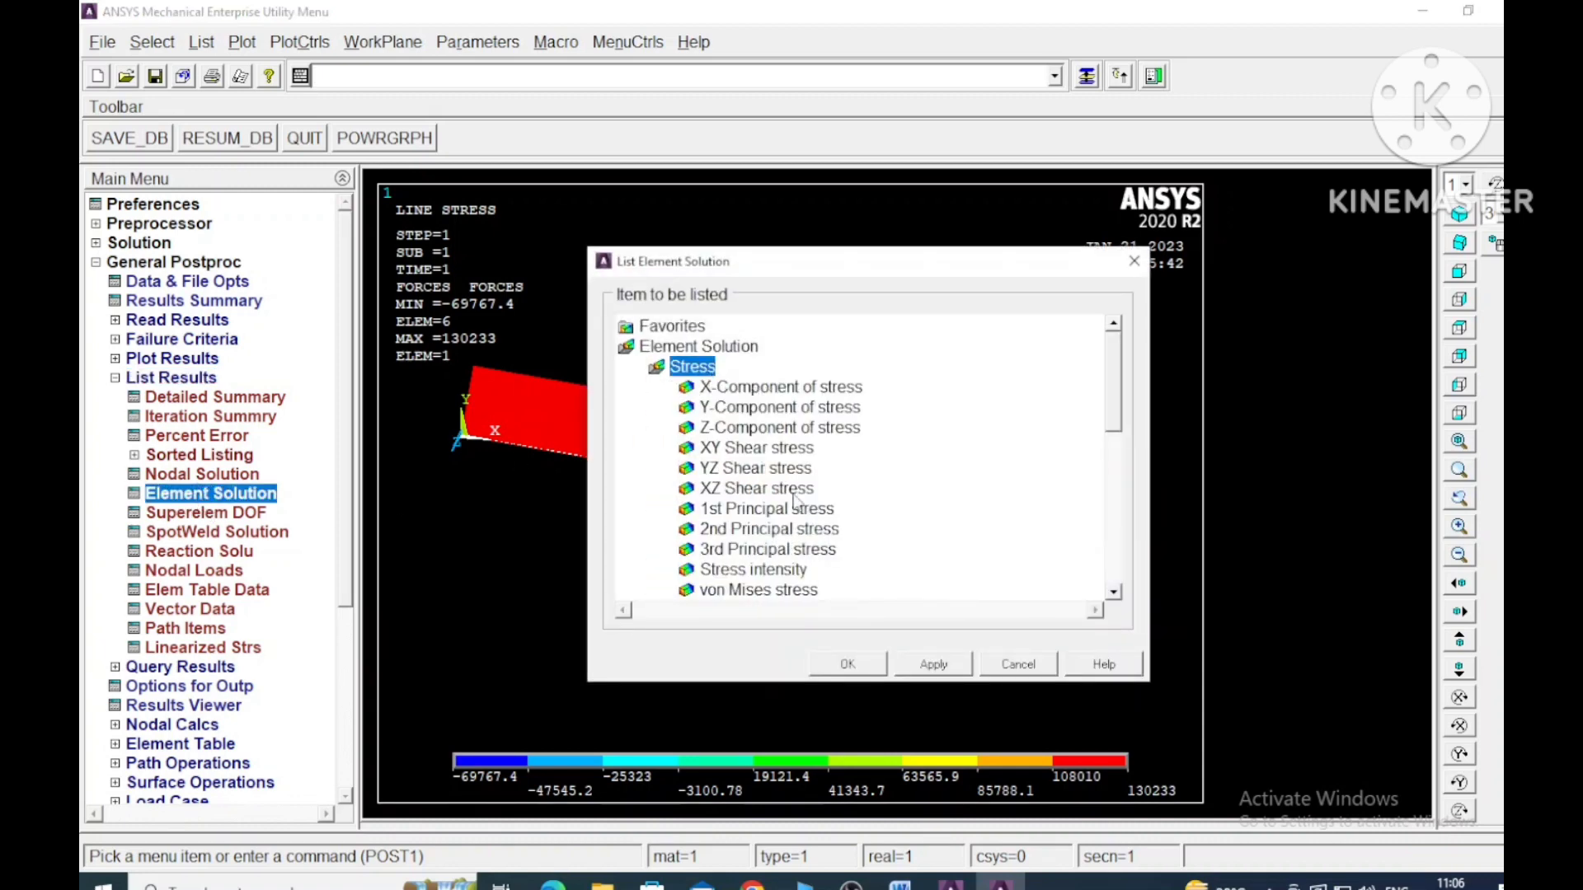
{"action": "left_click", "coordinate": [771, 590]}
{"action": "left_click", "coordinate": [843, 662]}
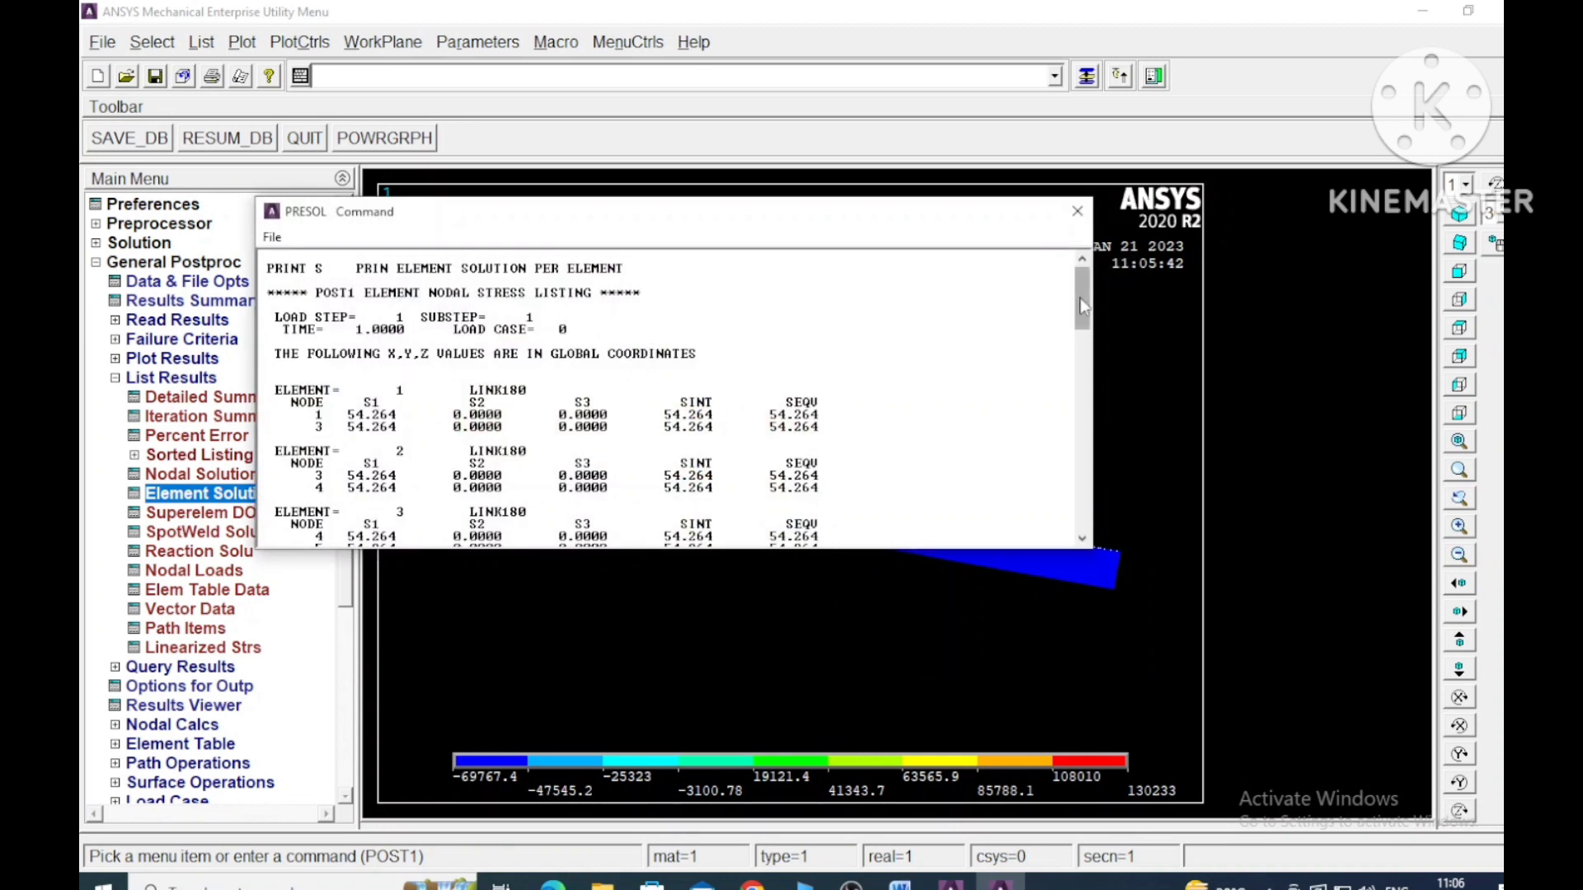
- Read through the element stress listing down to the last element, keeping it clear of the plot, and close it
{"action": "left_click_drag", "start_coordinate": [1077, 289], "coordinate": [1076, 470]}
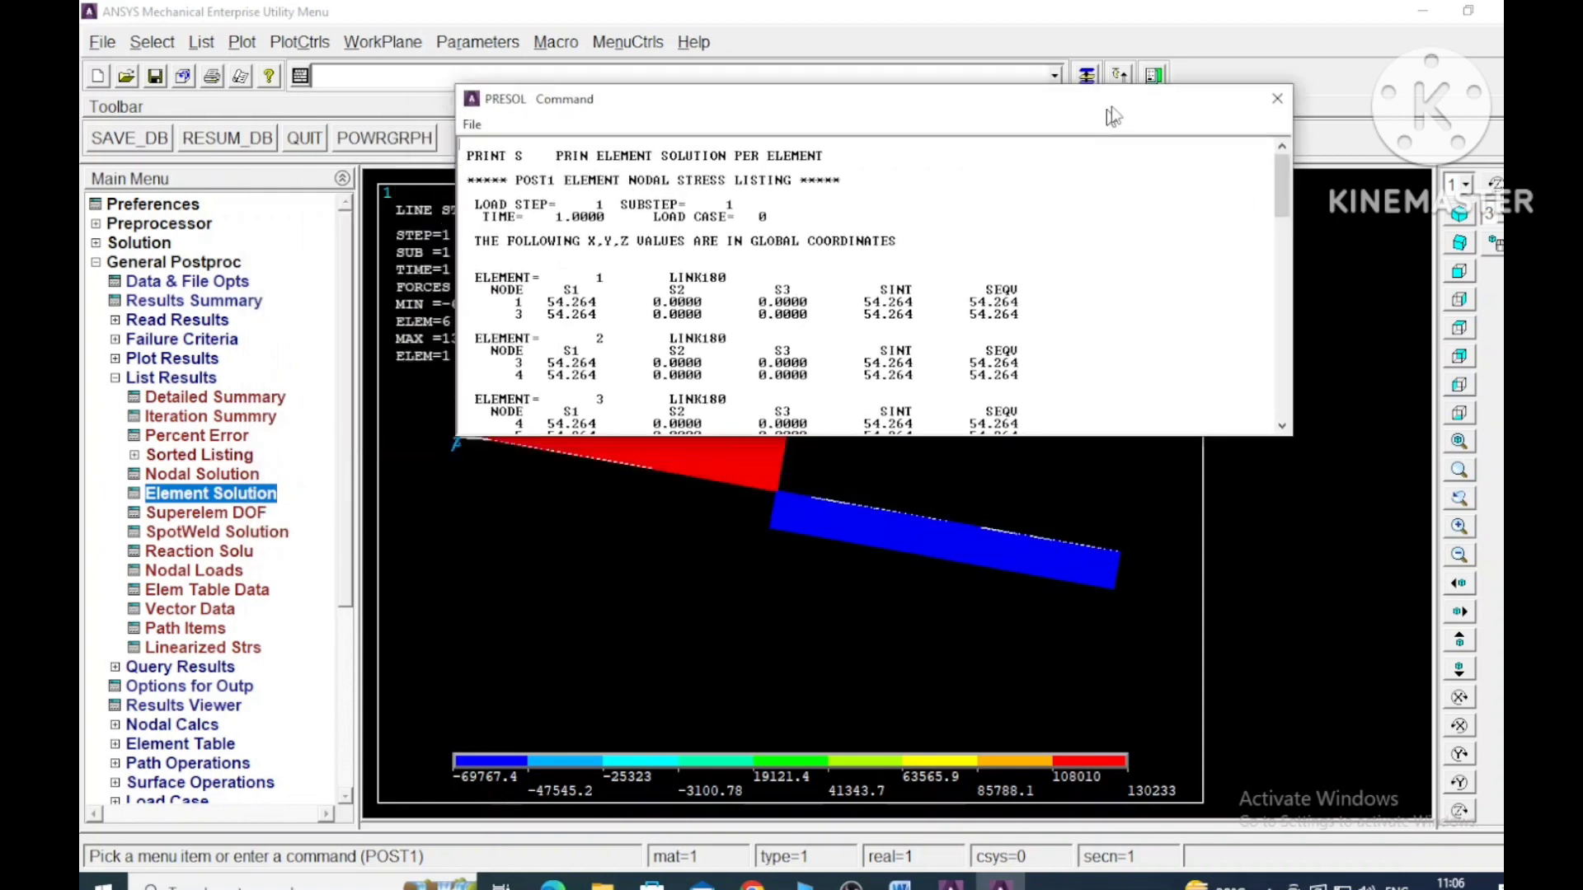
{"action": "left_click_drag", "start_coordinate": [1109, 115], "coordinate": [1321, 44]}
{"action": "left_click_drag", "start_coordinate": [1495, 116], "coordinate": [1476, 318]}
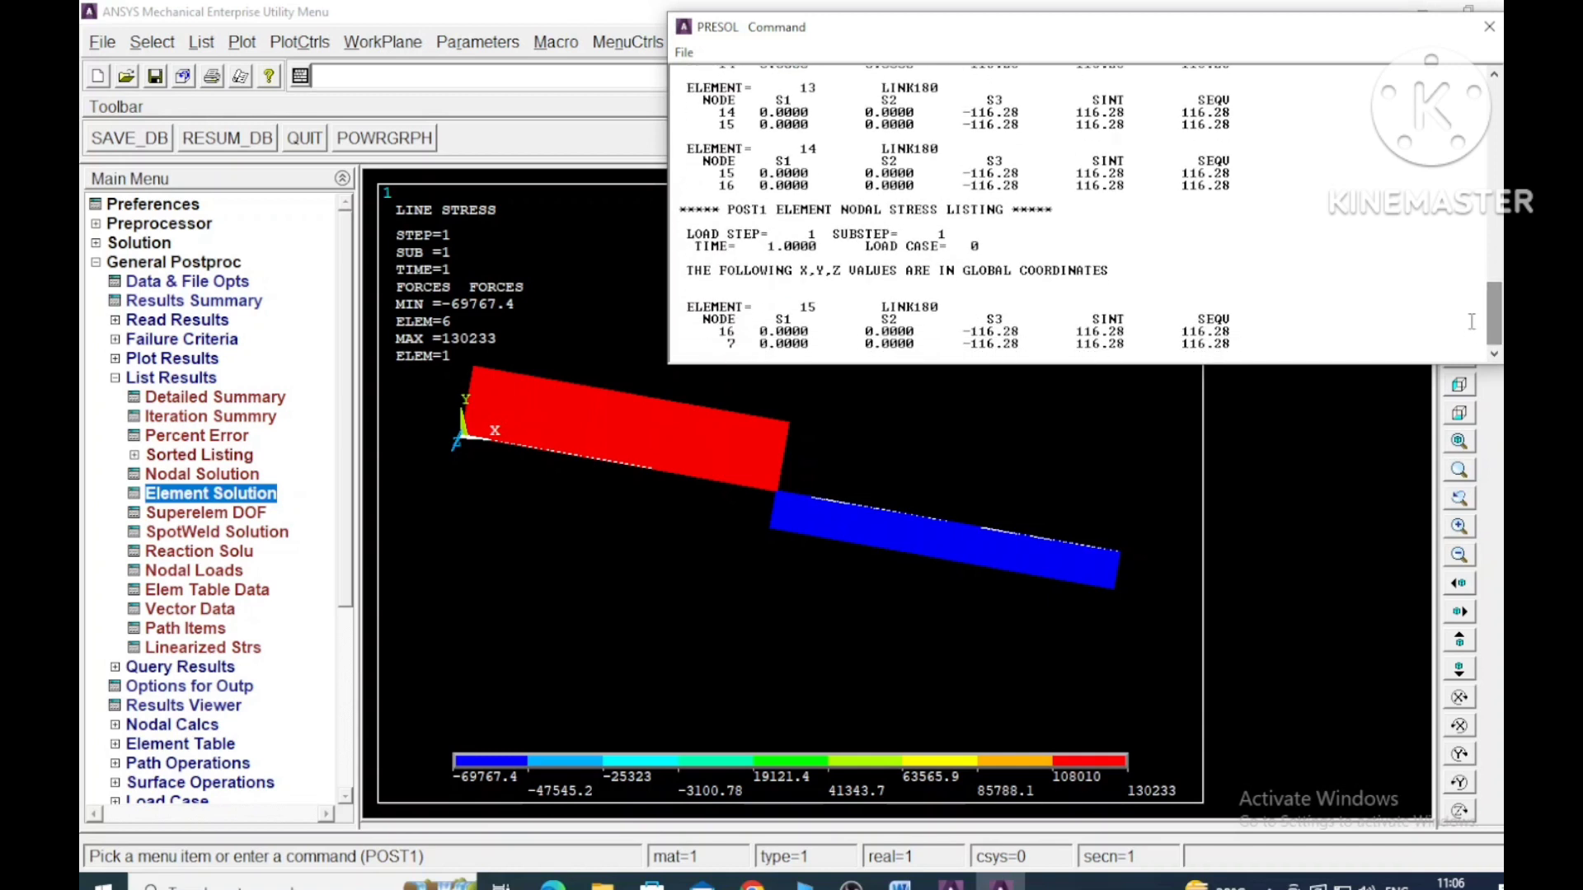
{"action": "left_click", "coordinate": [1489, 33]}
- List the reaction solution for all items, check the reaction forces at the fixed nodes, and close the listing
{"action": "left_click", "coordinate": [160, 554]}
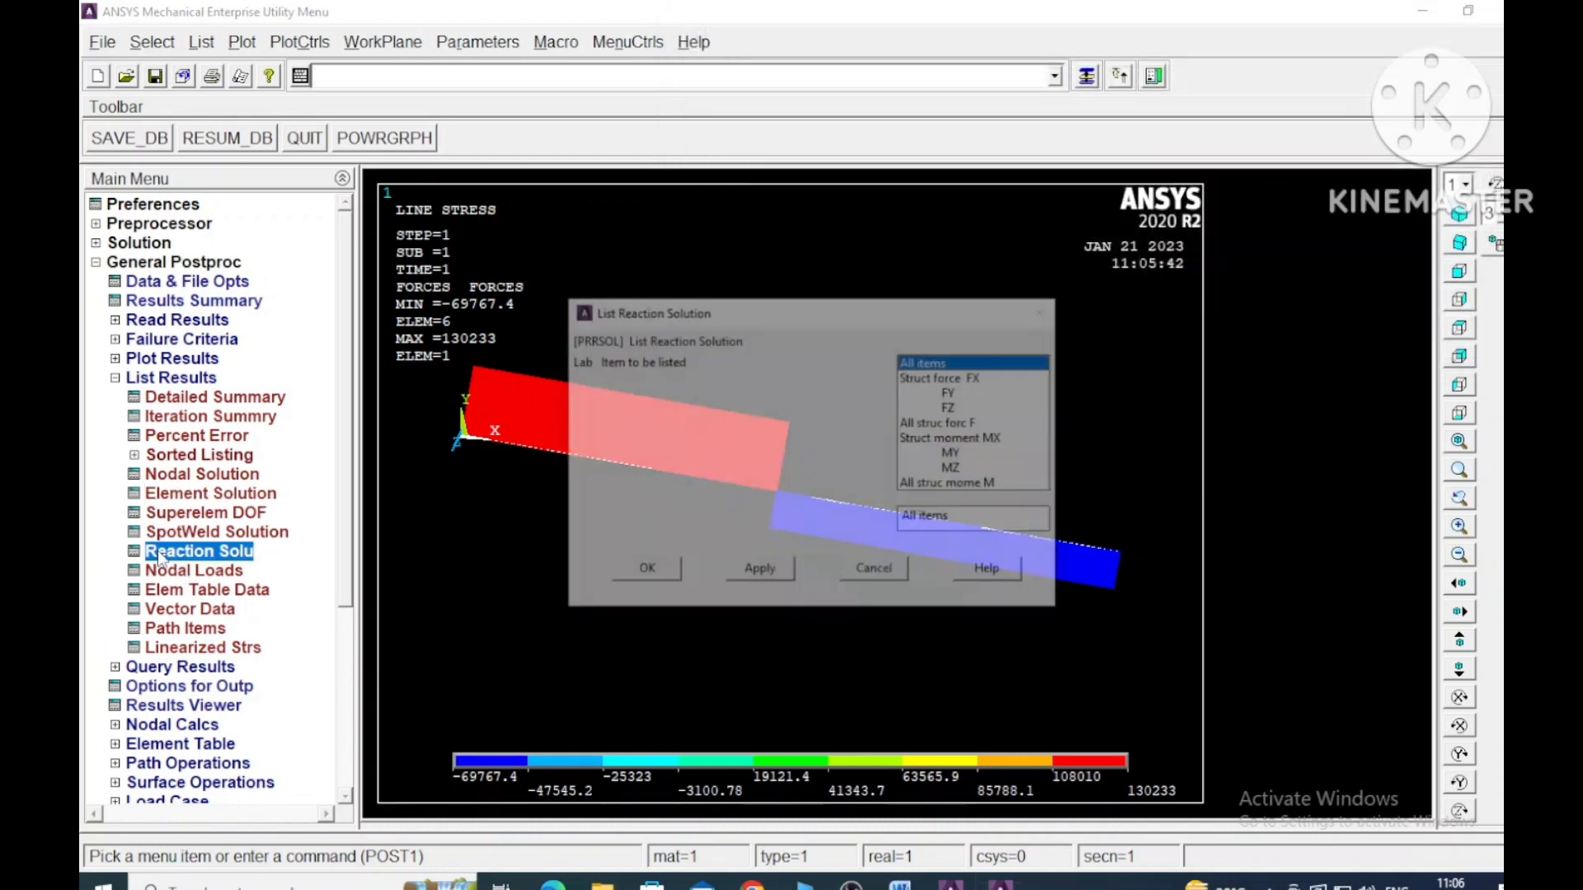
{"action": "left_click", "coordinate": [648, 568]}
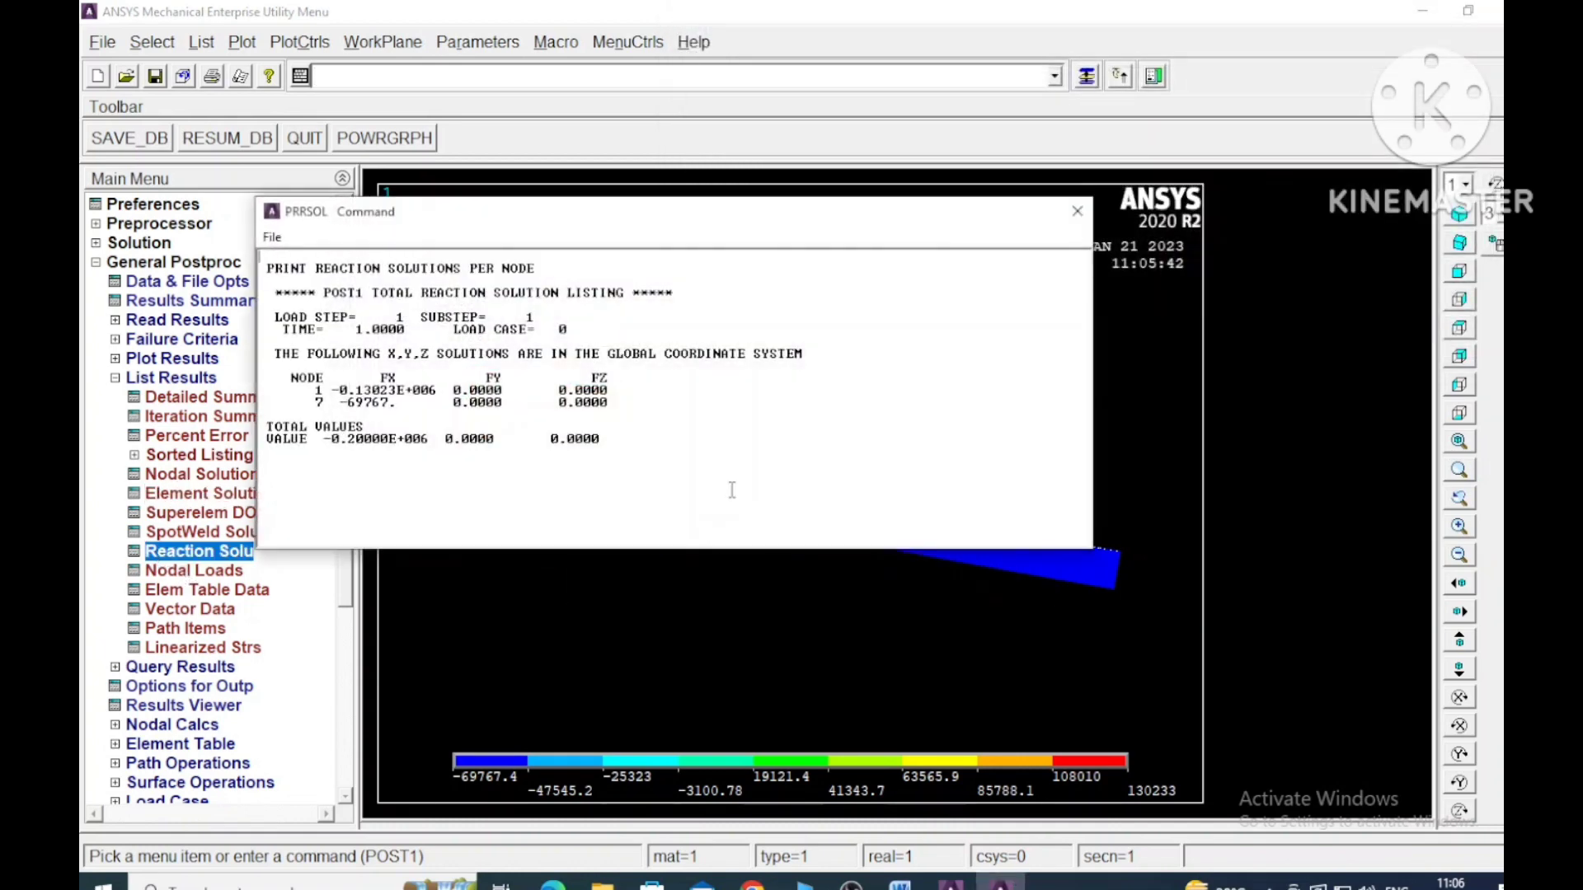
{"action": "left_click_drag", "start_coordinate": [946, 216], "coordinate": [1462, 11]}
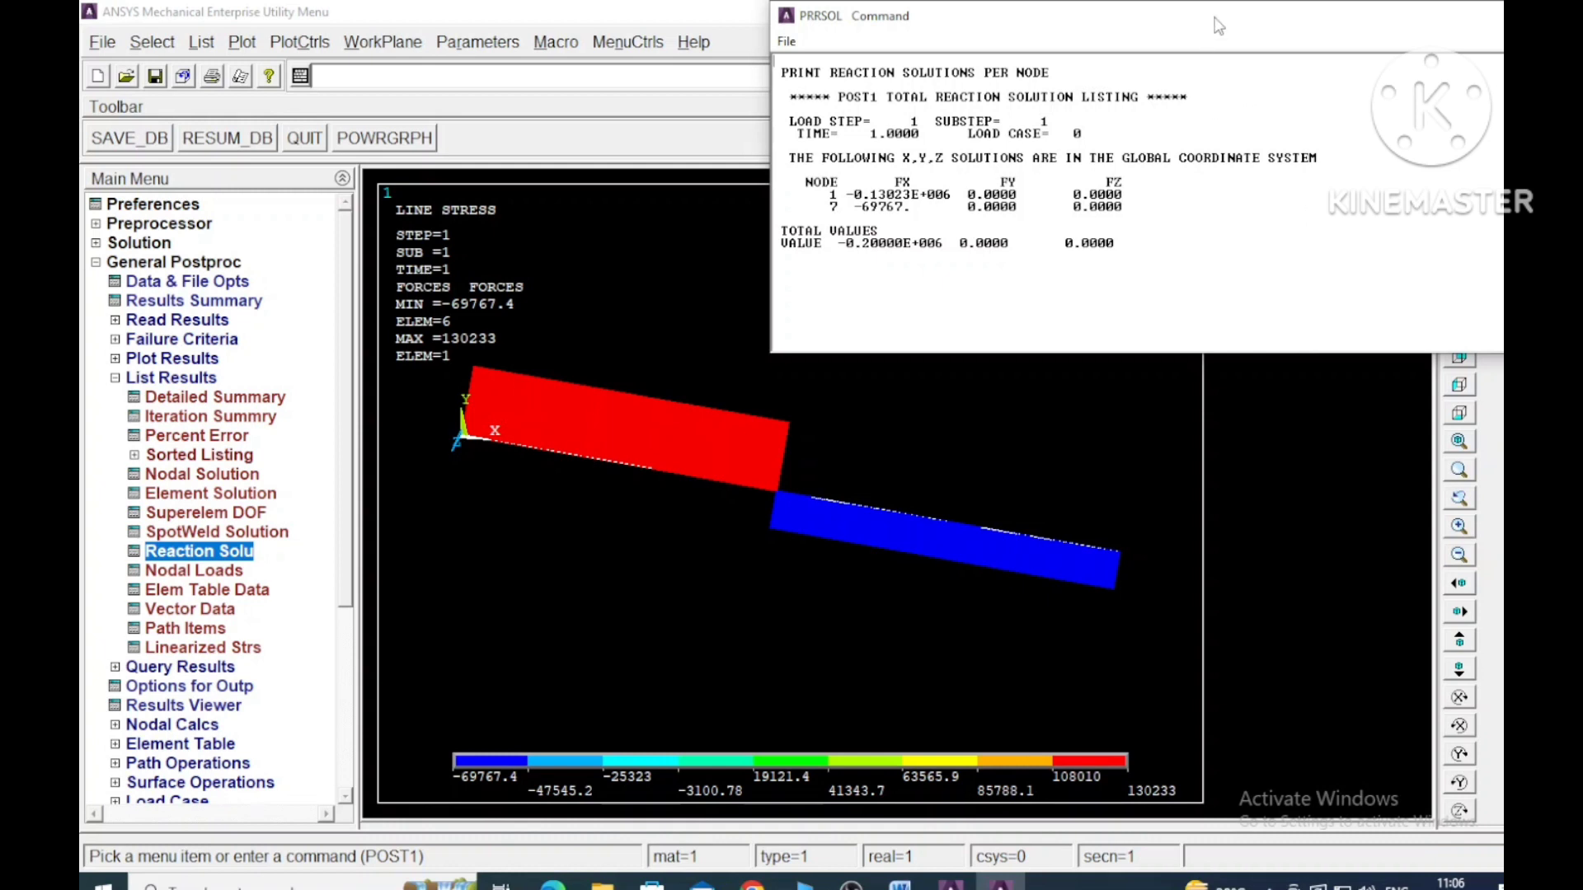
{"action": "left_click_drag", "start_coordinate": [1218, 27], "coordinate": [1080, 25]}
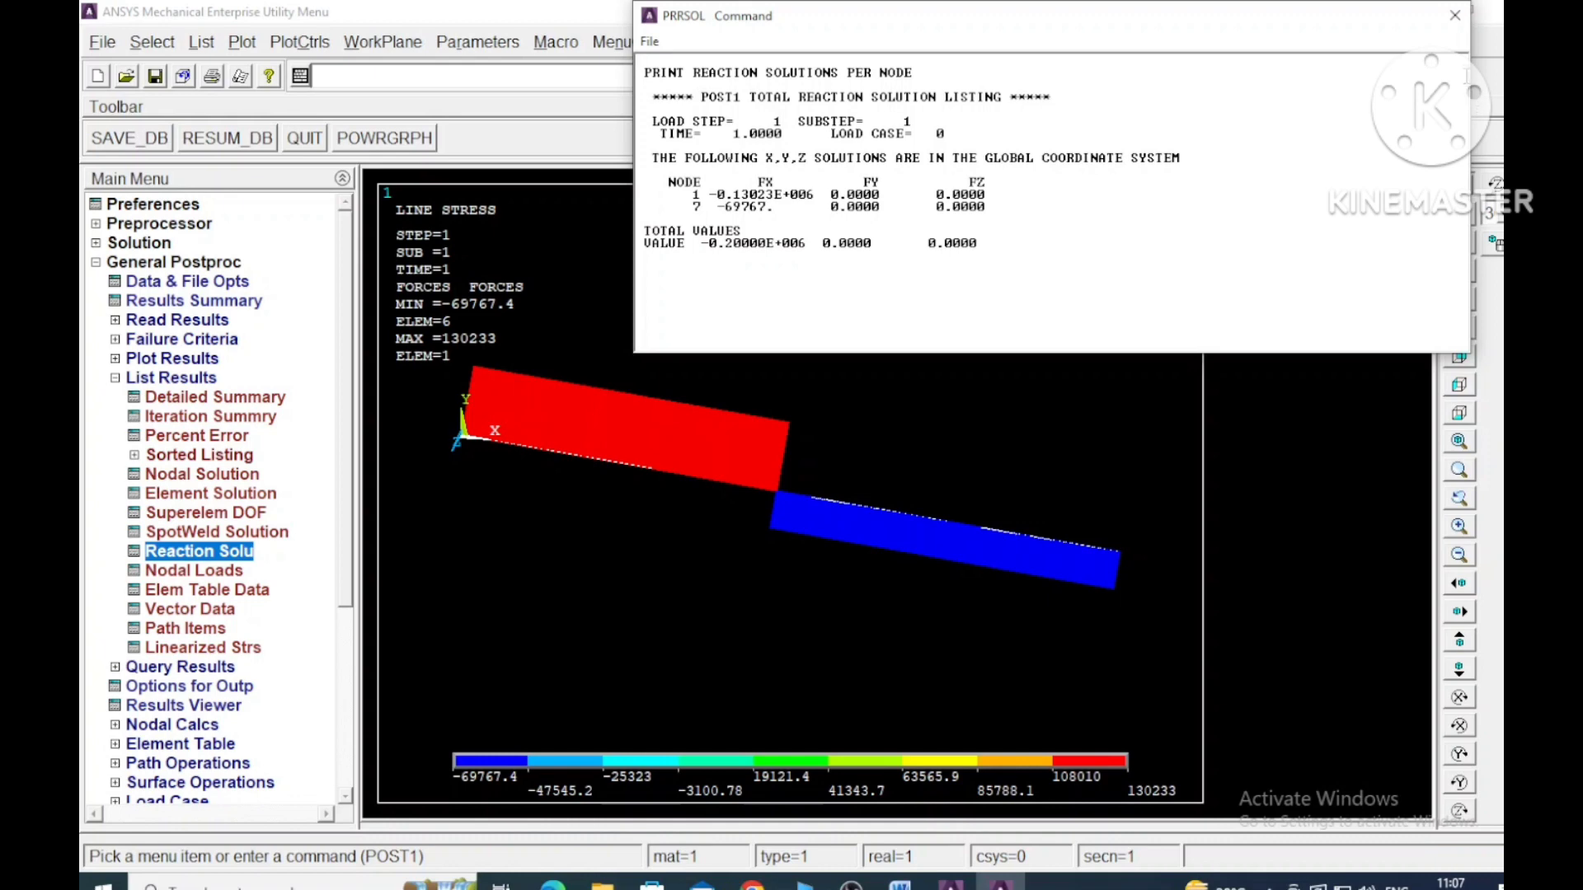
{"action": "left_click", "coordinate": [1454, 16]}
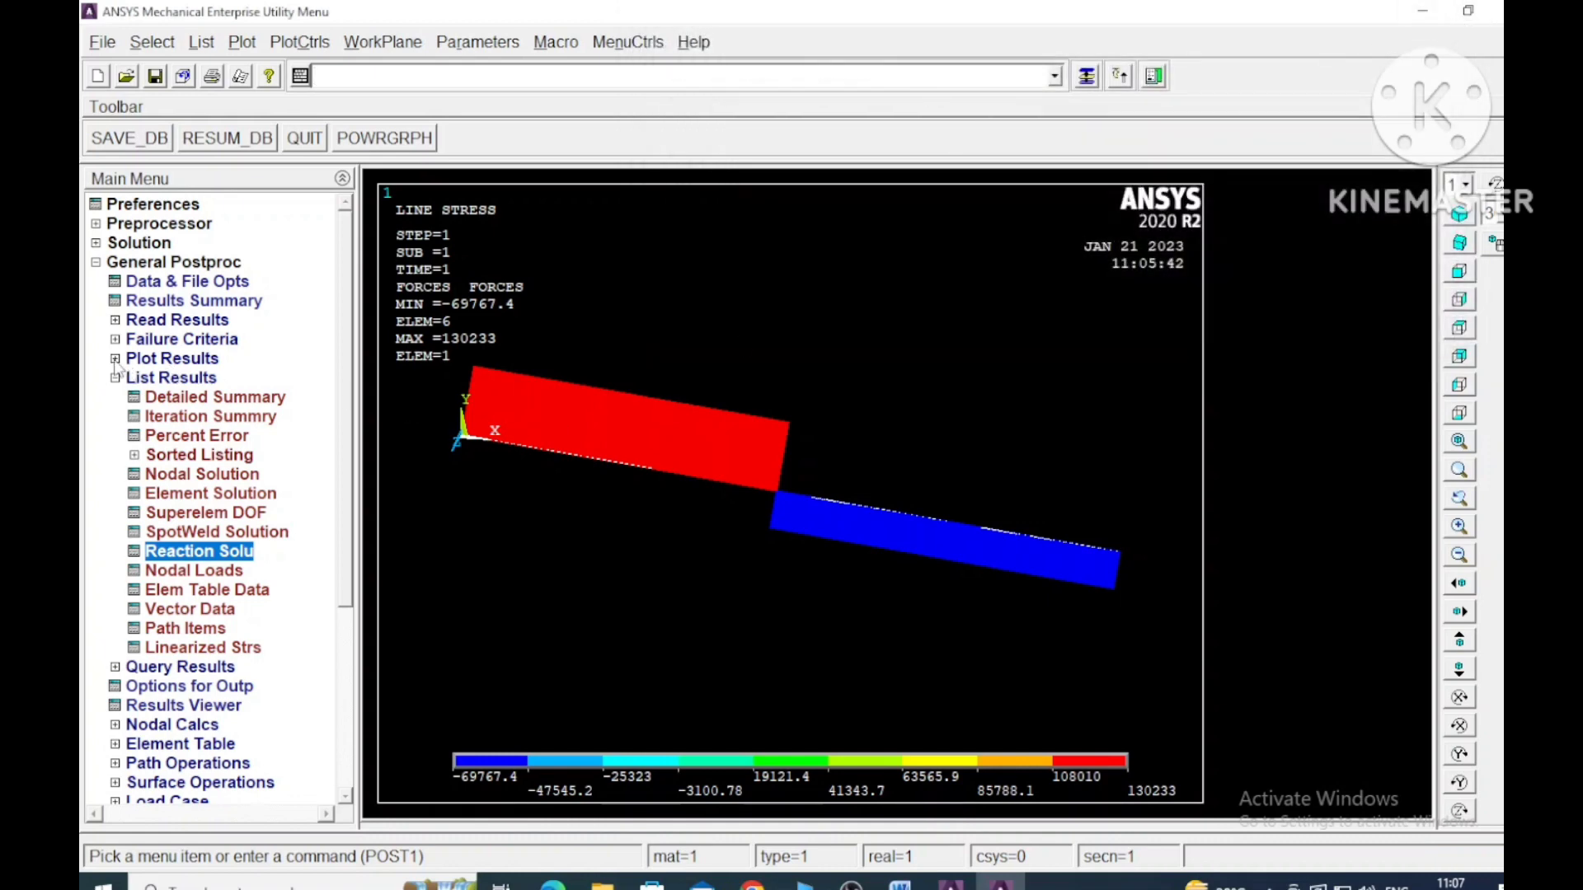
- Plot the nodal solution contour of the displacement vector sum with the deformed shape only
{"action": "left_click", "coordinate": [116, 360]}
{"action": "left_click", "coordinate": [206, 416]}
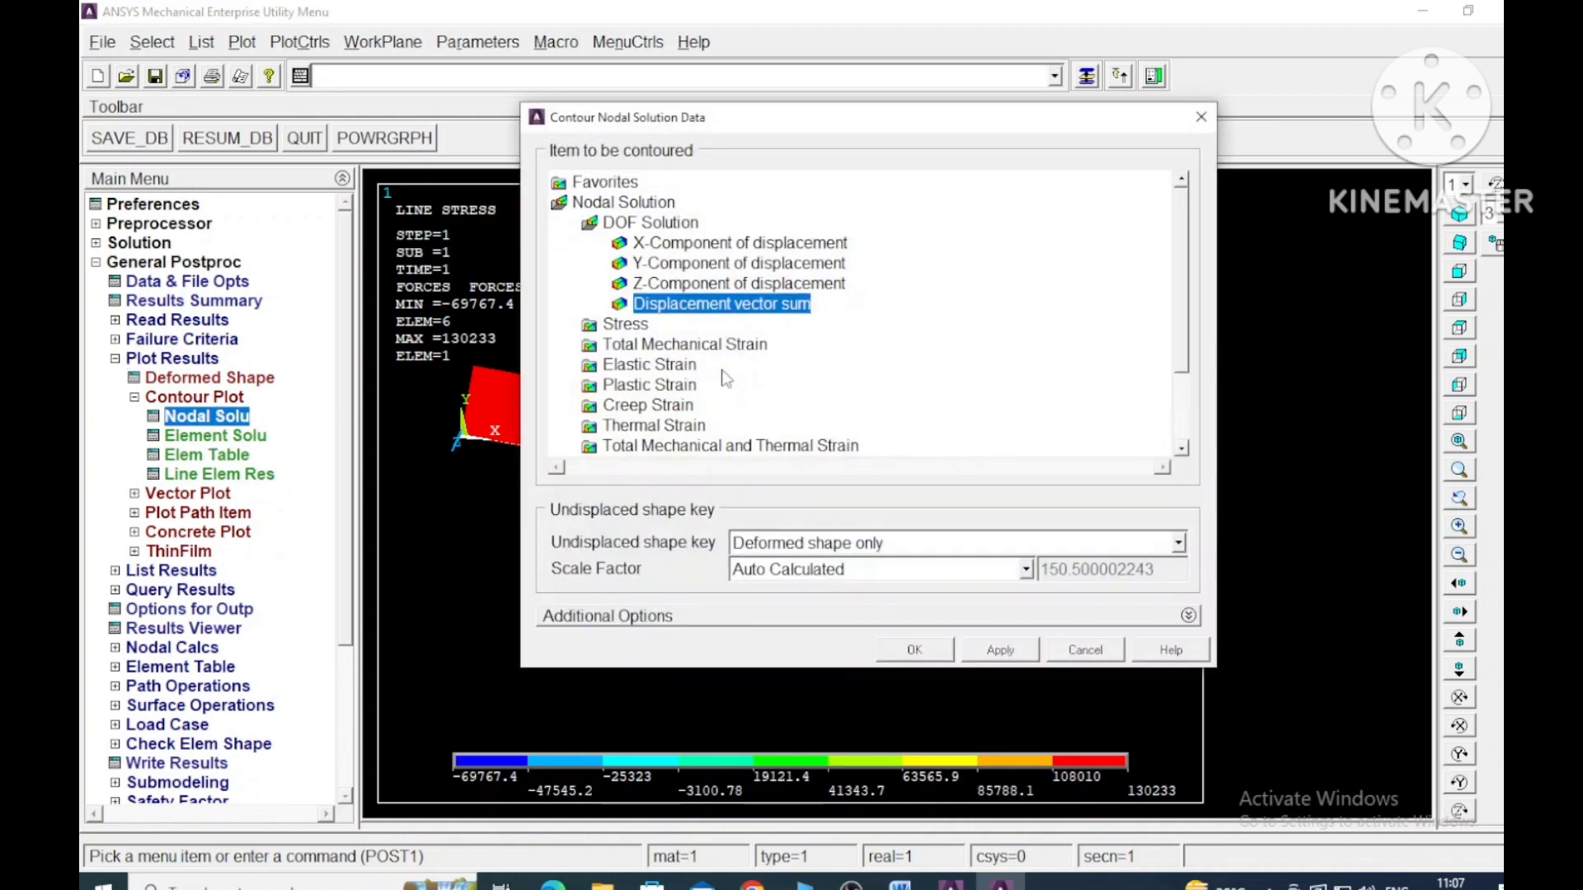
{"action": "left_click", "coordinate": [917, 651]}
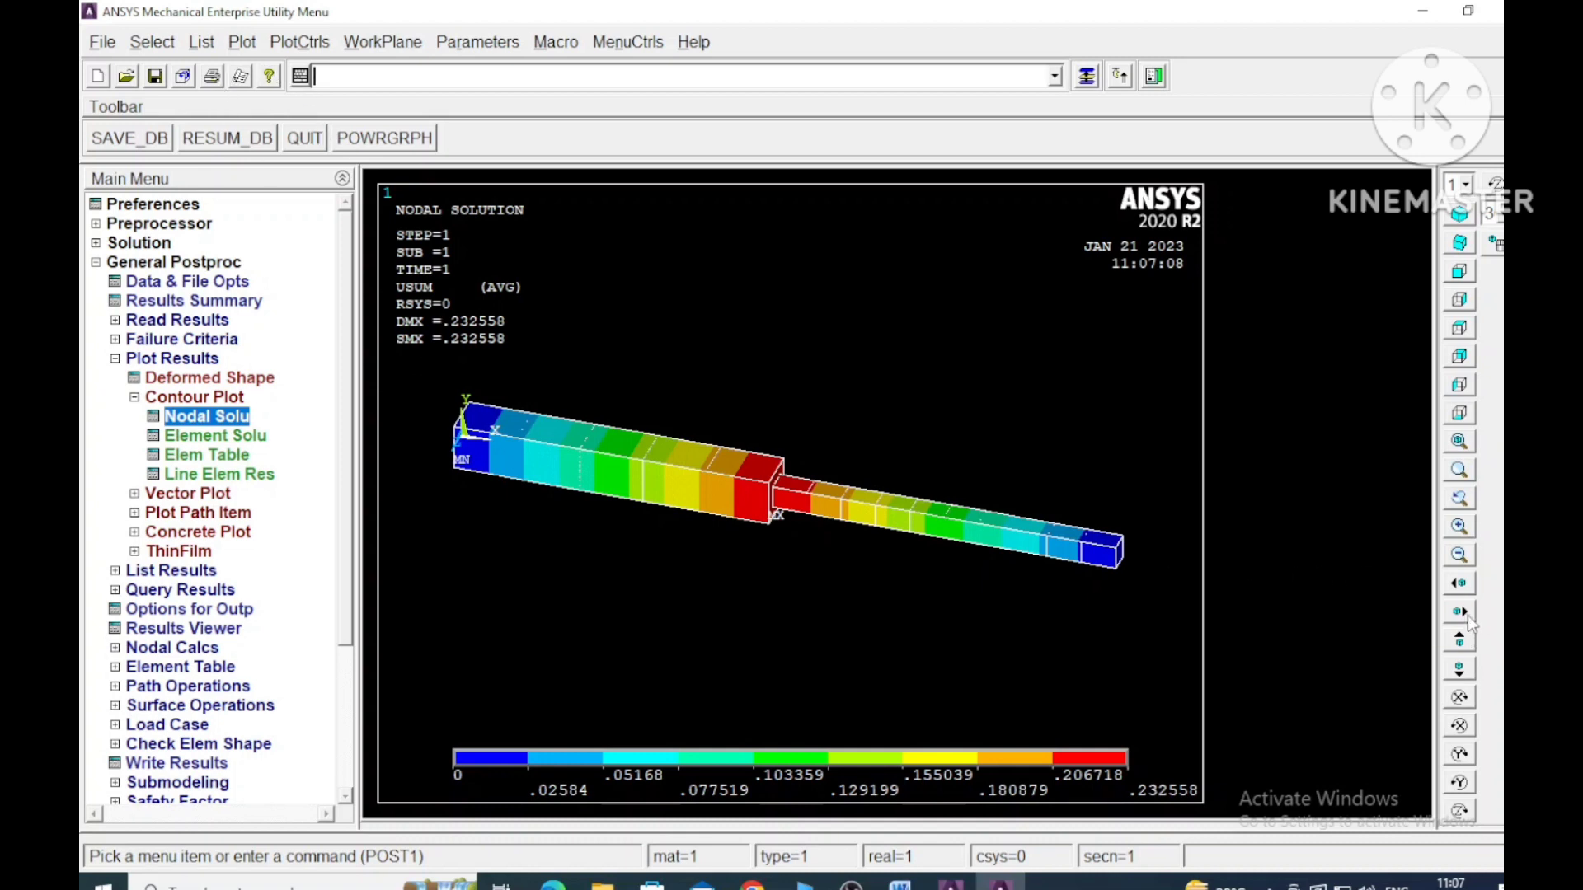
- Animate the deformed shape with 10 frames, a 0.5 second delay and the deformed shape only, and close the animation after viewing
{"action": "left_click", "coordinate": [242, 47]}
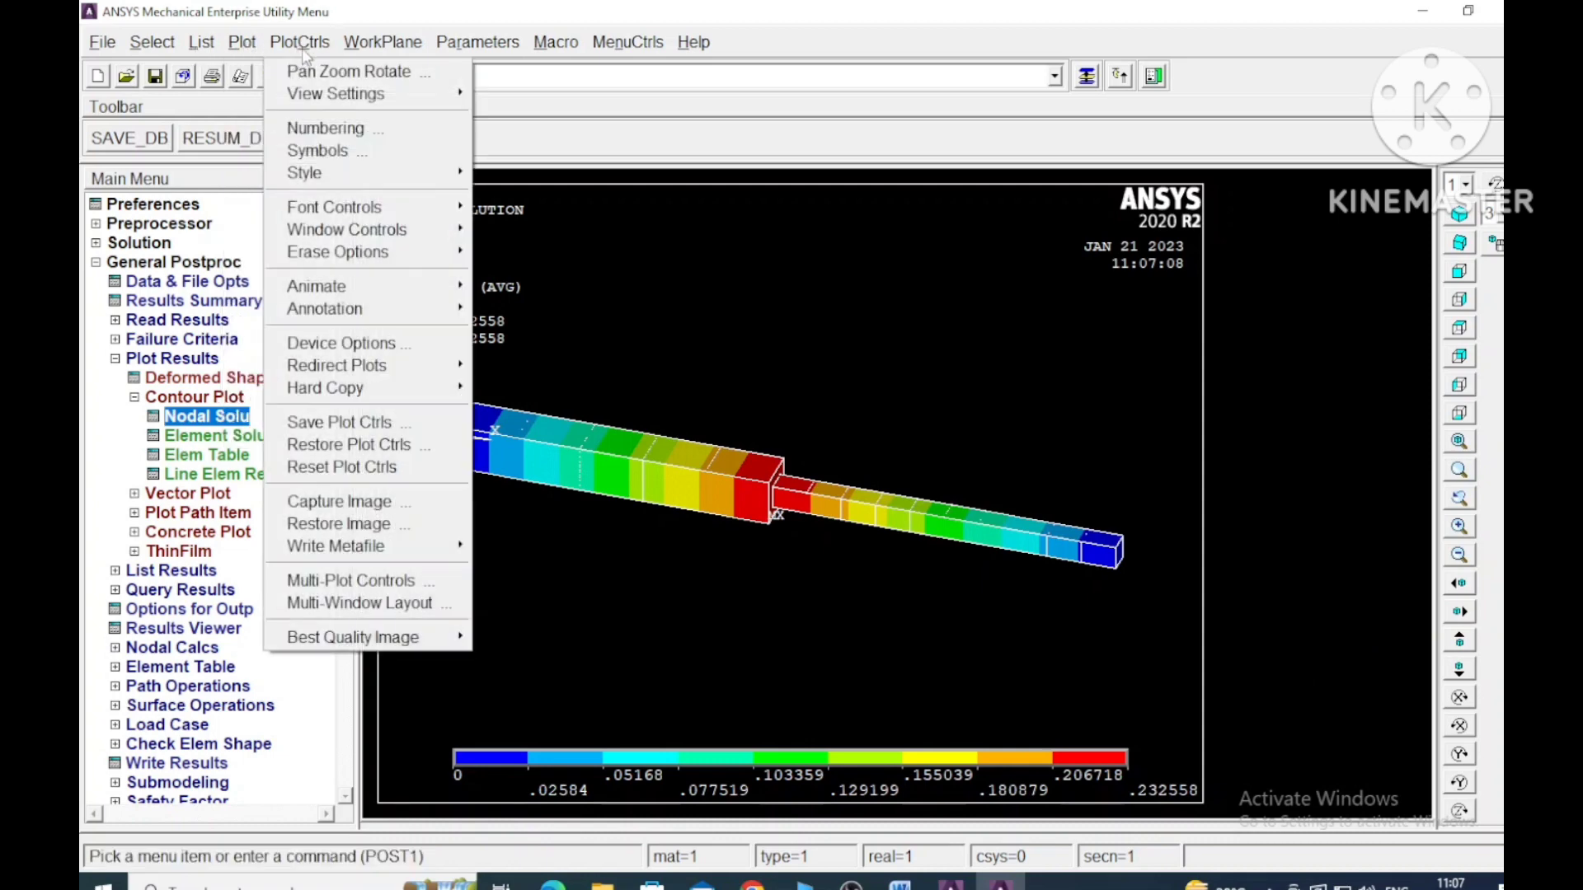
{"action": "mouse_move", "coordinate": [367, 286]}
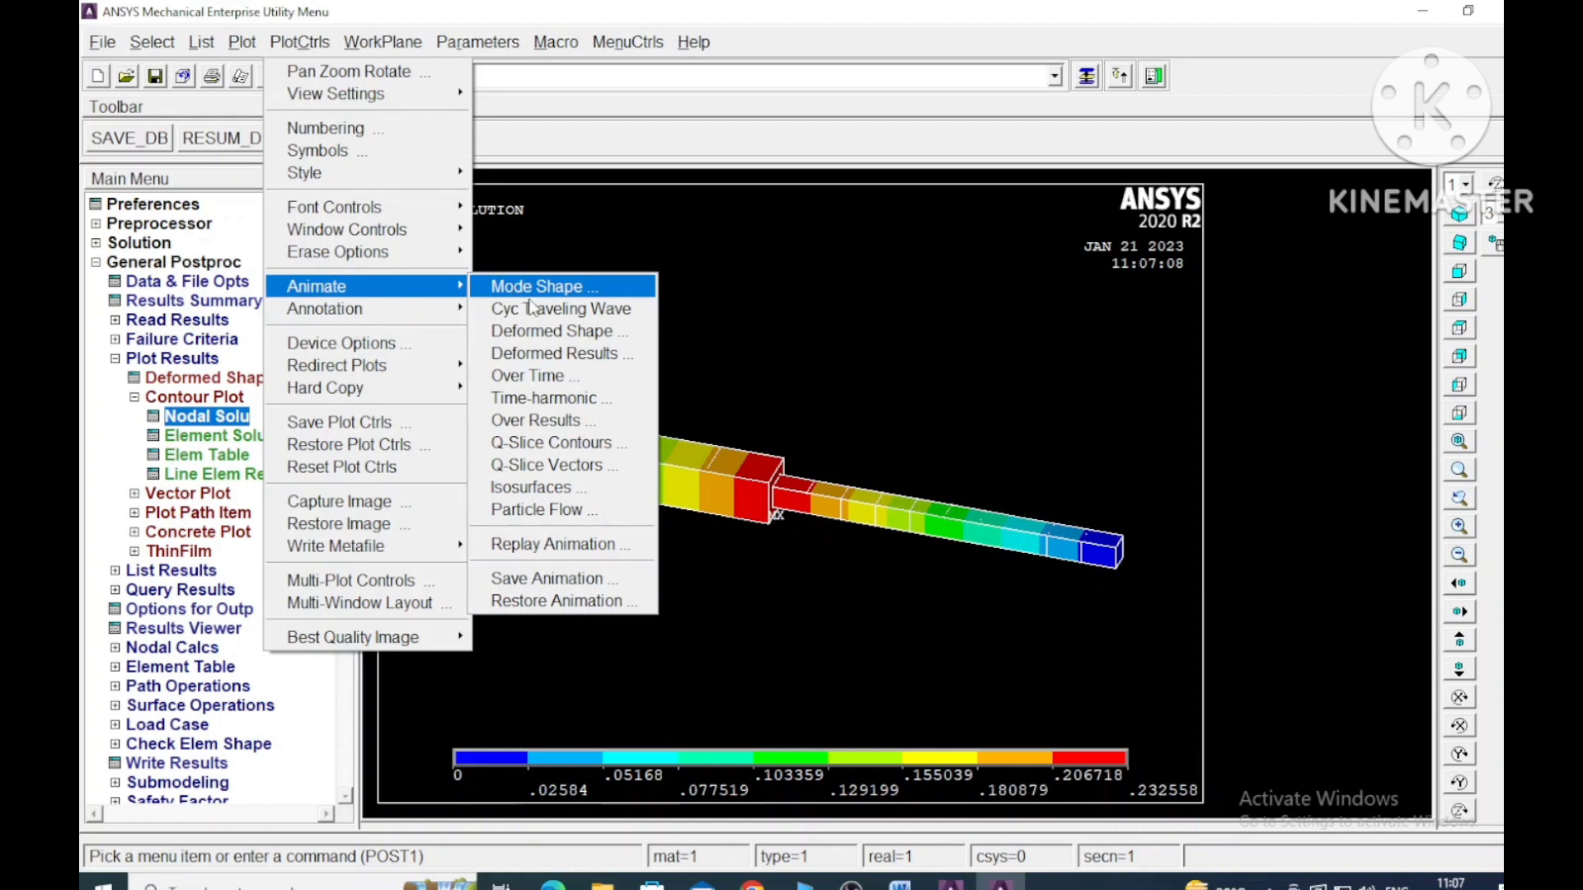
{"action": "left_click", "coordinate": [527, 330]}
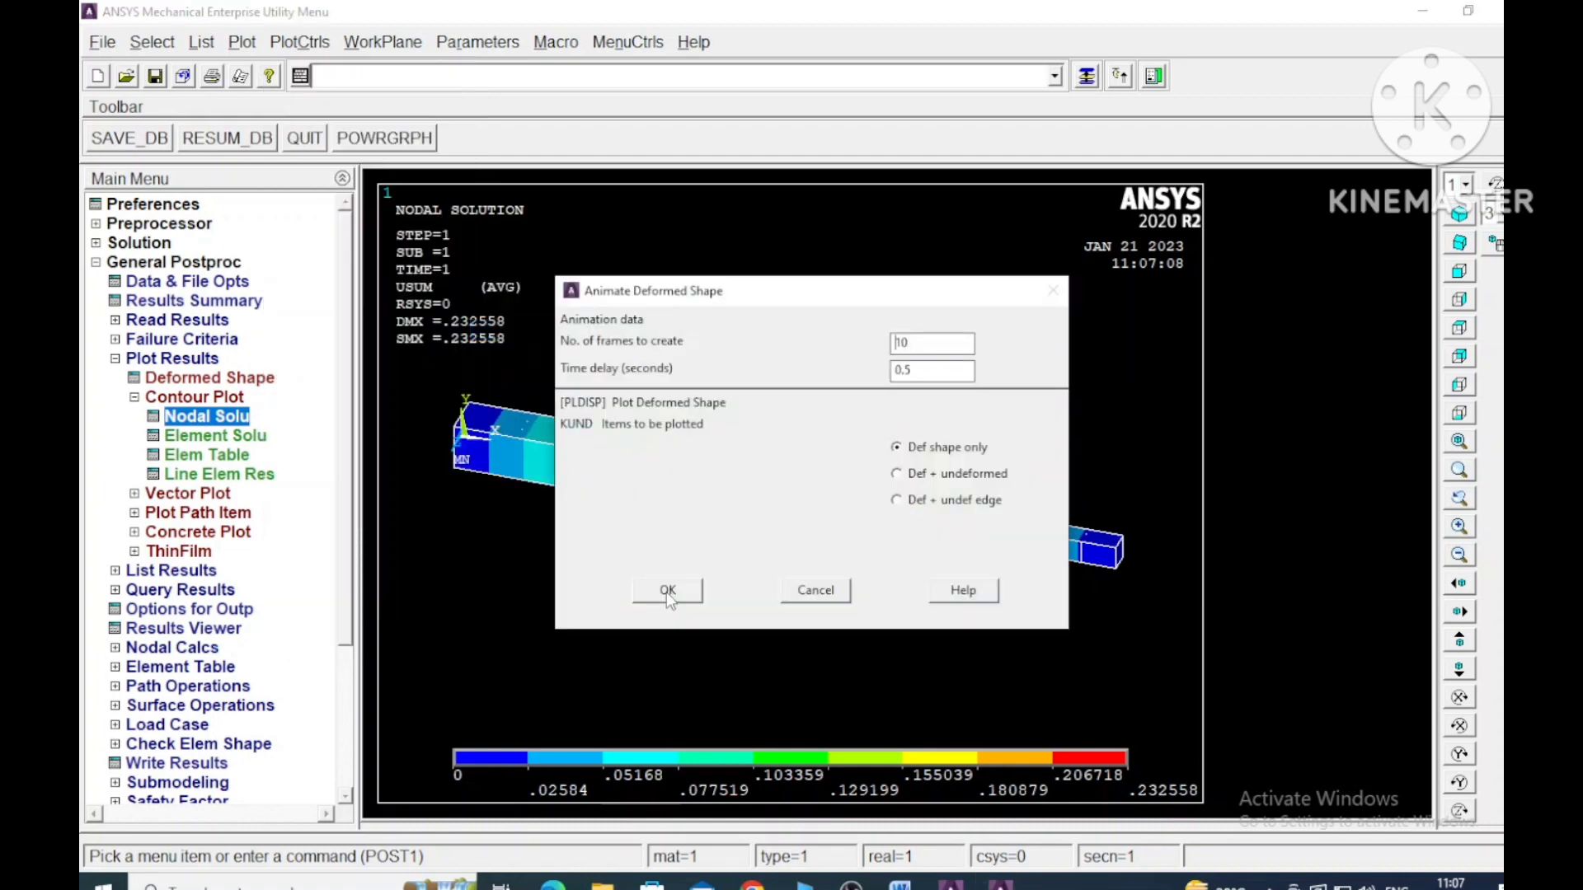
{"action": "left_click", "coordinate": [664, 591]}
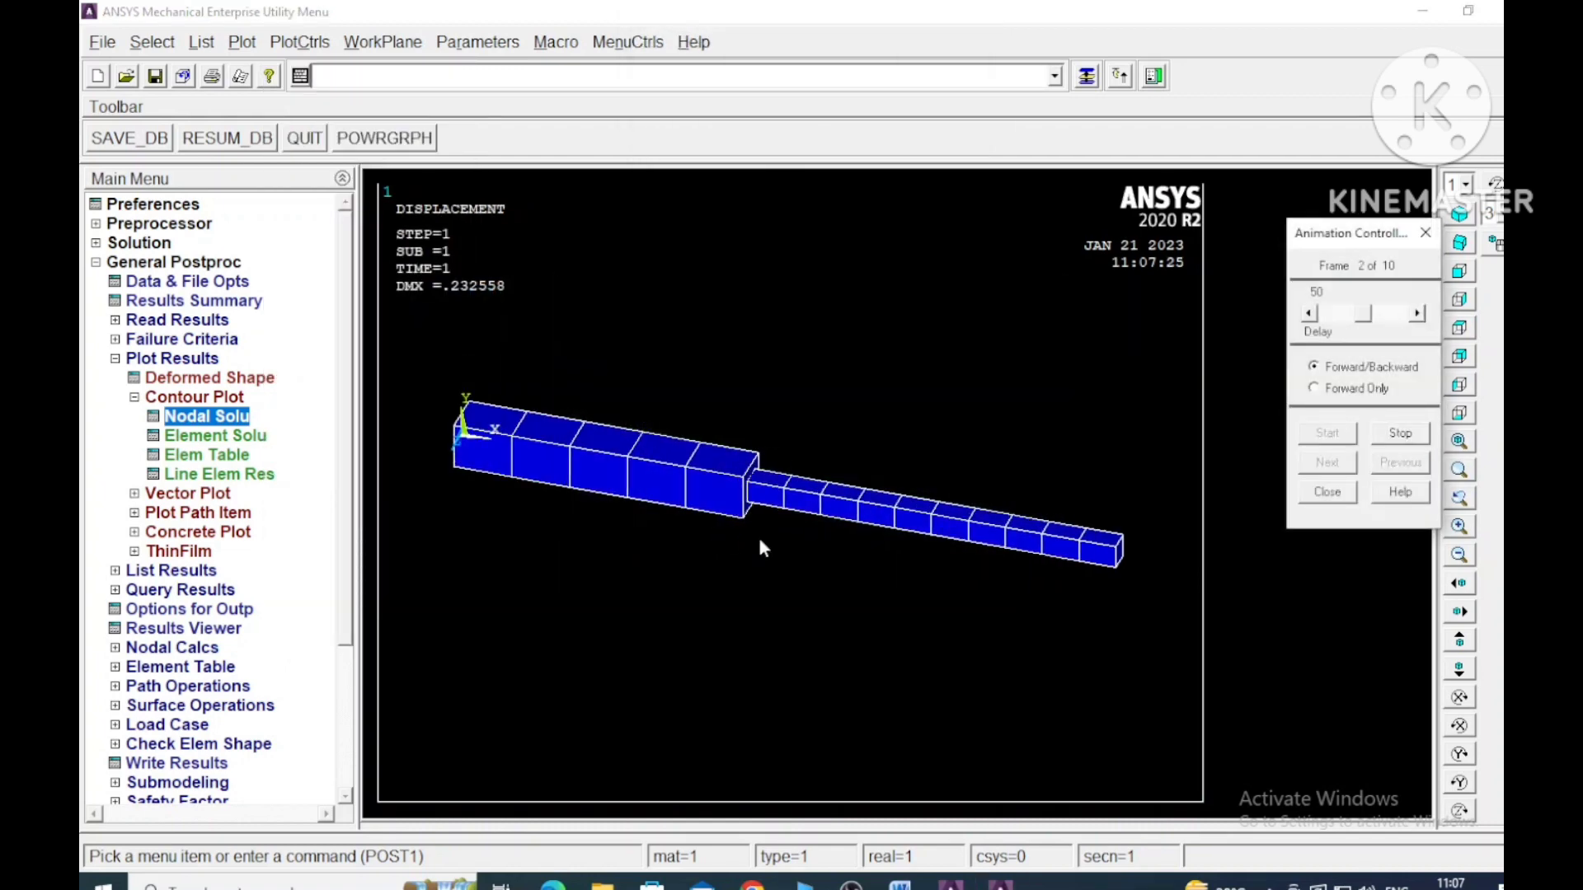
{"action": "left_click", "coordinate": [1402, 433]}
{"action": "left_click", "coordinate": [1329, 492]}
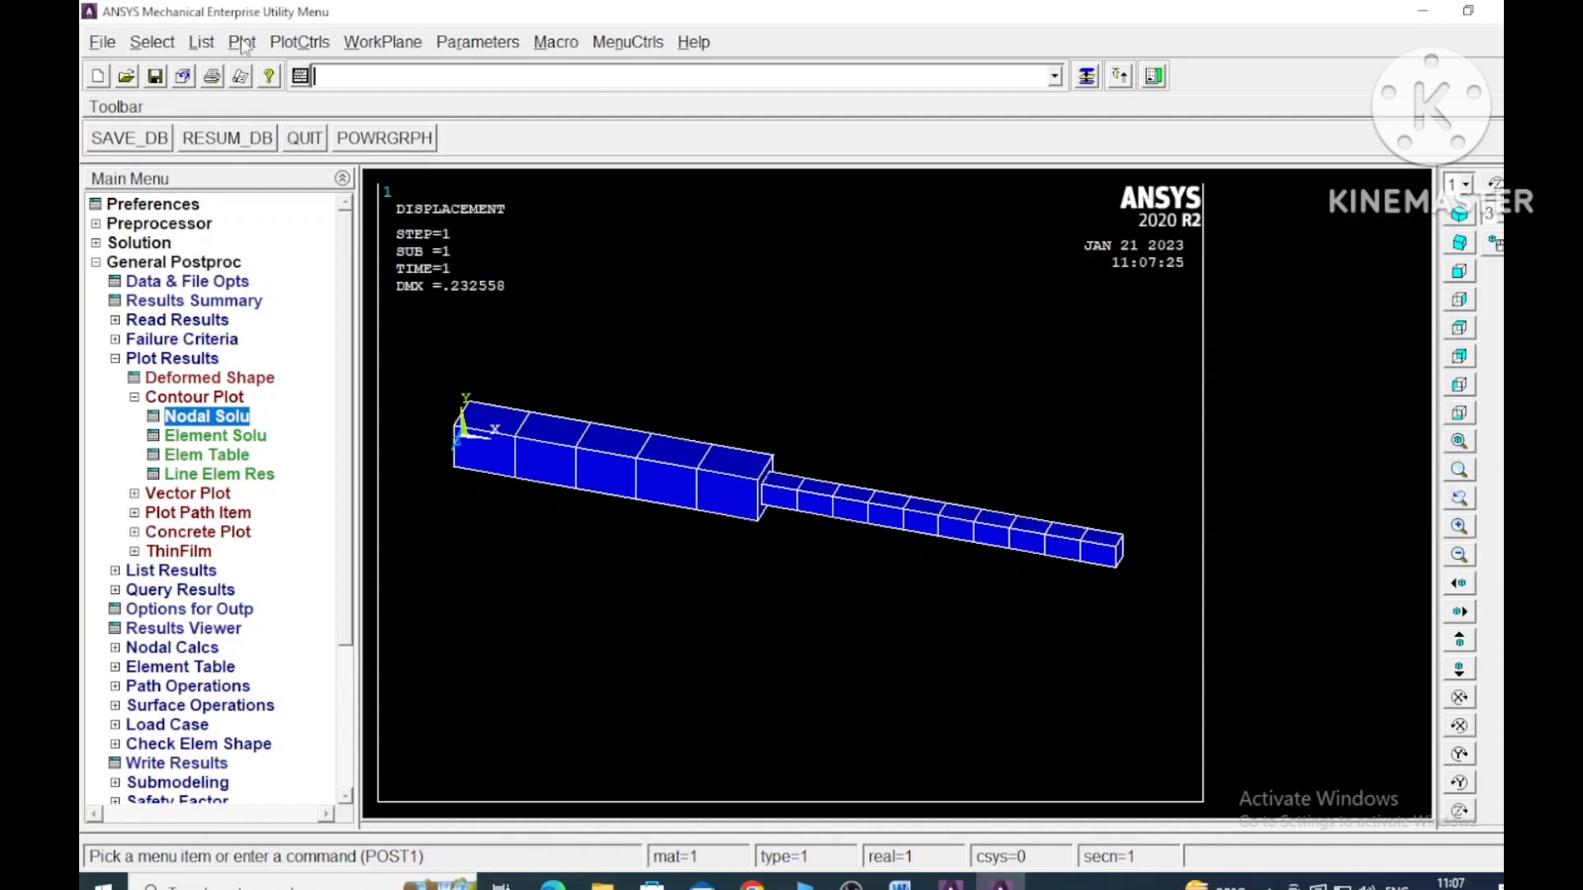
- Animate the mode shape as DOF solution, Def + undeformed, with 10 frames, 0.5 second delay and linear acceleration, and close the animation after viewing
{"action": "left_click", "coordinate": [284, 43]}
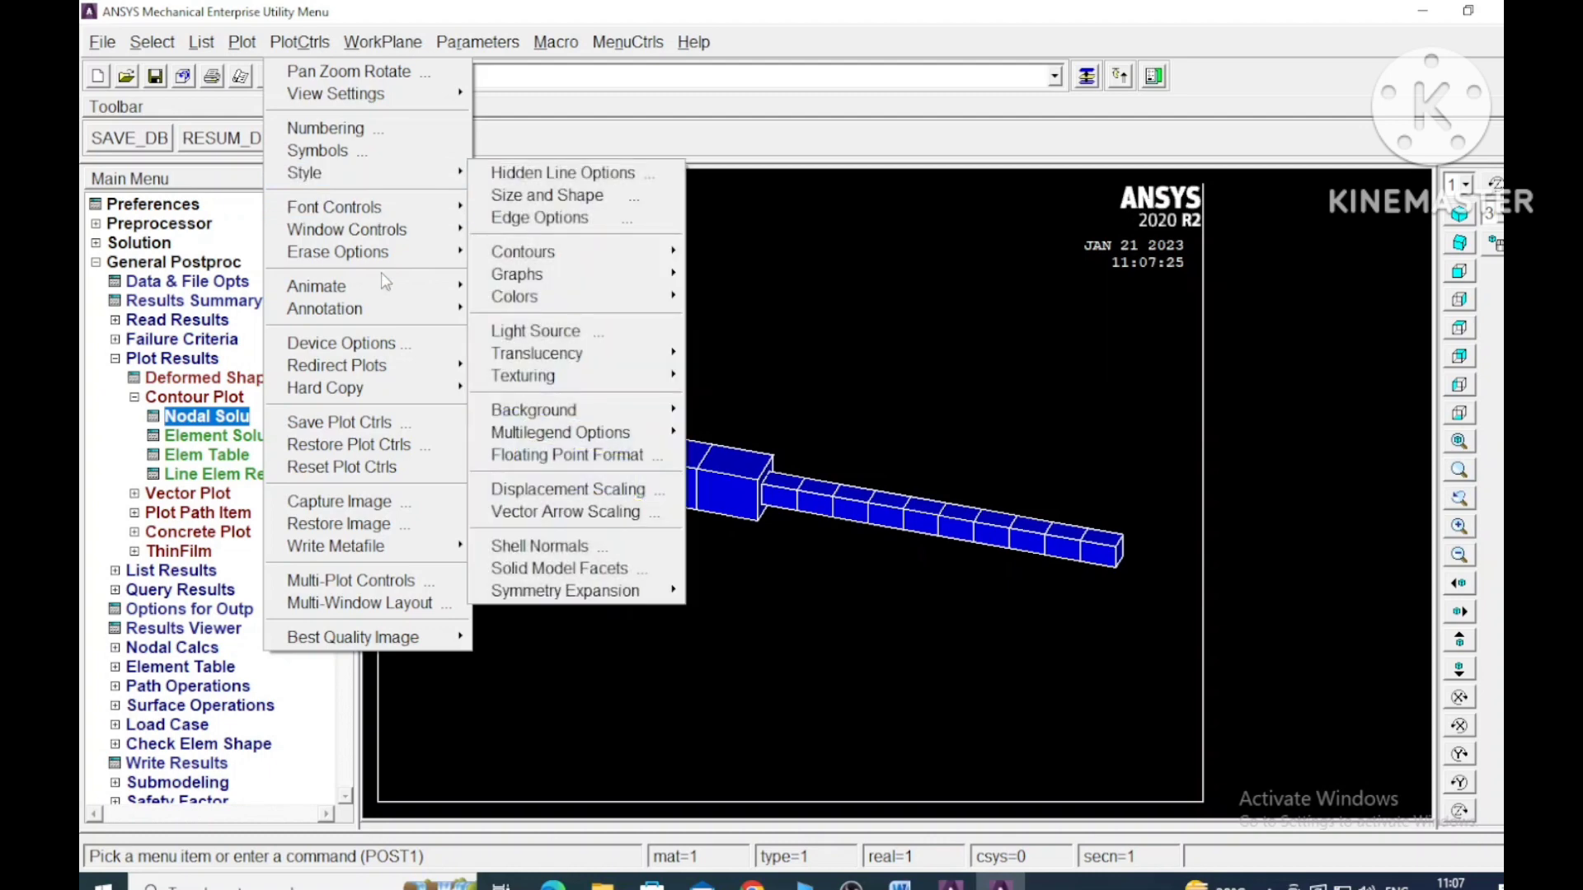
{"action": "mouse_move", "coordinate": [381, 287]}
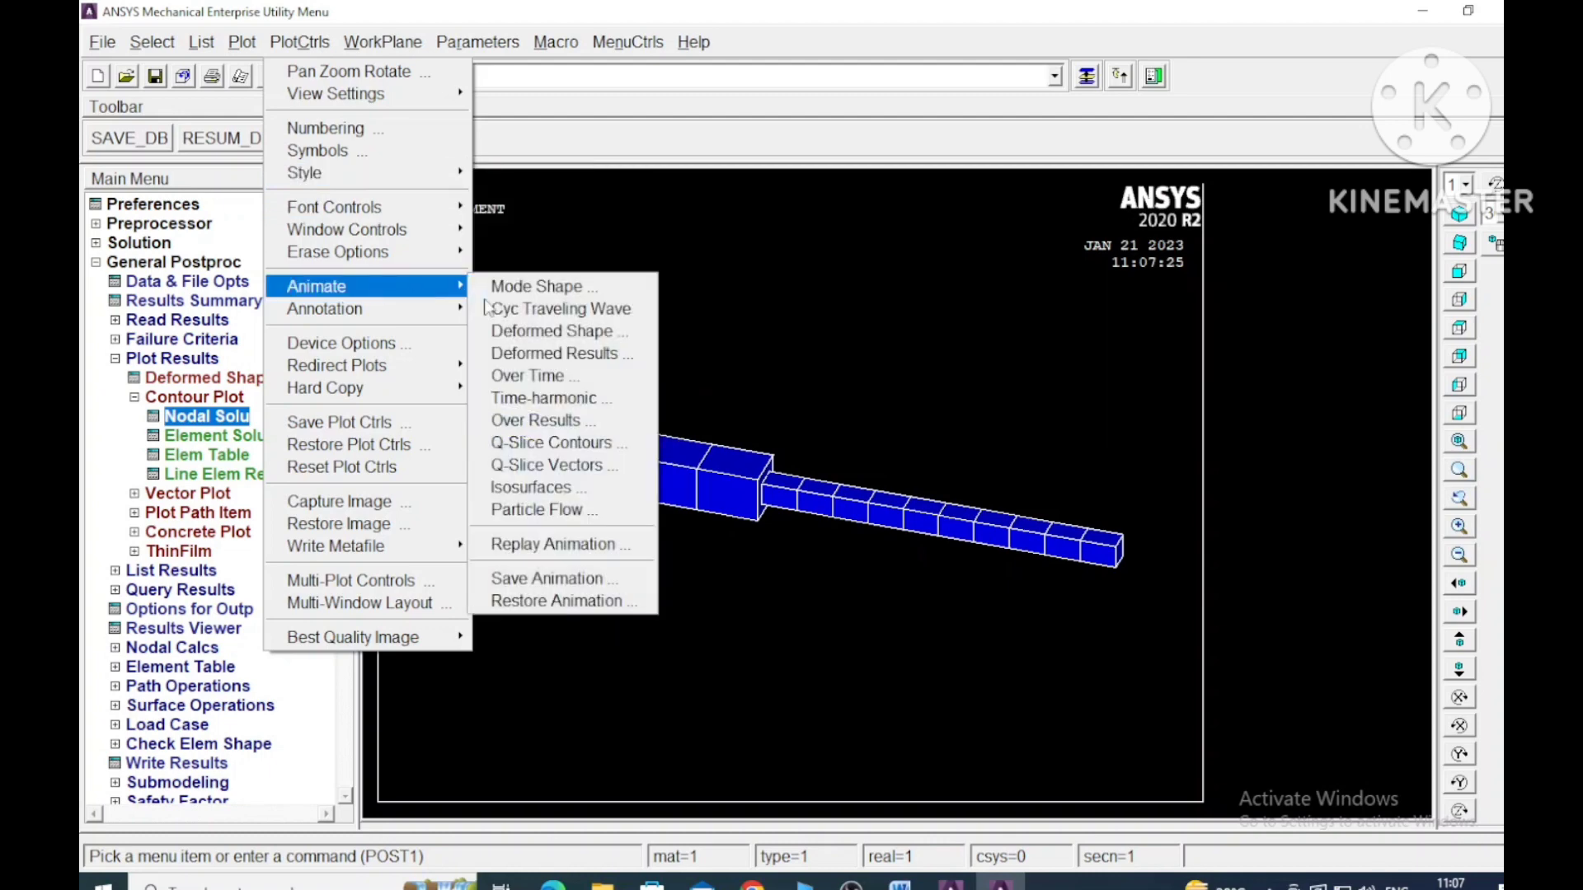
{"action": "left_click", "coordinate": [577, 287]}
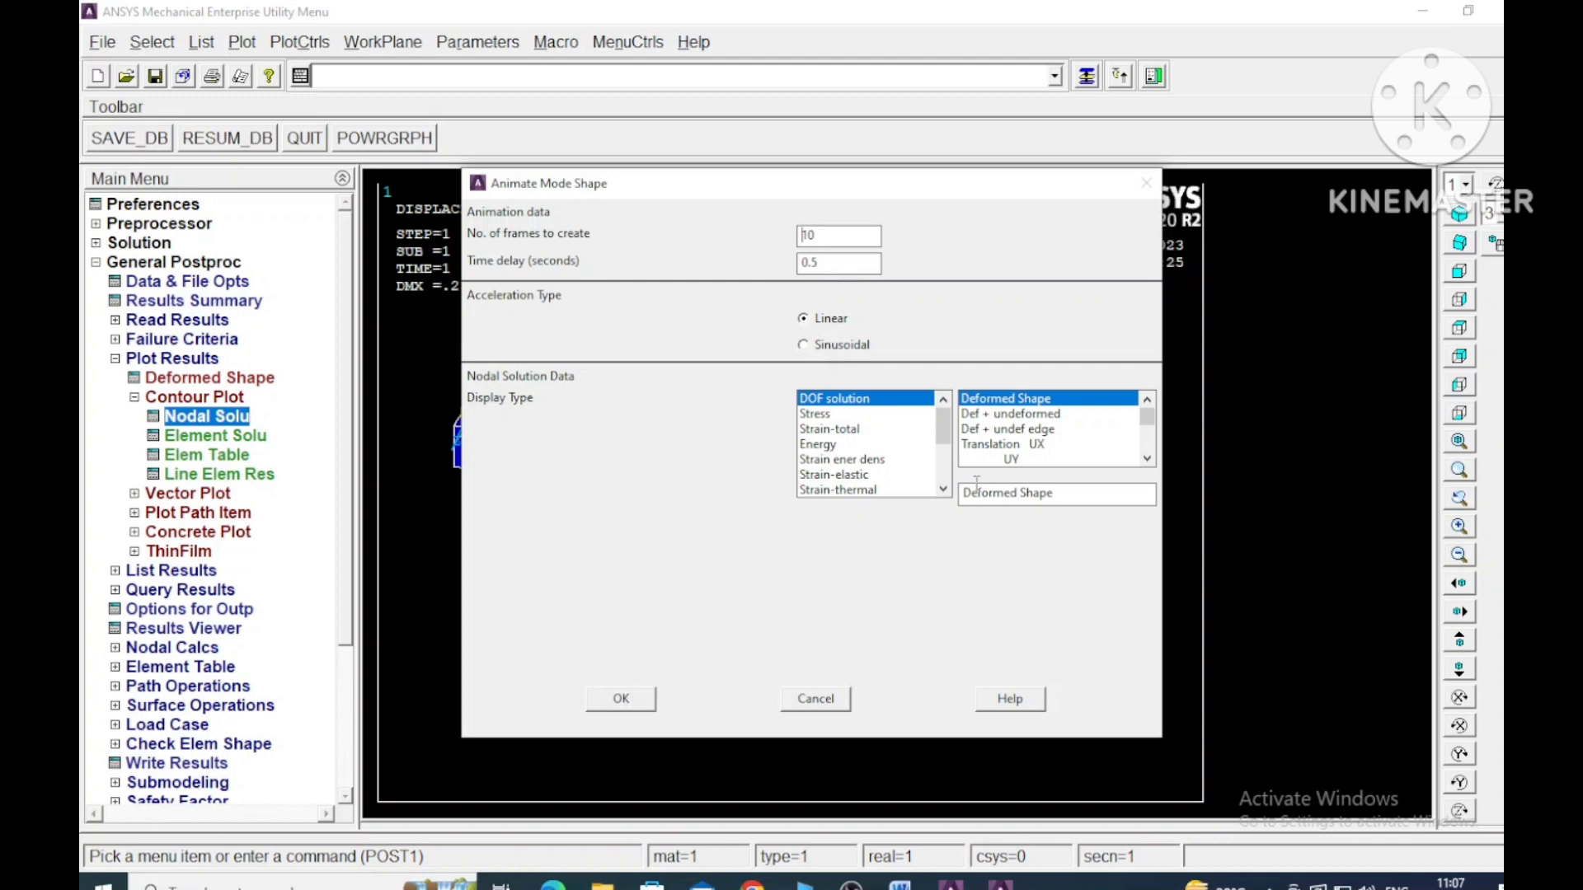
{"action": "left_click", "coordinate": [1008, 413]}
{"action": "left_click", "coordinate": [623, 699]}
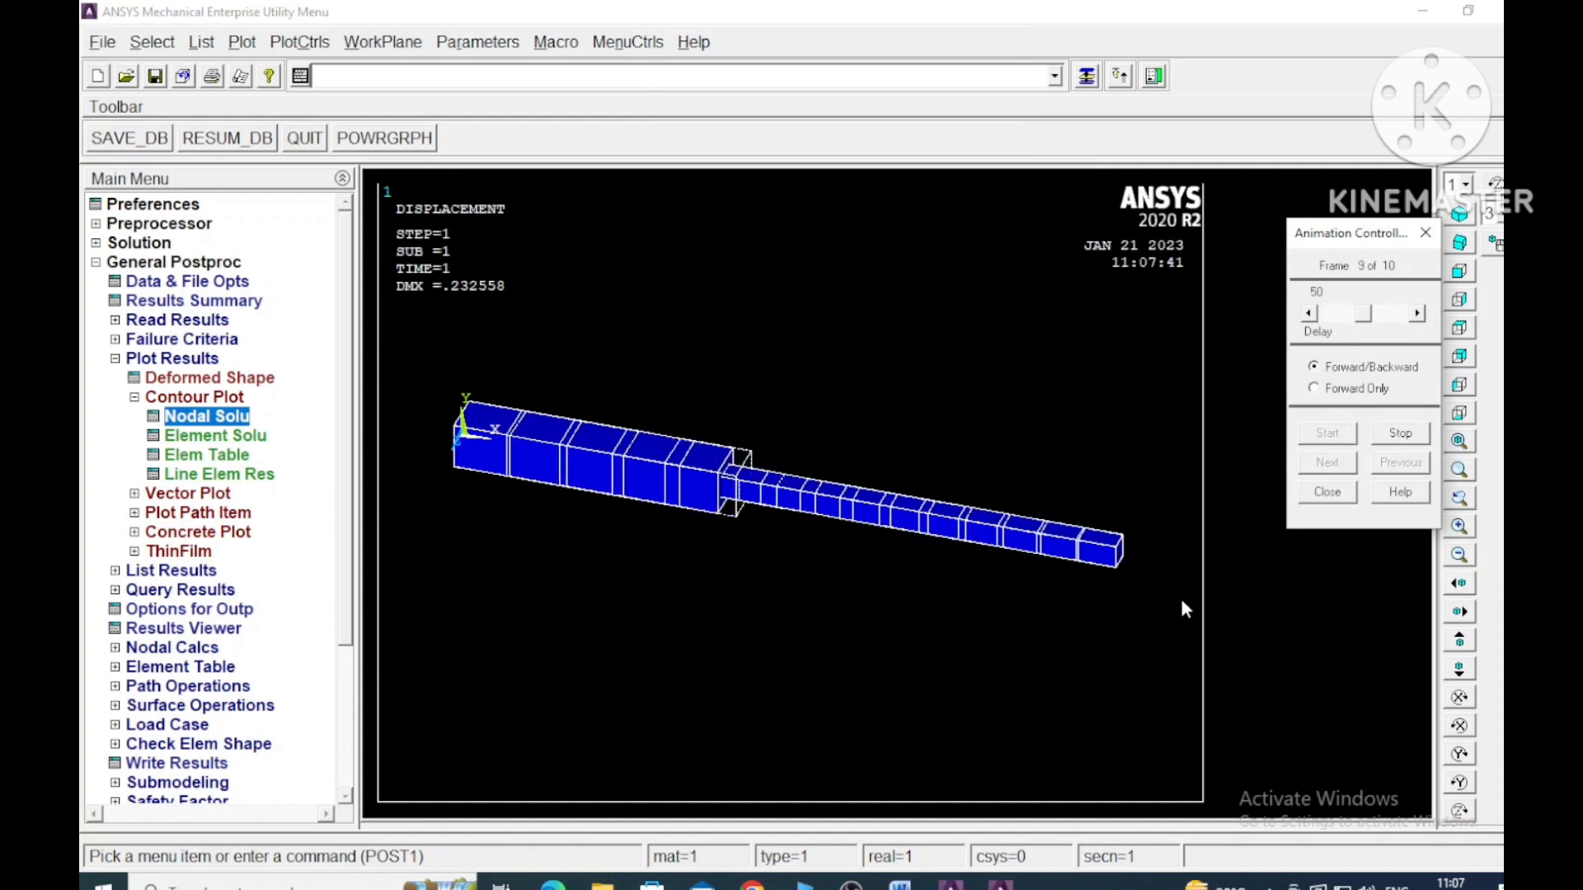
{"action": "left_click", "coordinate": [1399, 433]}
{"action": "left_click", "coordinate": [1327, 492]}
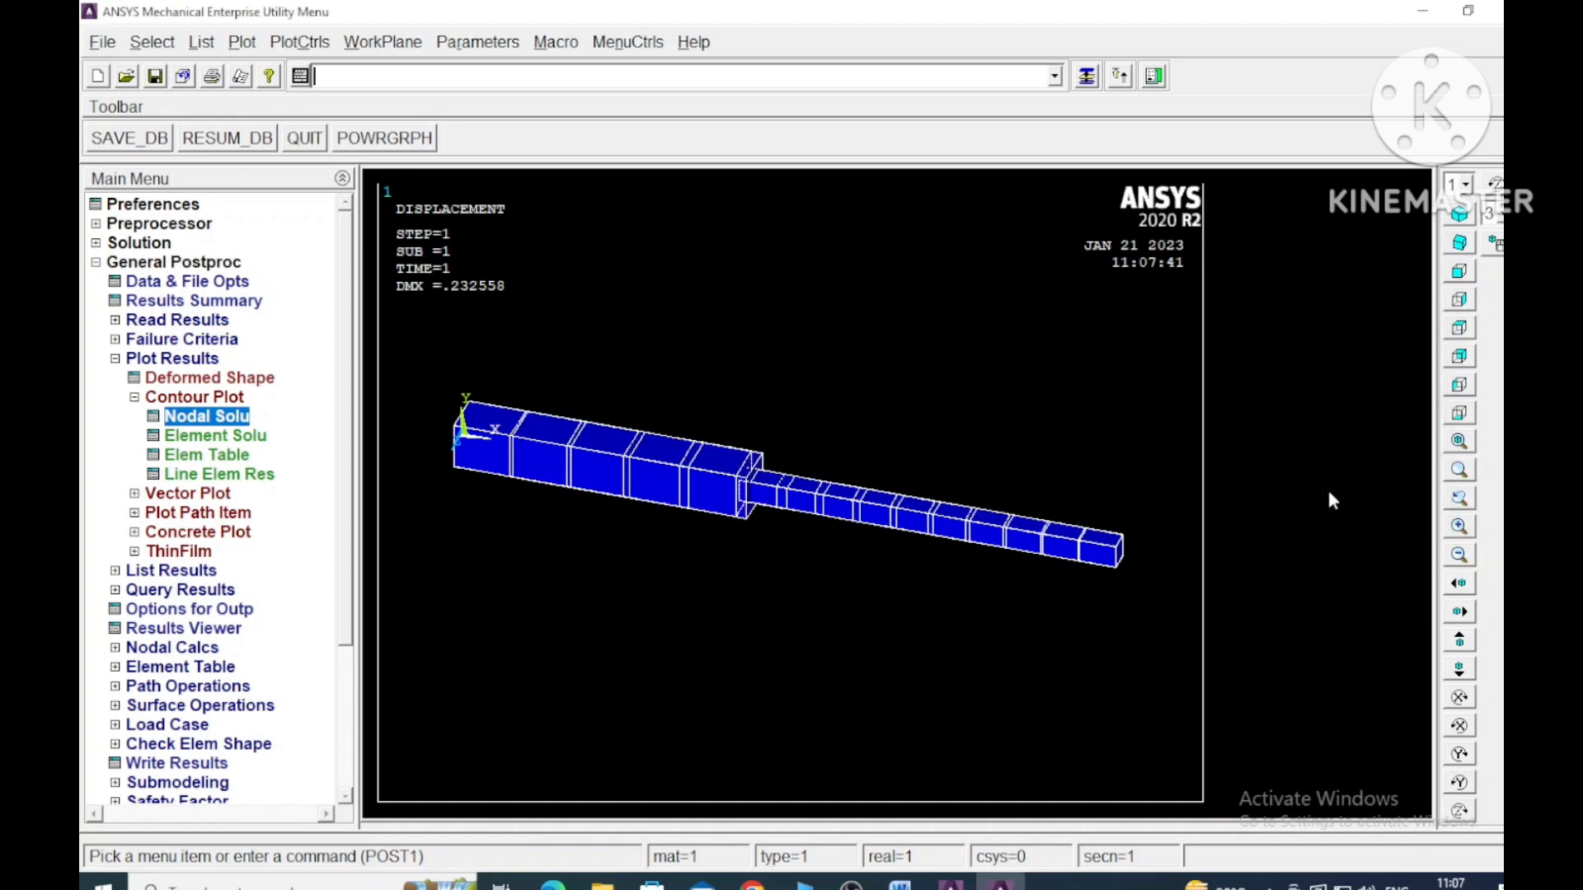
- Return the display to the displacement vector sum contour of the nodal solution on the deformed shape
{"action": "left_click", "coordinate": [206, 417]}
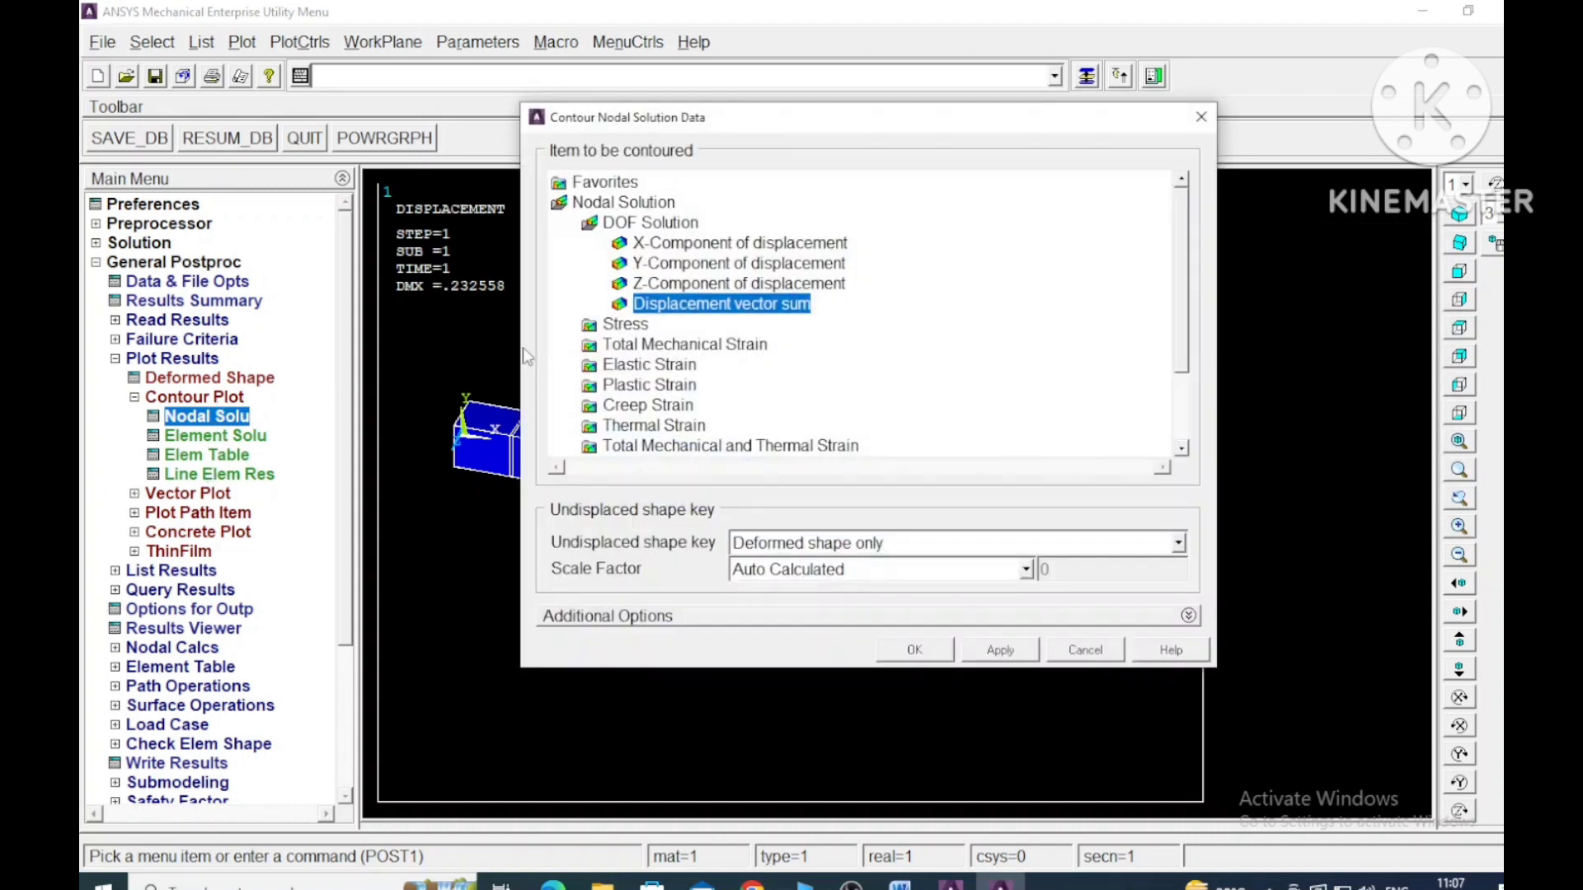
{"action": "left_click", "coordinate": [924, 656]}
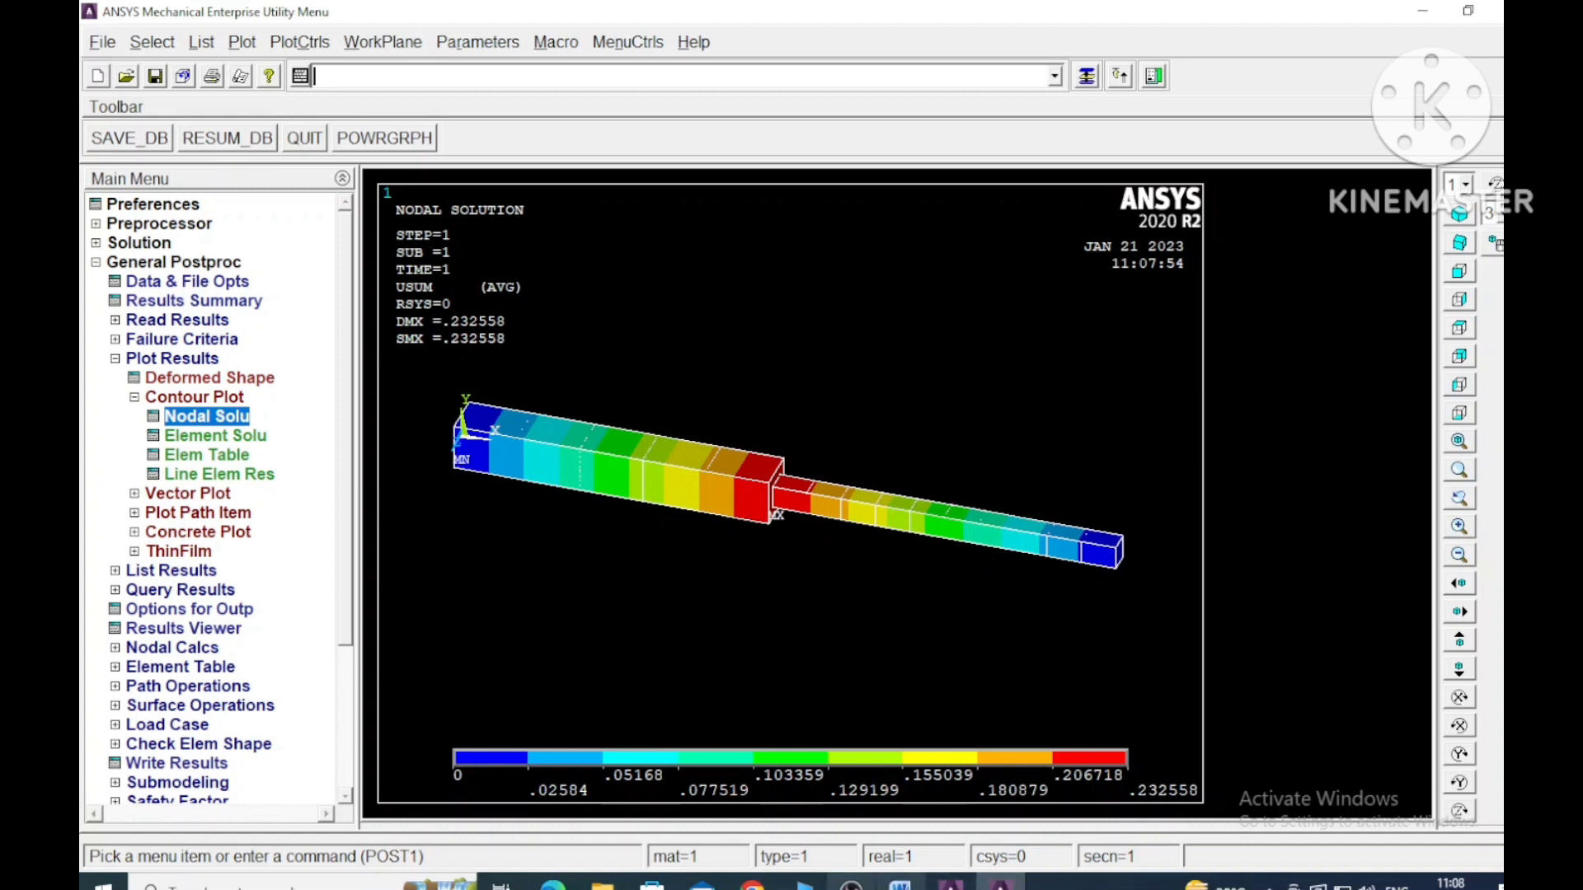
{"action": "mouse_move", "coordinate": [850, 883]}
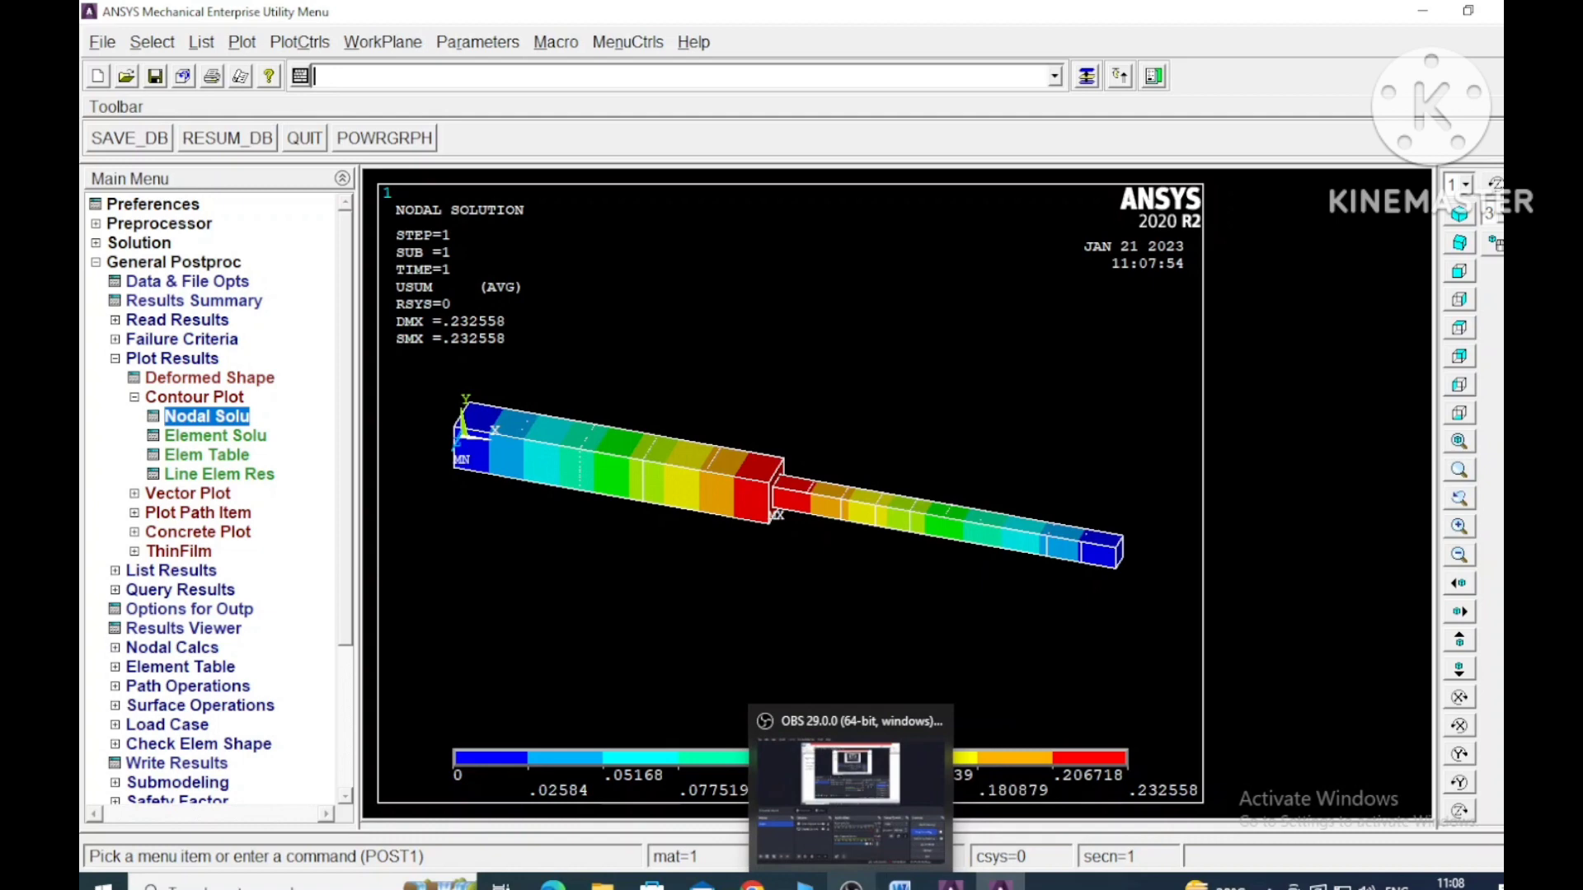
{"action": "left_click", "coordinate": [851, 775]}
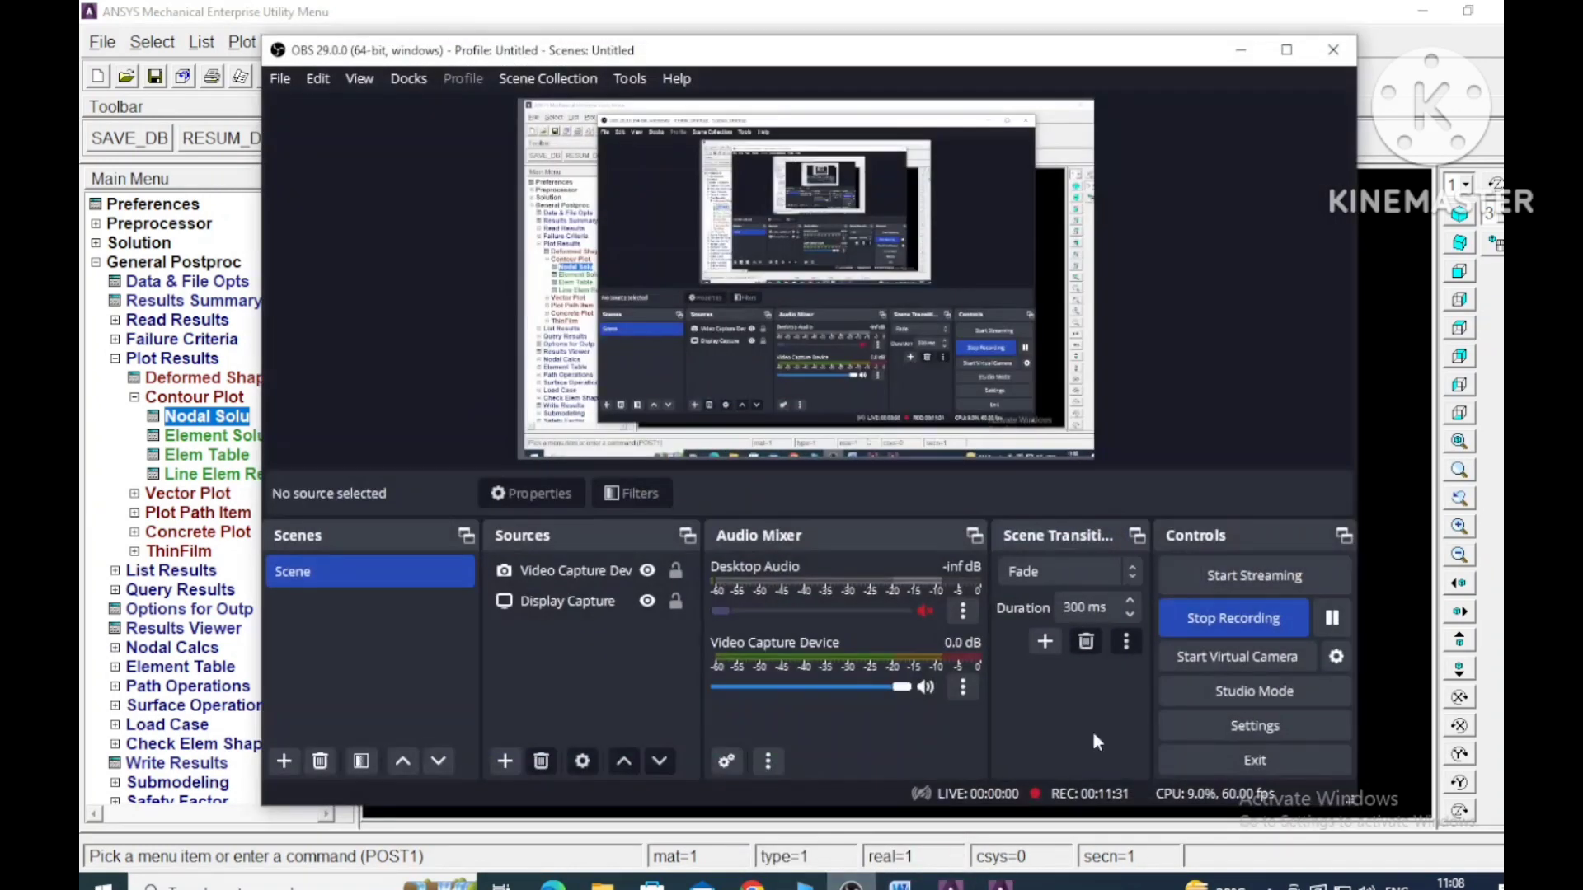